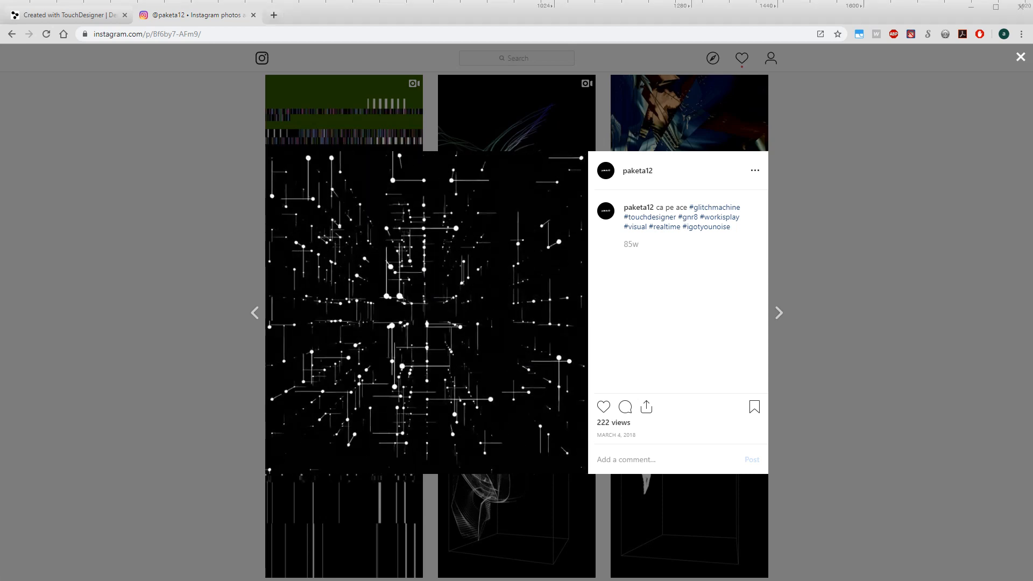
# - Switch to TouchDesigner, play the finished project, and examine its animated sphere lattice and operator network
pyautogui.hotkey('alt', 'Tab')
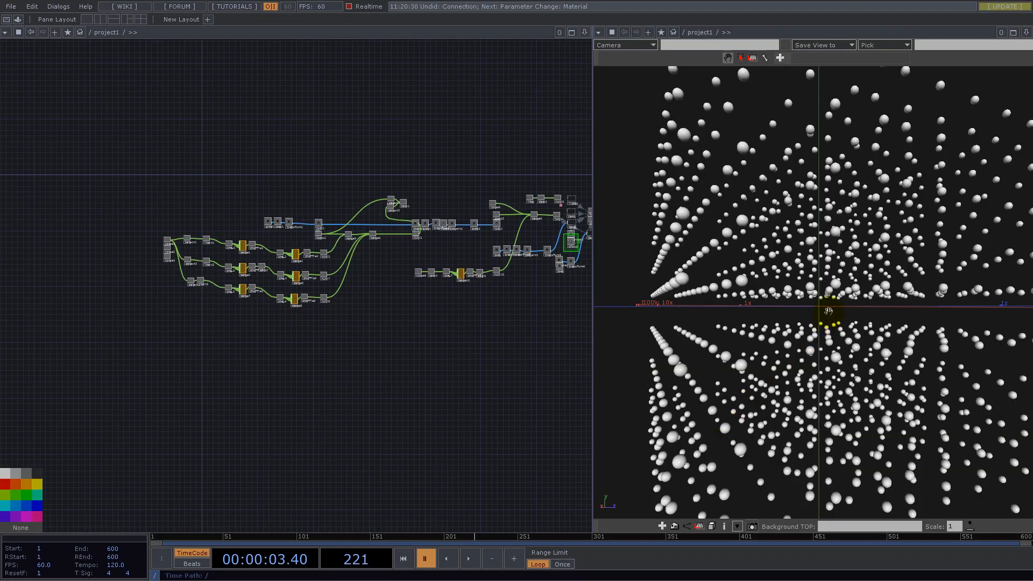
pyautogui.click(468, 559)
pyautogui.moveTo(866, 277); pyautogui.dragTo(795, 325)
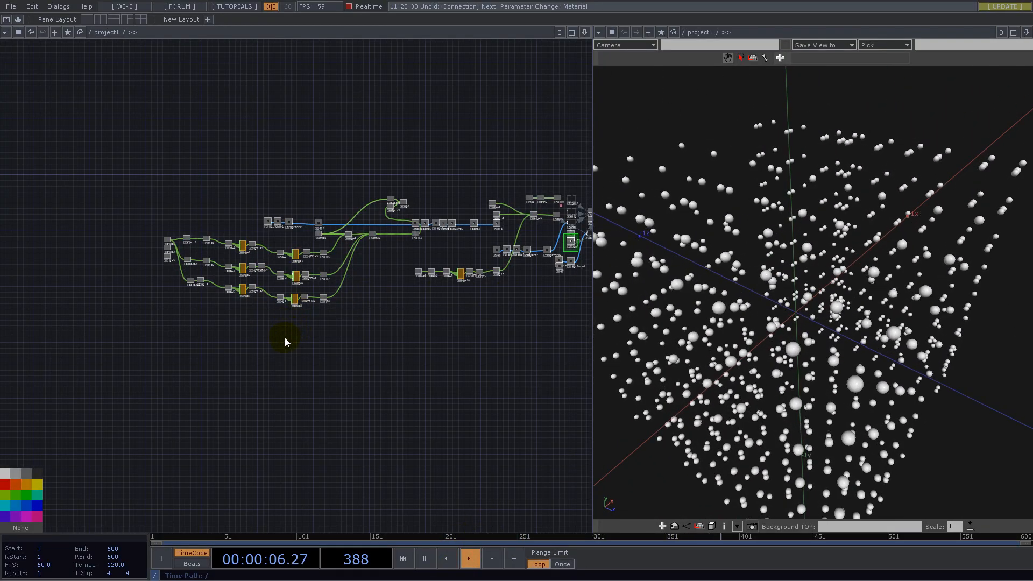
pyautogui.scroll(-3, 286, 342)
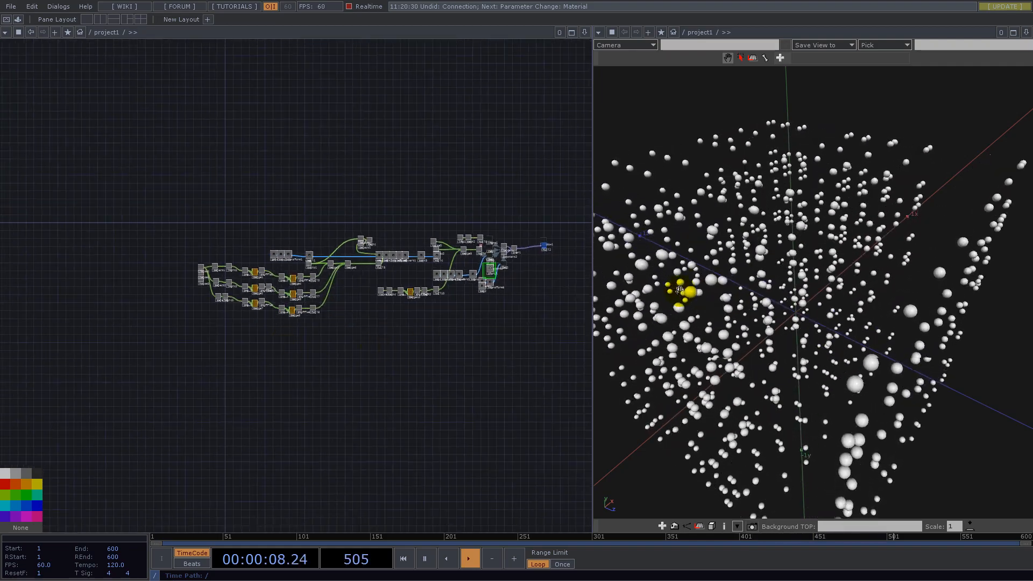
pyautogui.moveTo(852, 360)
pyautogui.mouseDown()
pyautogui.moveTo(846, 321)
pyautogui.moveTo(855, 361)
pyautogui.mouseUp()
pyautogui.scroll(10, 230, 278)
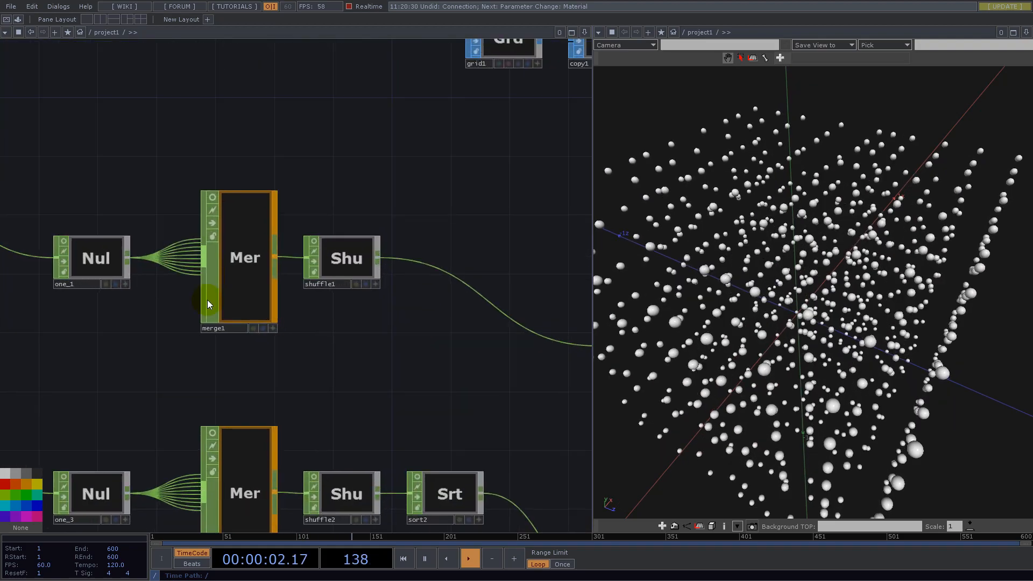
pyautogui.scroll(-12, 362, 242)
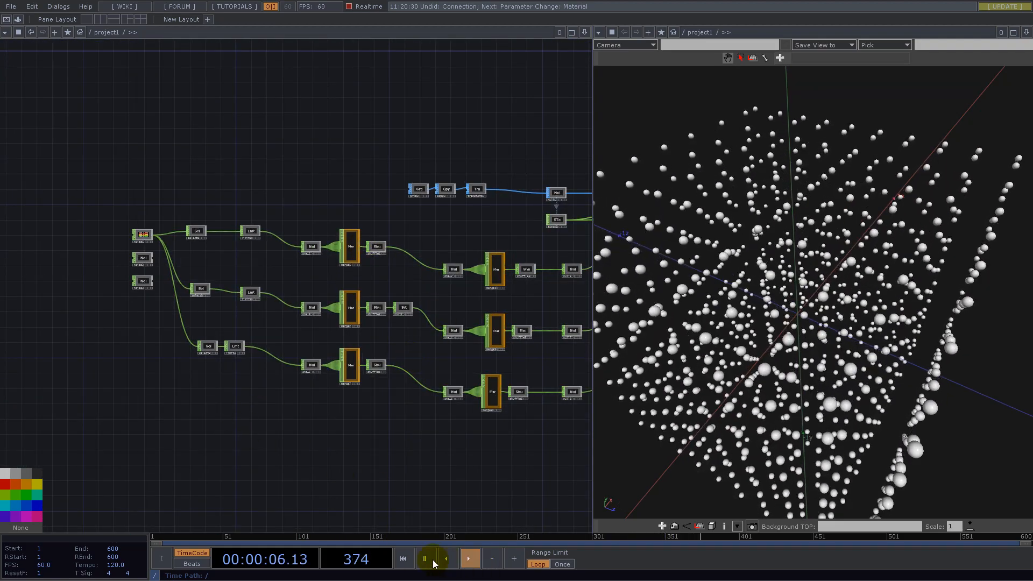
pyautogui.press('space')
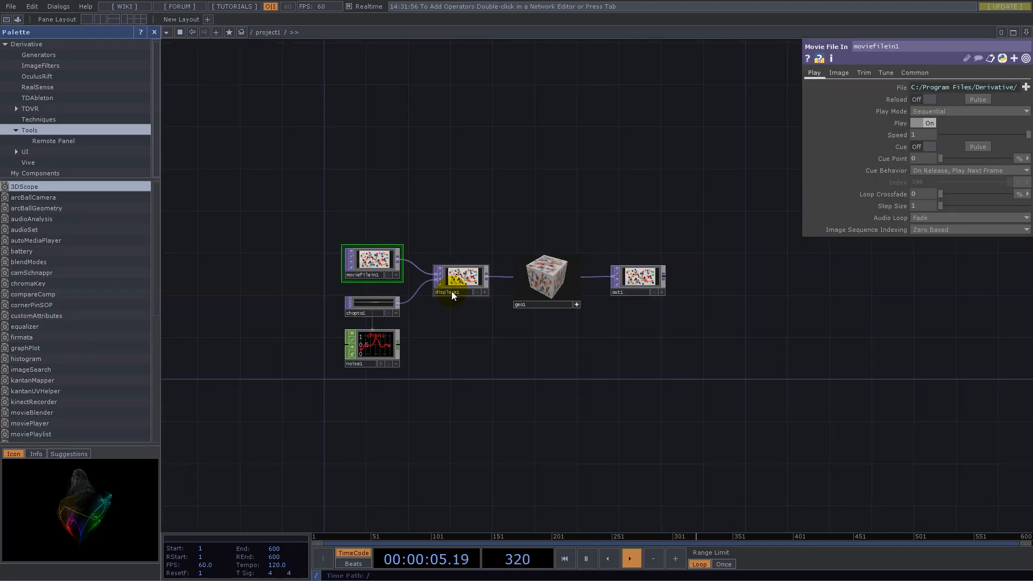
# - Delete all the default operators from the new project and close the palette
pyautogui.moveTo(289, 201); pyautogui.dragTo(722, 408)
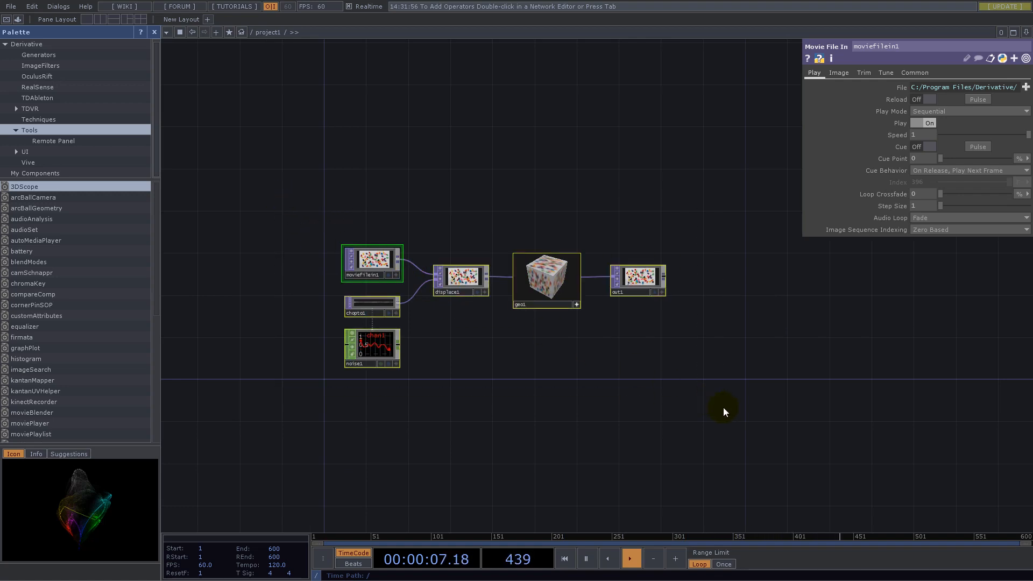
pyautogui.press('Delete')
pyautogui.click(155, 32)
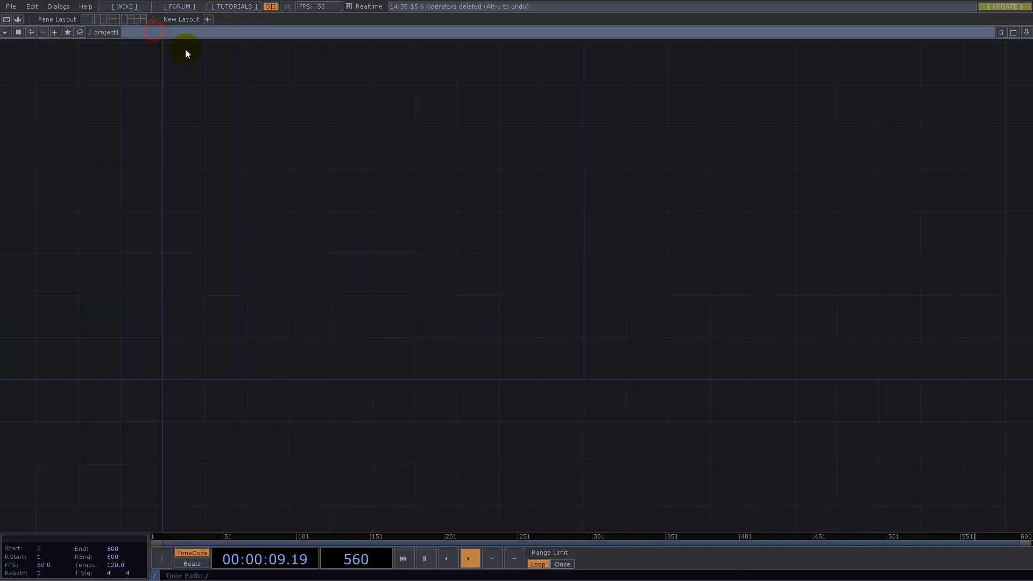
# - Add a Grid SOP near the origin of the empty network
pyautogui.moveTo(375, 359); pyautogui.dragTo(595, 286)
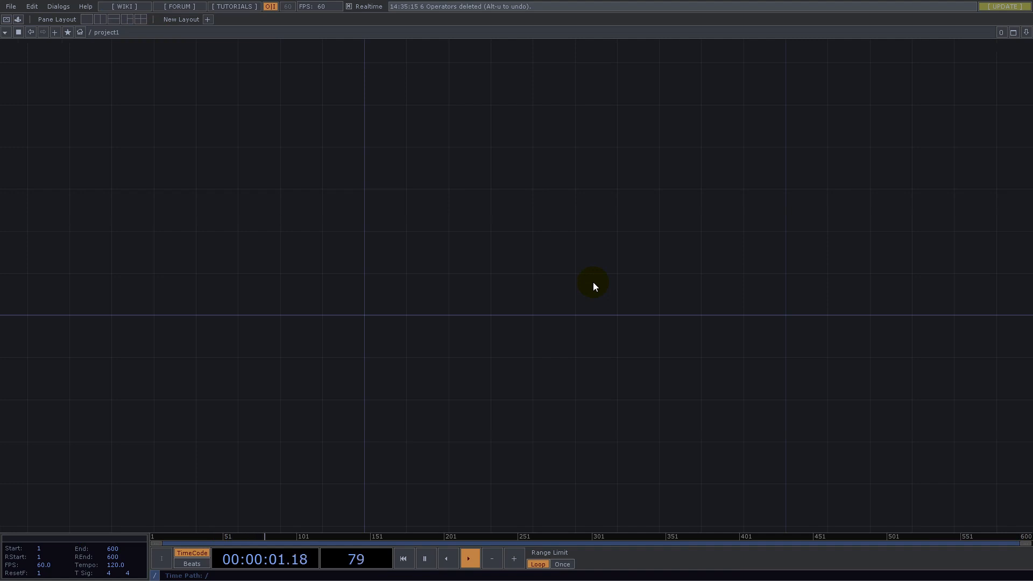
pyautogui.moveTo(419, 299); pyautogui.dragTo(471, 359)
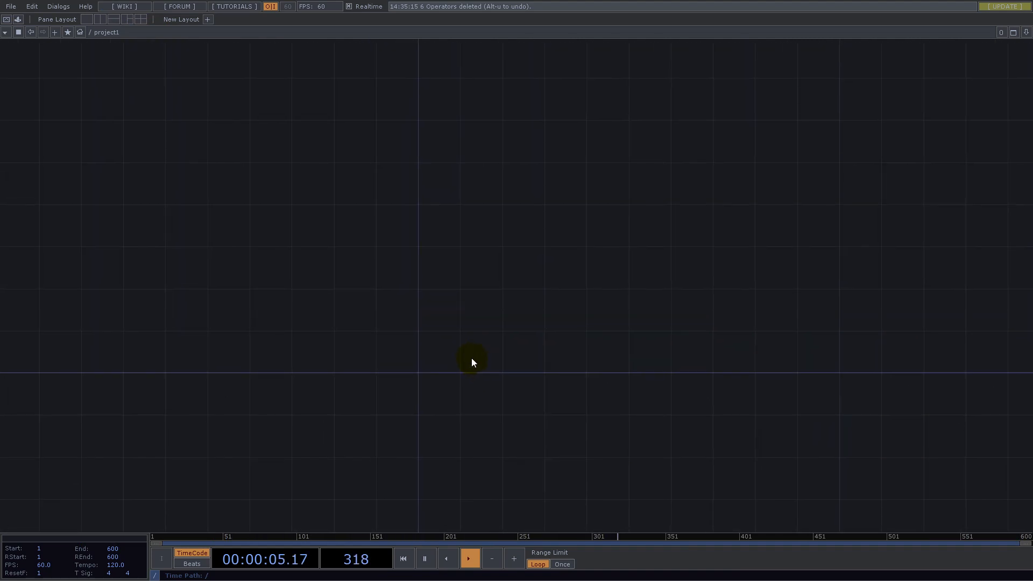
pyautogui.moveTo(471, 361); pyautogui.dragTo(428, 326)
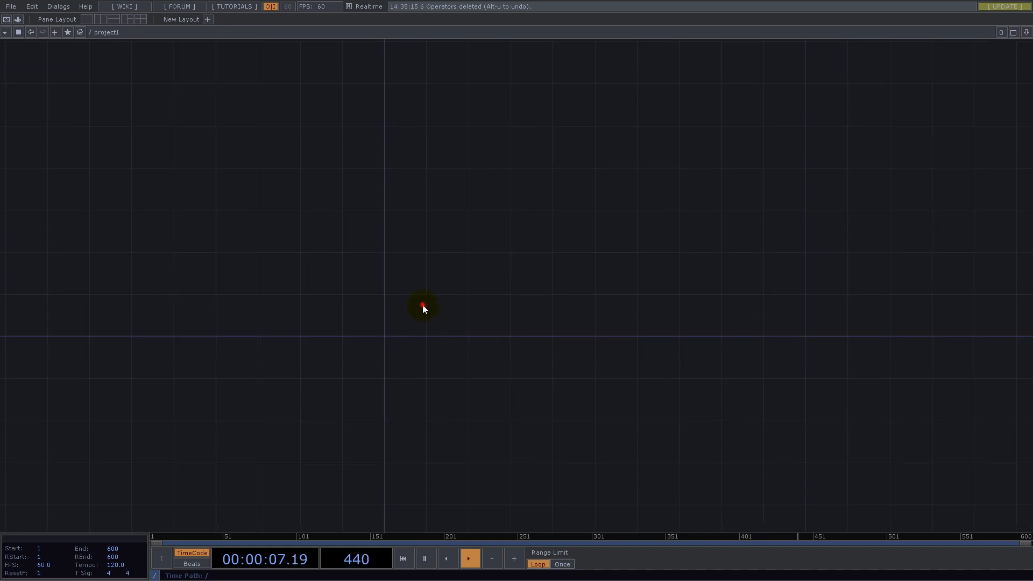
pyautogui.doubleClick(422, 307)
pyautogui.click(349, 186)
pyautogui.write('grid')
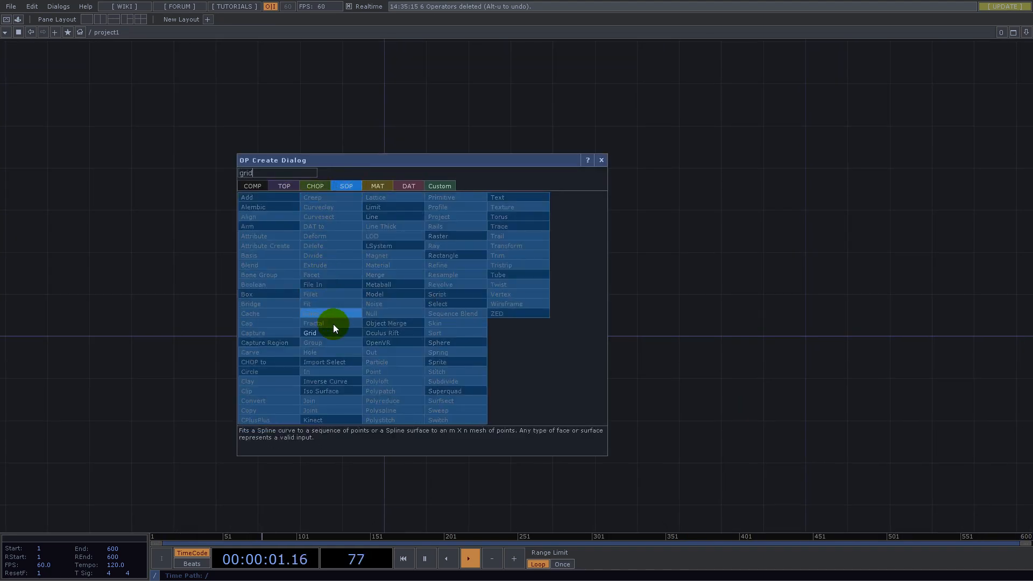
pyautogui.click(332, 334)
pyautogui.click(413, 317)
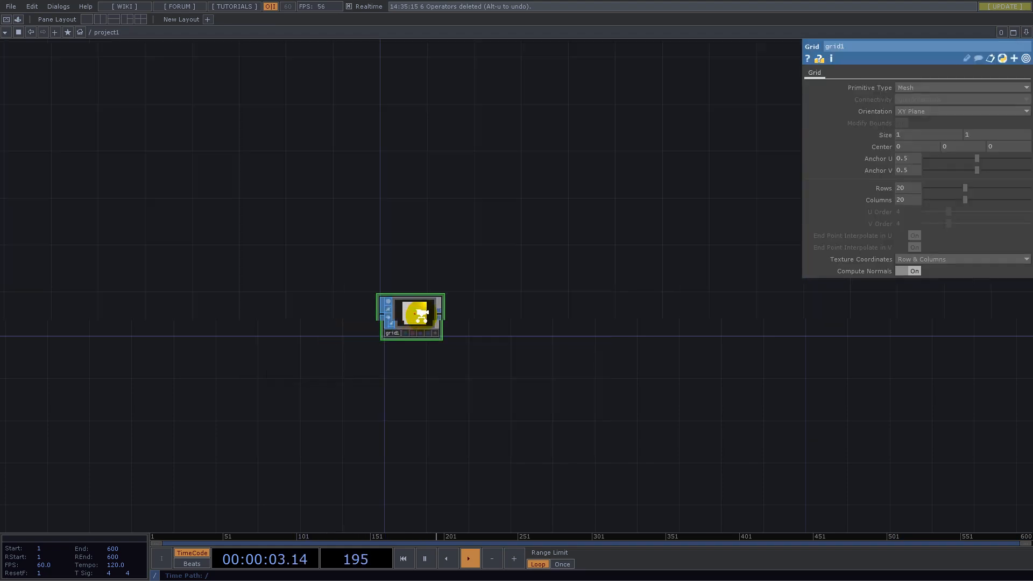
# - Make the grid's viewer interactive and show it as a wireframe with points and point numbers
pyautogui.scroll(5, 422, 315)
pyautogui.click(541, 456)
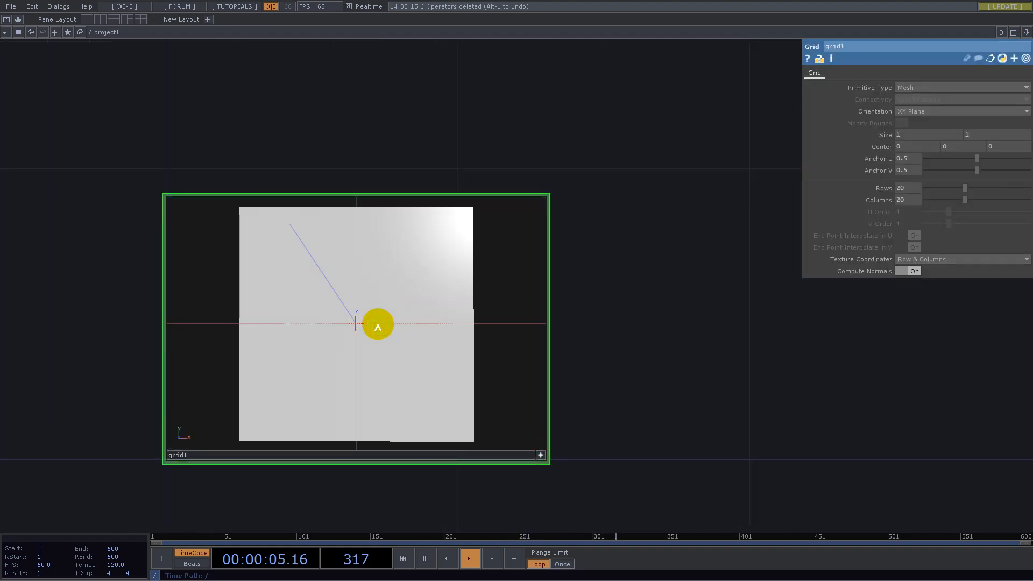
pyautogui.press('w')
pyautogui.rightClick(391, 312)
pyautogui.click(411, 285)
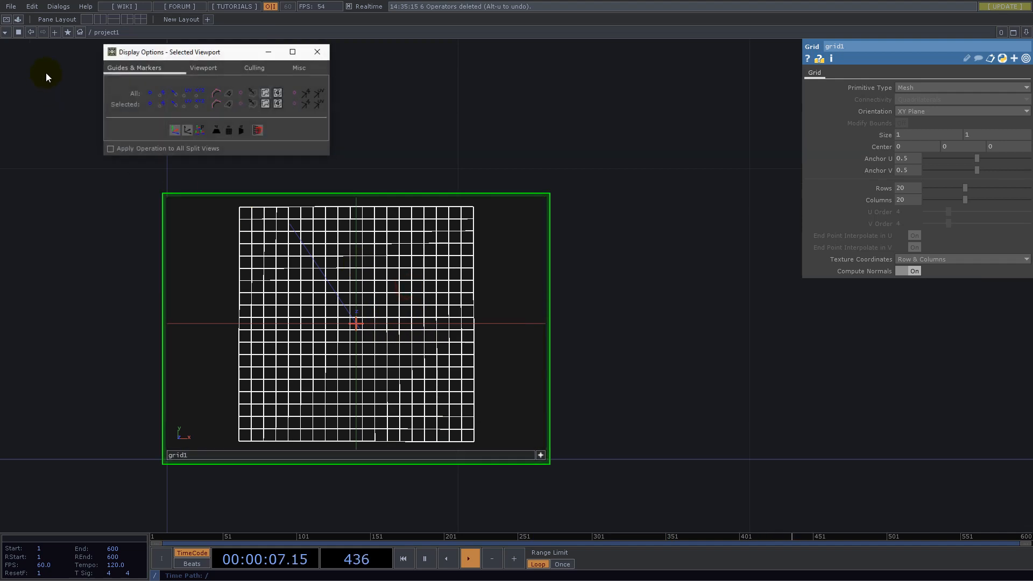
pyautogui.click(163, 95)
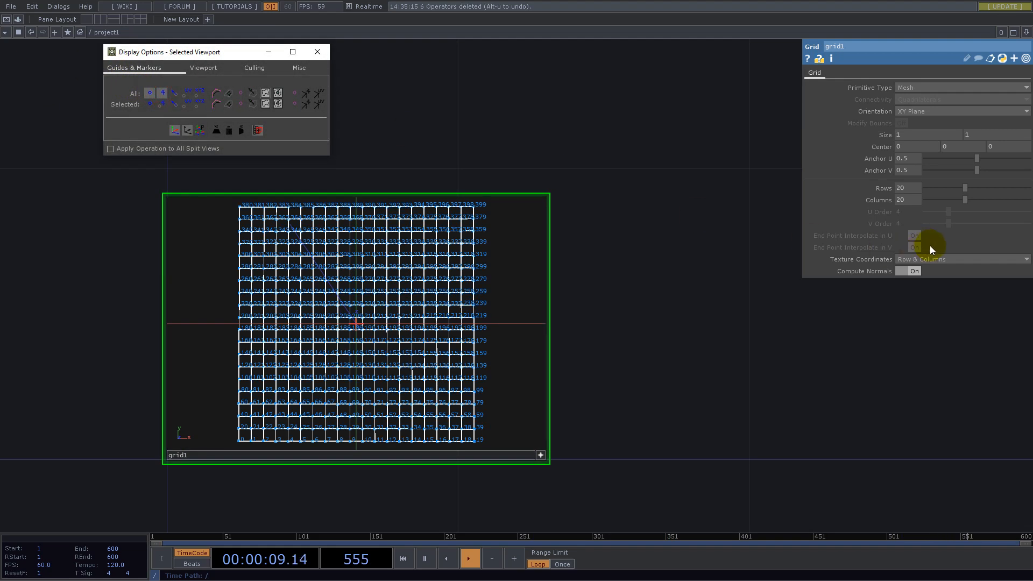
# - Set the grid's rows and columns to 8 each
pyautogui.click(903, 188)
pyautogui.write('8')
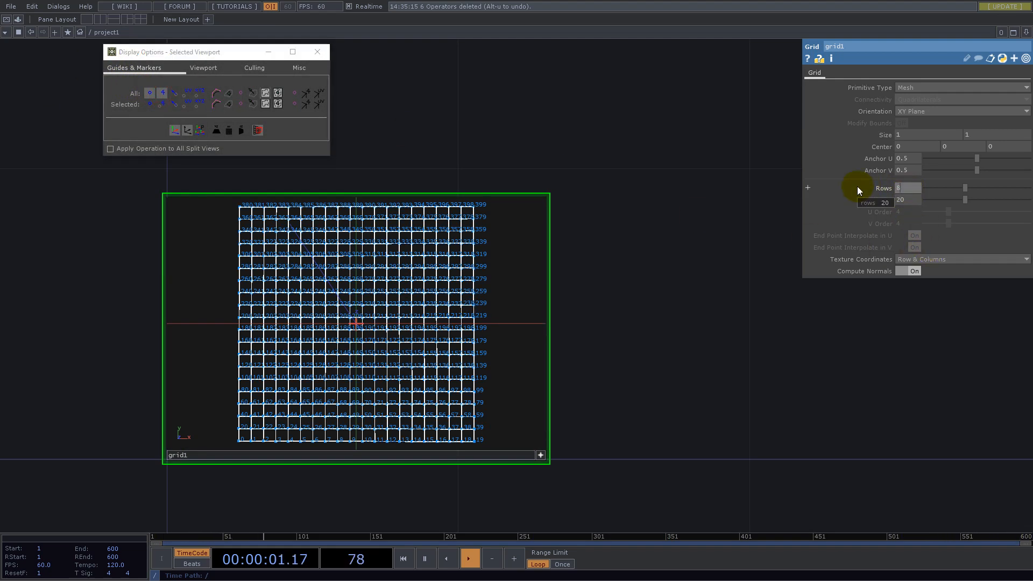
pyautogui.press('Return')
pyautogui.write('8')
pyautogui.press('Return')
# - Add a Constant CHOP above and to the left of the grid
pyautogui.scroll(-5, 769, 399)
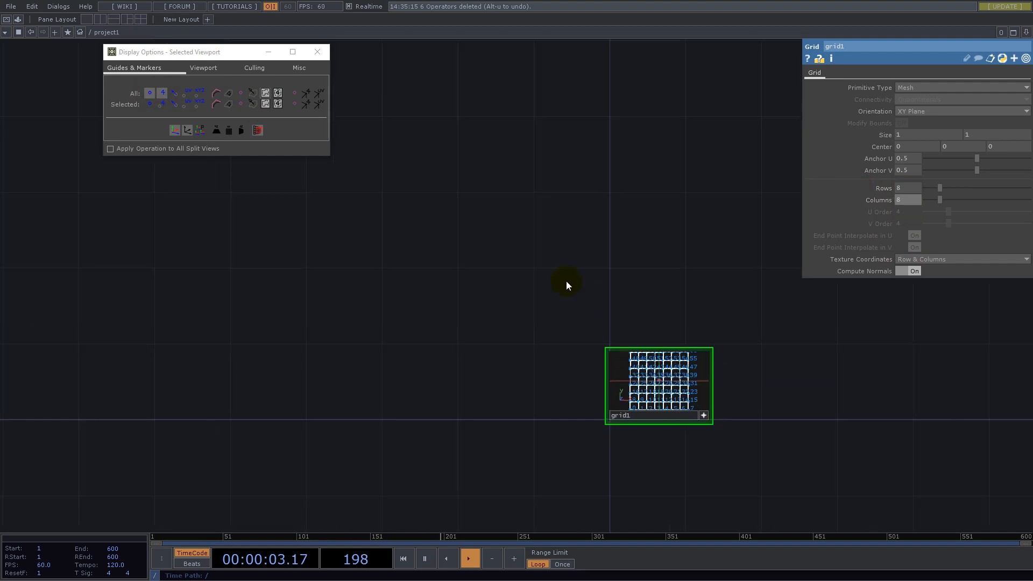
pyautogui.doubleClick(499, 240)
pyautogui.write('c')
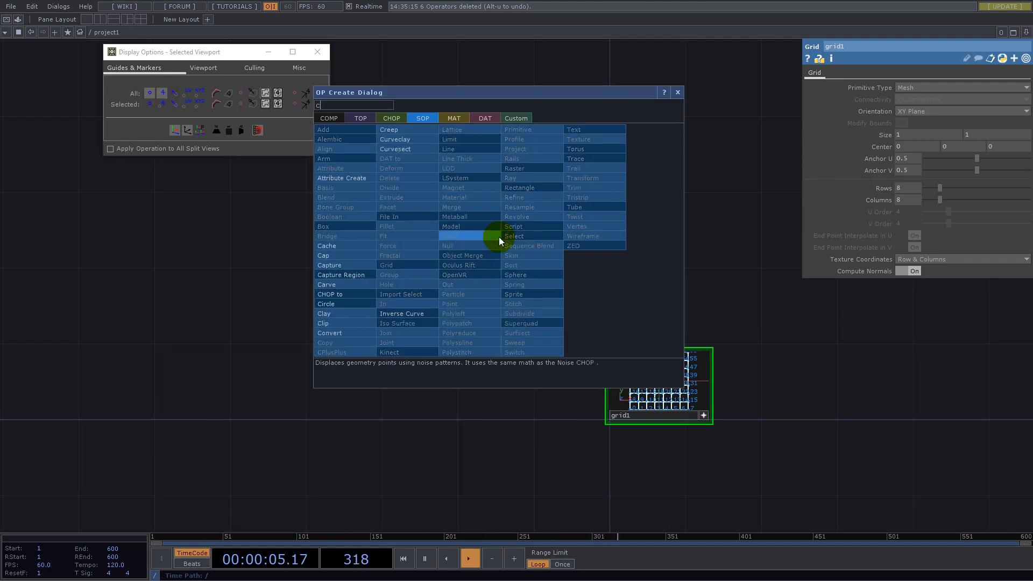
pyautogui.write('on')
pyautogui.click(391, 118)
pyautogui.click(397, 169)
pyautogui.click(528, 208)
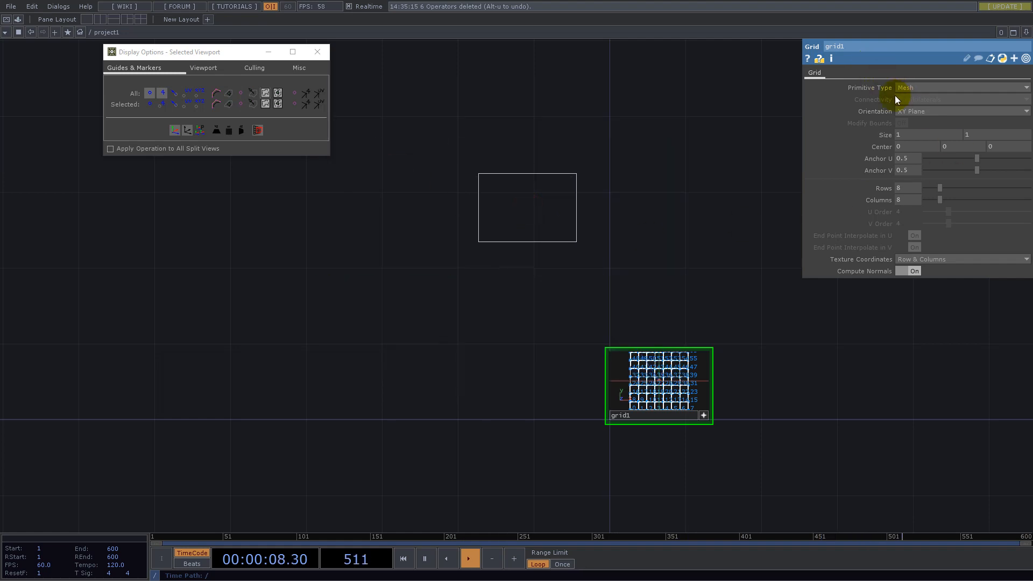
# - Name the constant's first channel count and set its value to 8
pyautogui.write('count')
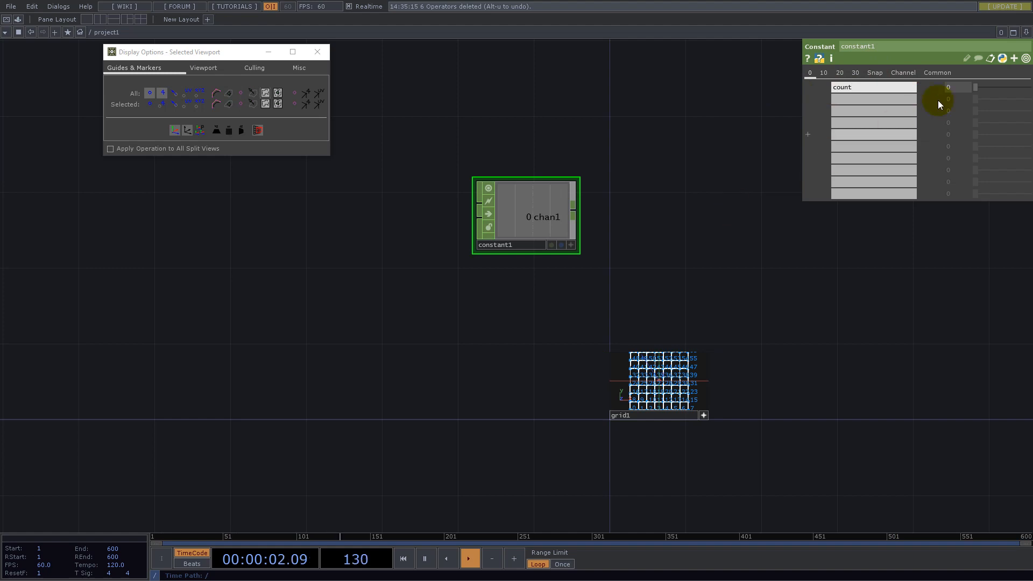
pyautogui.press('Tab')
pyautogui.write('8')
pyautogui.press('Return')
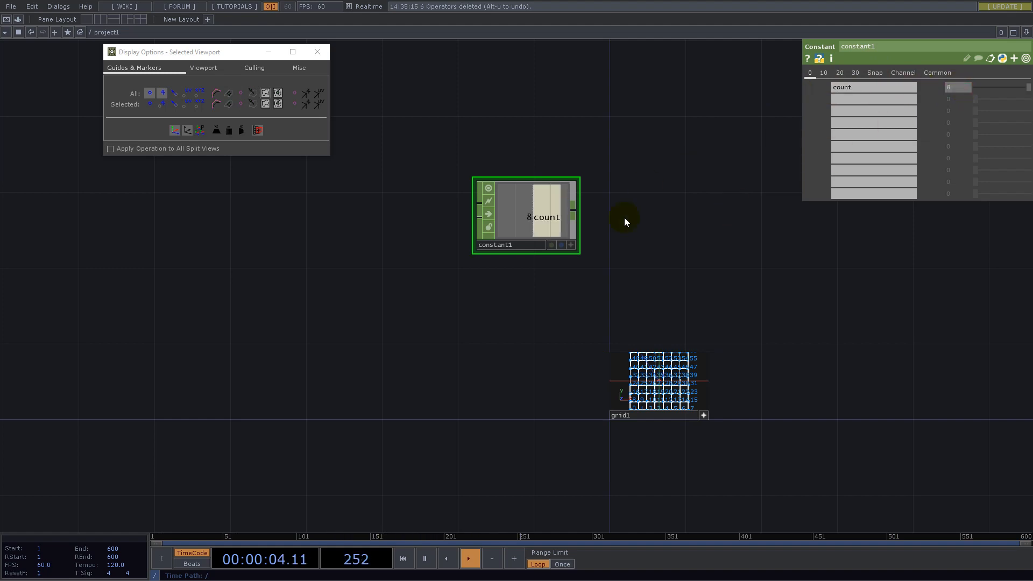
# - Export the constant's count channel to both the rows and the columns of the grid
pyautogui.click(571, 245)
pyautogui.moveTo(532, 218); pyautogui.dragTo(906, 188)
pyautogui.click(916, 187)
pyautogui.moveTo(541, 219); pyautogui.dragTo(910, 200)
pyautogui.click(912, 197)
# - Turn off the grid's interactive viewer and feed the grid into a SOP to CHOP placed beside it
pyautogui.moveTo(636, 291); pyautogui.dragTo(296, 256)
pyautogui.scroll(3, 293, 369)
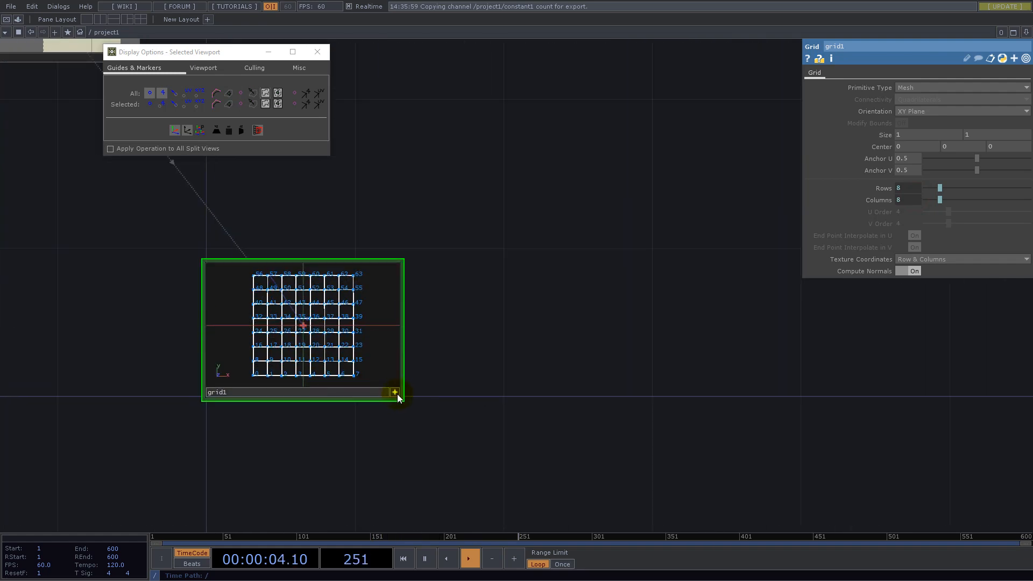
pyautogui.click(395, 392)
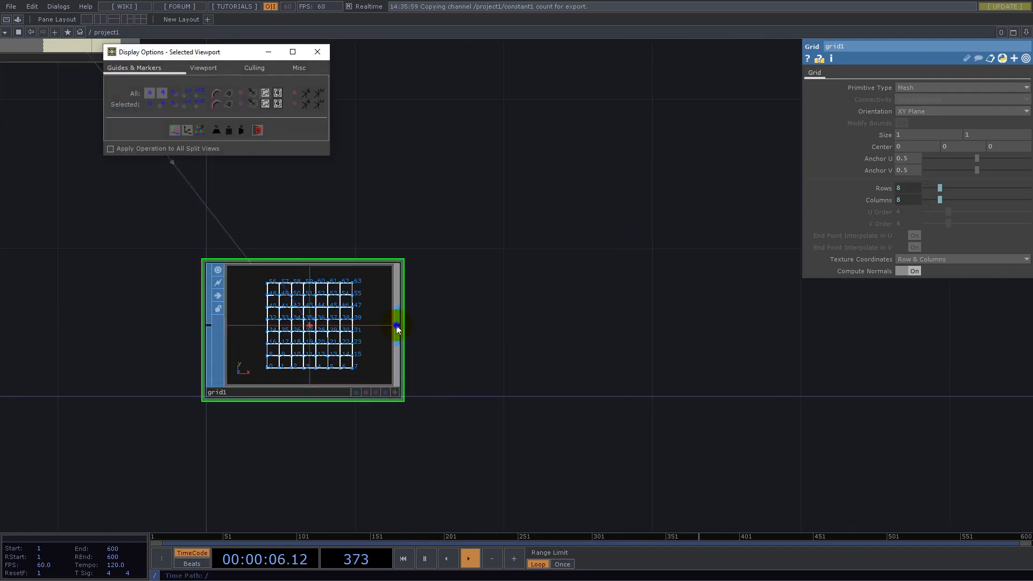
pyautogui.rightClick(398, 324)
pyautogui.click(292, 206)
pyautogui.click(256, 225)
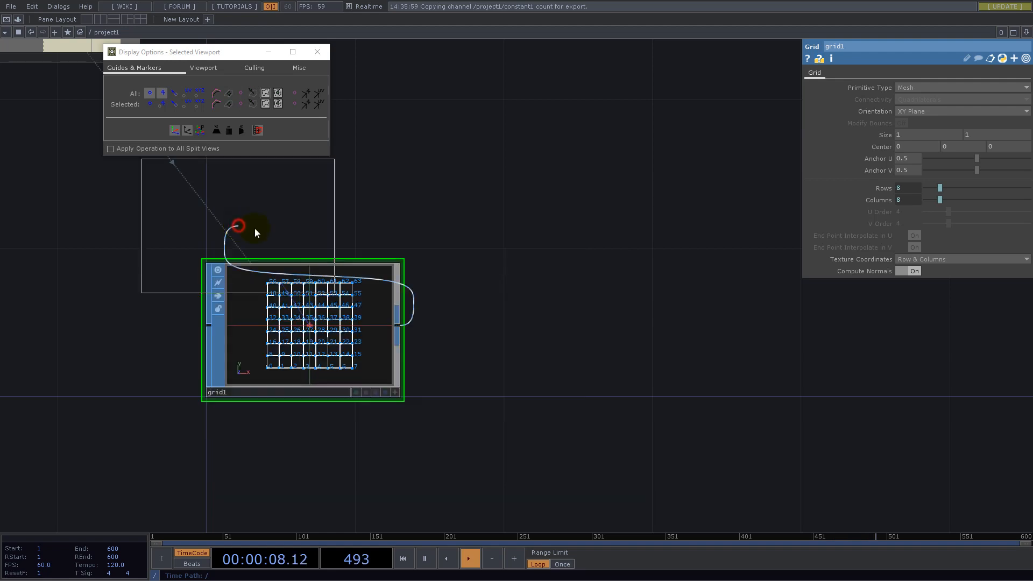
pyautogui.click(548, 335)
pyautogui.scroll(3, 592, 341)
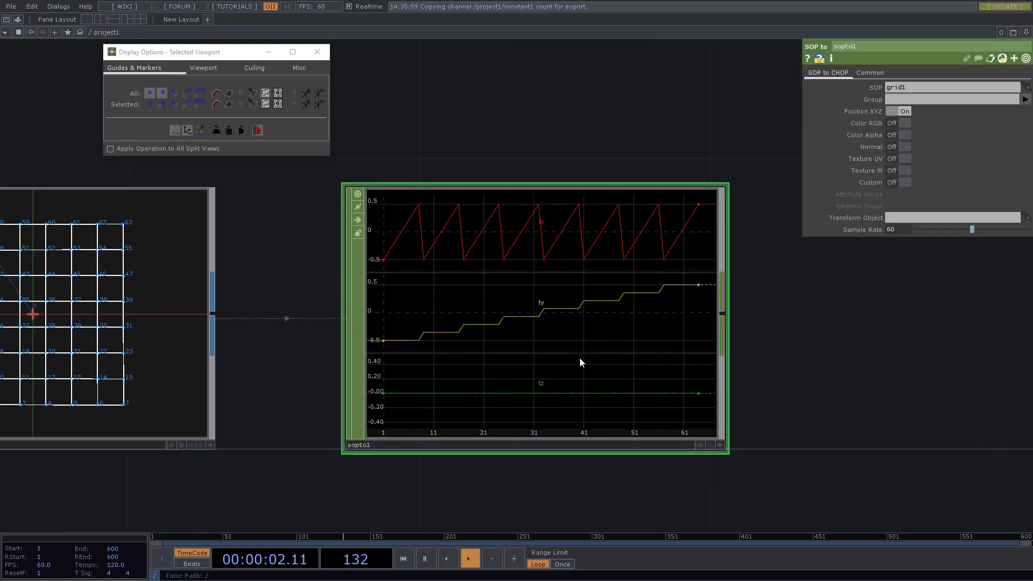
# - Append a Select CHOP to the output of the SOP to CHOP
pyautogui.scroll(-3, 624, 347)
pyautogui.rightClick(635, 328)
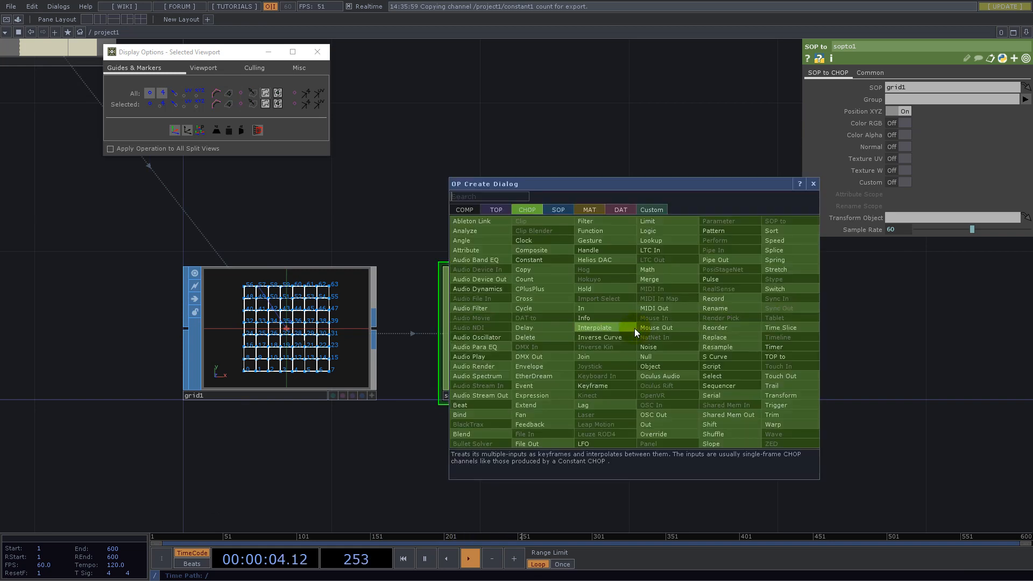
pyautogui.click(733, 376)
pyautogui.click(762, 329)
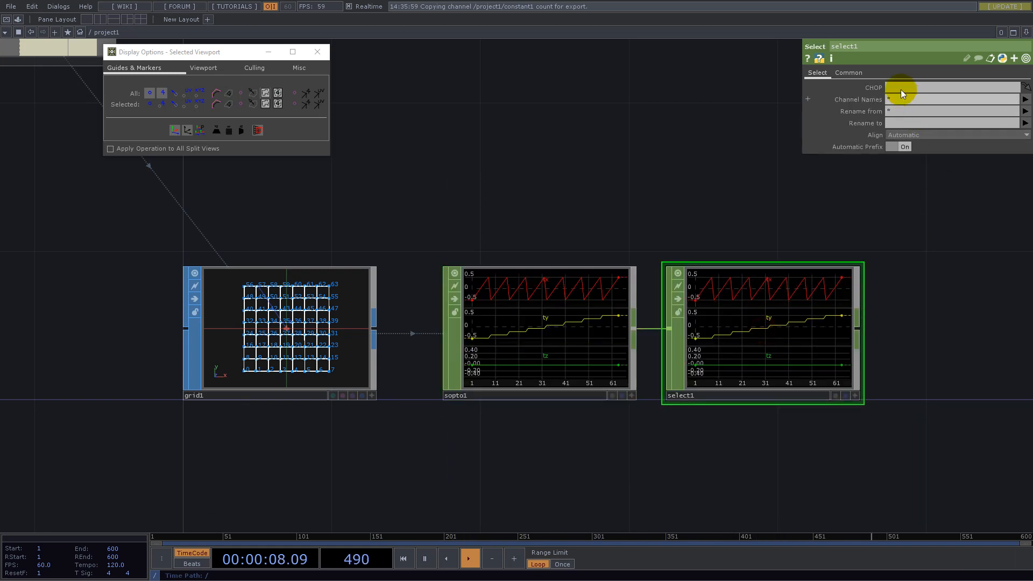
# - Limit the Select CHOP to the channels tx and ty
pyautogui.click(990, 100)
pyautogui.write('tx')
pyautogui.press('Return')
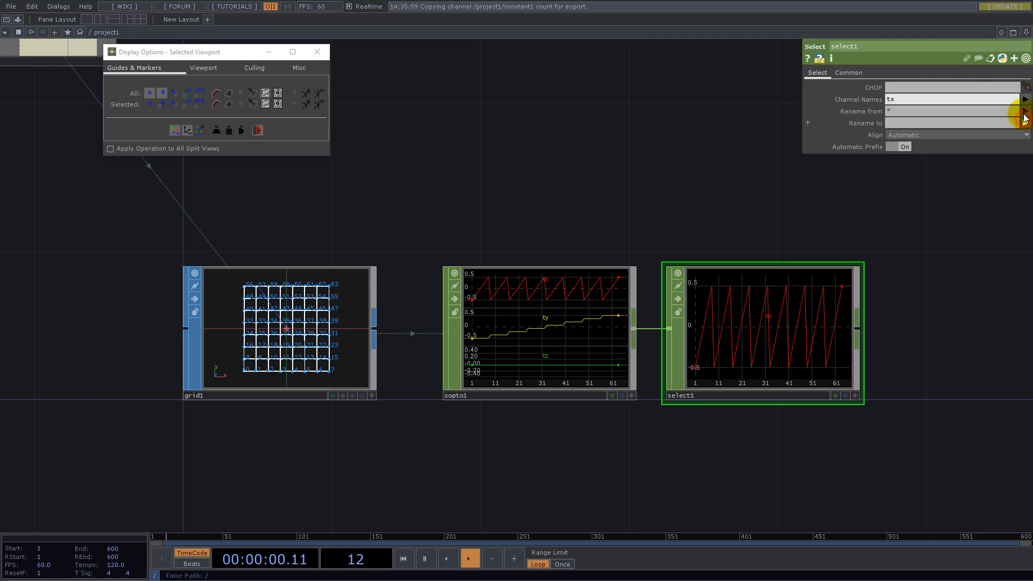
pyautogui.click(1025, 99)
pyautogui.click(1024, 127)
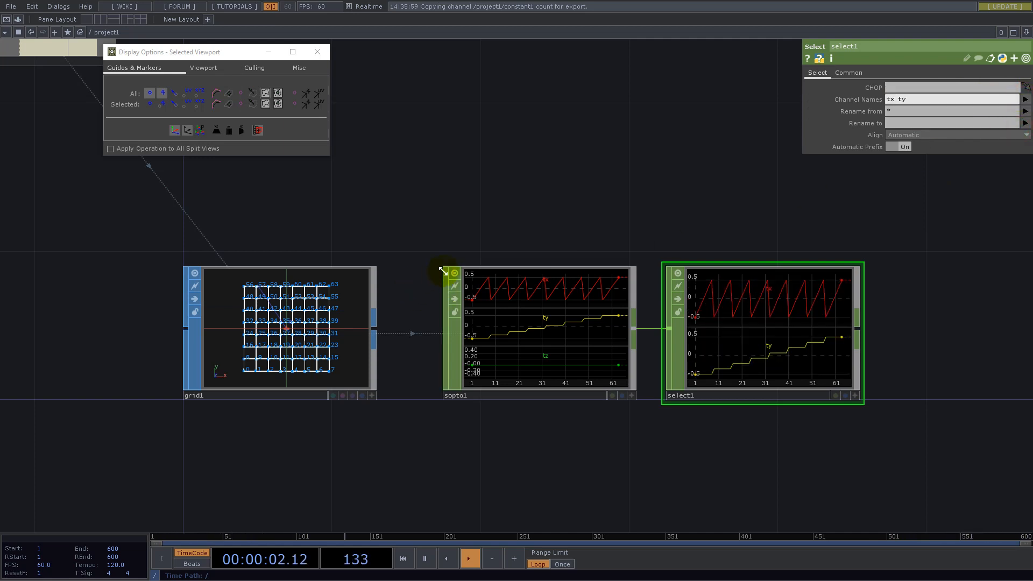
# - Turn off the SOP to CHOP's viewer display, then move the Select CHOP farther from it and enlarge its node
pyautogui.click(454, 274)
pyautogui.moveTo(627, 214); pyautogui.dragTo(409, 198)
pyautogui.click(528, 311)
pyautogui.moveTo(530, 314); pyautogui.dragTo(642, 313)
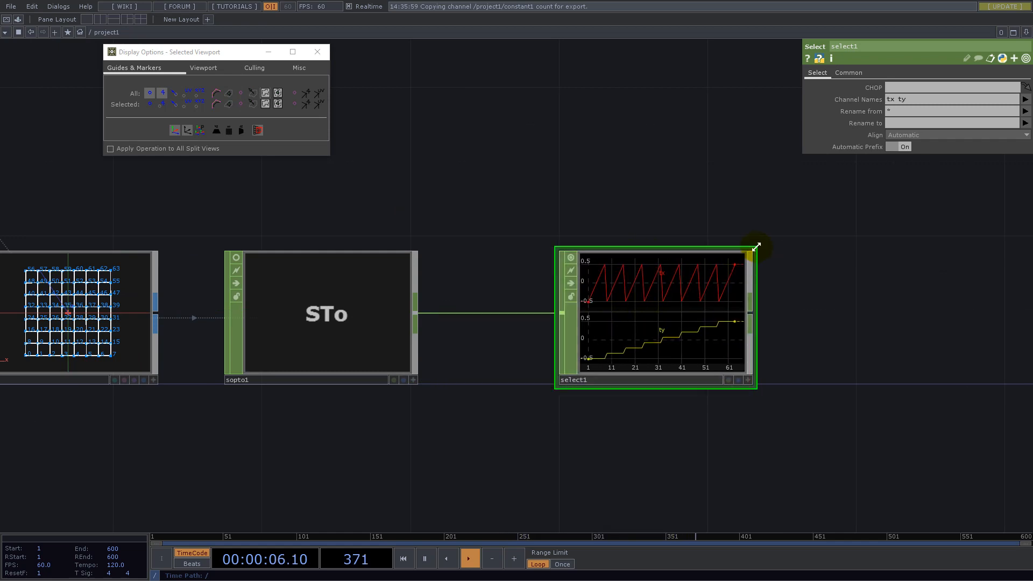
pyautogui.moveTo(755, 247); pyautogui.dragTo(857, 203)
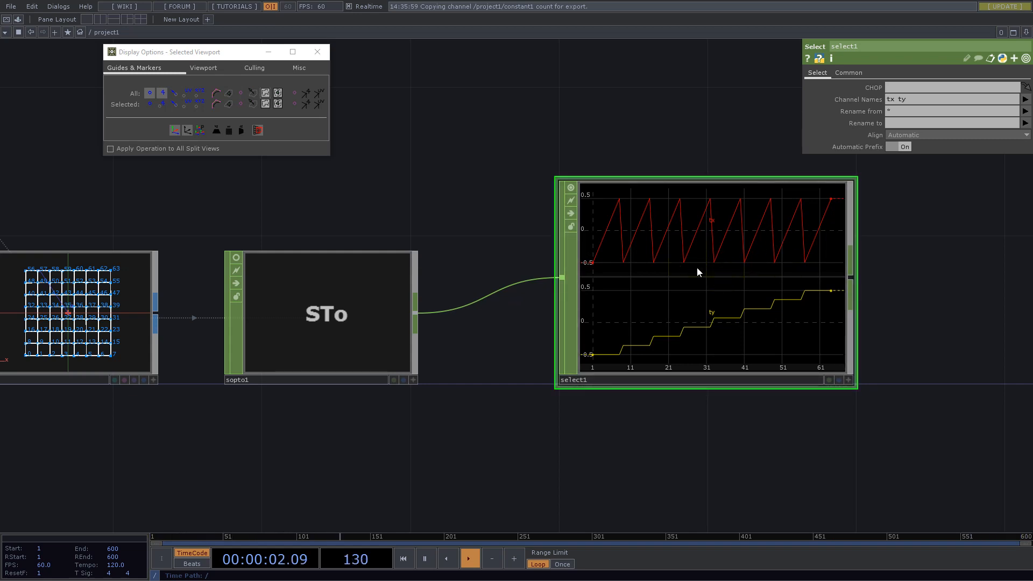
# - Add a Noise CHOP in the empty space below the grid
pyautogui.moveTo(505, 431); pyautogui.dragTo(807, 269)
pyautogui.moveTo(915, 173); pyautogui.dragTo(913, 209)
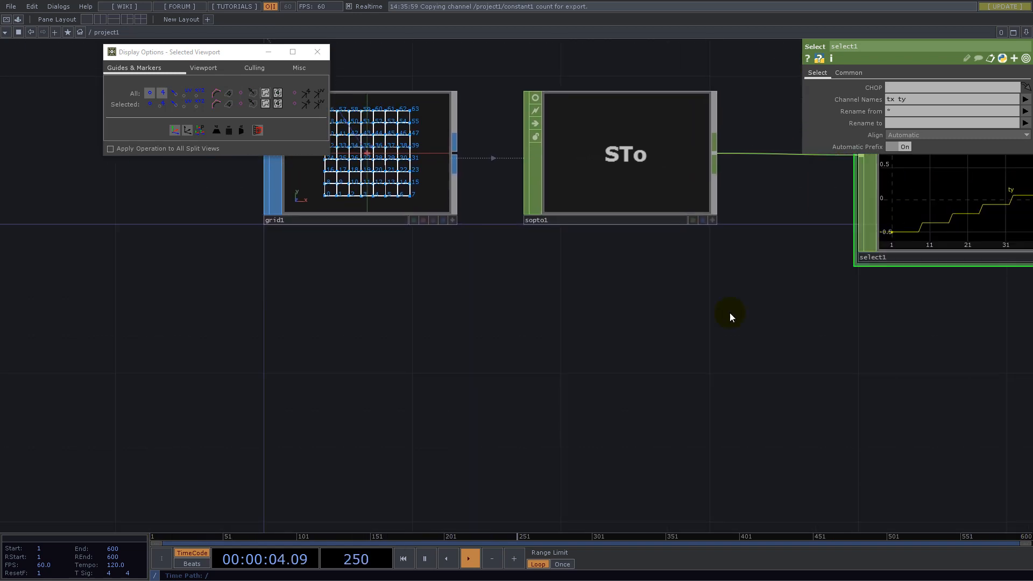
pyautogui.moveTo(568, 367); pyautogui.dragTo(647, 375)
pyautogui.scroll(-3, 648, 374)
pyautogui.moveTo(541, 289); pyautogui.dragTo(483, 308)
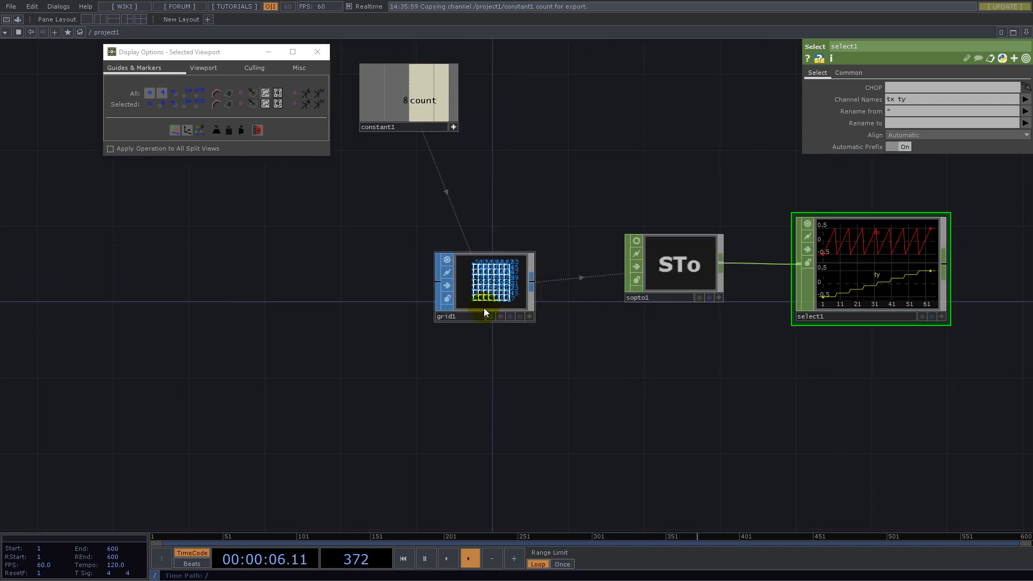
pyautogui.moveTo(543, 457); pyautogui.dragTo(556, 424)
pyautogui.doubleClick(455, 394)
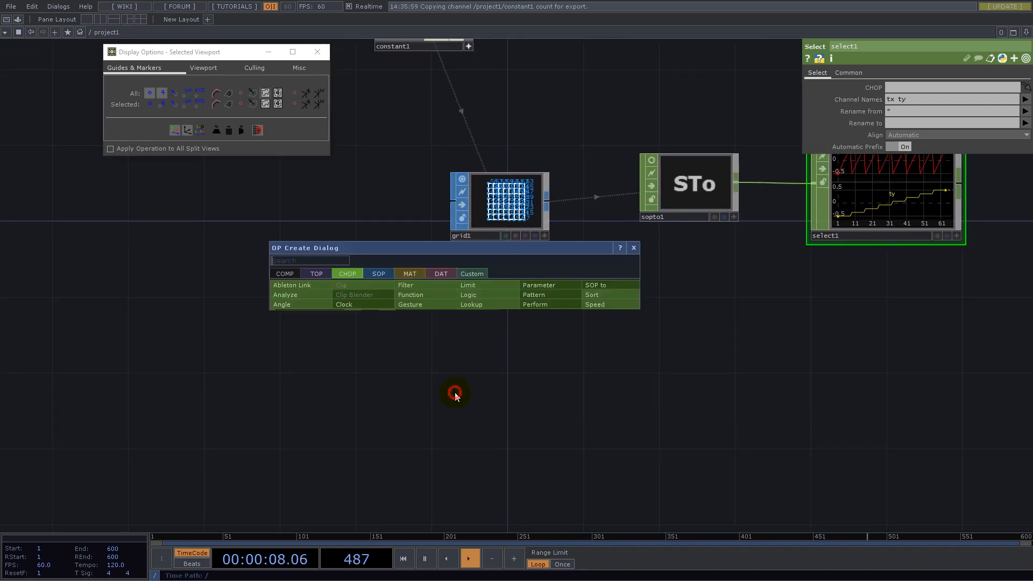
pyautogui.write('NOISE')
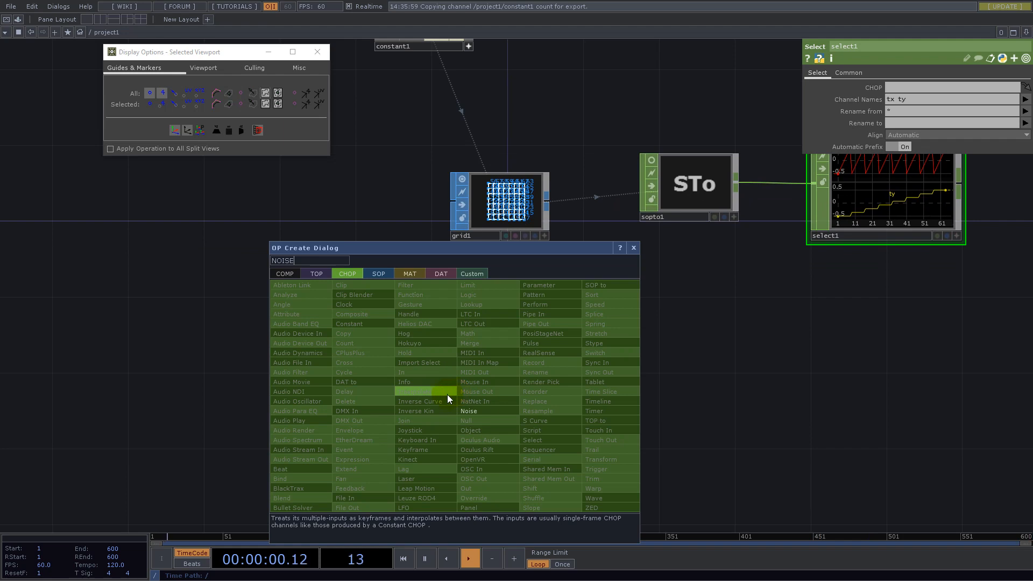
pyautogui.click(469, 412)
pyautogui.click(501, 385)
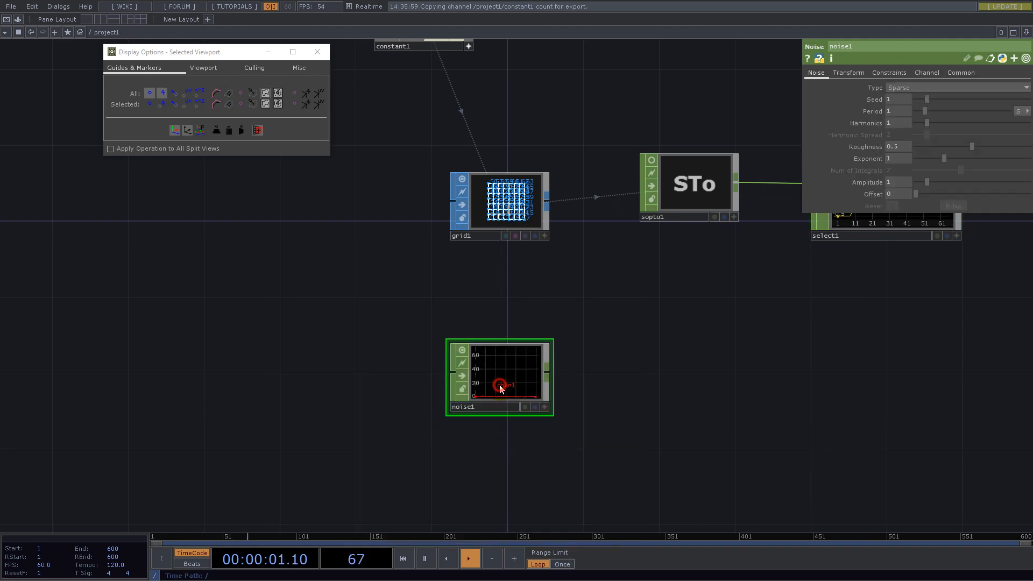
# - Name the Noise CHOP's channels TX and TY
pyautogui.click(925, 75)
pyautogui.click(914, 87)
pyautogui.write('TX TY')
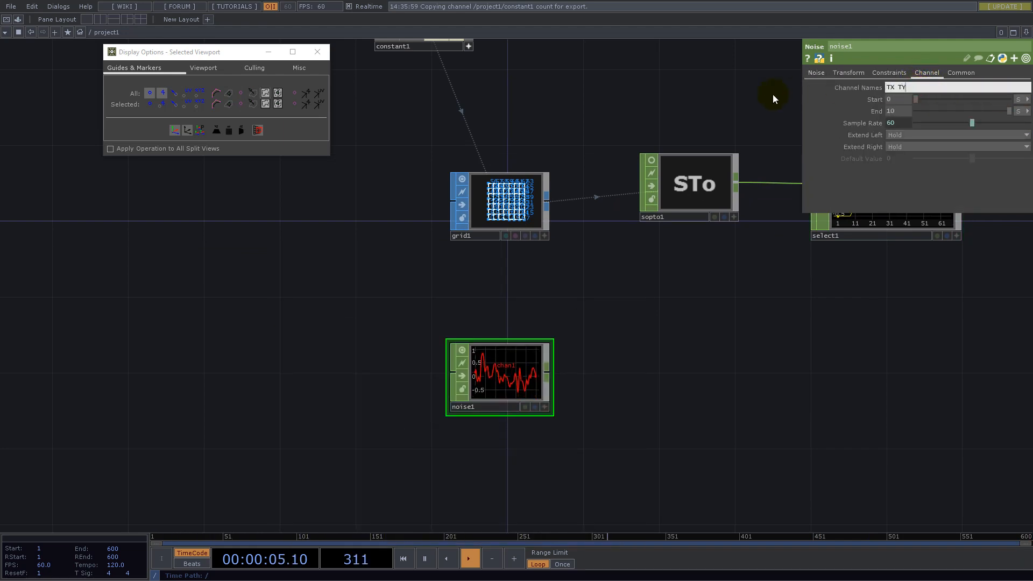
pyautogui.press('Return')
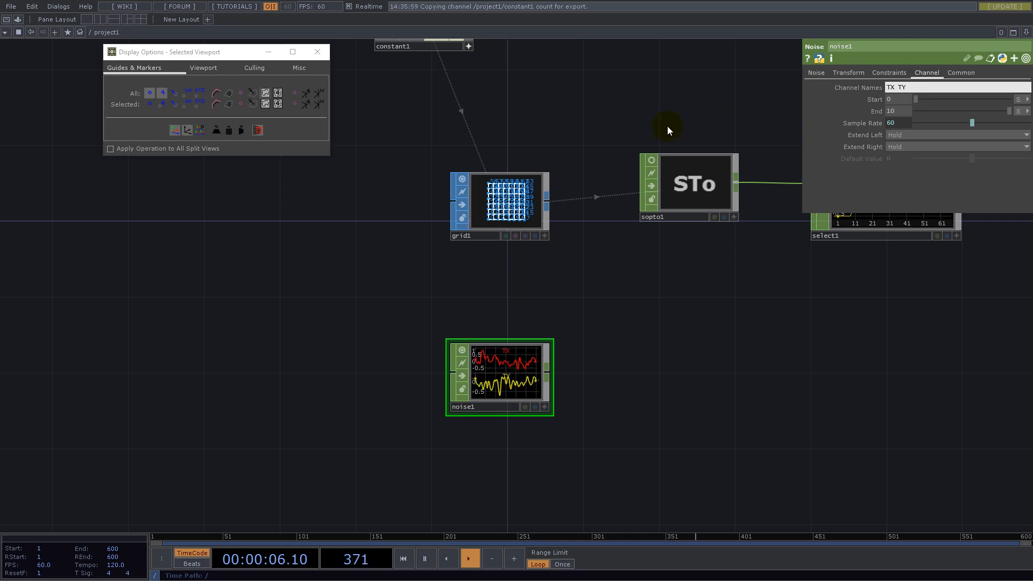
# - Set the Noise CHOP's End value to a CHOP reference of the constant's count minus 1, with its unit set to I
pyautogui.scroll(3, 475, 373)
pyautogui.scroll(-5, 522, 347)
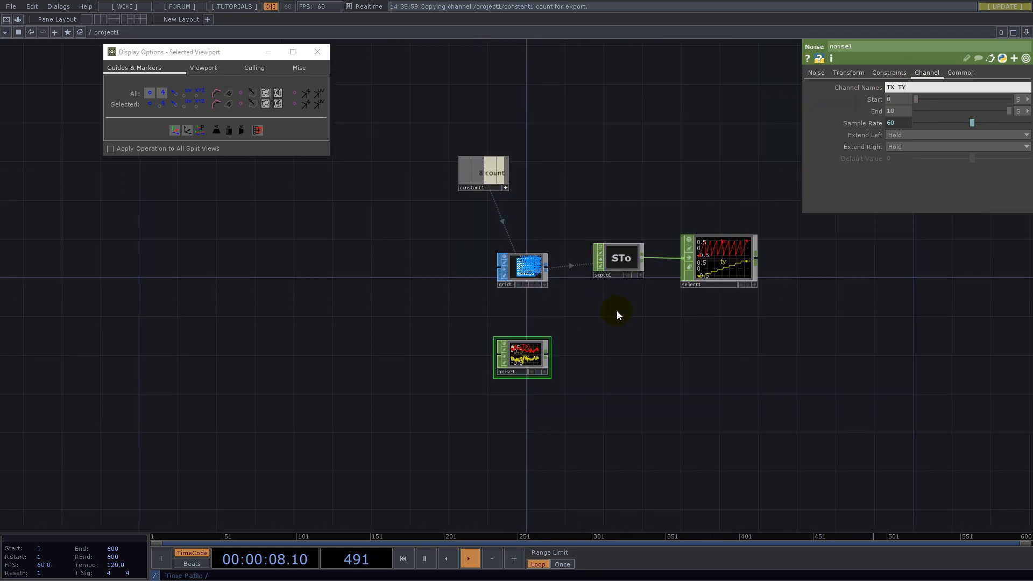
pyautogui.click(888, 73)
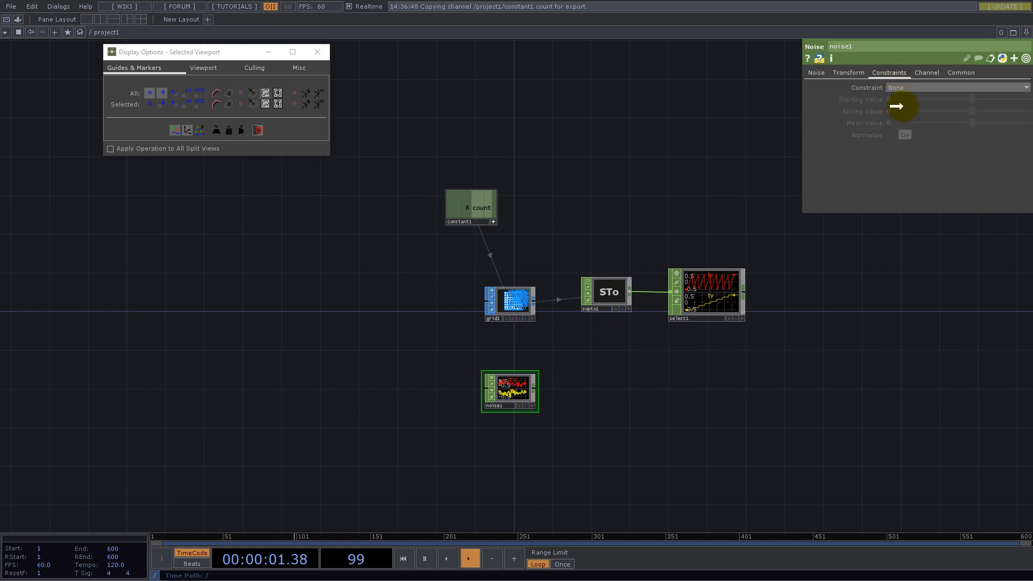
pyautogui.click(926, 71)
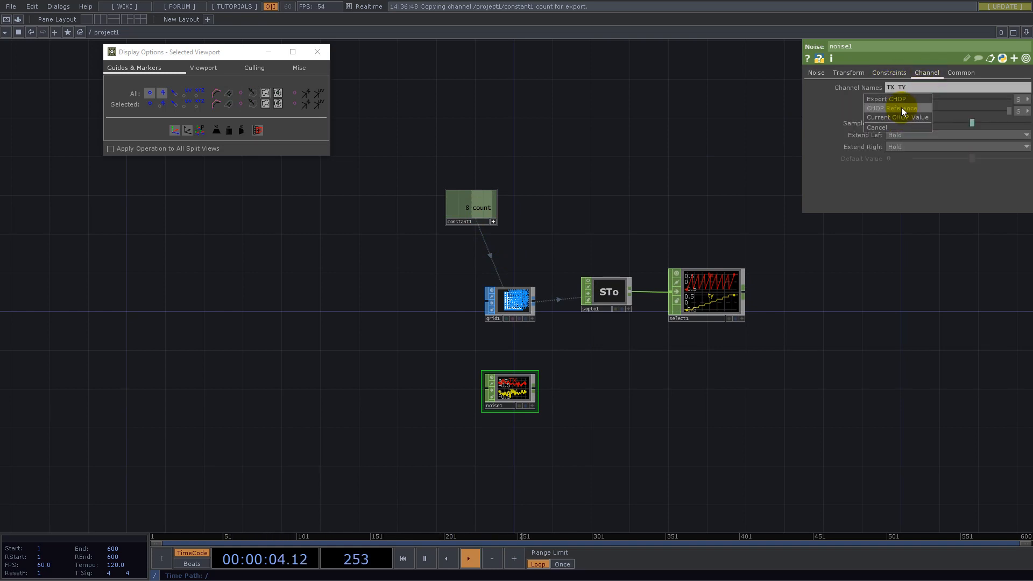
pyautogui.click(901, 108)
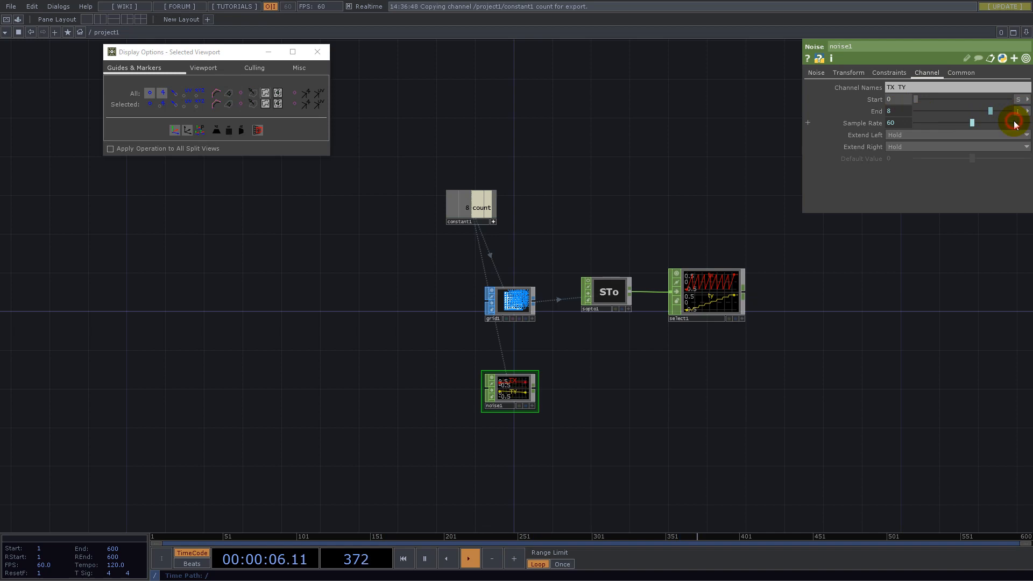
pyautogui.click(899, 111)
pyautogui.click(991, 123)
pyautogui.write('-1')
pyautogui.press('Return')
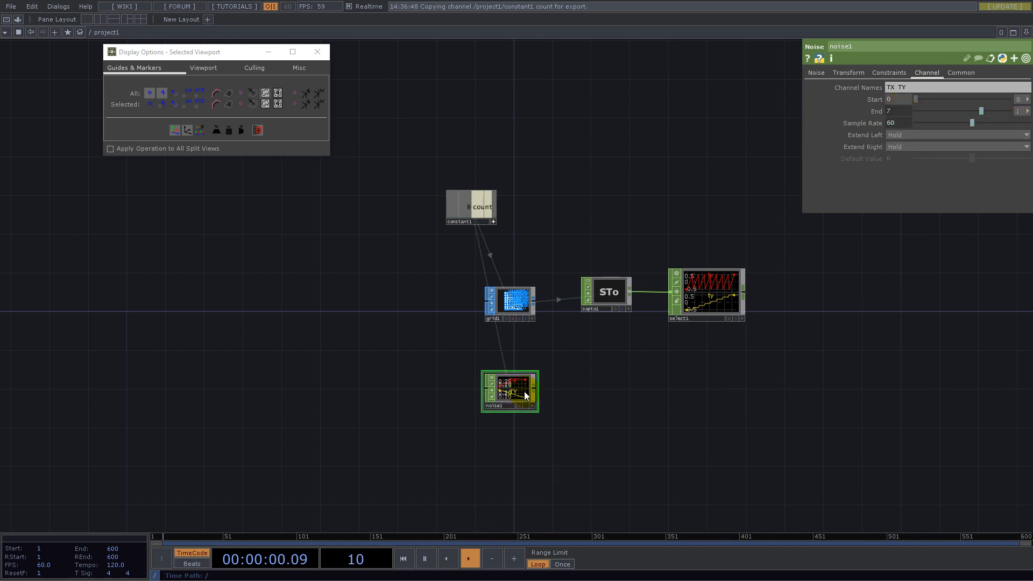
# - Examine the Noise CHOP's curves and noise settings alongside the grid's numbered points
pyautogui.moveTo(524, 391); pyautogui.dragTo(768, 398, button='middle')
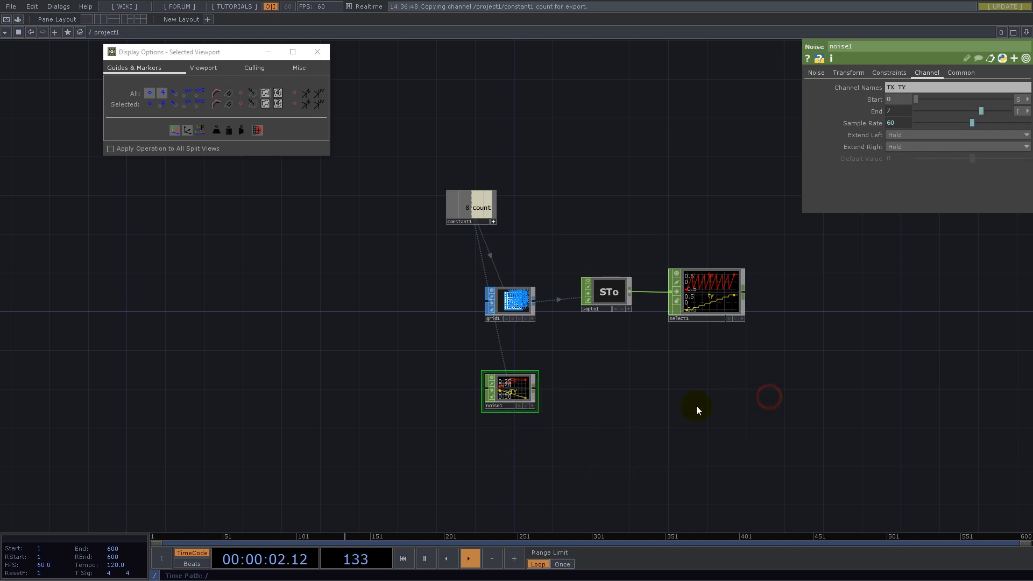
pyautogui.scroll(5, 541, 425)
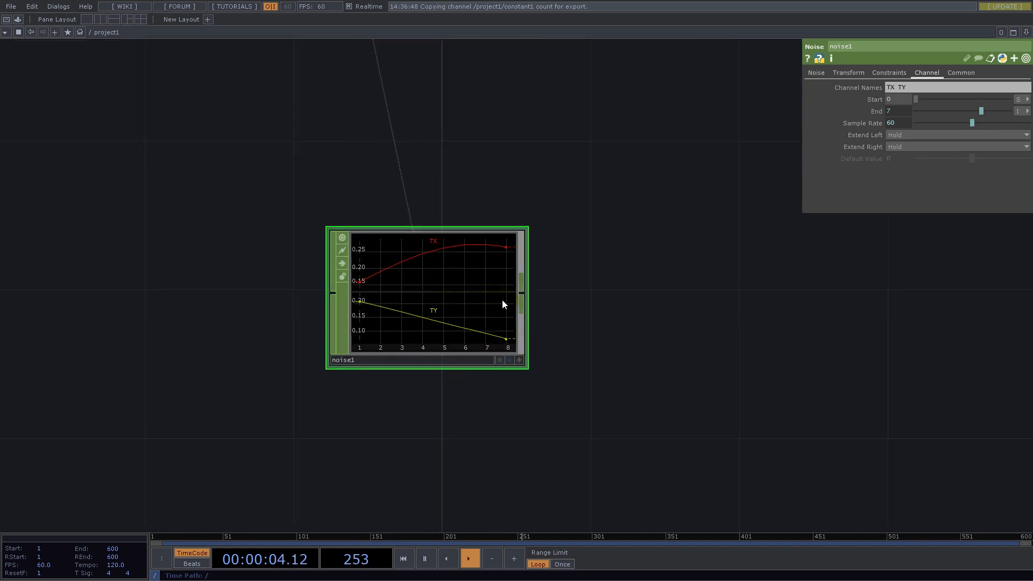
pyautogui.moveTo(616, 300); pyautogui.dragTo(534, 365)
pyautogui.scroll(-4, 314, 409)
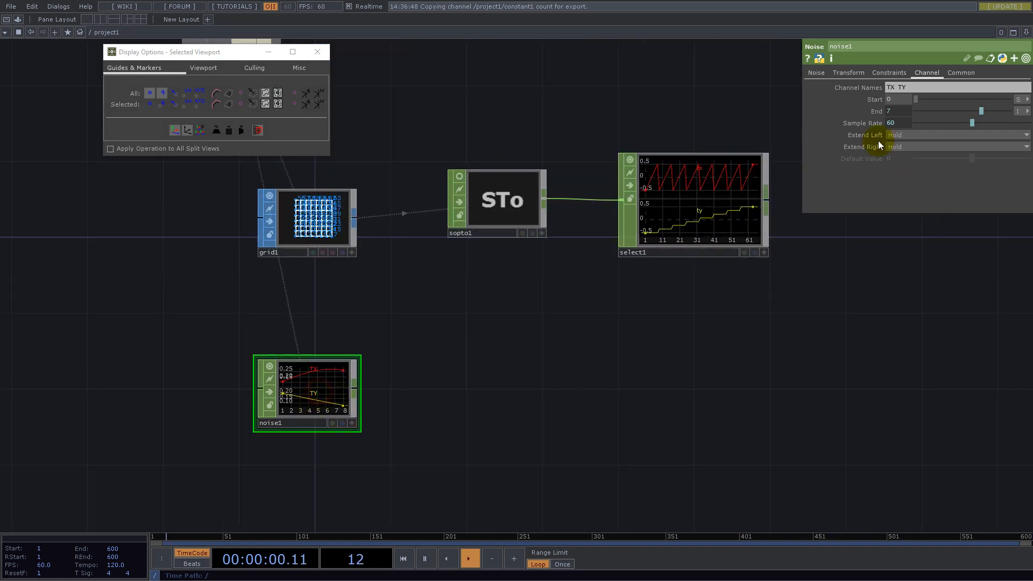
pyautogui.click(815, 76)
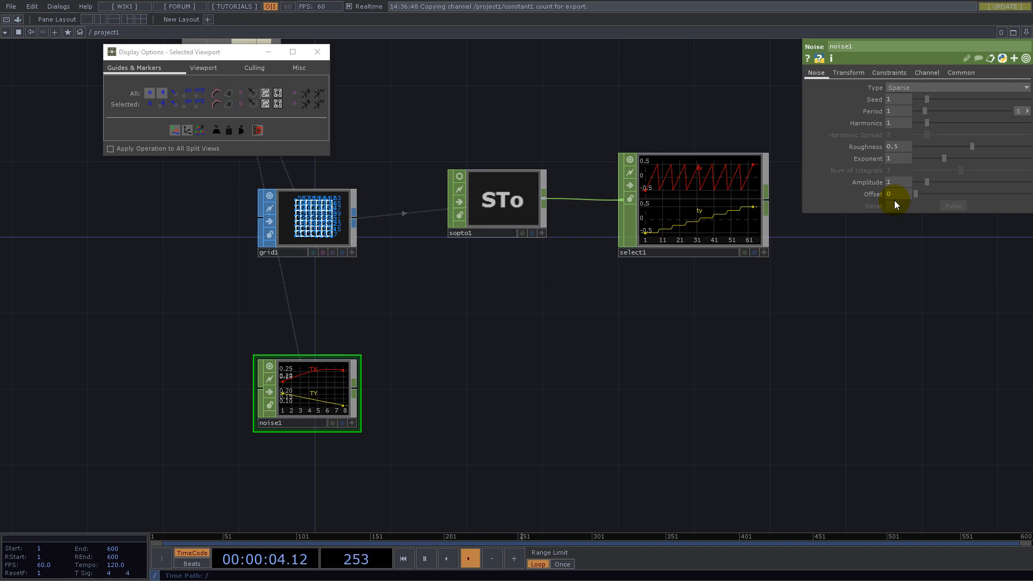
pyautogui.scroll(5, 247, 202)
pyautogui.scroll(1, 247, 202)
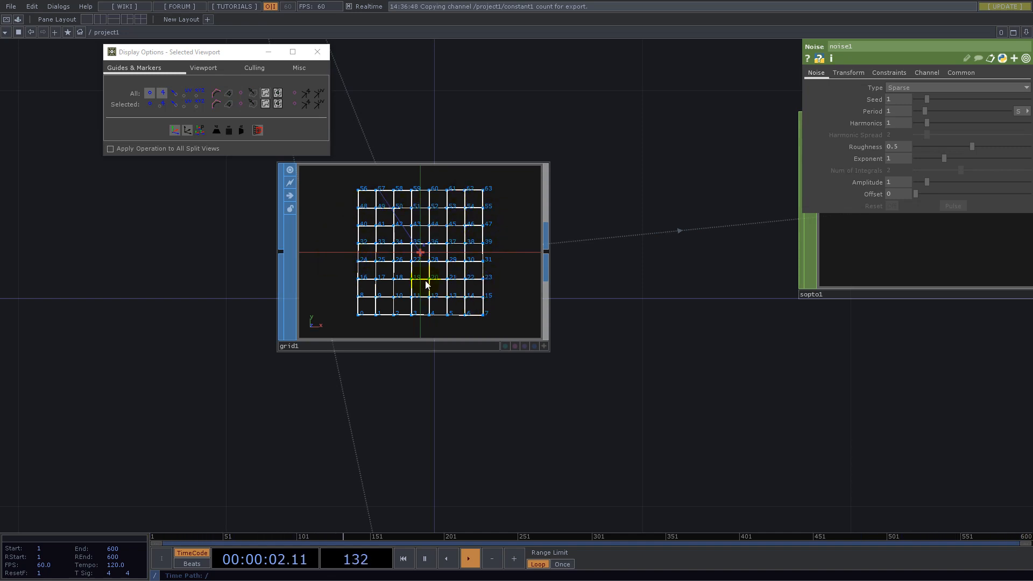
# - Append a Limit CHOP to the Noise CHOP's output and turn on Normalize
pyautogui.scroll(-6, 427, 288)
pyautogui.moveTo(541, 447); pyautogui.dragTo(510, 364)
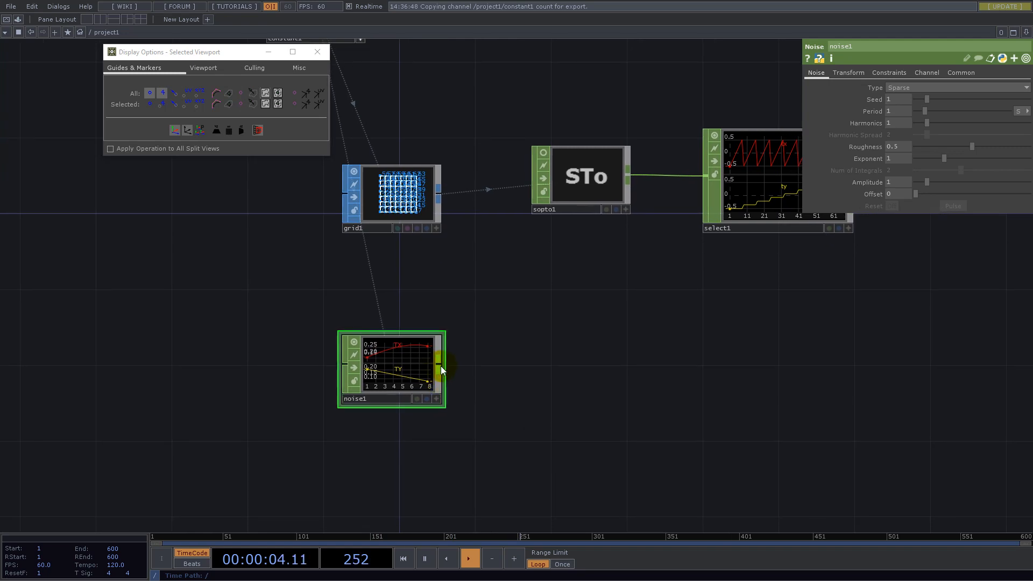
pyautogui.rightClick(441, 366)
pyautogui.write('limit')
pyautogui.click(466, 262)
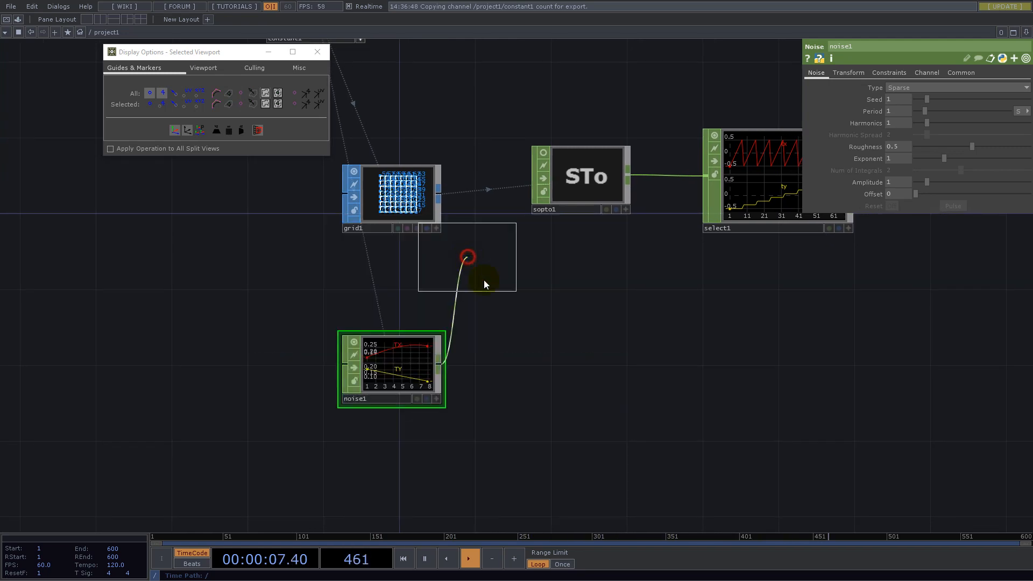
pyautogui.click(525, 370)
pyautogui.click(908, 134)
# - Append a Math CHOP to the output of the Limit CHOP
pyautogui.moveTo(803, 405); pyautogui.dragTo(672, 375)
pyautogui.scroll(7, 356, 343)
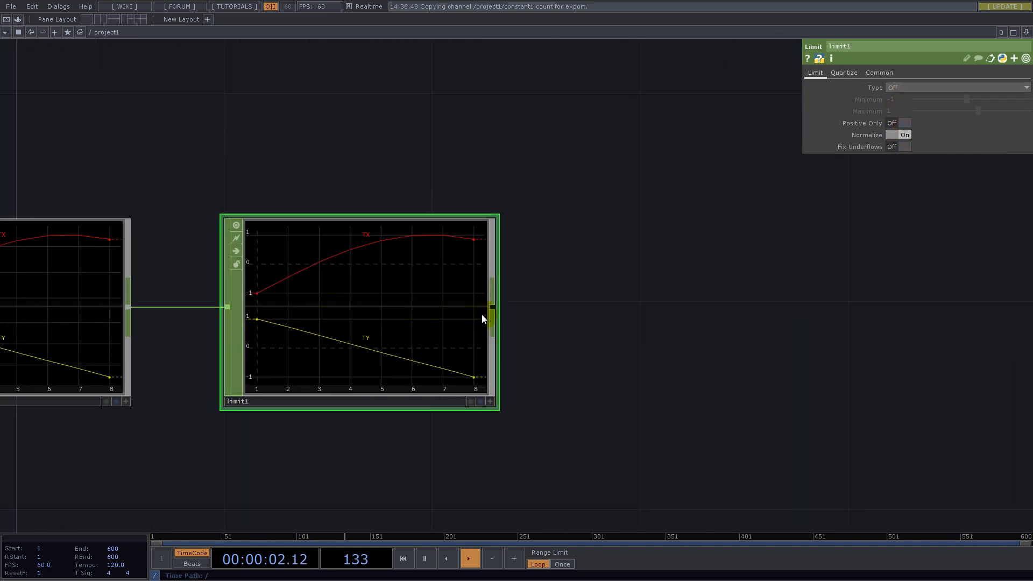
pyautogui.rightClick(493, 308)
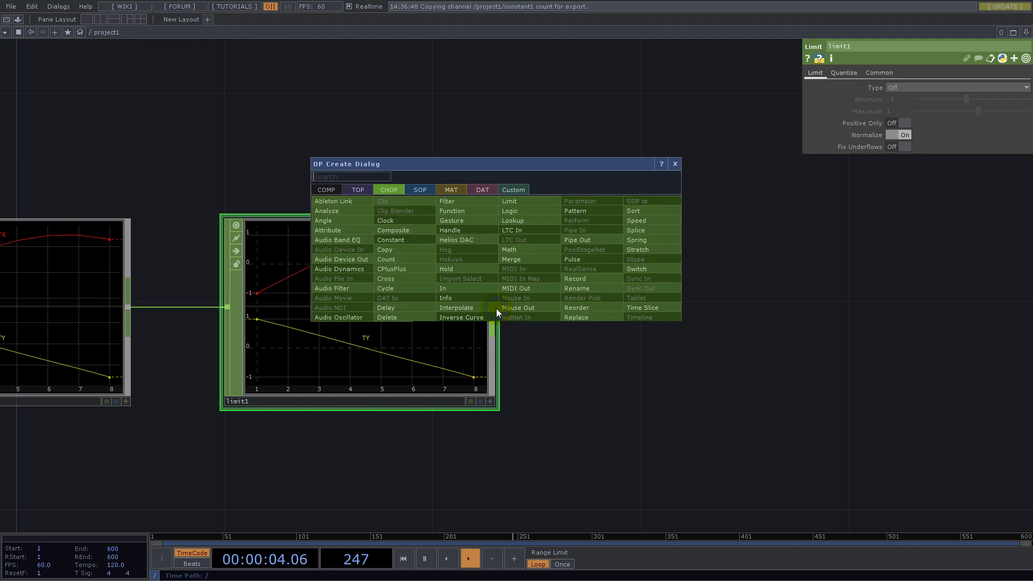
pyautogui.write('MAT')
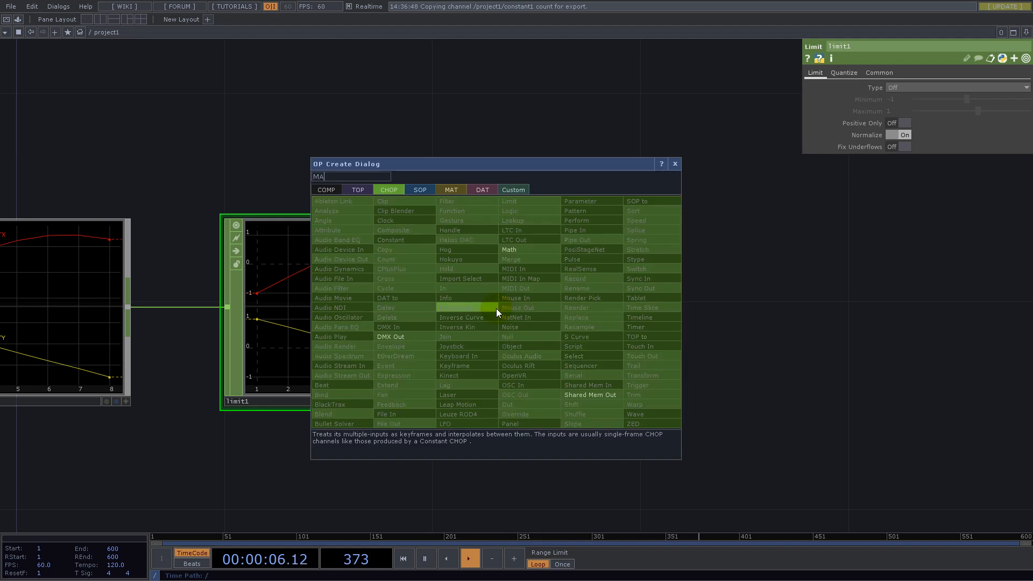
pyautogui.click(527, 250)
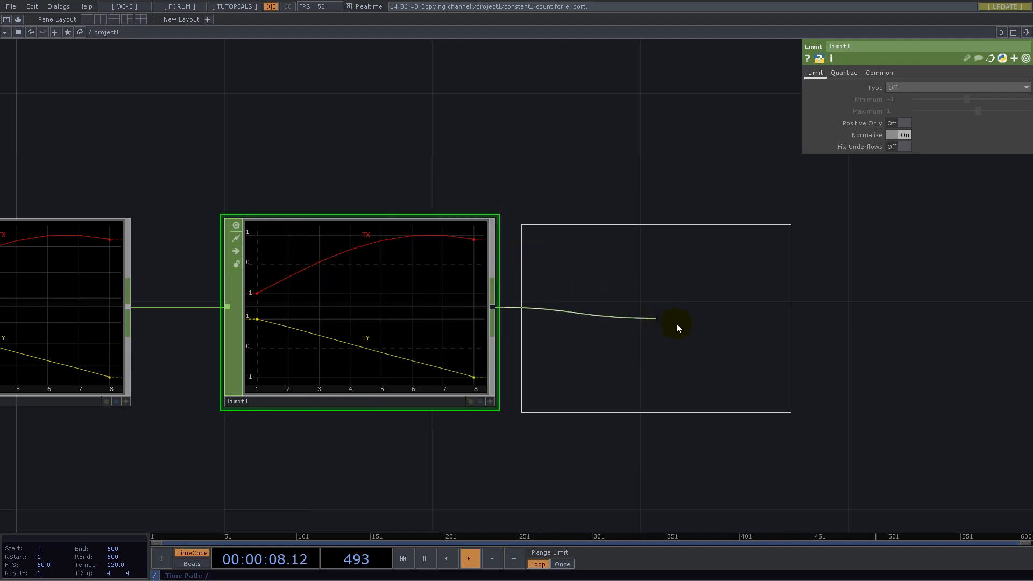
pyautogui.click(691, 321)
# - Remap the Math CHOP from the range -1 to 1 to the range -0.5 to 0.5
pyautogui.click(870, 74)
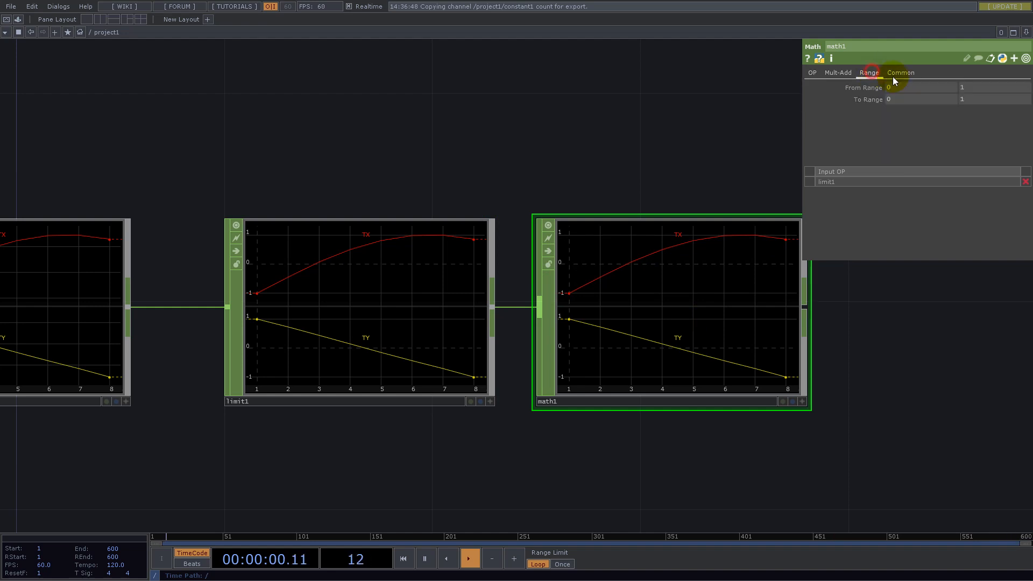
pyautogui.write('-1')
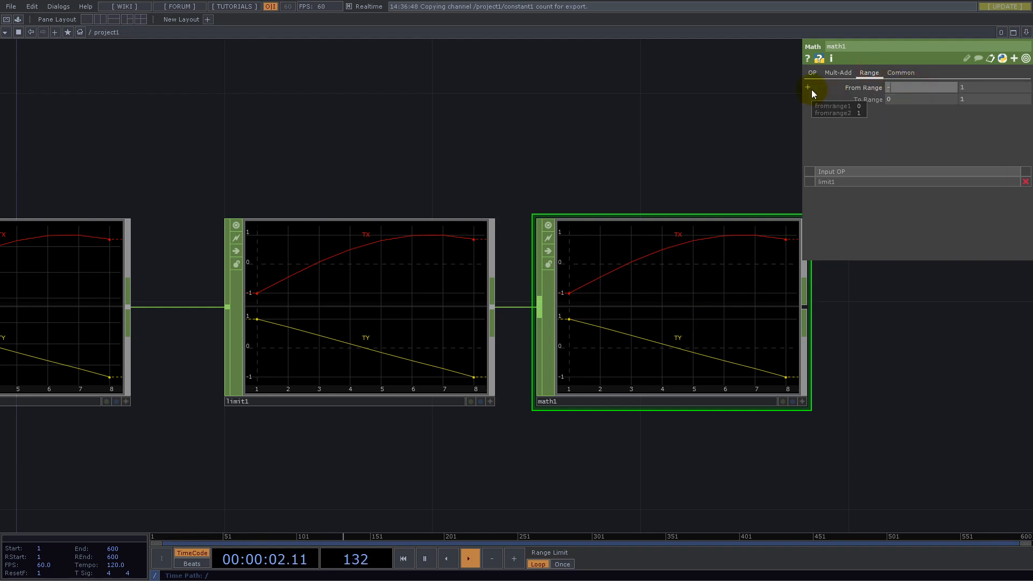
pyautogui.press('Return')
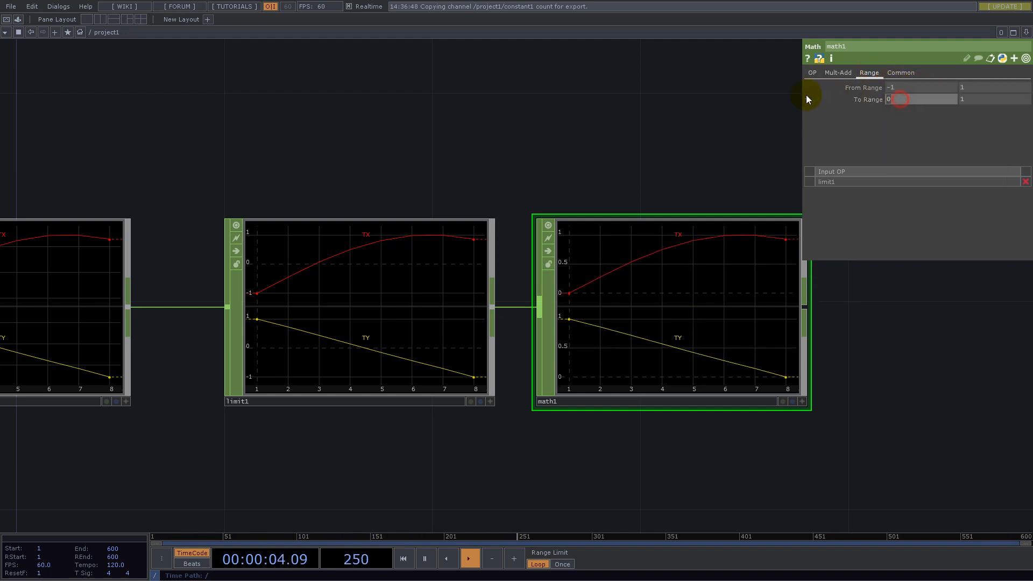
pyautogui.write('-0.5')
pyautogui.press('Tab')
pyautogui.write('0.5')
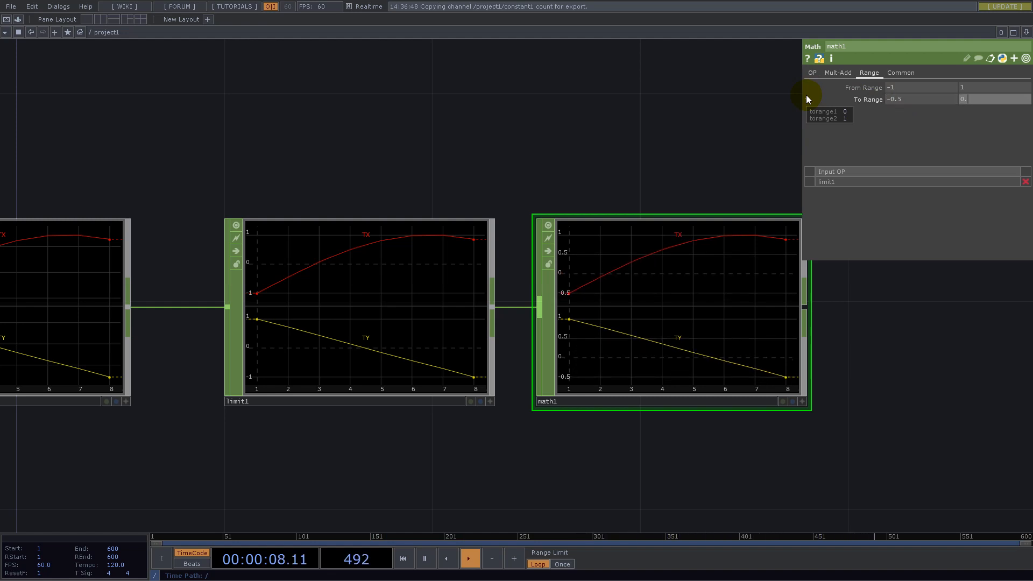
pyautogui.press('Return')
# - Move the Math CHOP farther away from the Limit CHOP
pyautogui.scroll(-3, 408, 281)
pyautogui.moveTo(729, 330); pyautogui.dragTo(435, 408)
pyautogui.click(325, 392)
pyautogui.moveTo(331, 389); pyautogui.dragTo(384, 390)
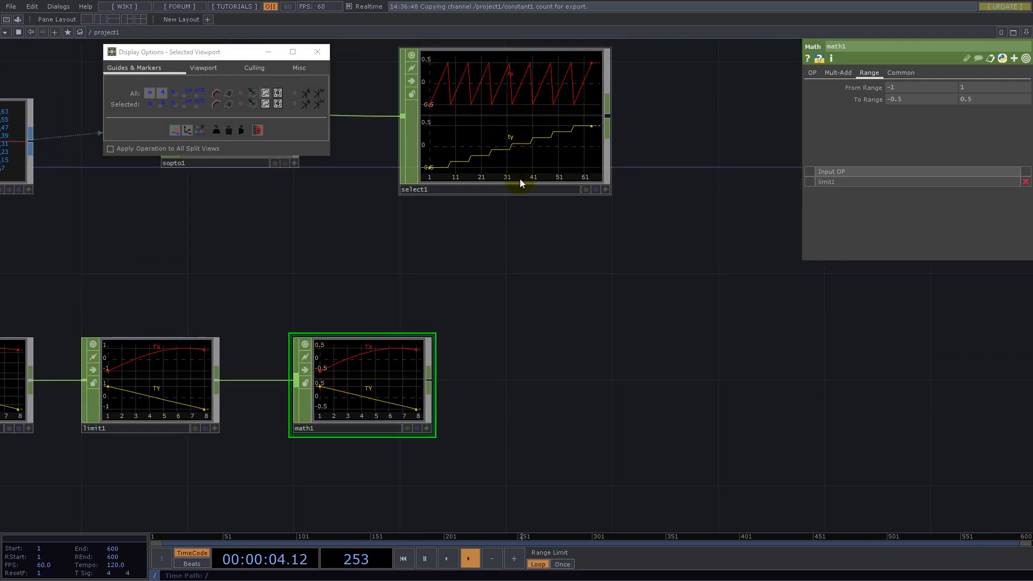
# - Append a second Select CHOP to the Math CHOP's output and limit it to the channel TX
pyautogui.moveTo(569, 316); pyautogui.dragTo(461, 299)
pyautogui.rightClick(324, 368)
pyautogui.write('SEL')
pyautogui.click(400, 416)
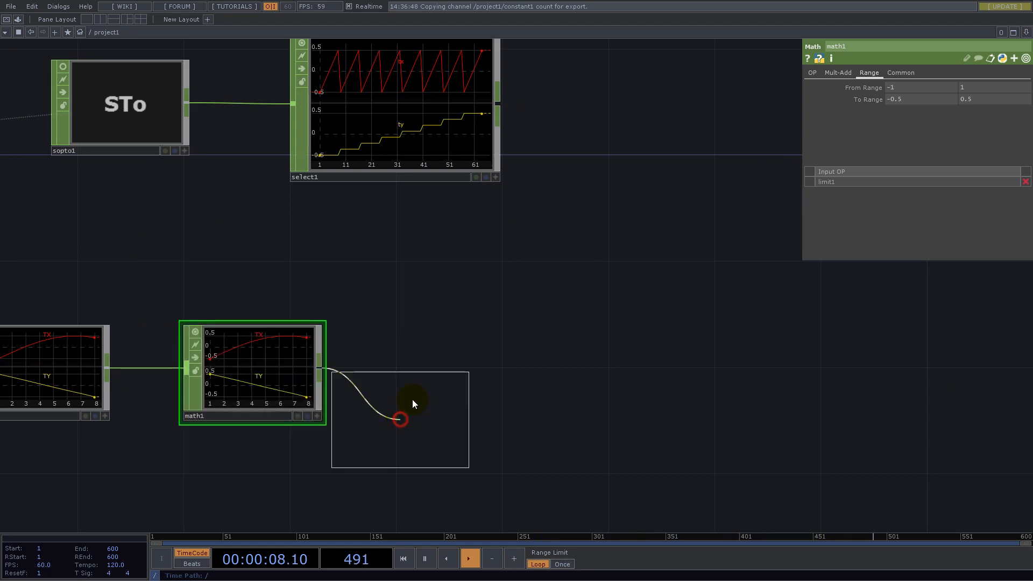
pyautogui.click(506, 296)
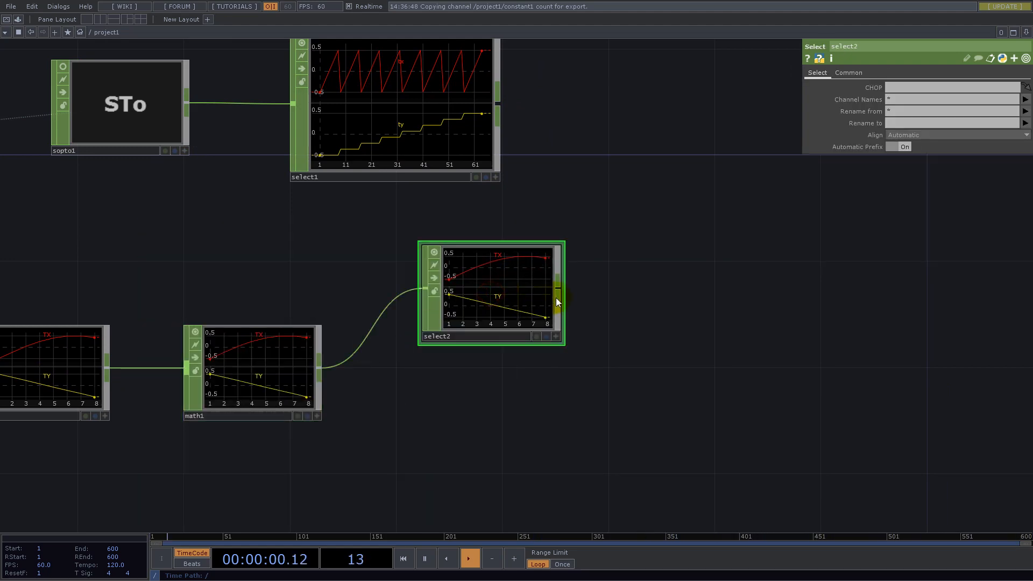
pyautogui.click(1025, 99)
pyautogui.click(1024, 119)
# - Rename the Noise CHOP's channels to lowercase tx and ty
pyautogui.moveTo(700, 380); pyautogui.dragTo(535, 425)
pyautogui.moveTo(384, 235); pyautogui.dragTo(600, 247)
pyautogui.moveTo(252, 295); pyautogui.dragTo(626, 260)
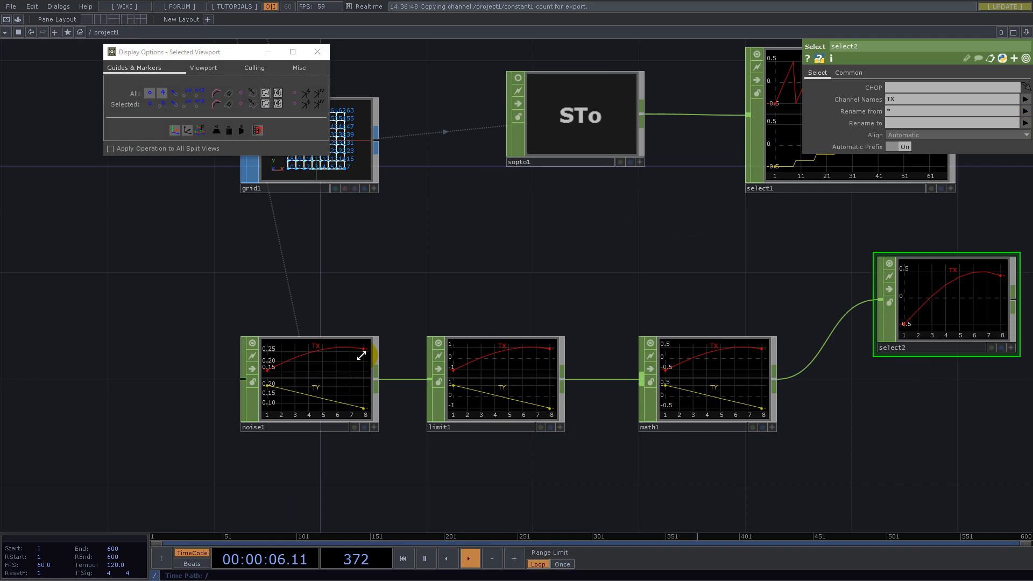
pyautogui.click(323, 388)
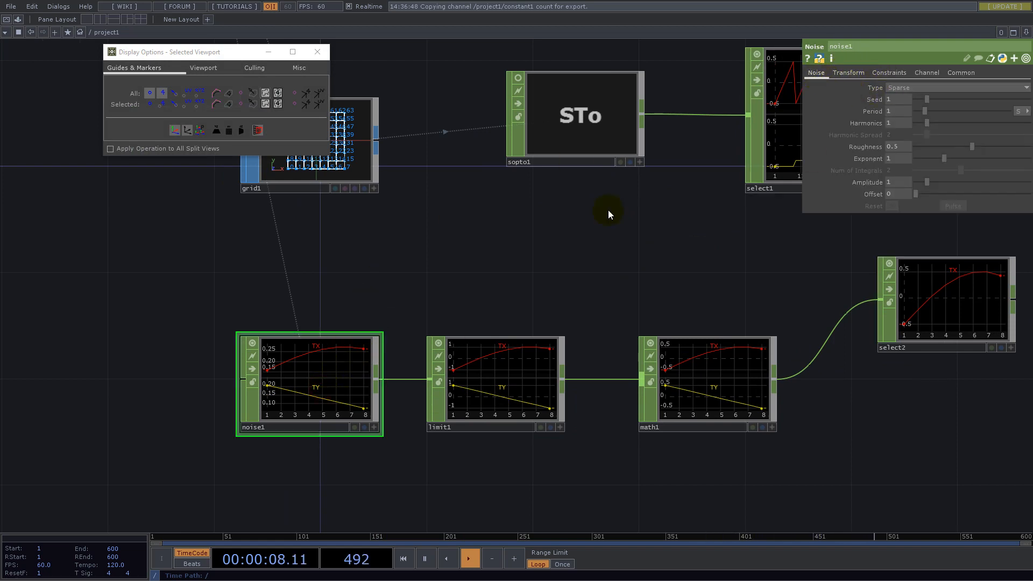
pyautogui.click(889, 73)
pyautogui.click(932, 75)
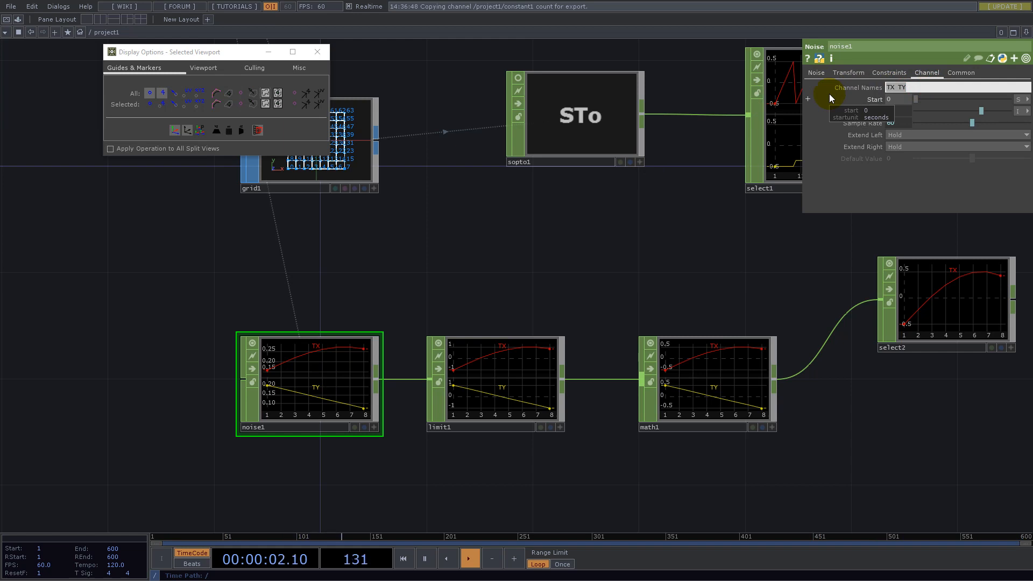
pyautogui.write('tx ty')
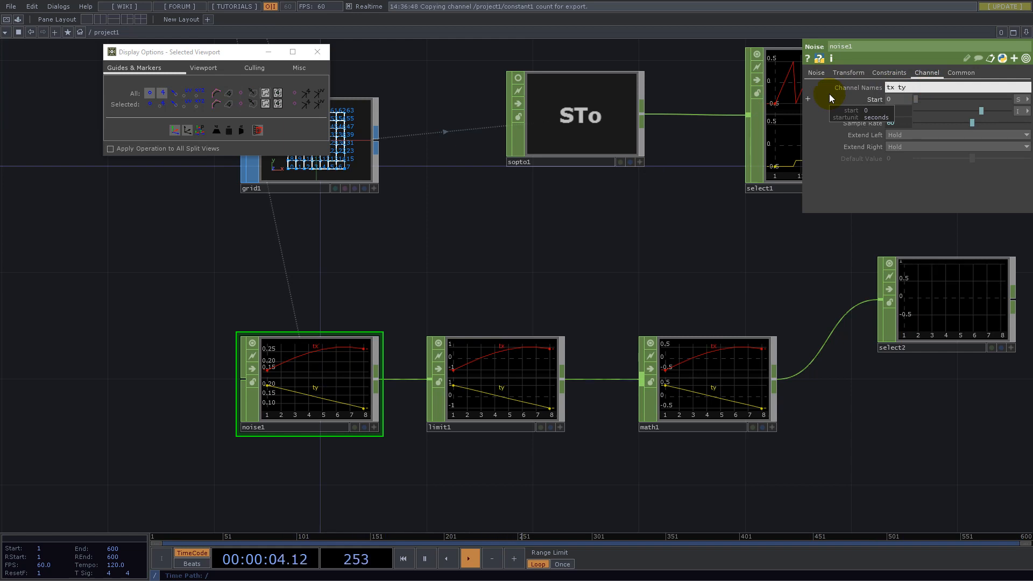
pyautogui.moveTo(825, 256); pyautogui.dragTo(397, 283)
pyautogui.scroll(3, 462, 344)
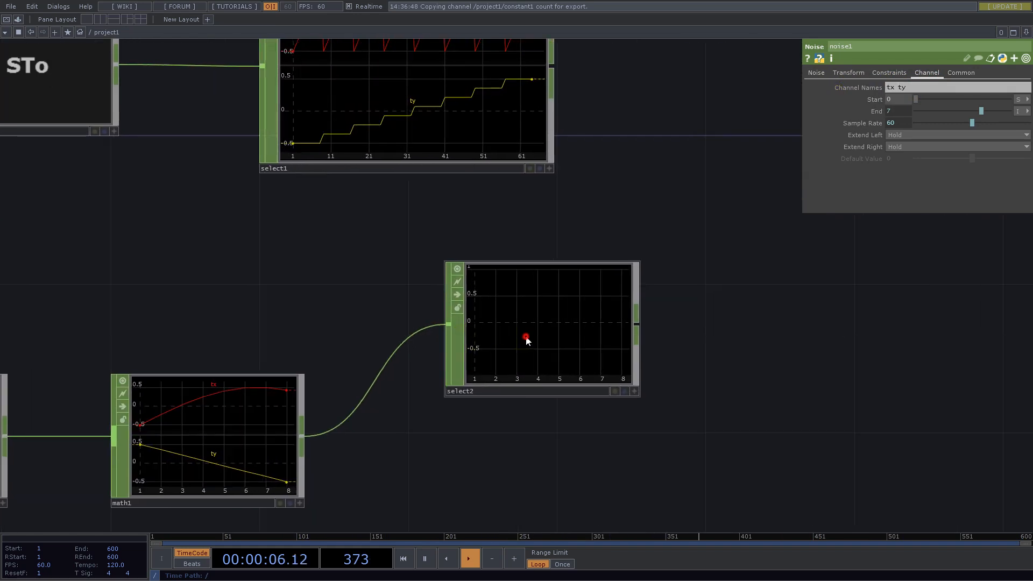
# - Limit the second Select CHOP to the lowercase channel tx
pyautogui.click(526, 340)
pyautogui.click(890, 101)
pyautogui.write('Tx')
pyautogui.moveTo(903, 99); pyautogui.dragTo(779, 92)
pyautogui.write('tx')
pyautogui.press('Return')
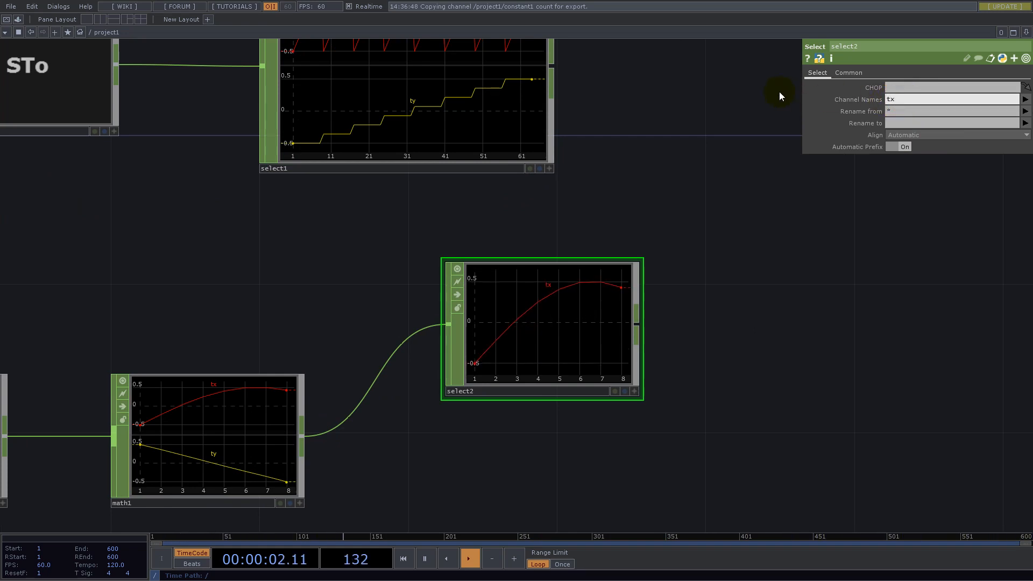
# - Duplicate the tx Select CHOP and set the copy's channel name to ty
pyautogui.scroll(-5, 590, 299)
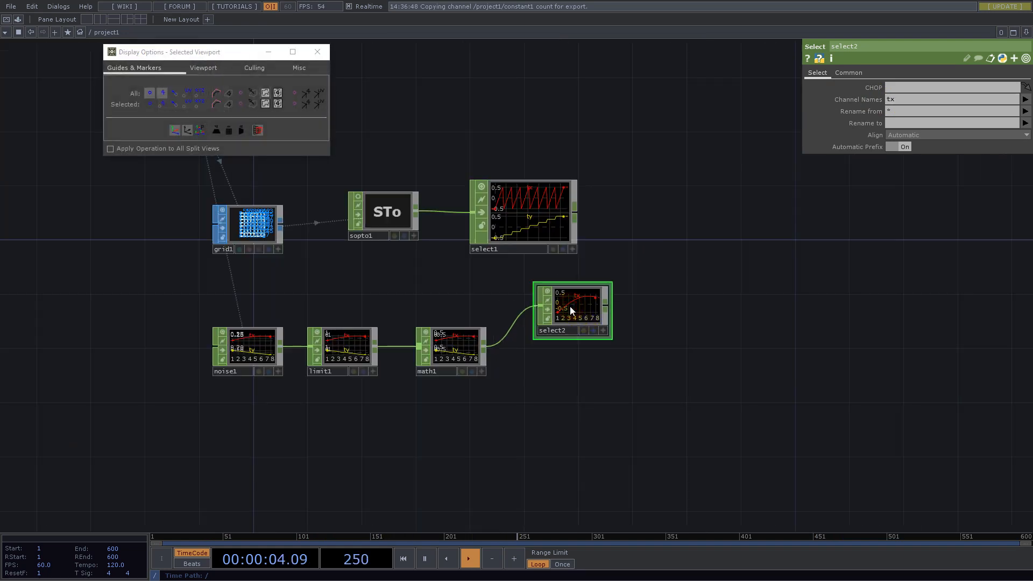
pyautogui.hotkey('ctrl', 'c')
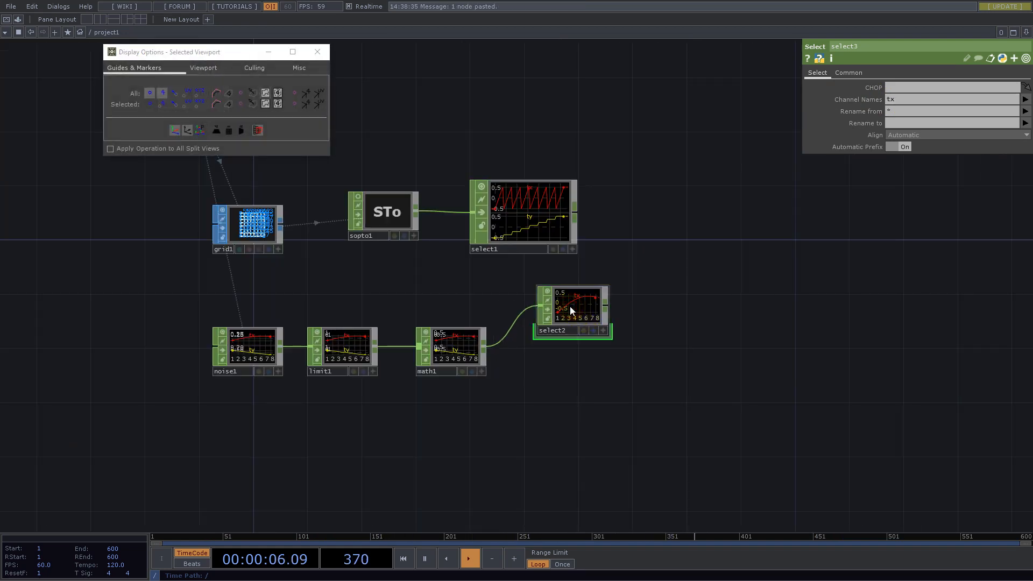
pyautogui.hotkey('ctrl', 'v')
pyautogui.click(890, 100)
pyautogui.write('ty')
pyautogui.press('Return')
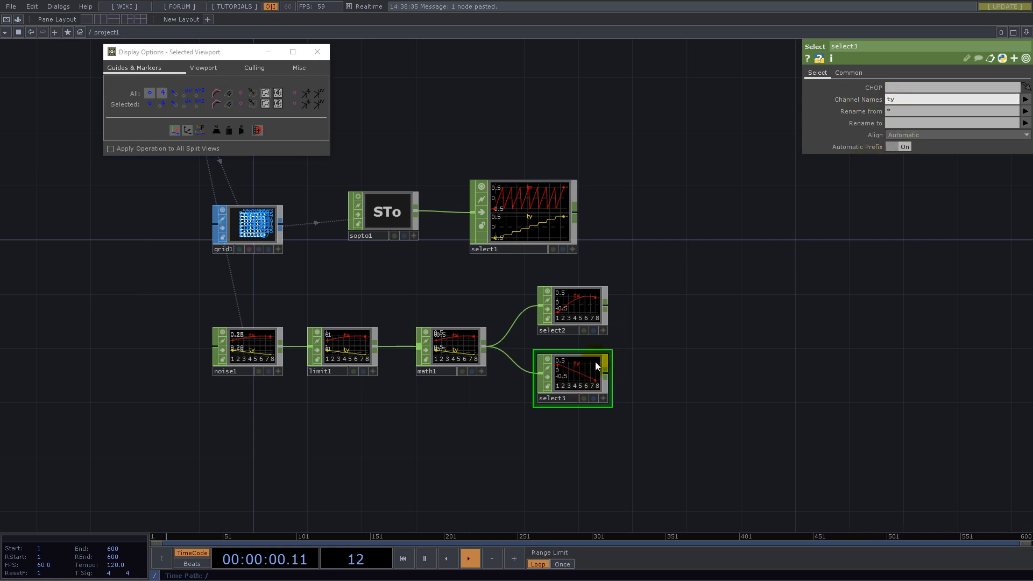
# - Move the ty Select CHOP lower to leave more space beneath the tx Select CHOP
pyautogui.scroll(4, 594, 359)
pyautogui.moveTo(557, 385); pyautogui.dragTo(593, 421)
pyautogui.moveTo(540, 193); pyautogui.dragTo(576, 205)
pyautogui.moveTo(841, 302); pyautogui.dragTo(693, 431)
pyautogui.scroll(2, 424, 344)
pyautogui.scroll(-5, 424, 343)
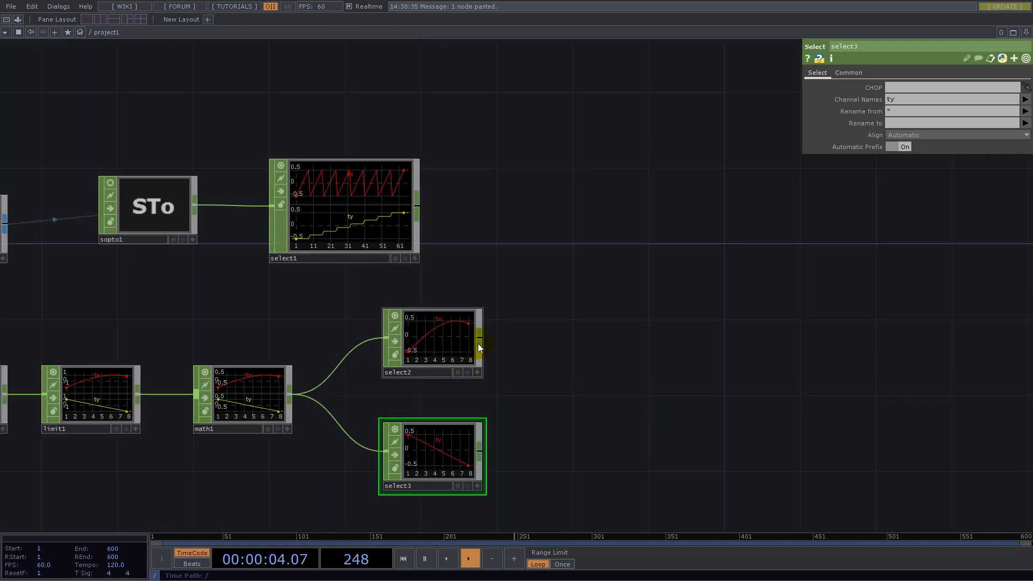
# - Append a Cycle CHOP to the output of the tx Select CHOP
pyautogui.press('d')
pyautogui.rightClick(481, 337)
pyautogui.write('cy')
pyautogui.click(389, 317)
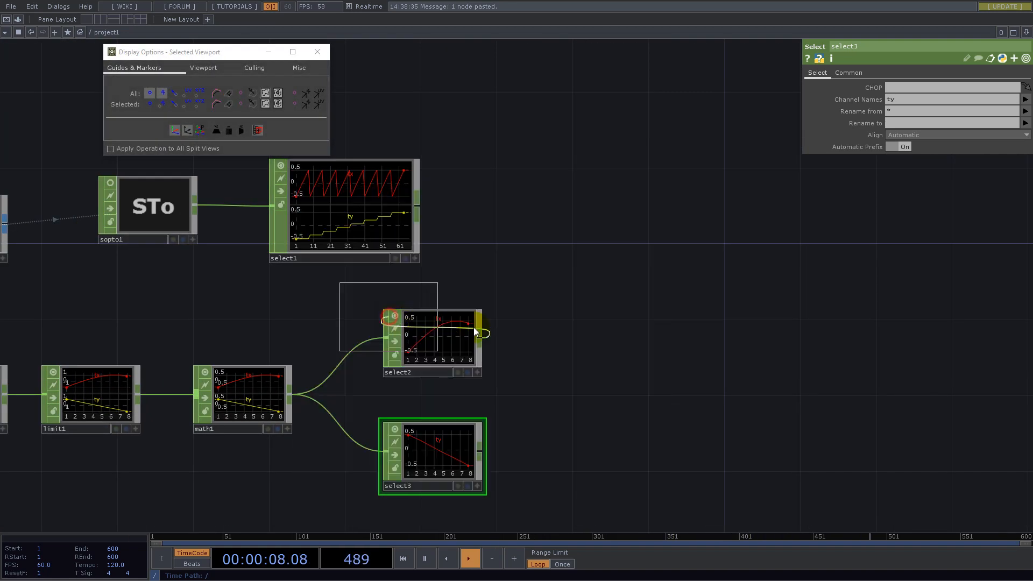
pyautogui.click(552, 340)
pyautogui.scroll(3, 552, 339)
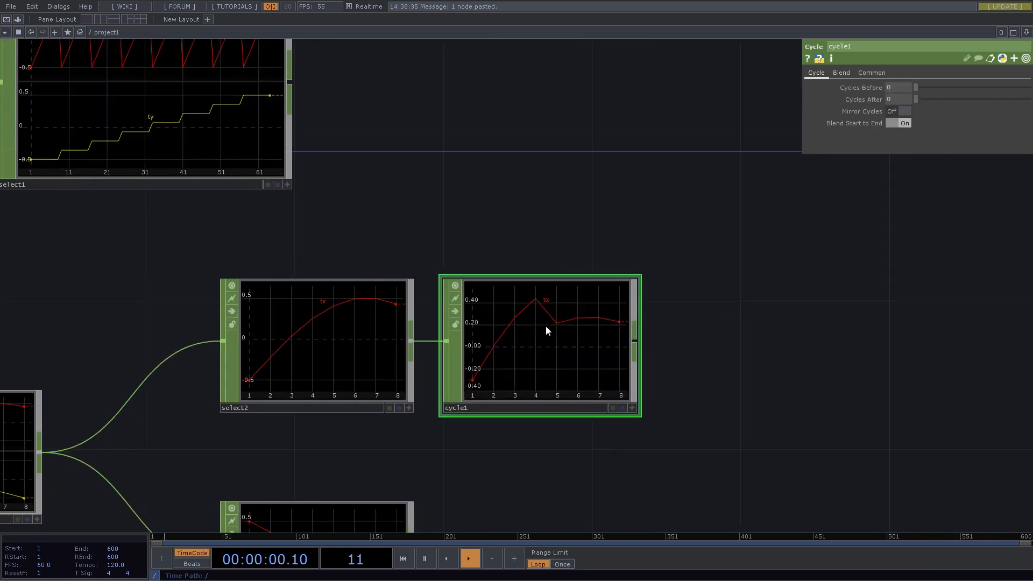
# - Reference the Constant CHOP's count channel in the Cycle CHOP's Cycles After and subtract 1: op('constant1')['count']-1
pyautogui.scroll(-6, 595, 272)
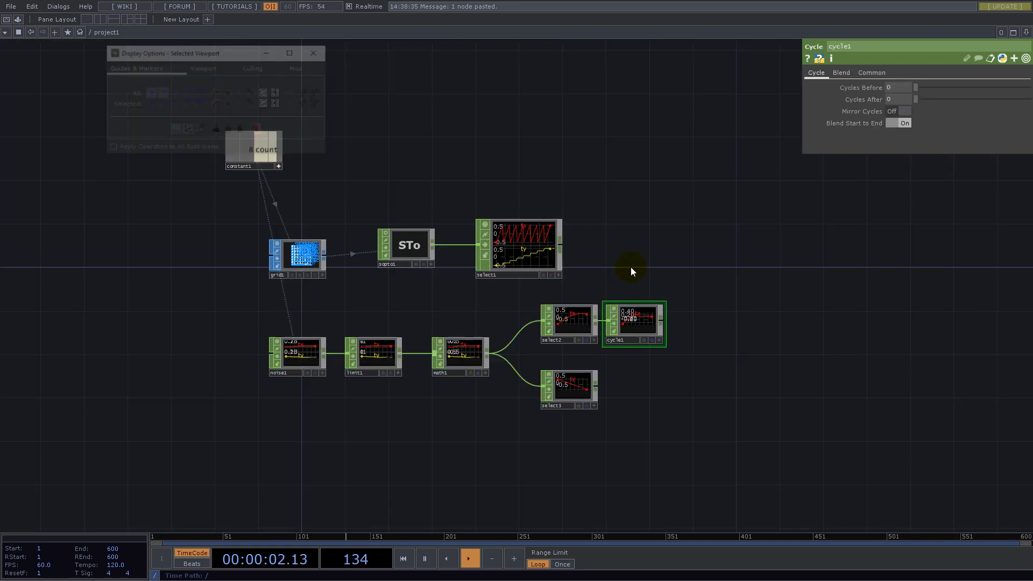
pyautogui.moveTo(301, 164); pyautogui.dragTo(890, 99)
pyautogui.click(899, 97)
pyautogui.click(902, 101)
pyautogui.write('-1')
pyautogui.press('Return')
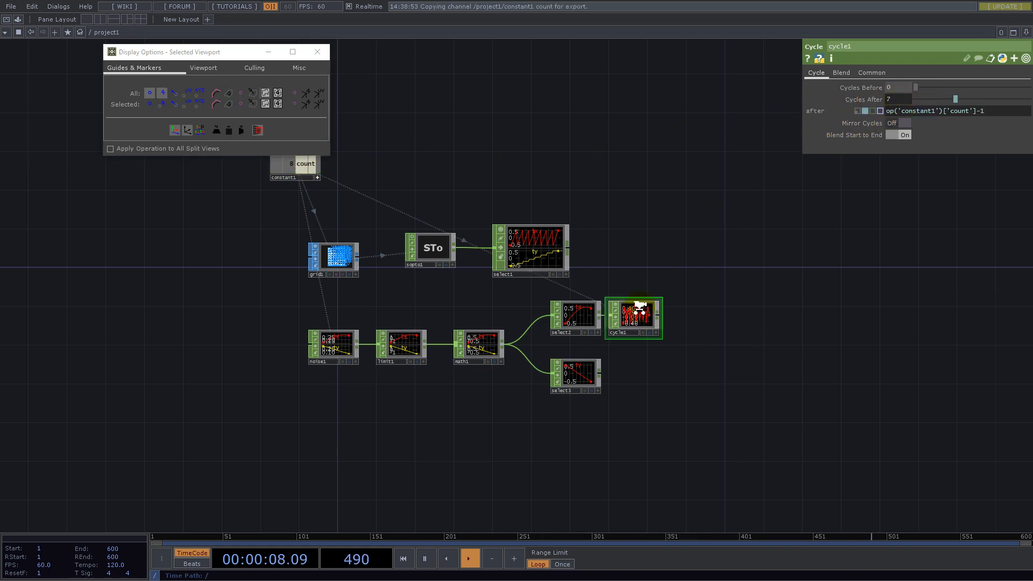
# - Set the Cycle CHOP's blend region to 0
pyautogui.scroll(3, 632, 323)
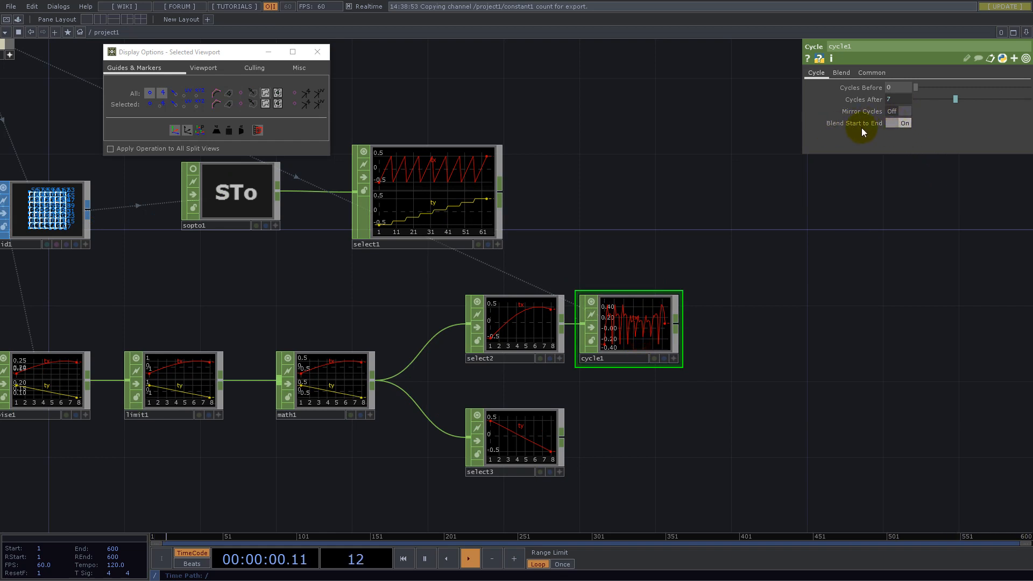
pyautogui.click(840, 73)
pyautogui.click(916, 99)
pyautogui.click(897, 109)
pyautogui.write('0')
pyautogui.press('Return')
pyautogui.click(634, 334)
pyautogui.moveTo(629, 329); pyautogui.dragTo(647, 330)
pyautogui.moveTo(663, 238); pyautogui.dragTo(504, 193)
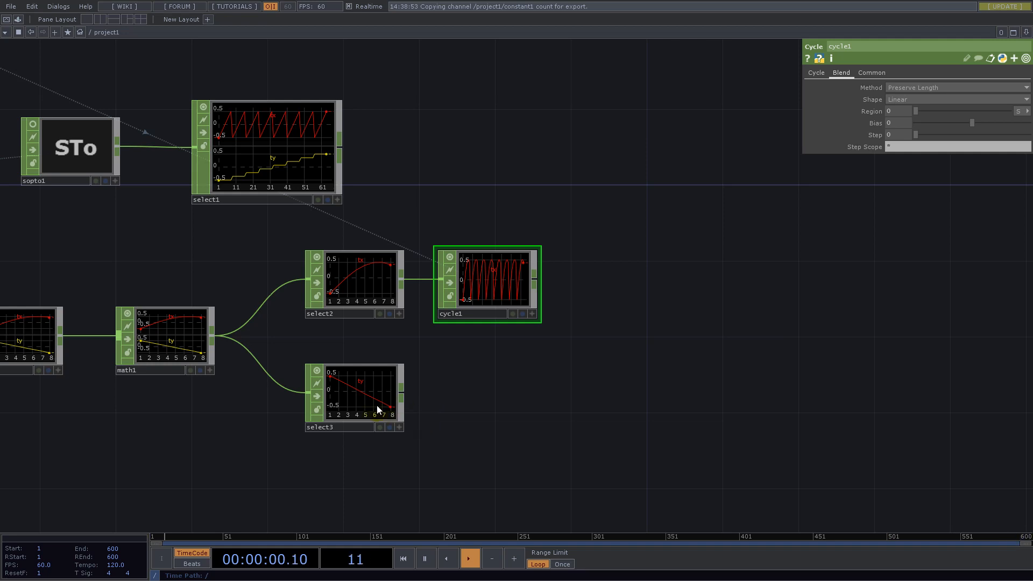
# - Append a Shuffle CHOP to the ty Select CHOP and set its method to Split All Samples
pyautogui.rightClick(402, 396)
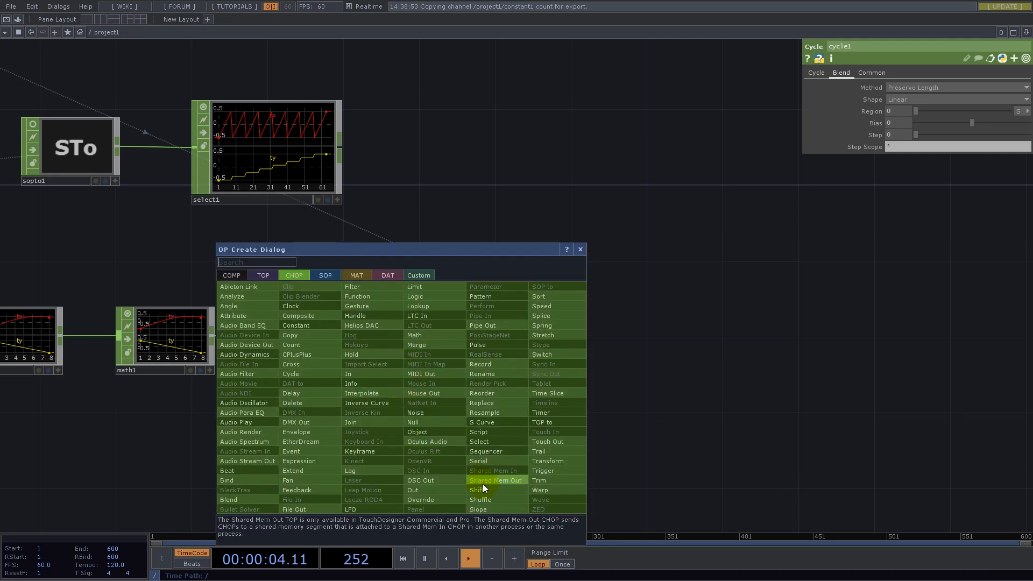
pyautogui.click(487, 499)
pyautogui.click(489, 397)
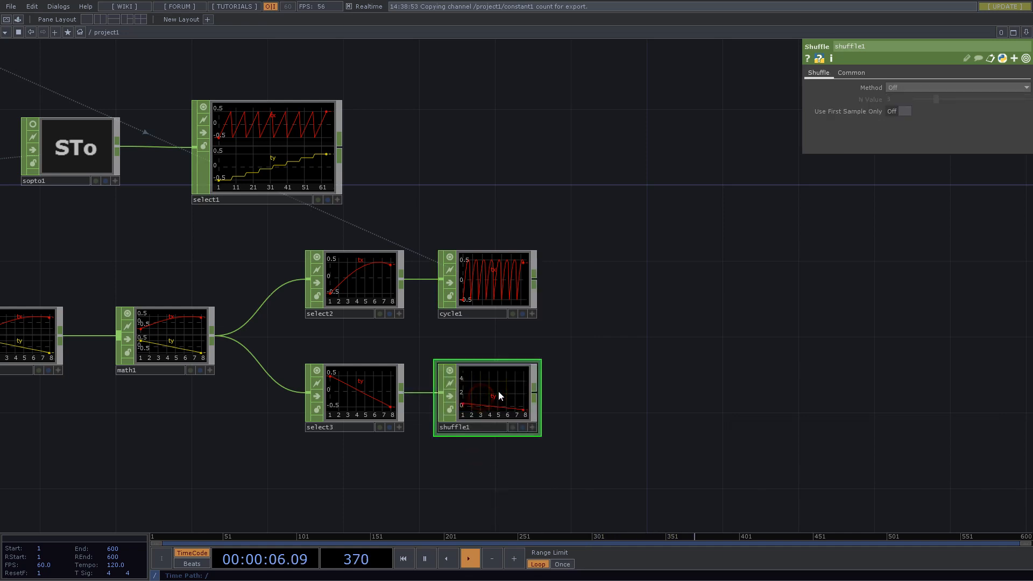
pyautogui.click(908, 87)
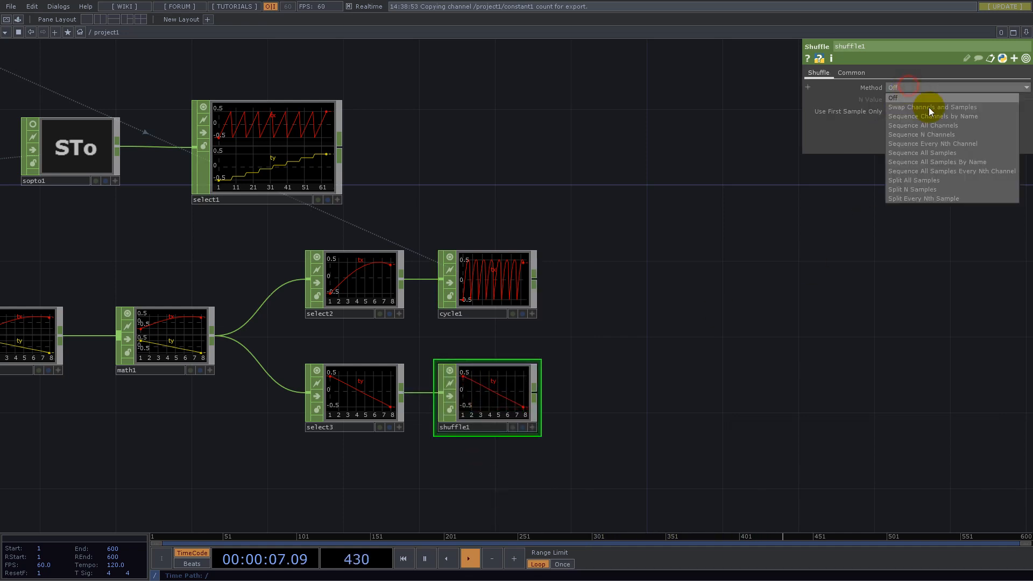
pyautogui.click(909, 181)
# - Duplicate the Cycle CHOP, place the copy after the Shuffle CHOP and feed it the Shuffle CHOP's output
pyautogui.click(494, 288)
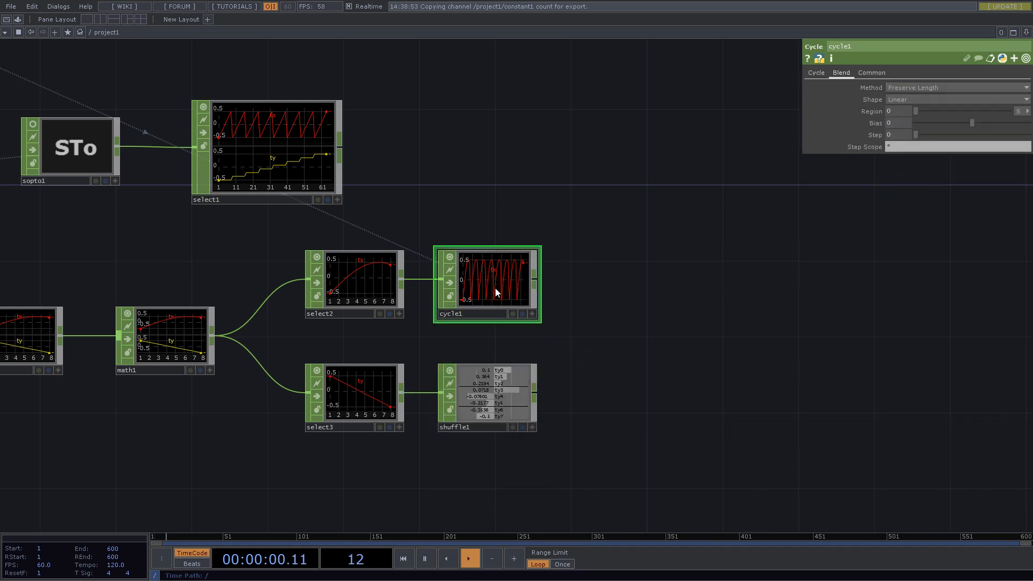
pyautogui.hotkey('ctrl', 'c')
pyautogui.hotkey('ctrl', 'v')
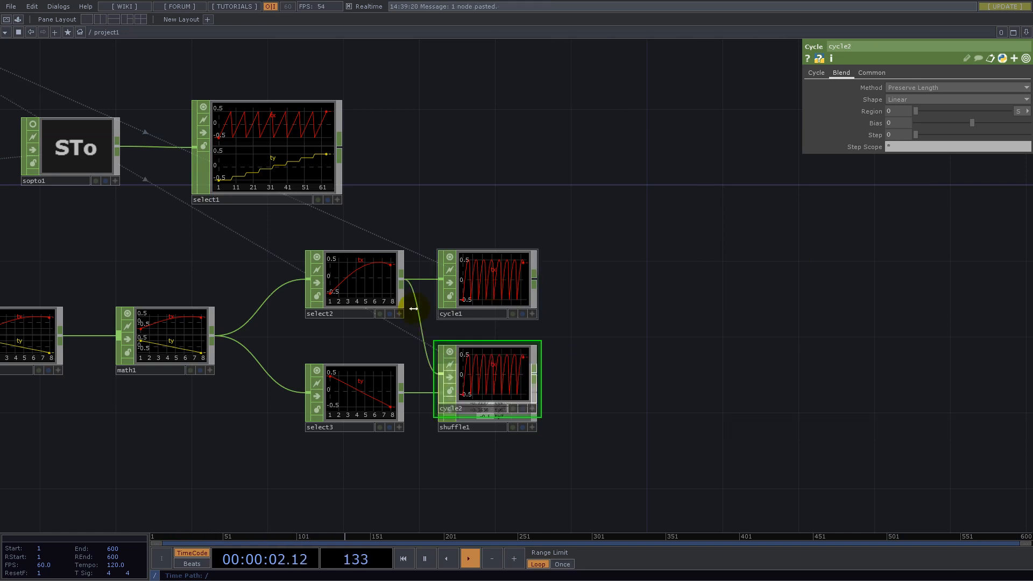
pyautogui.moveTo(489, 378); pyautogui.dragTo(644, 389)
pyautogui.moveTo(535, 393); pyautogui.dragTo(626, 388)
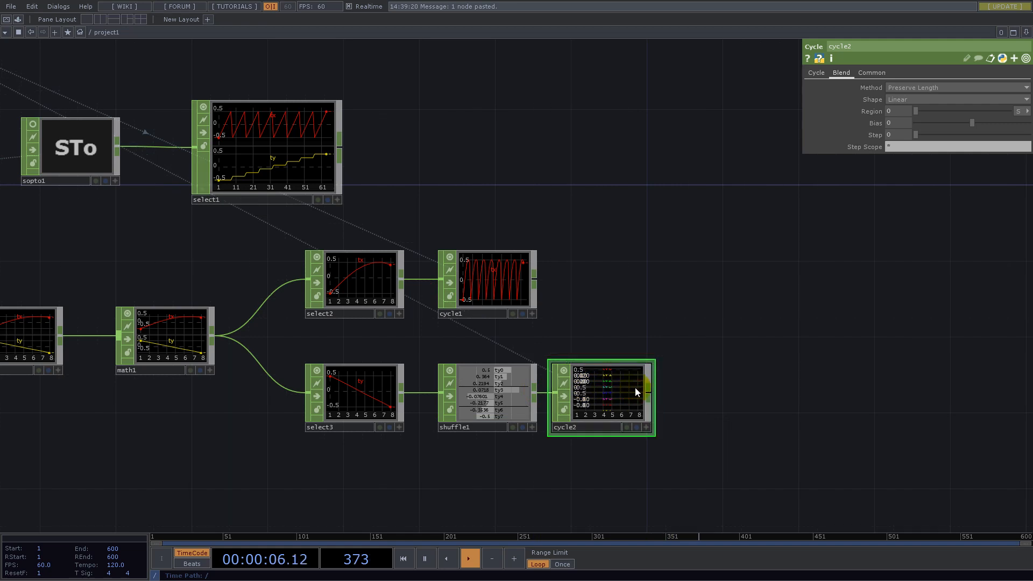
# - Append a second Shuffle CHOP to the copied Cycle CHOP with the method Sequence Channels by Name
pyautogui.rightClick(653, 395)
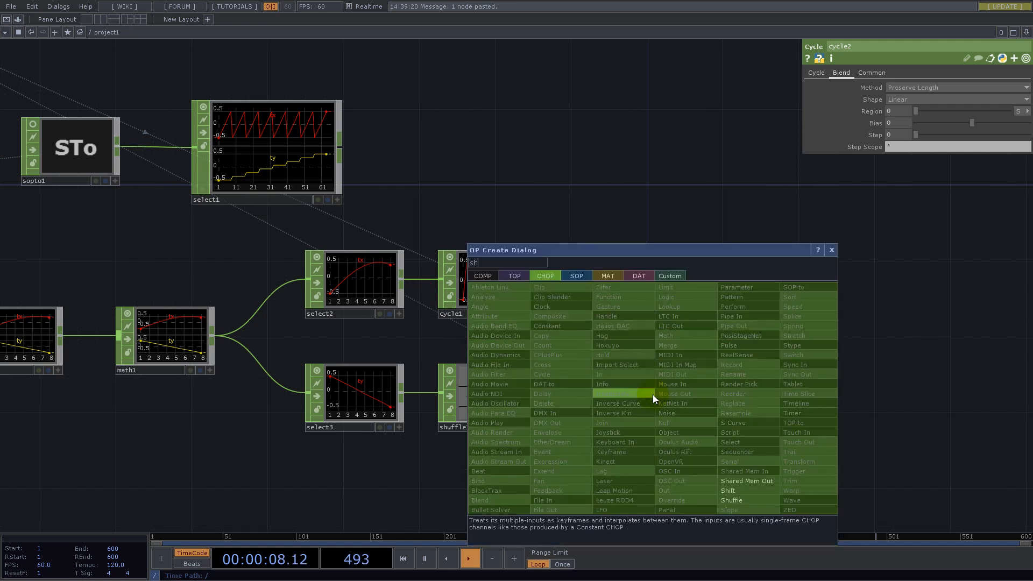
pyautogui.click(732, 495)
pyautogui.click(727, 396)
pyautogui.click(936, 87)
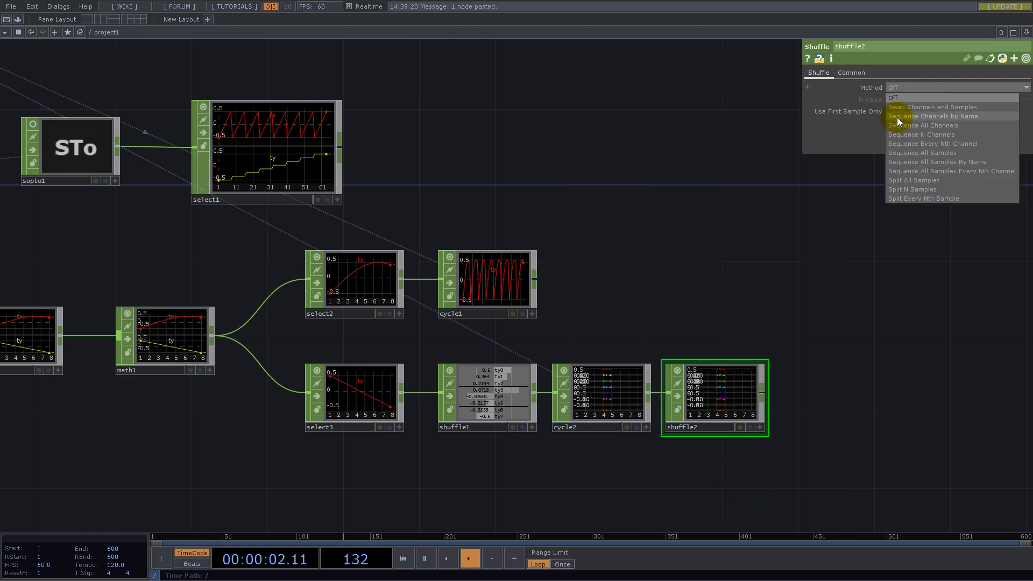
pyautogui.click(950, 116)
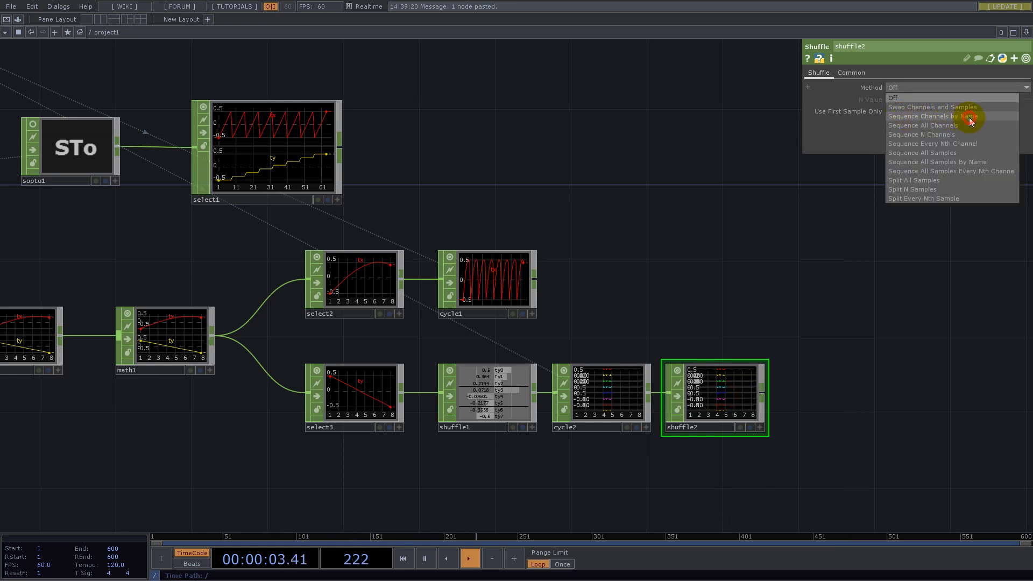
# - Append a Merge CHOP to the tx Cycle CHOP and connect the second Shuffle CHOP as its other input
pyautogui.click(535, 279)
pyautogui.write('mer')
pyautogui.click(550, 231)
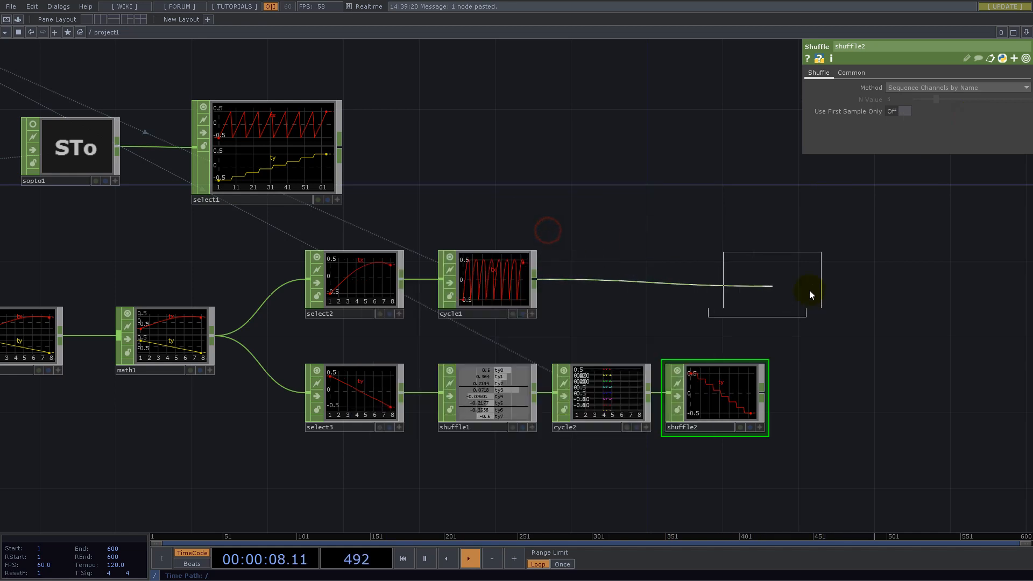
pyautogui.click(880, 312)
pyautogui.moveTo(763, 392); pyautogui.dragTo(837, 281)
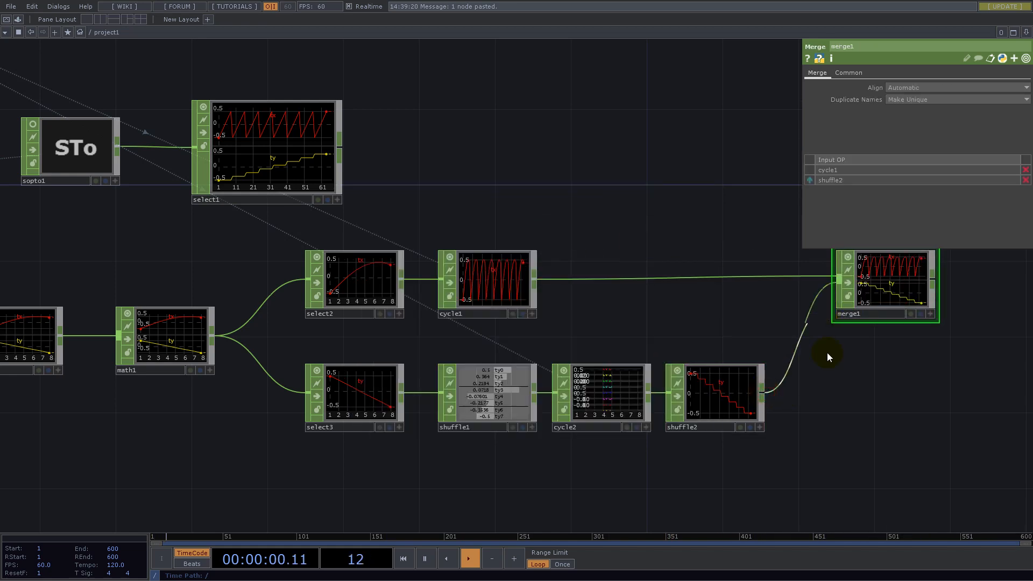
# - Append a Null CHOP to the Merge CHOP's output
pyautogui.moveTo(821, 379); pyautogui.dragTo(416, 381)
pyautogui.click(456, 329)
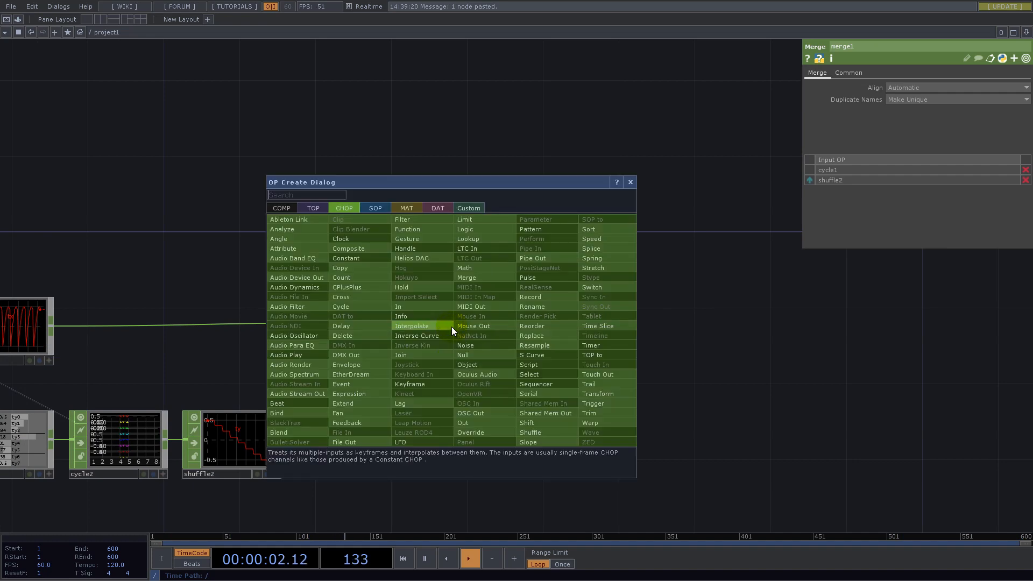
pyautogui.write('nul')
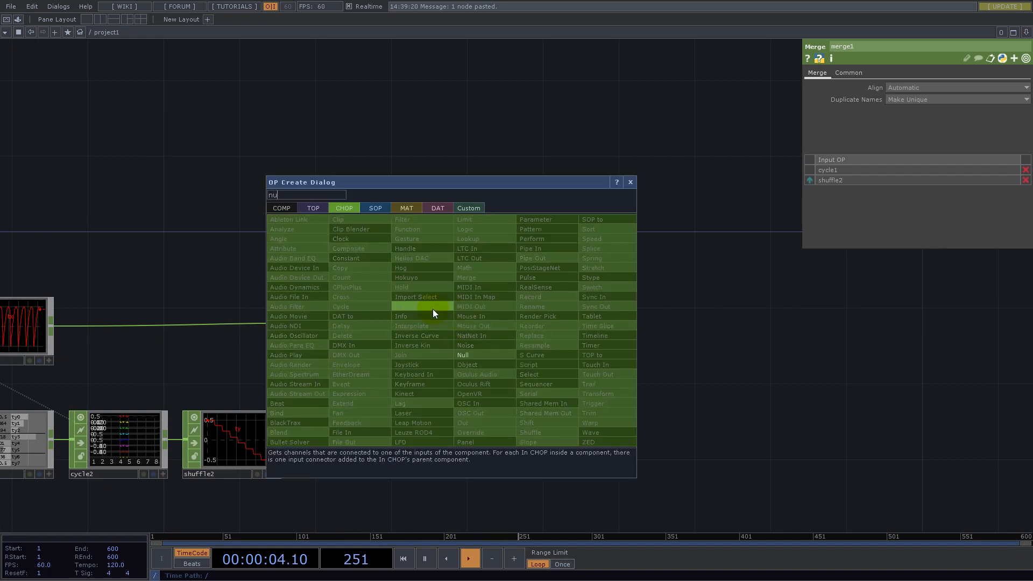
pyautogui.click(463, 354)
pyautogui.click(611, 350)
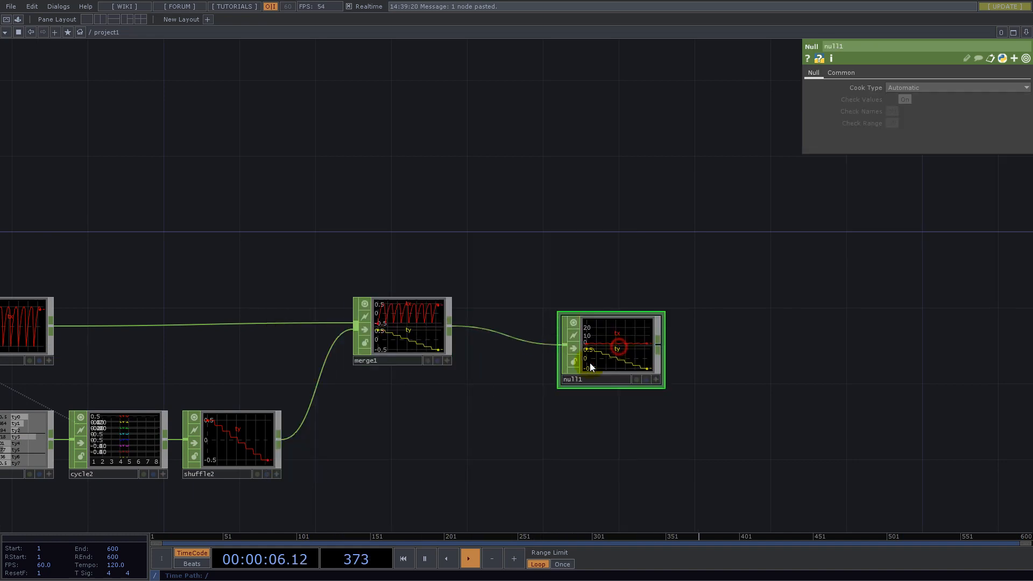
# - Review the network back to the grid, and line the Null CHOP up level with the Merge CHOP
pyautogui.scroll(-10, 523, 366)
pyautogui.scroll(5, 533, 361)
pyautogui.scroll(6, 532, 360)
pyautogui.moveTo(282, 205); pyautogui.dragTo(743, 259)
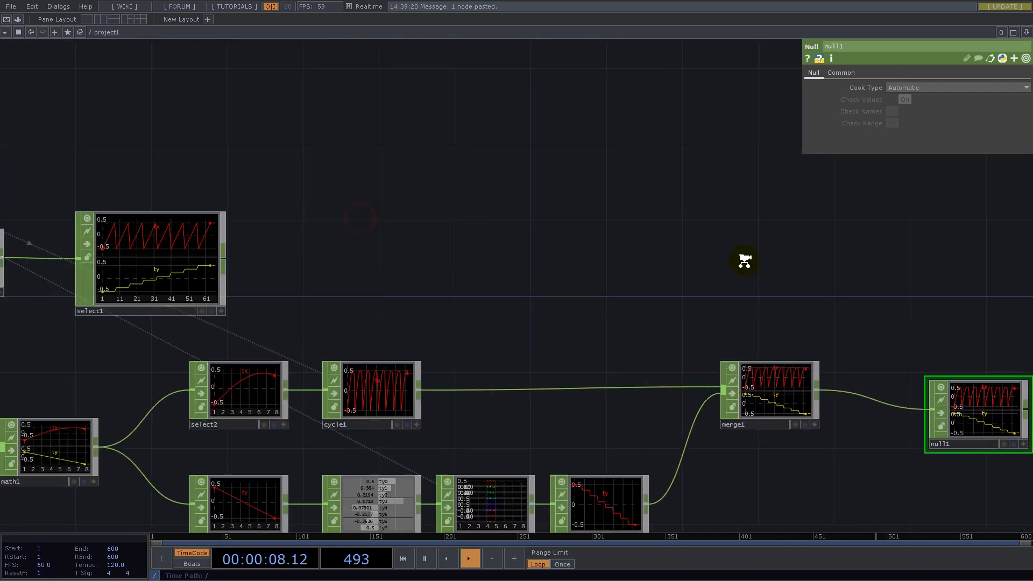
pyautogui.scroll(-7, 743, 260)
pyautogui.scroll(9, 390, 266)
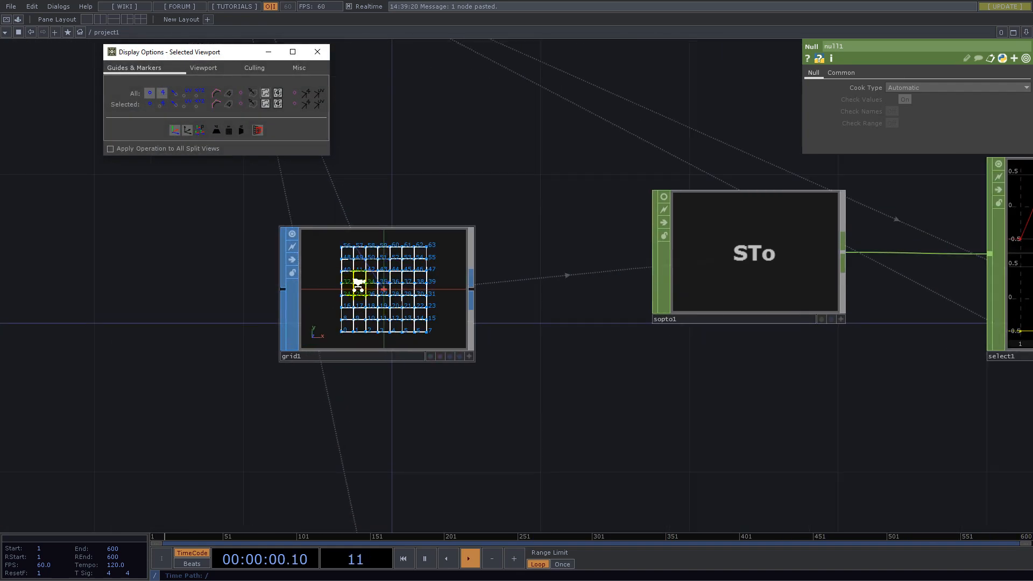
pyautogui.scroll(-7, 358, 286)
pyautogui.moveTo(853, 272); pyautogui.dragTo(522, 290)
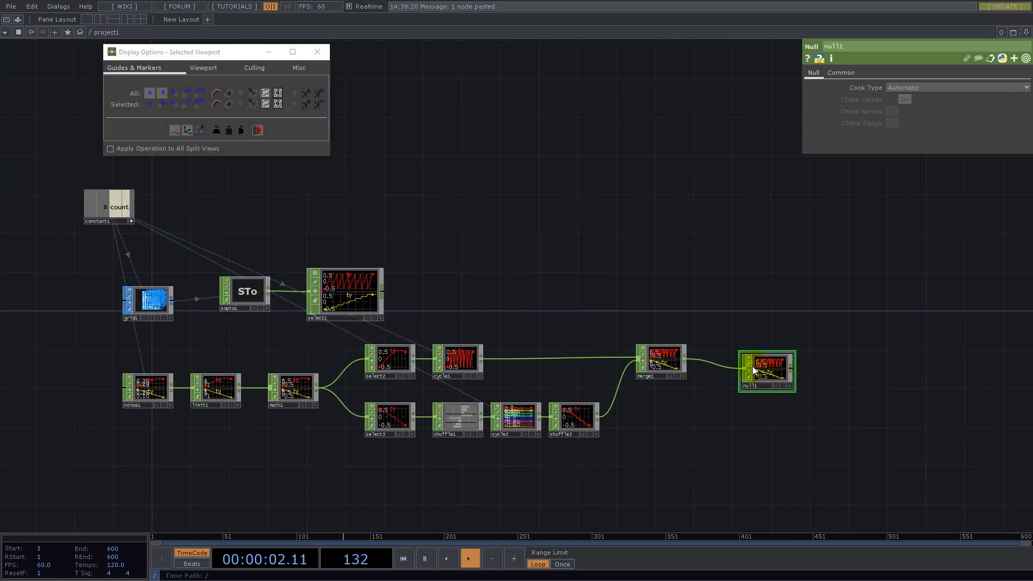
pyautogui.moveTo(769, 361); pyautogui.dragTo(778, 350)
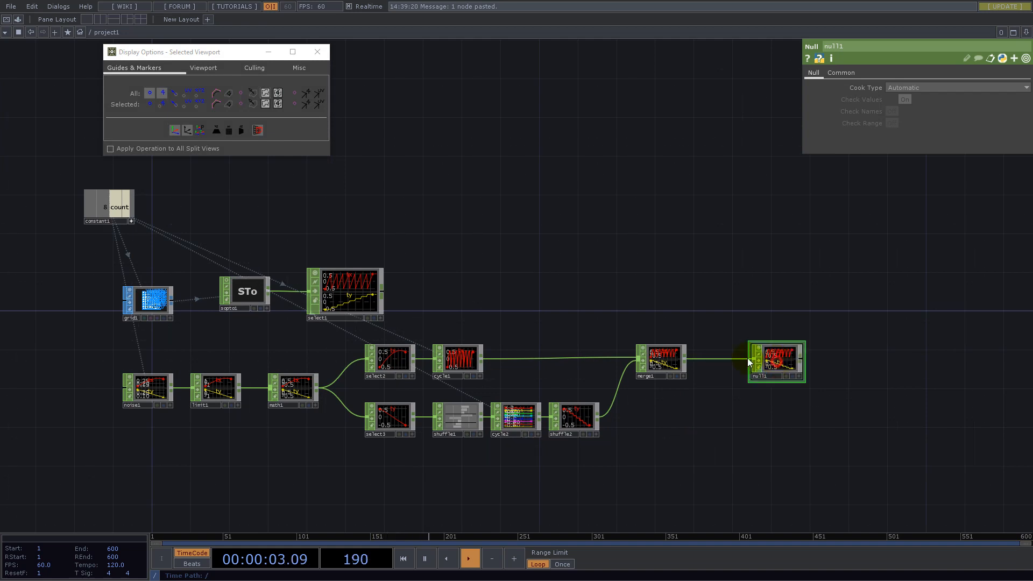
# - Append a CHOP to SOP to the Grid SOP's output and place it above the Null CHOP
pyautogui.rightClick(172, 296)
pyautogui.write('chop')
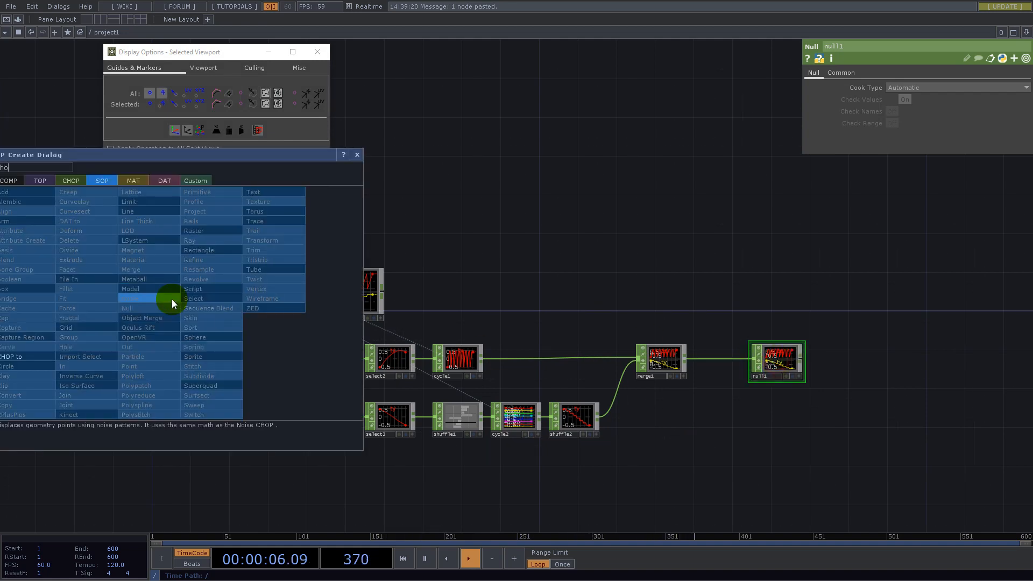
pyautogui.click(32, 357)
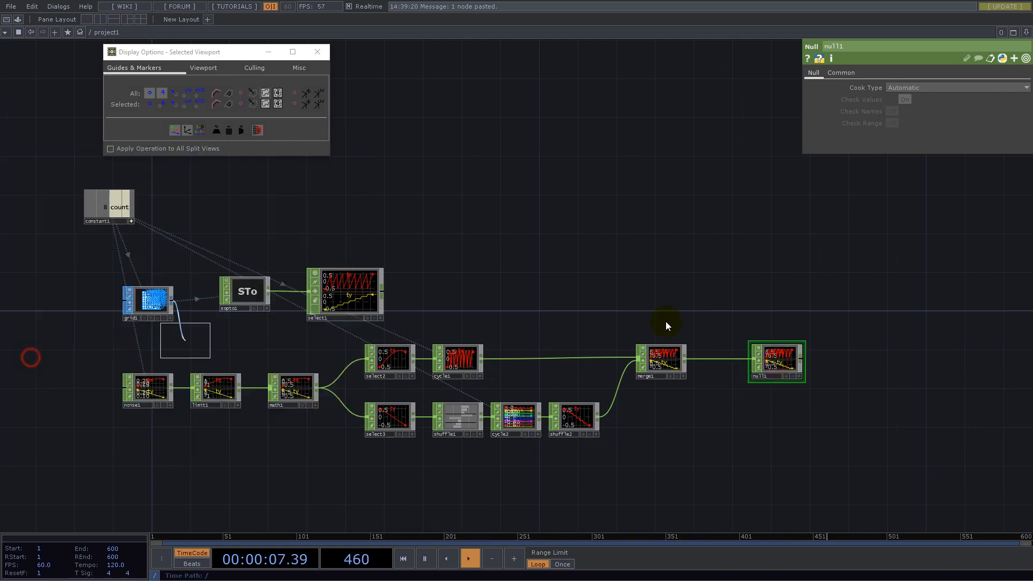
pyautogui.click(776, 312)
# - Append a Null SOP to the CHOP to SOP and turn on its display flag
pyautogui.moveTo(824, 321); pyautogui.dragTo(508, 385)
pyautogui.press('Tab')
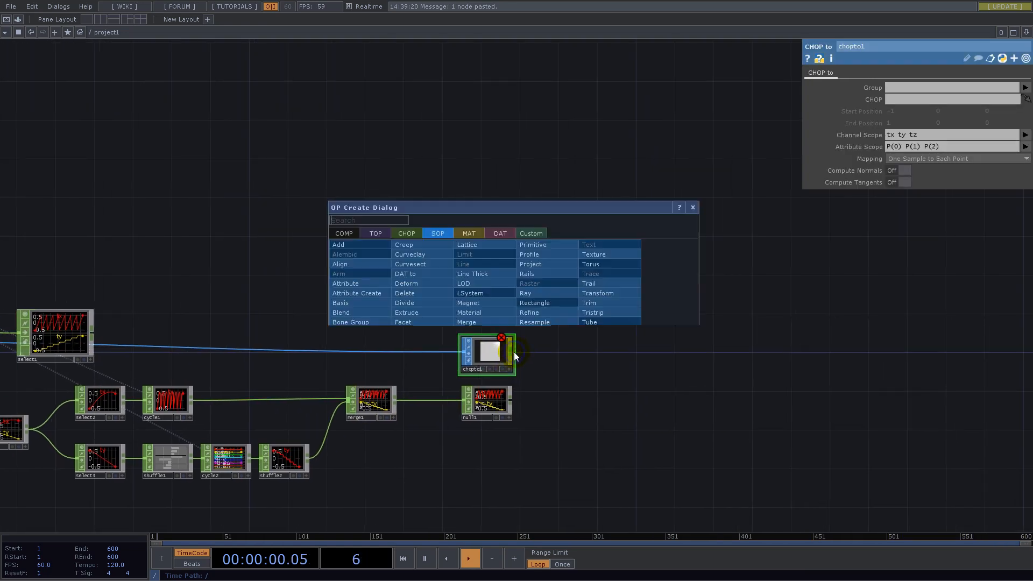
pyautogui.write('nul')
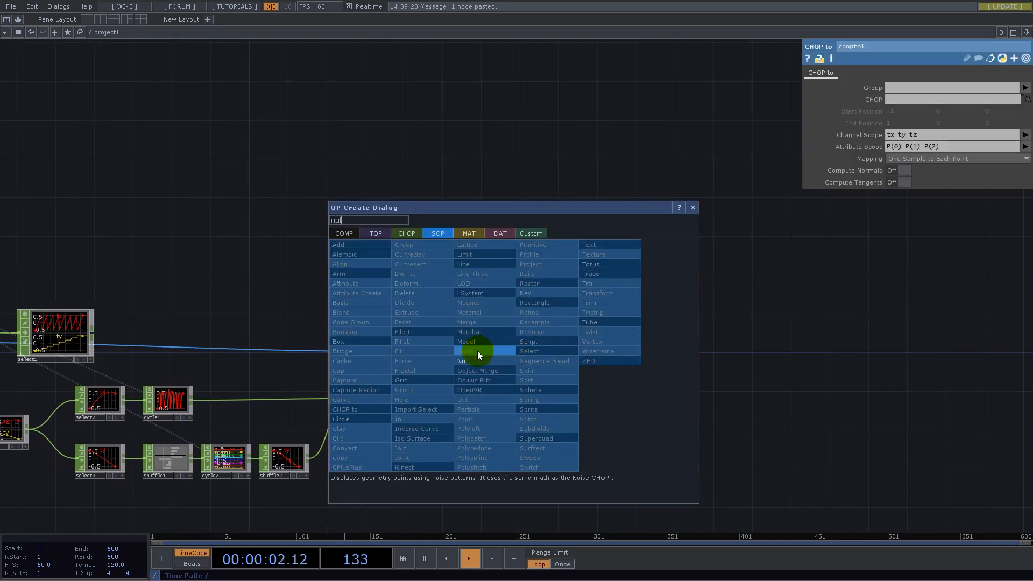
pyautogui.click(466, 360)
pyautogui.click(637, 351)
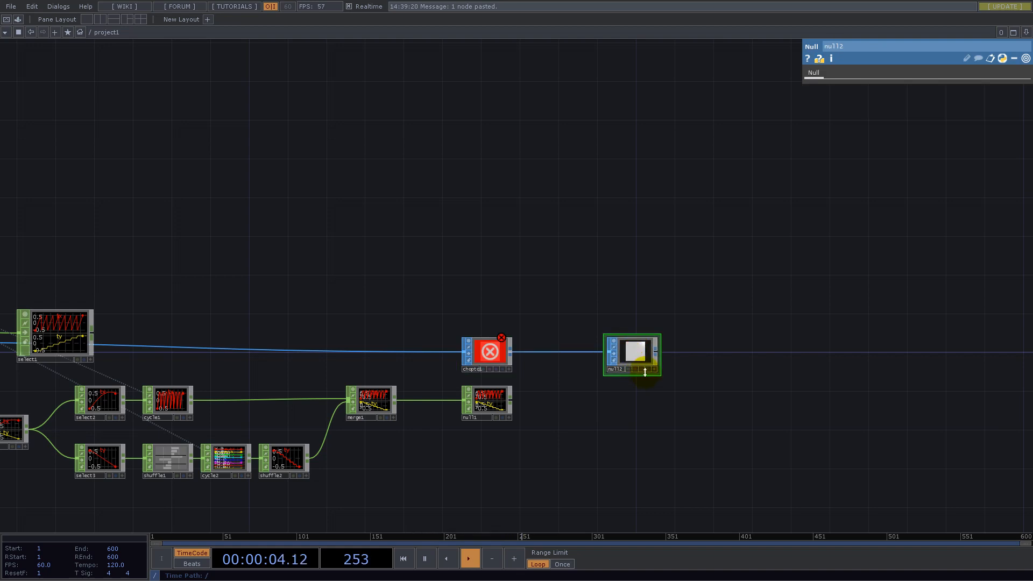
pyautogui.click(648, 369)
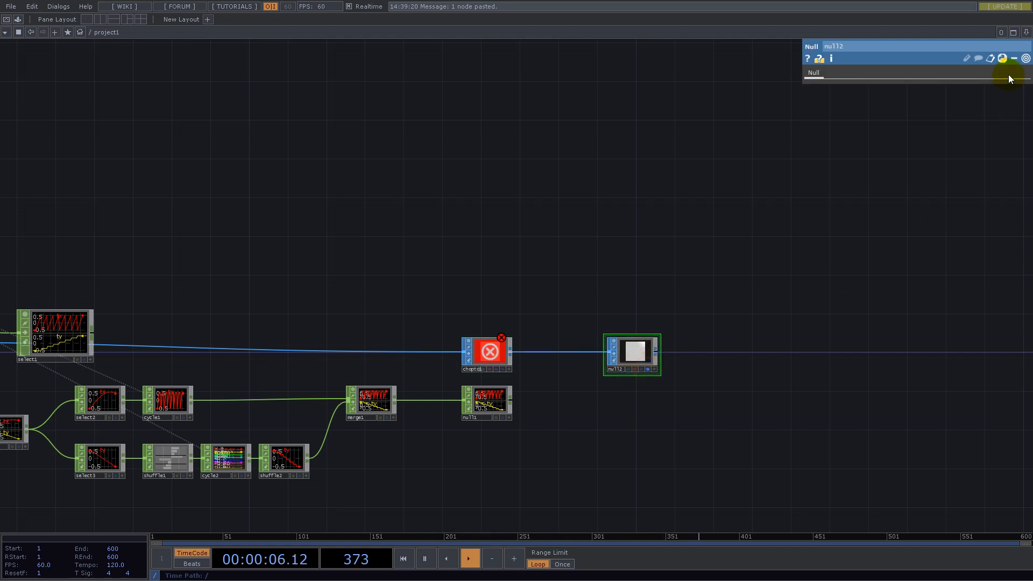
# - Split the workspace into two panes, make the second a geometry viewer, and widen the network pane
pyautogui.click(1026, 32)
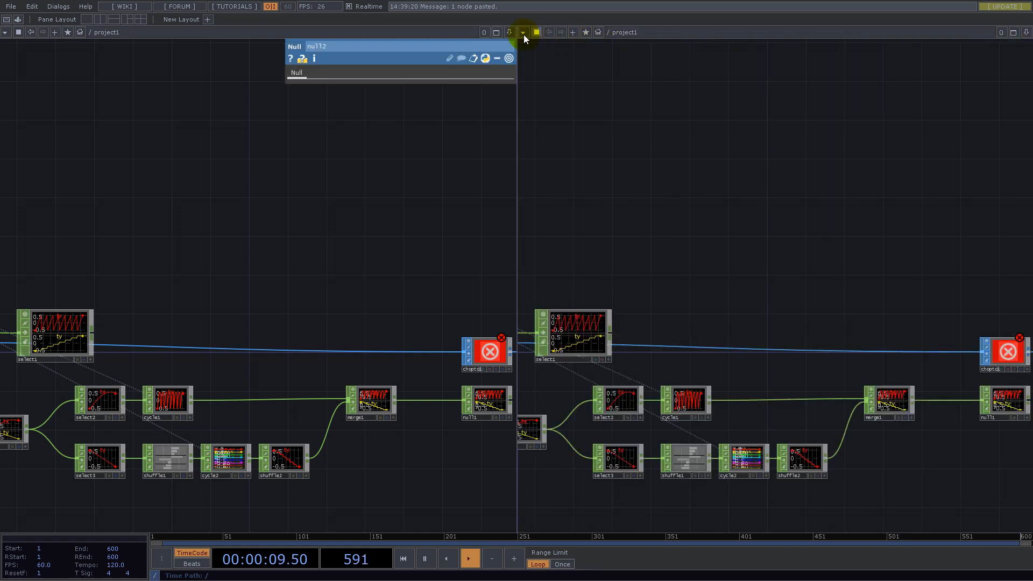
pyautogui.click(523, 33)
pyautogui.click(544, 66)
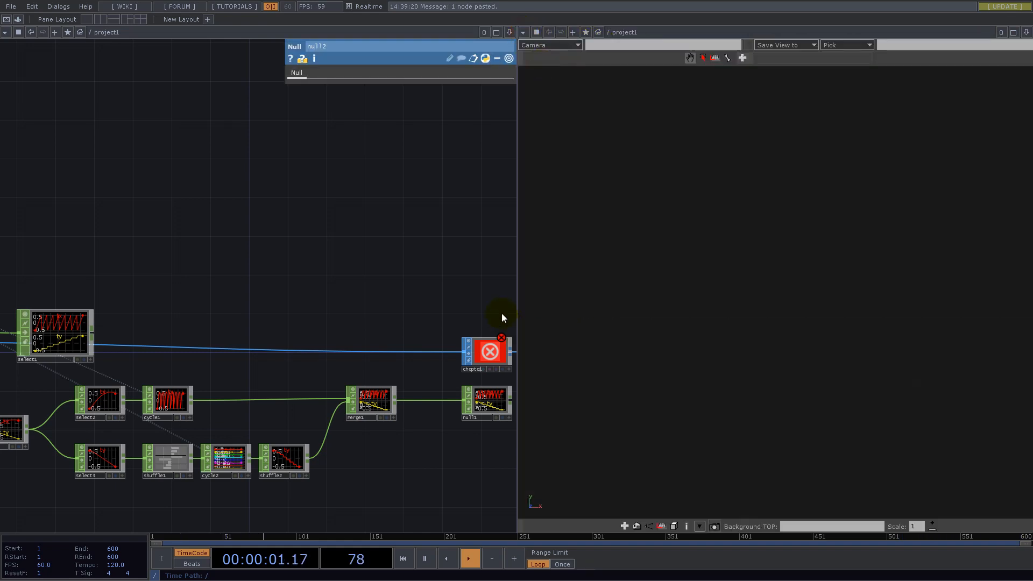
pyautogui.click(708, 314)
pyautogui.moveTo(518, 293); pyautogui.dragTo(592, 305)
pyautogui.moveTo(786, 309); pyautogui.dragTo(672, 344)
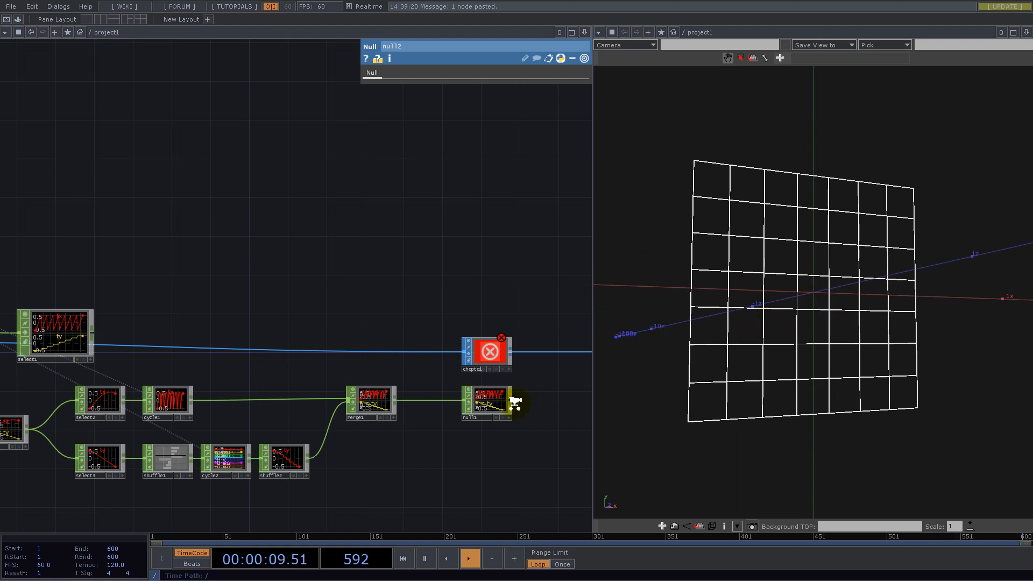
# - Assign the null1 CHOP as the CHOP to SOP's source CHOP
pyautogui.scroll(5, 511, 401)
pyautogui.moveTo(530, 398); pyautogui.dragTo(461, 401)
pyautogui.click(376, 269)
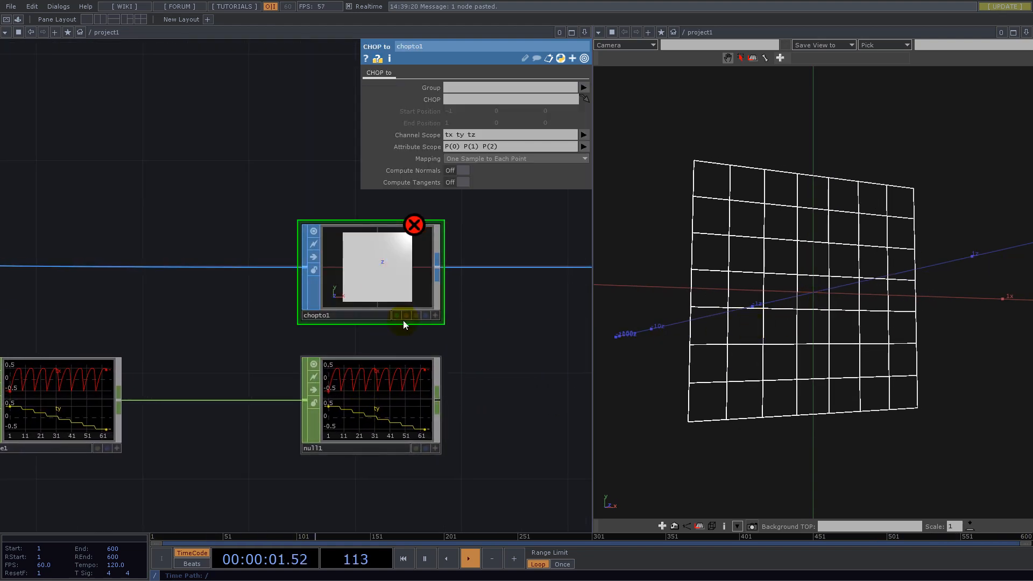
pyautogui.moveTo(392, 414); pyautogui.dragTo(462, 99)
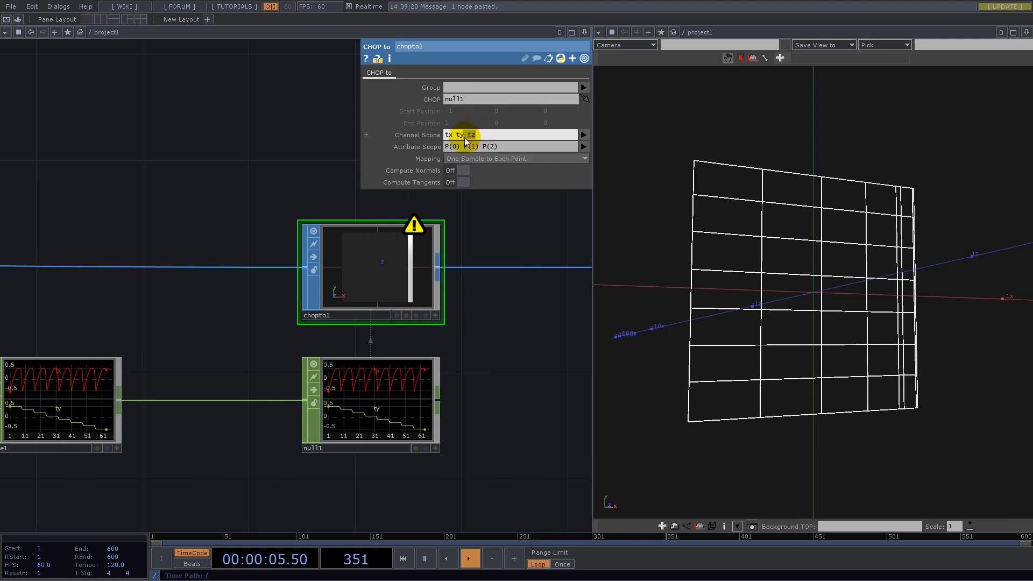
# - Limit the CHOP to SOP's channel scope to tx ty and its attribute scope to P(0) P(1)
pyautogui.press('BackSpace')
pyautogui.moveTo(521, 149); pyautogui.dragTo(481, 149)
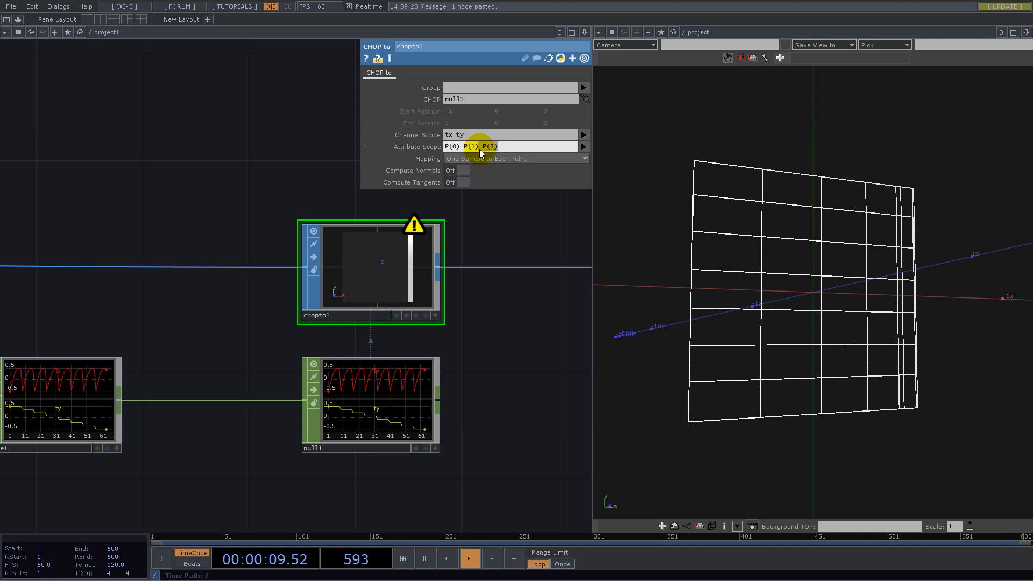
pyautogui.press('Return')
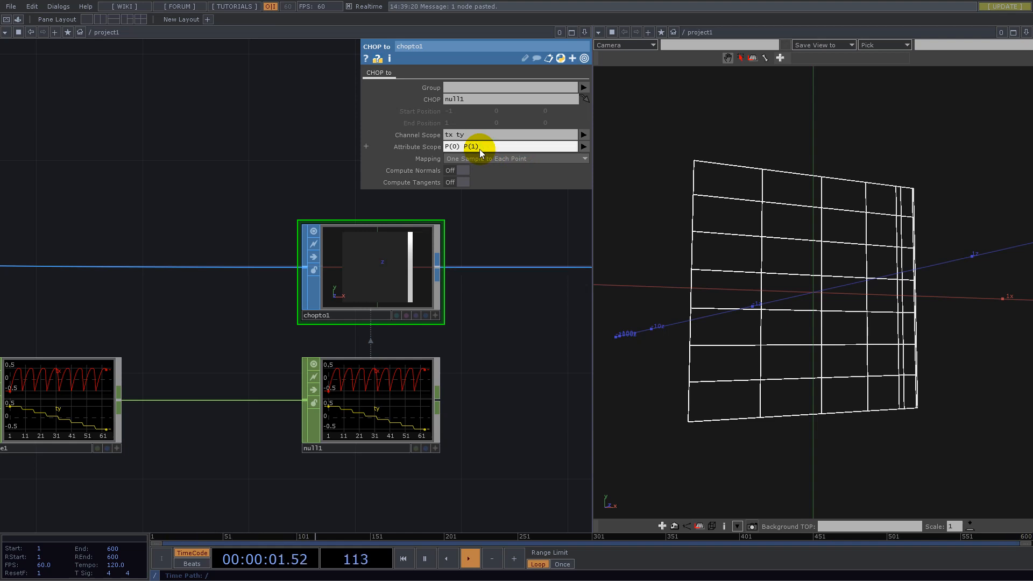
# - Examine the deformed grid in shaded and wireframe display, and review the network that feeds it
pyautogui.moveTo(784, 272)
pyautogui.mouseDown()
pyautogui.moveTo(756, 296)
pyautogui.moveTo(748, 266)
pyautogui.moveTo(795, 284)
pyautogui.mouseUp()
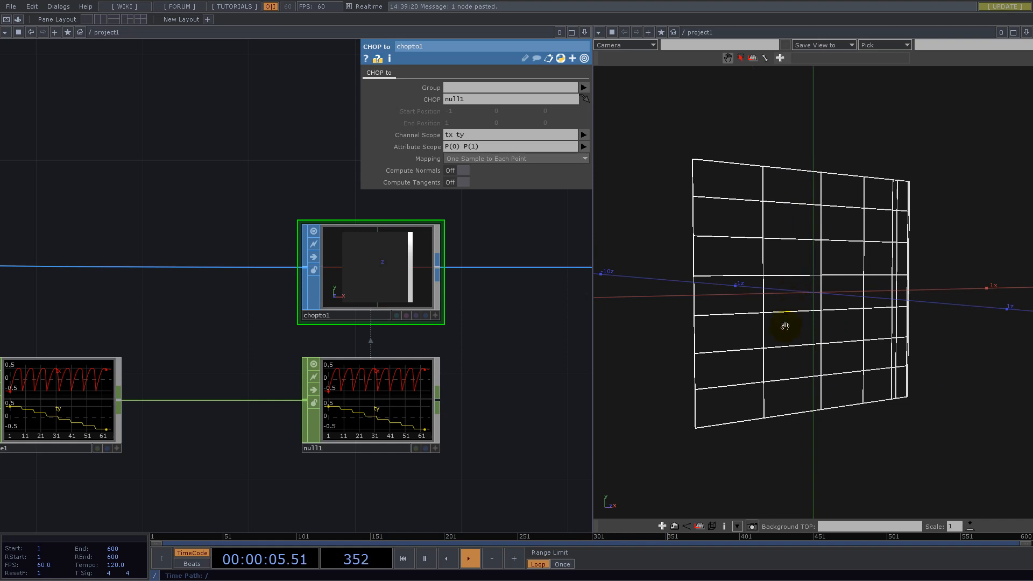
pyautogui.press('w')
pyautogui.moveTo(805, 317)
pyautogui.mouseDown()
pyautogui.moveTo(796, 292)
pyautogui.moveTo(805, 260)
pyautogui.moveTo(767, 254)
pyautogui.moveTo(701, 302)
pyautogui.mouseUp()
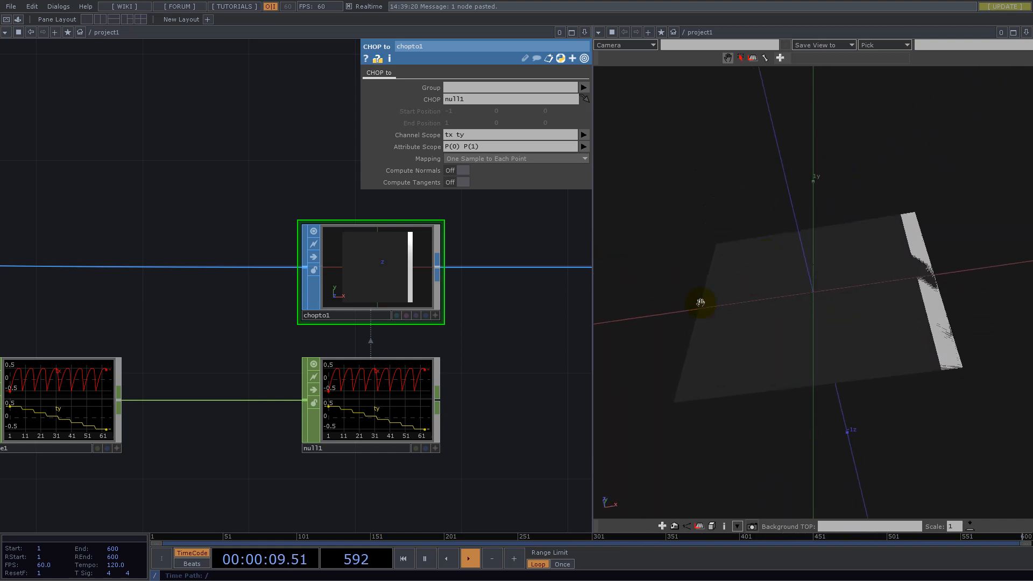
pyautogui.scroll(-10, 329, 348)
pyautogui.press('p')
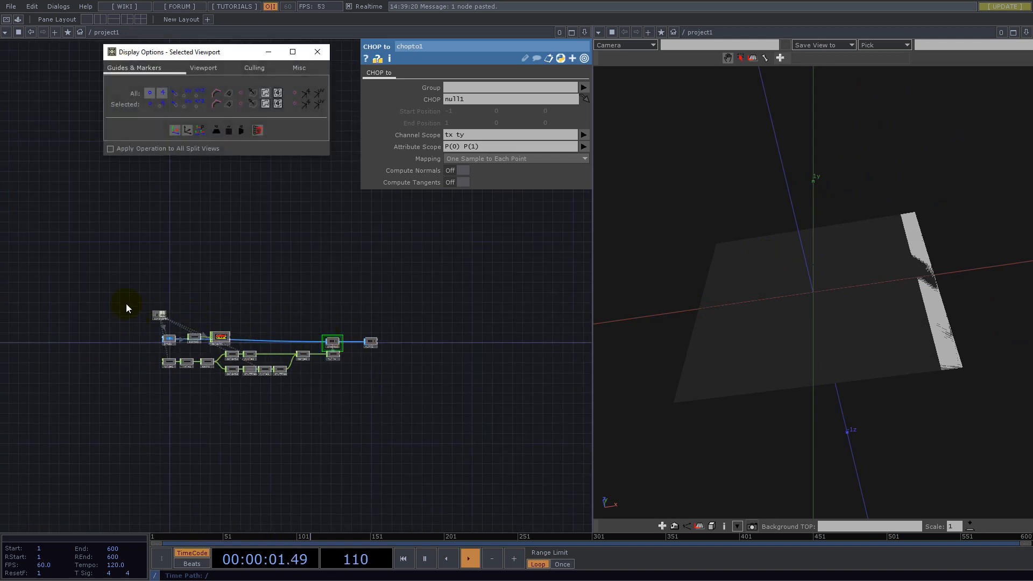
pyautogui.scroll(8, 260, 349)
pyautogui.click(303, 384)
pyautogui.moveTo(288, 369); pyautogui.dragTo(276, 255)
pyautogui.moveTo(408, 296); pyautogui.dragTo(221, 309)
pyautogui.moveTo(805, 309); pyautogui.dragTo(843, 357)
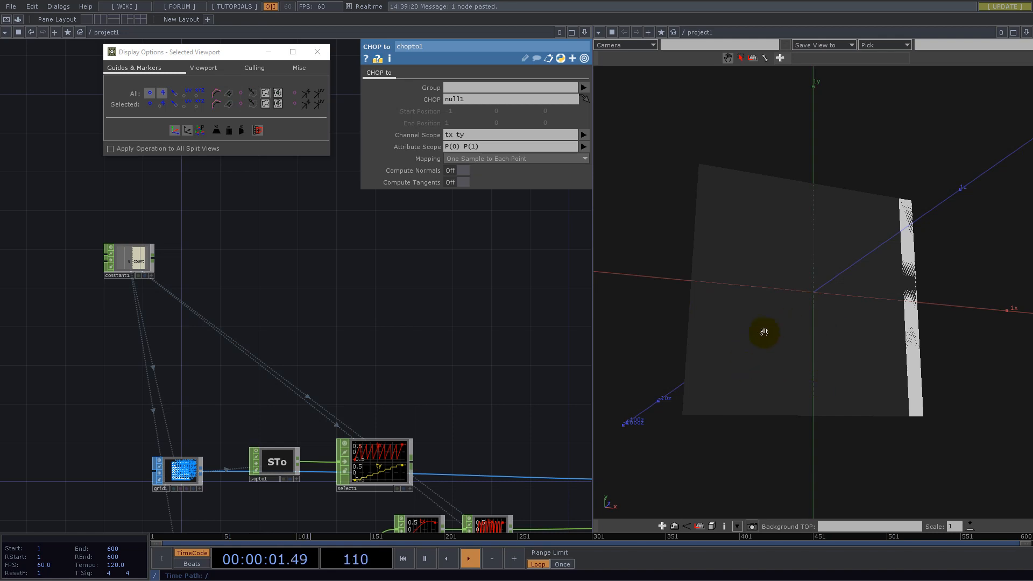
pyautogui.moveTo(782, 394)
pyautogui.mouseDown()
pyautogui.moveTo(767, 353)
pyautogui.moveTo(758, 360)
pyautogui.moveTo(776, 389)
pyautogui.mouseUp()
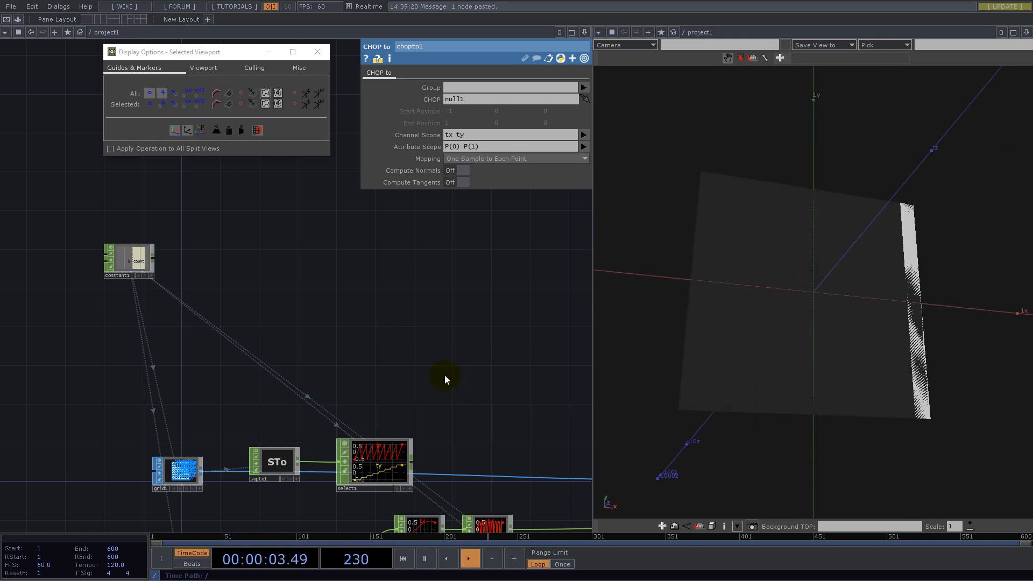
pyautogui.moveTo(433, 362); pyautogui.dragTo(181, 217)
pyautogui.moveTo(445, 268); pyautogui.dragTo(137, 252)
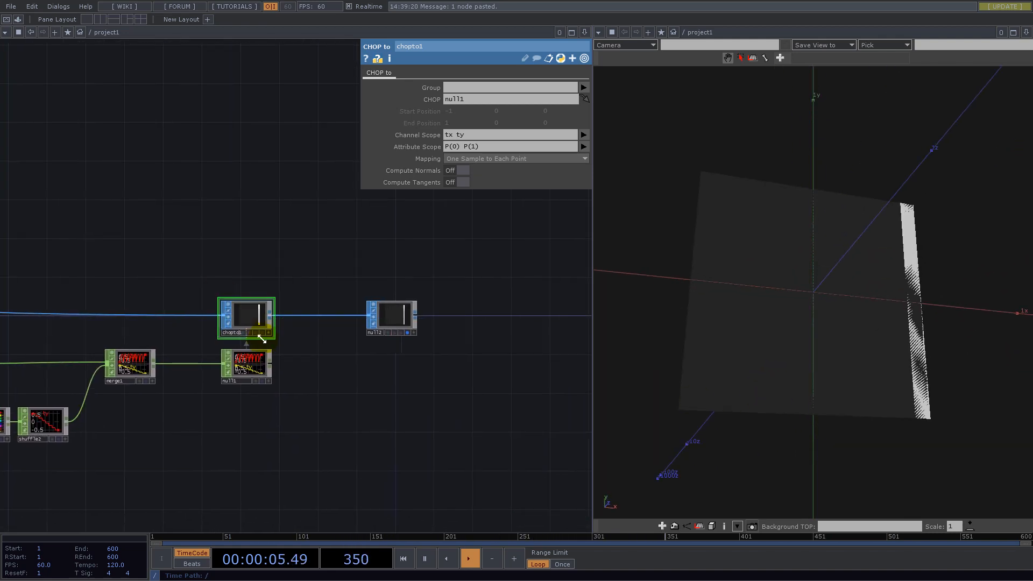
pyautogui.scroll(5, 253, 365)
pyautogui.scroll(3, 255, 373)
pyautogui.moveTo(814, 339); pyautogui.dragTo(807, 355)
pyautogui.press('w')
pyautogui.moveTo(840, 325); pyautogui.dragTo(711, 326)
pyautogui.scroll(-10, 511, 409)
pyautogui.scroll(6, 337, 403)
# - Animate the Noise CHOP by setting its Z translate to the expression absTime.seconds
pyautogui.click(284, 480)
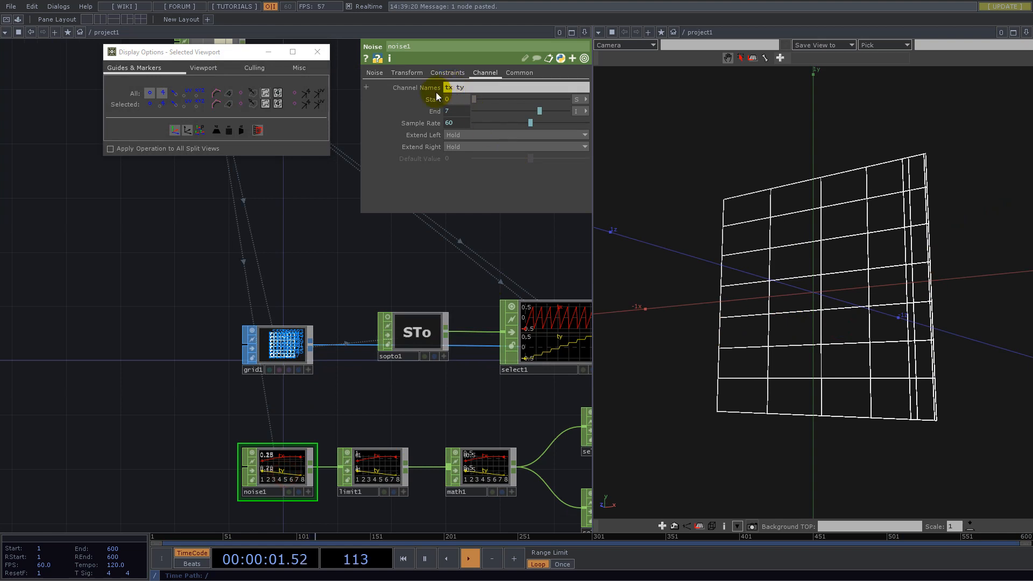
pyautogui.click(406, 74)
pyautogui.click(430, 112)
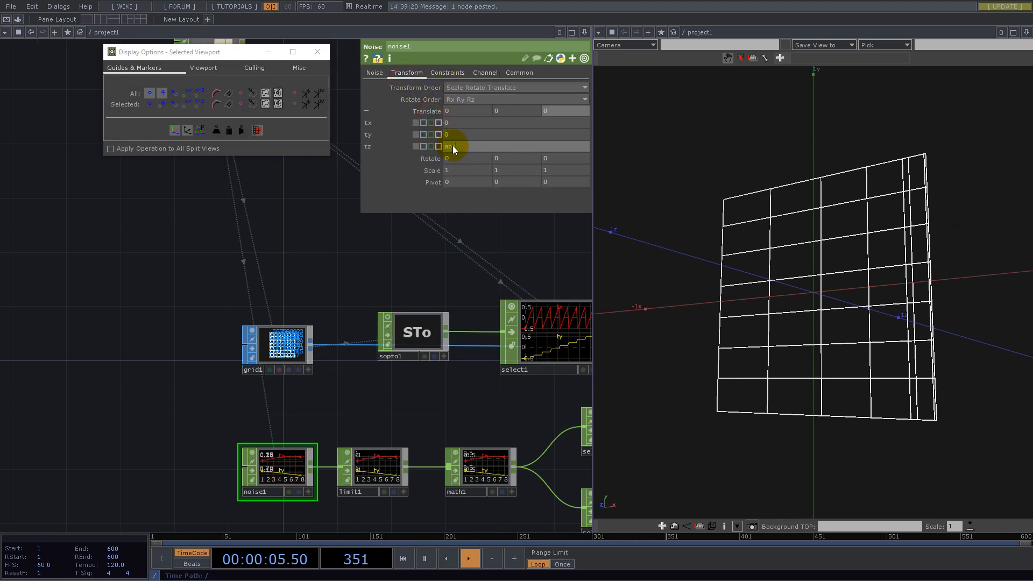
pyautogui.click(453, 146)
pyautogui.write('absTime.seconds')
pyautogui.press('Return')
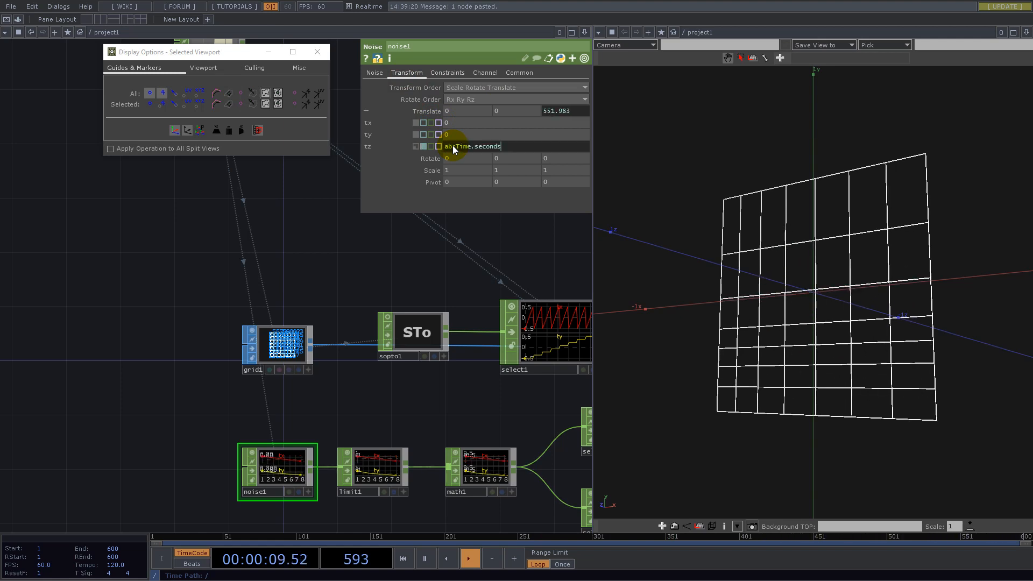
pyautogui.moveTo(715, 253); pyautogui.dragTo(885, 324)
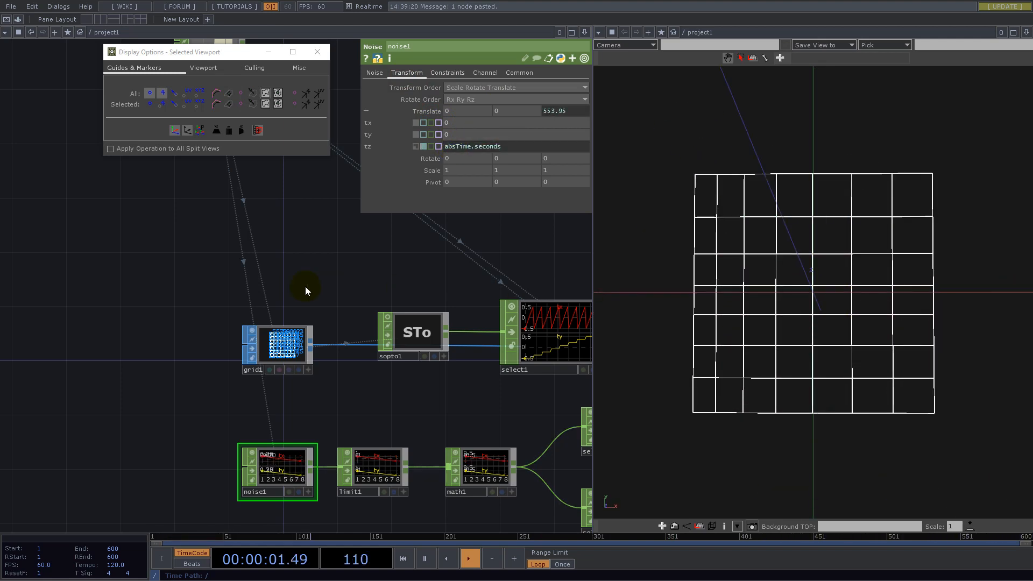
# - Set the Constant CHOP's count to 16 and inspect the denser animated grid
pyautogui.scroll(-6, 301, 346)
pyautogui.moveTo(317, 248); pyautogui.dragTo(346, 303)
pyautogui.scroll(6, 291, 278)
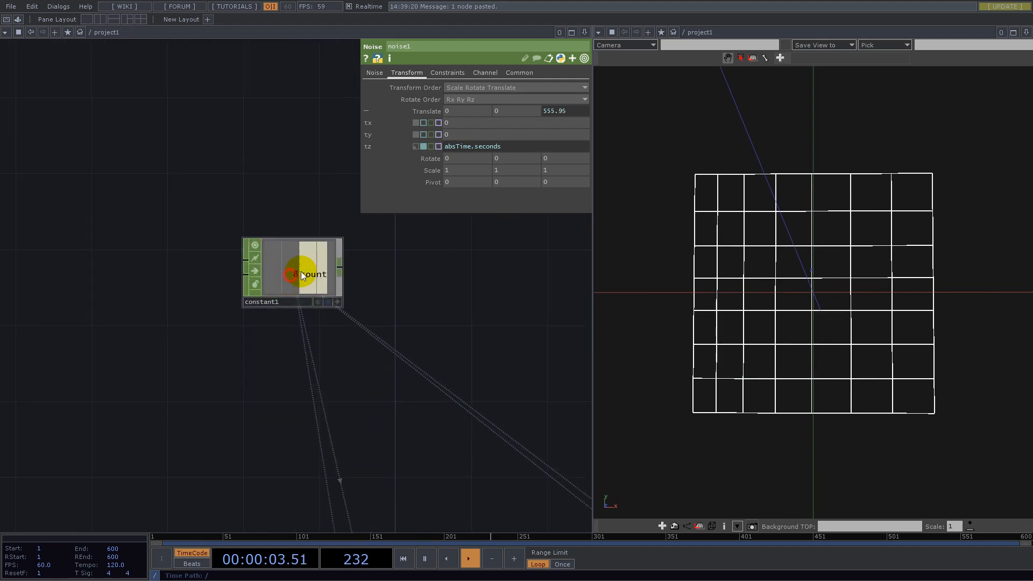
pyautogui.click(291, 279)
pyautogui.moveTo(512, 86); pyautogui.dragTo(477, 93)
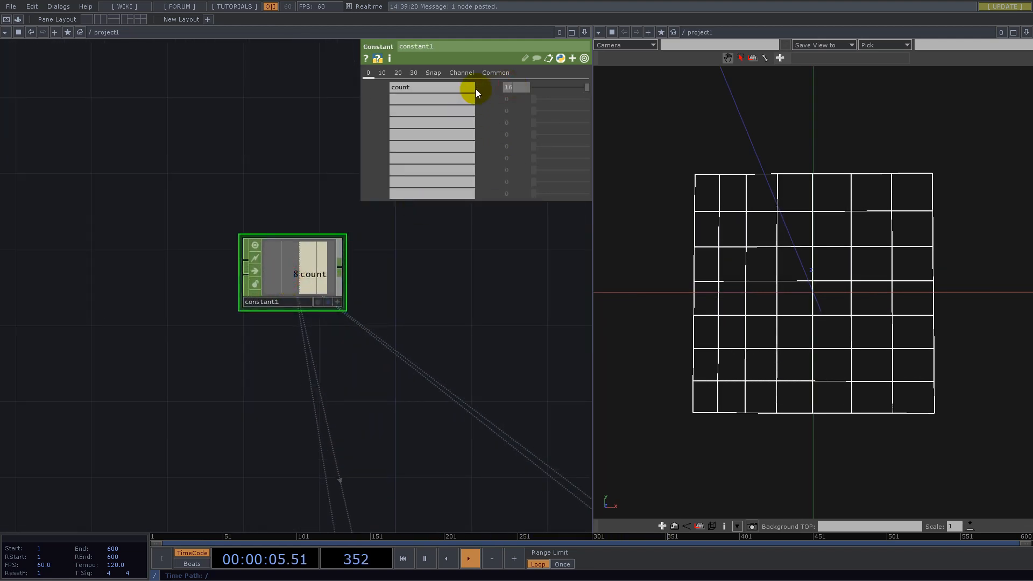
pyautogui.moveTo(844, 269); pyautogui.dragTo(814, 293)
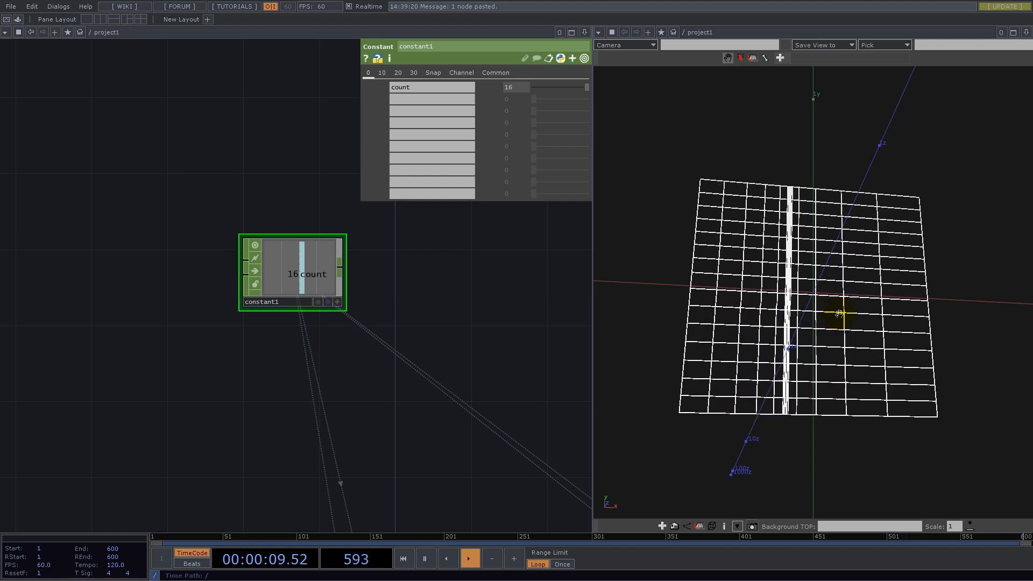
pyautogui.moveTo(801, 275); pyautogui.dragTo(786, 299)
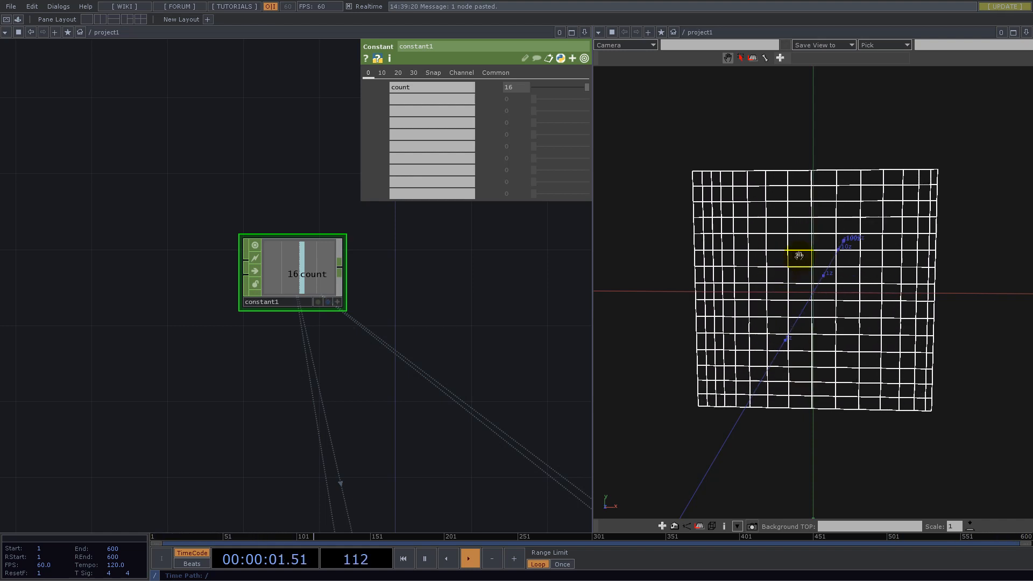
# - Collapse every operator except the Constant CHOP into a Base COMP and place it above and beside the Constant
pyautogui.scroll(-6, 405, 261)
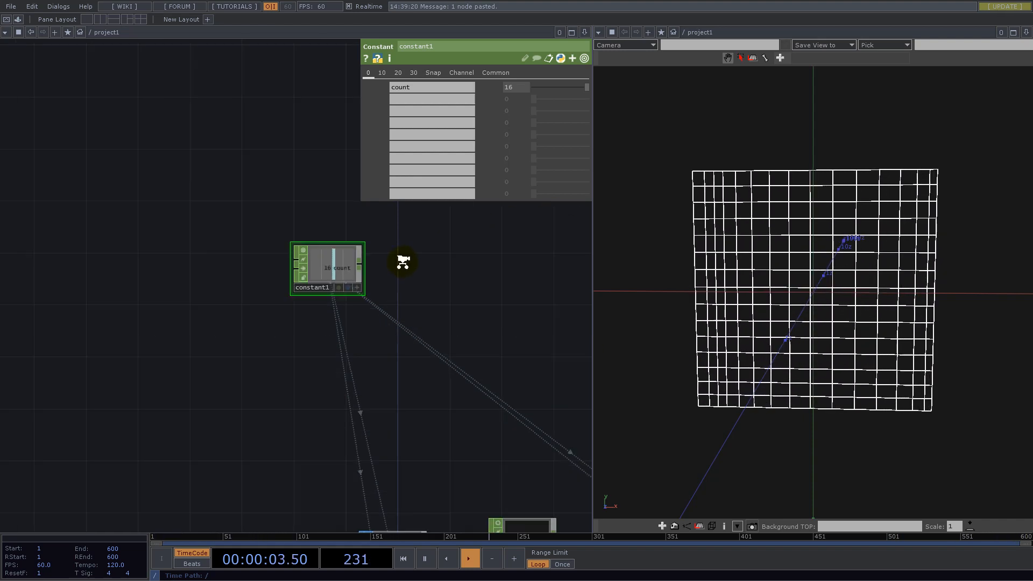
pyautogui.press('p')
pyautogui.moveTo(480, 276); pyautogui.dragTo(227, 239)
pyautogui.moveTo(473, 388); pyautogui.dragTo(110, 280, button='right')
pyautogui.rightClick(405, 399)
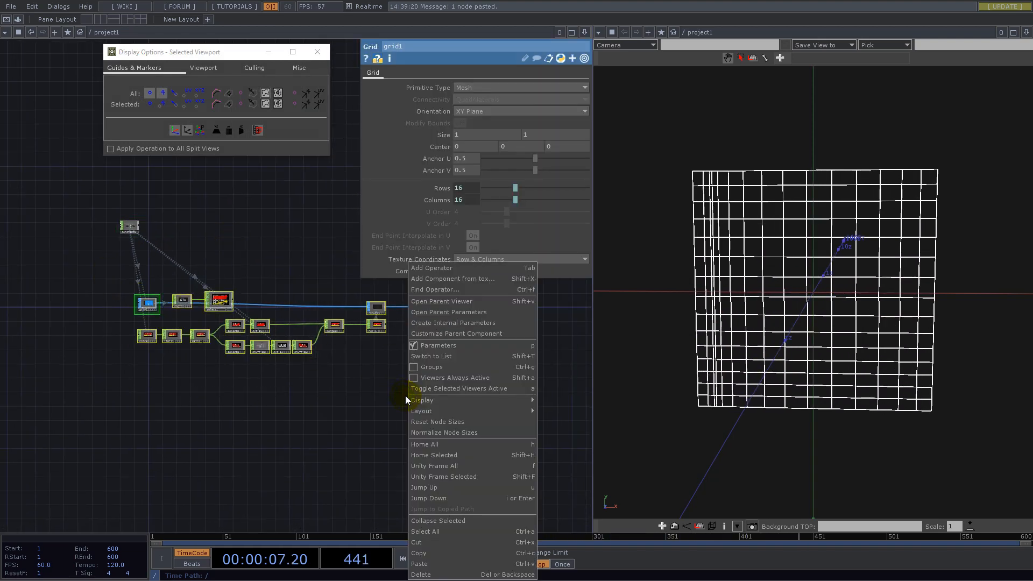
pyautogui.click(445, 524)
pyautogui.moveTo(260, 322); pyautogui.dragTo(206, 174)
pyautogui.moveTo(180, 260); pyautogui.dragTo(295, 324)
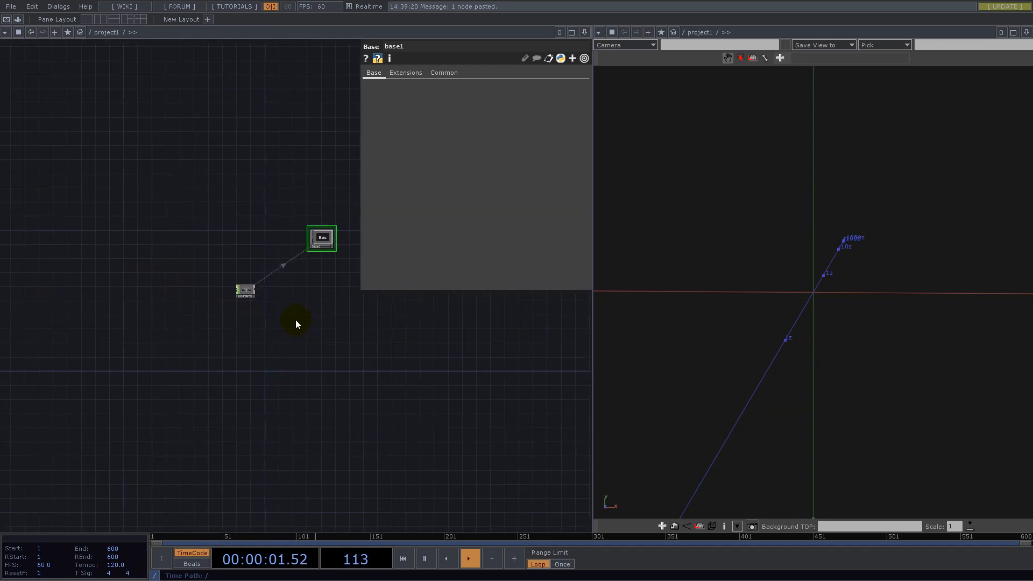
# - Close the geometry viewer pane and frame the free network space beneath the Constant CHOP
pyautogui.scroll(5, 232, 278)
pyautogui.scroll(-3, 212, 386)
pyautogui.scroll(-1, 212, 386)
pyautogui.moveTo(355, 363); pyautogui.dragTo(242, 368)
pyautogui.moveTo(225, 295); pyautogui.dragTo(168, 303)
pyautogui.scroll(1, 164, 369)
pyautogui.scroll(3, 165, 369)
pyautogui.moveTo(228, 376); pyautogui.dragTo(379, 314)
pyautogui.scroll(5, 209, 399)
pyautogui.scroll(1, 209, 395)
pyautogui.click(1026, 35)
pyautogui.click(952, 109)
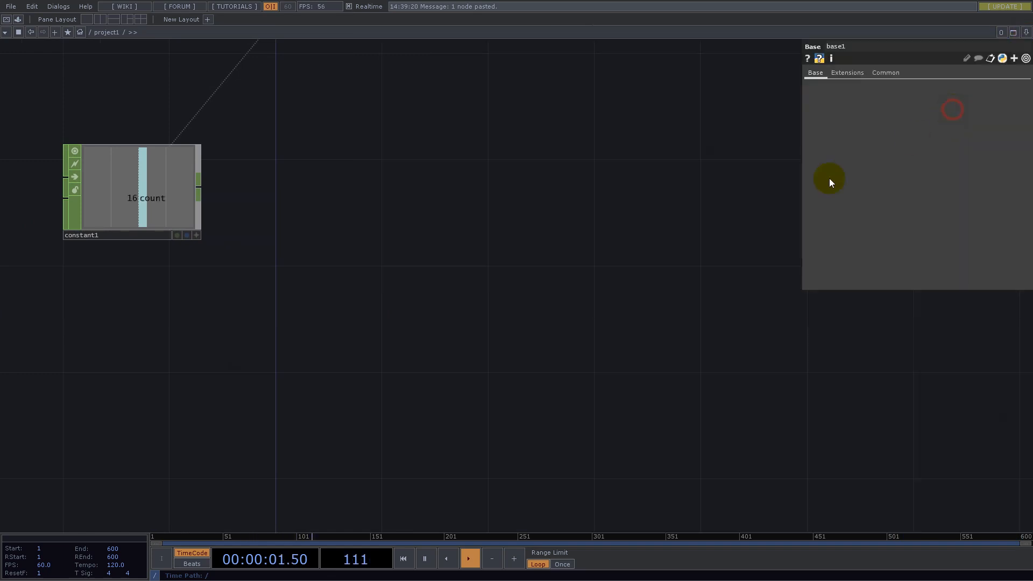
pyautogui.moveTo(269, 321); pyautogui.dragTo(607, 266)
pyautogui.doubleClick(451, 289)
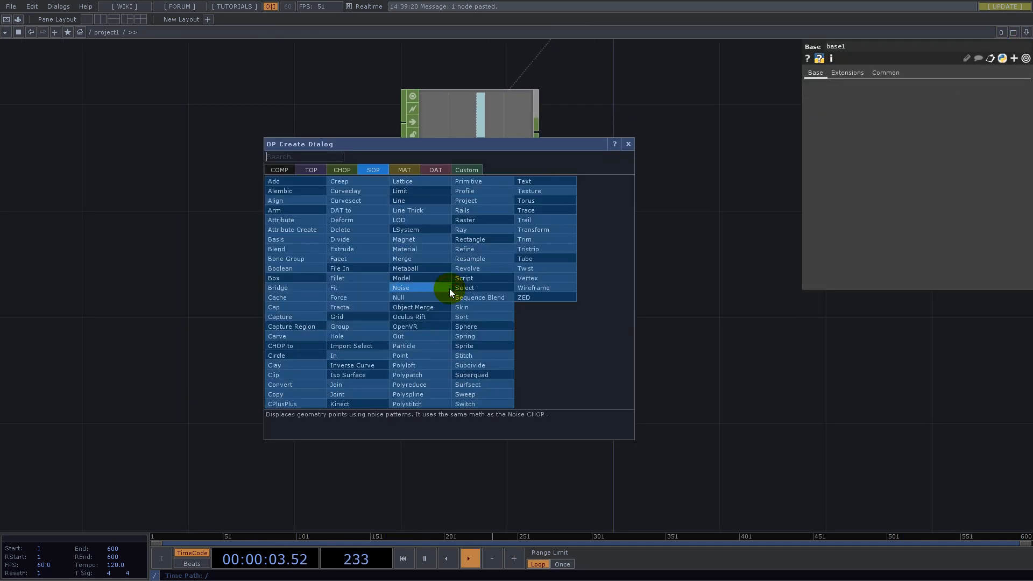
pyautogui.write('noise')
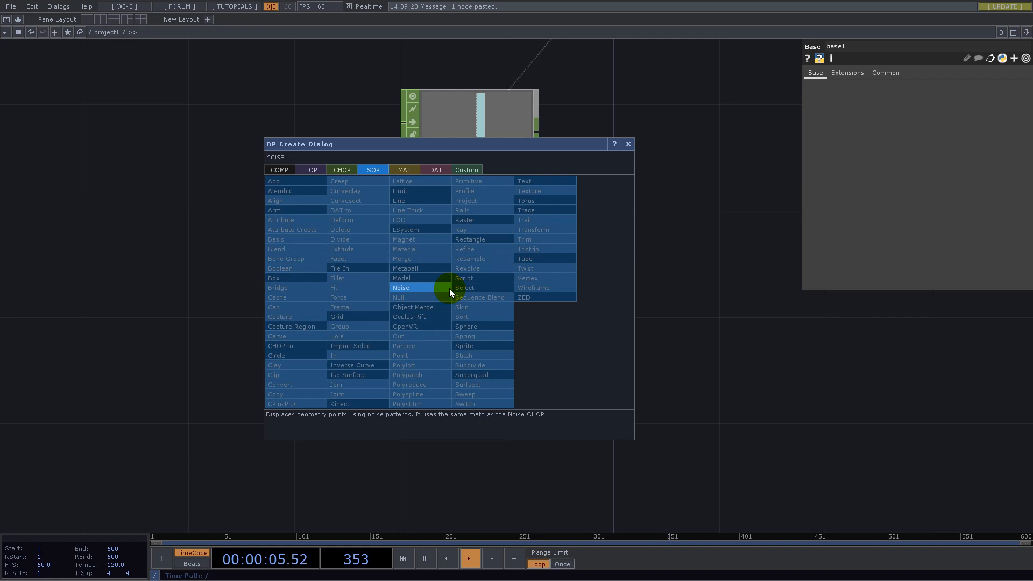
pyautogui.click(437, 290)
pyautogui.click(469, 322)
pyautogui.click(433, 330)
pyautogui.press('Delete')
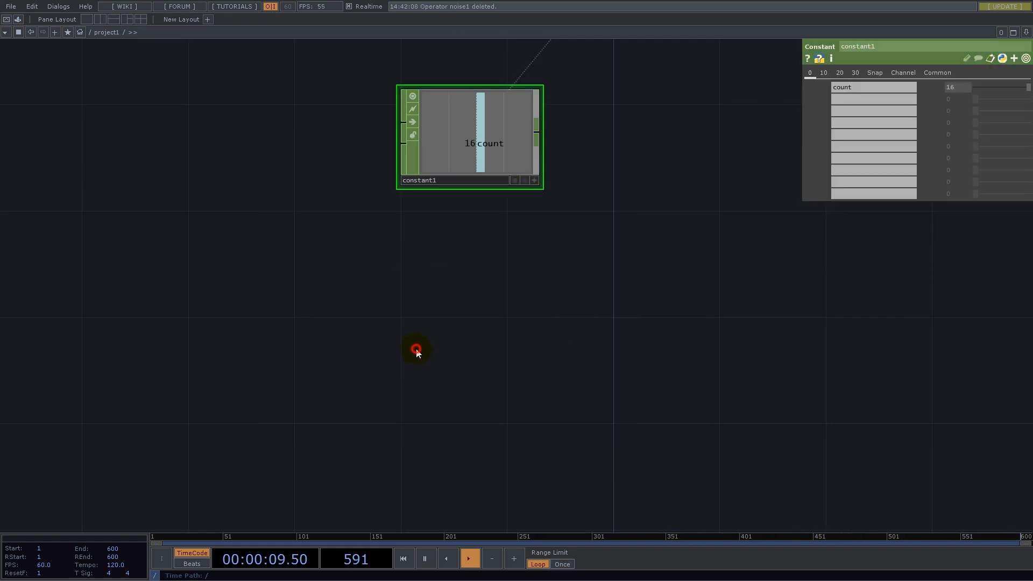
# - Add a Noise TOP to the network below the Constant CHOP
pyautogui.press('Tab')
pyautogui.click(275, 229)
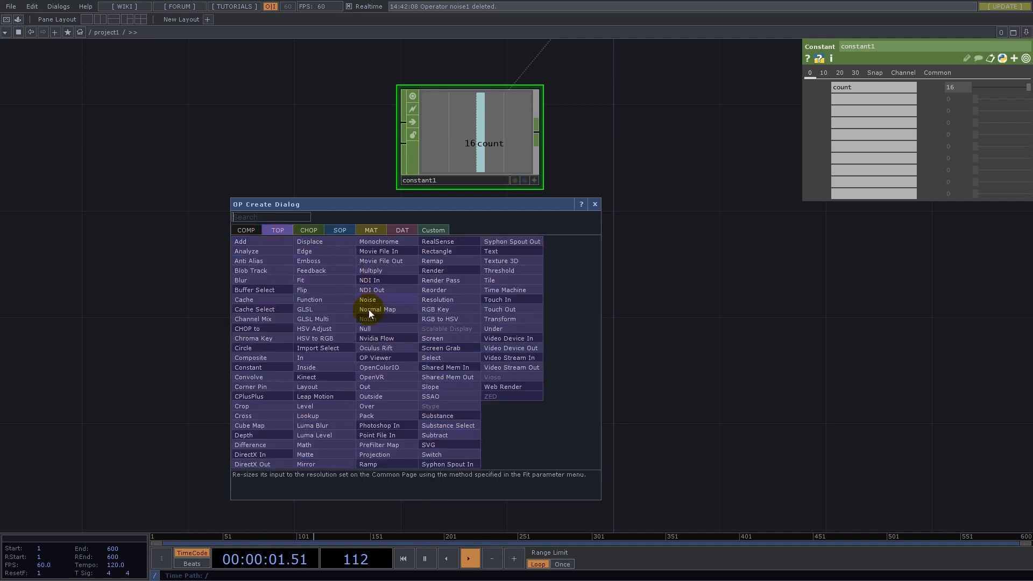
pyautogui.click(372, 301)
pyautogui.click(481, 290)
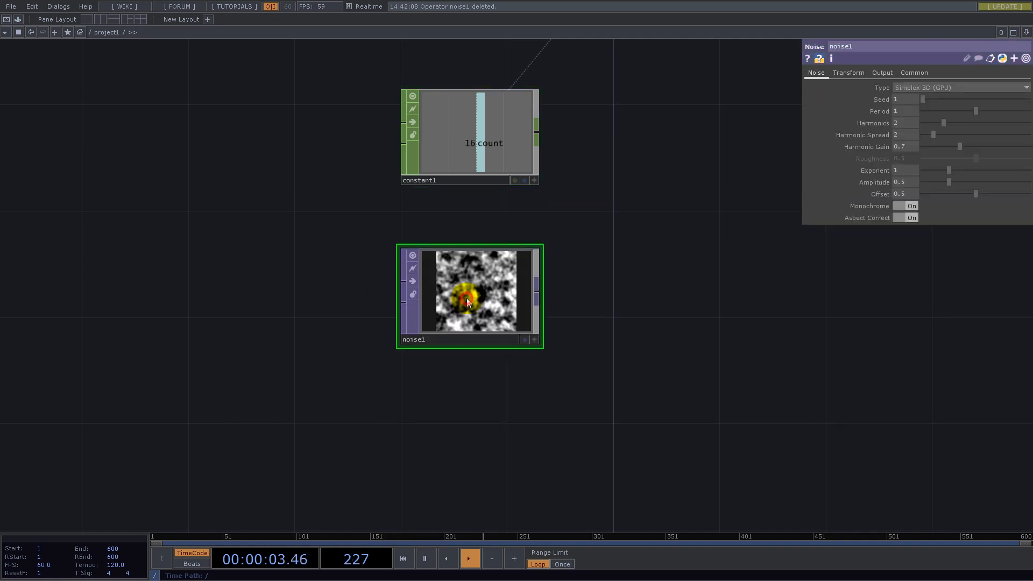
# - Link the Noise TOP's resolution width to the Constant's count channel and set its height to 1
pyautogui.click(535, 181)
pyautogui.moveTo(479, 143); pyautogui.dragTo(921, 96)
pyautogui.click(982, 100)
pyautogui.write('16')
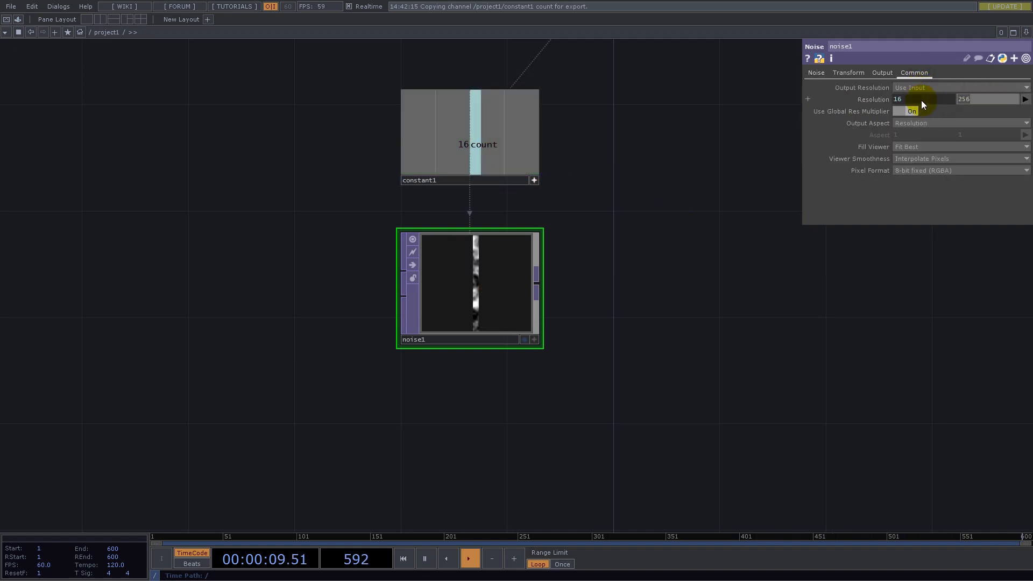
pyautogui.press('Return')
# - Set the Constant CHOP's count to 8
pyautogui.click(487, 173)
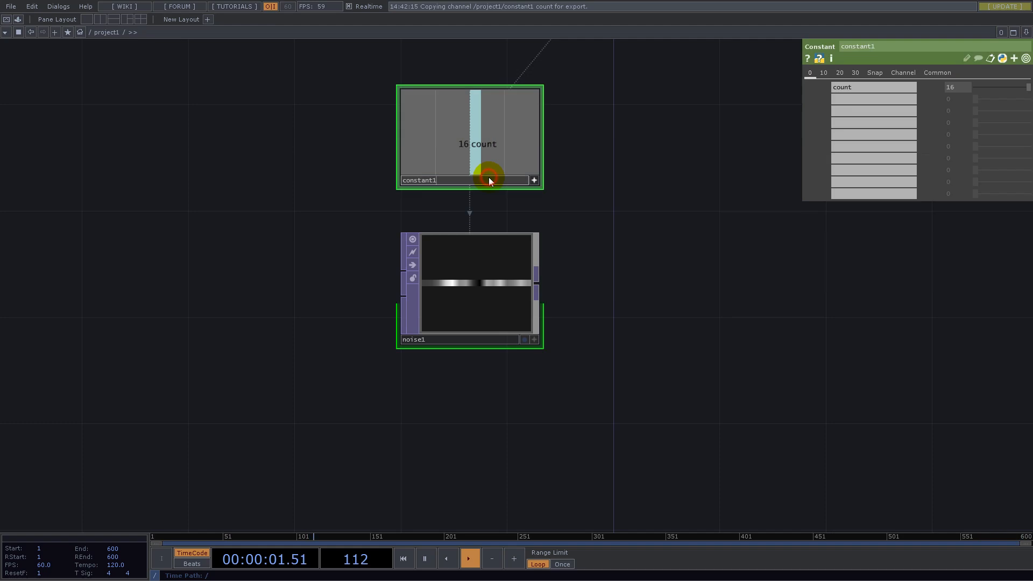
pyautogui.write('8')
pyautogui.press('Return')
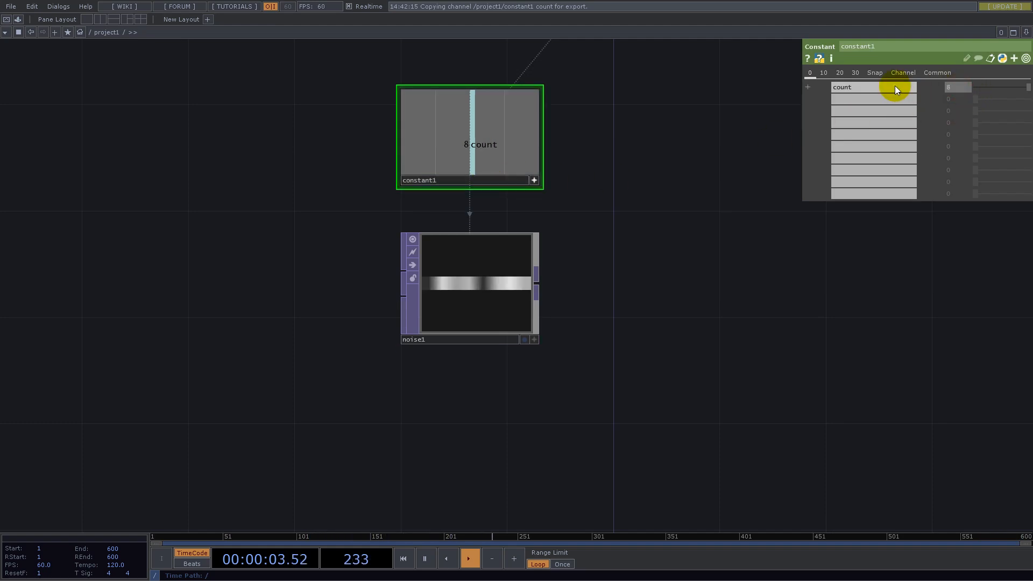
# - Set the Noise TOP's pixel format to 32-bit float (Mono) and its viewer smoothness to Nearest Pixel
pyautogui.click(456, 299)
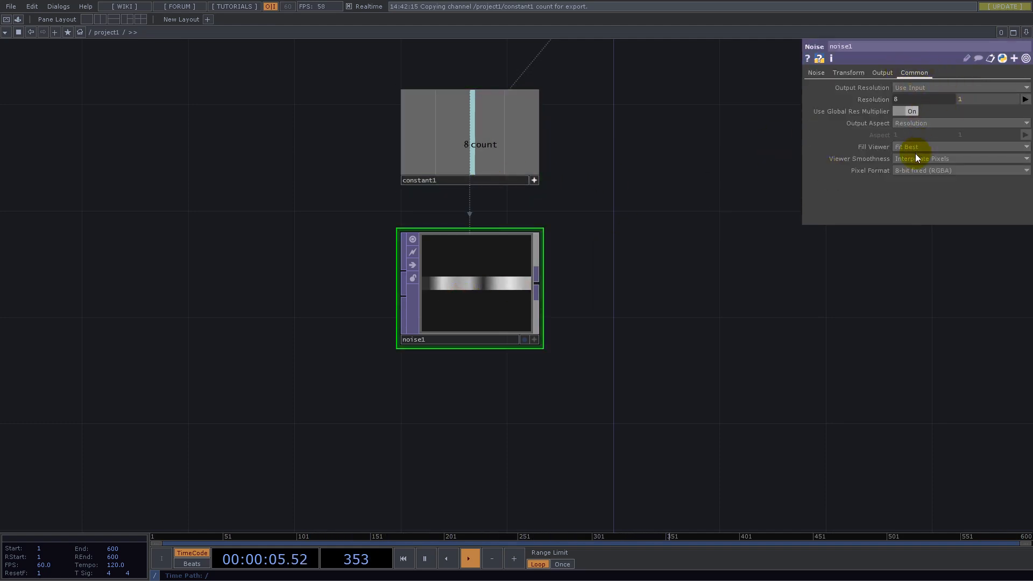
pyautogui.click(914, 172)
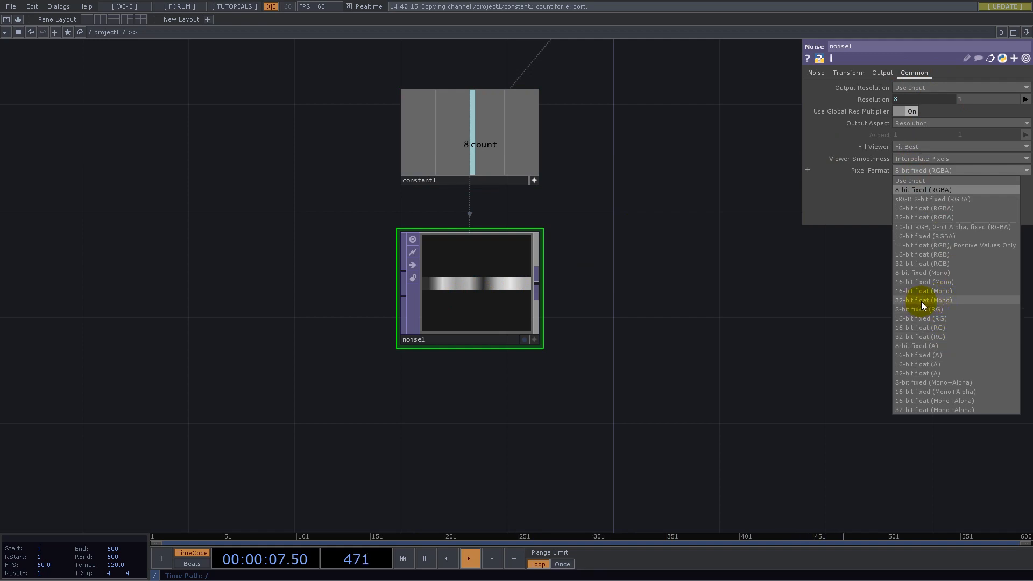
pyautogui.click(921, 301)
pyautogui.click(912, 159)
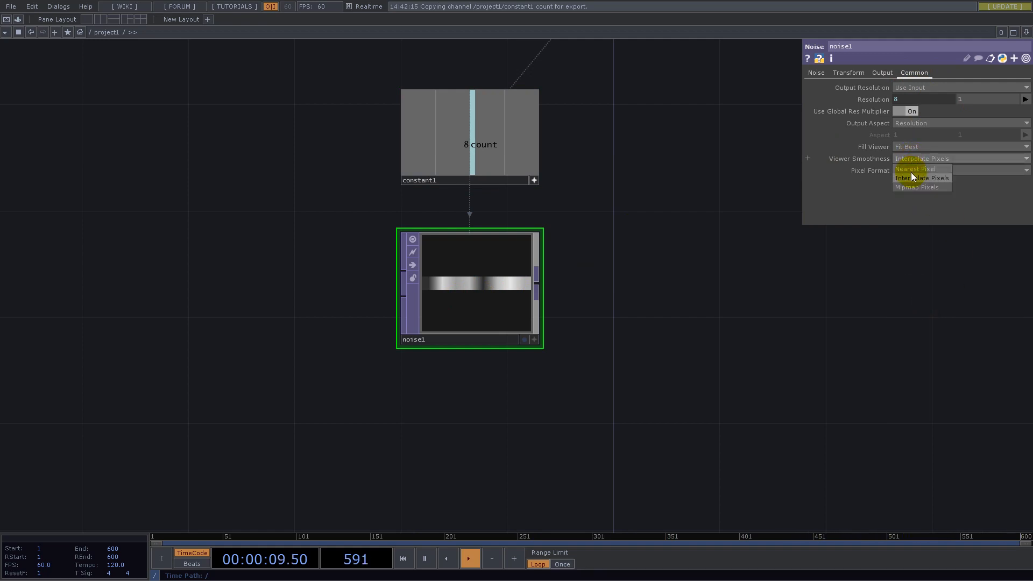
pyautogui.click(914, 169)
# - Shrink the height of the Noise TOP node so it forms a flat strip
pyautogui.scroll(3, 475, 295)
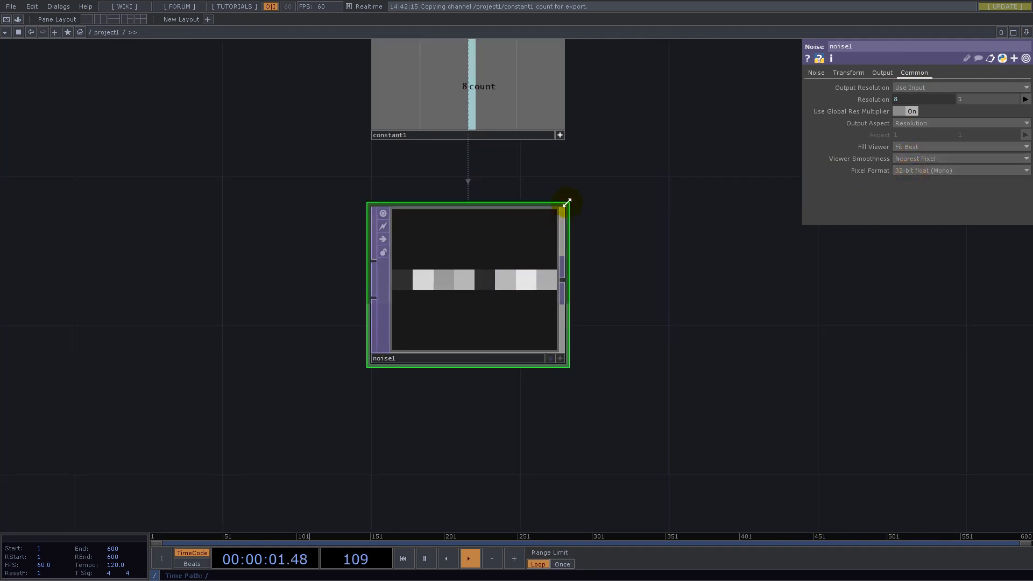
pyautogui.moveTo(566, 203); pyautogui.dragTo(565, 288)
pyautogui.scroll(3, 476, 350)
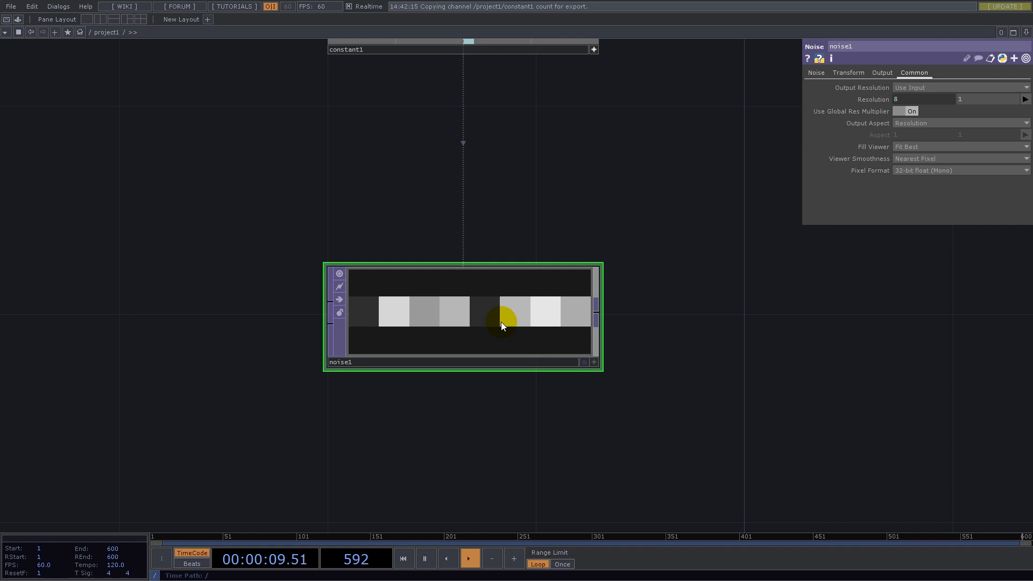
pyautogui.scroll(-5, 521, 318)
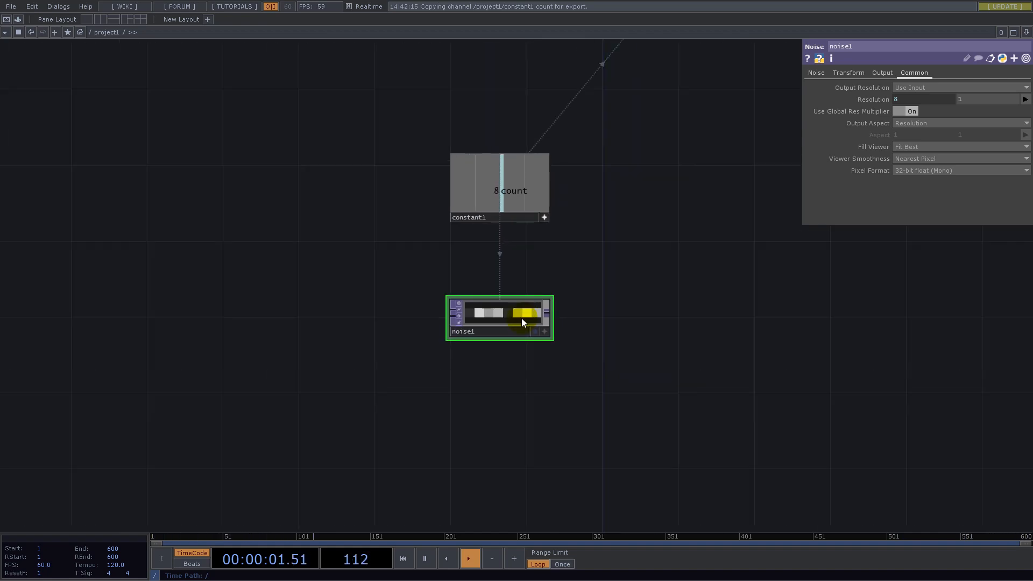
pyautogui.scroll(5, 549, 315)
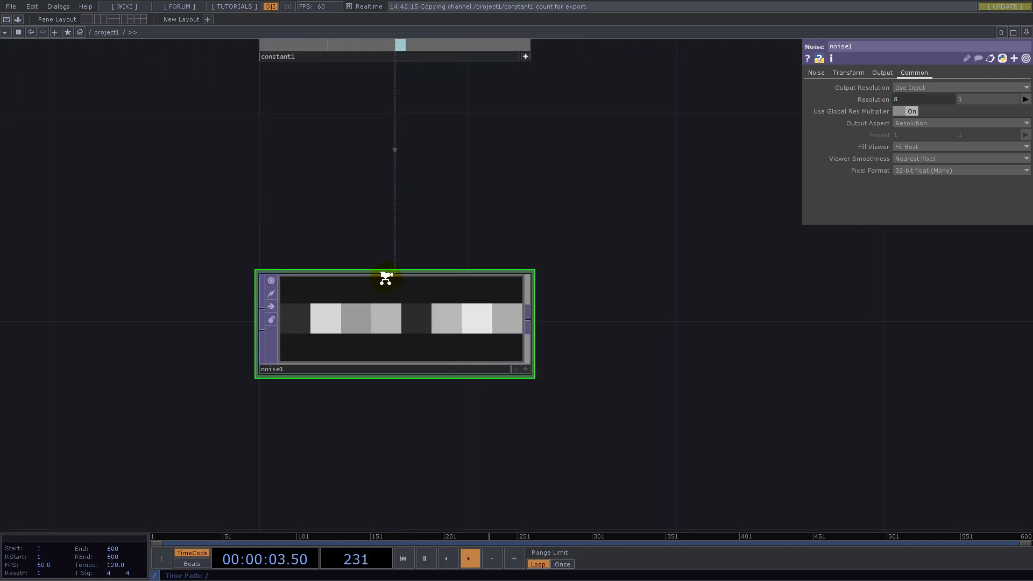
pyautogui.scroll(-6, 385, 278)
pyautogui.scroll(6, 399, 251)
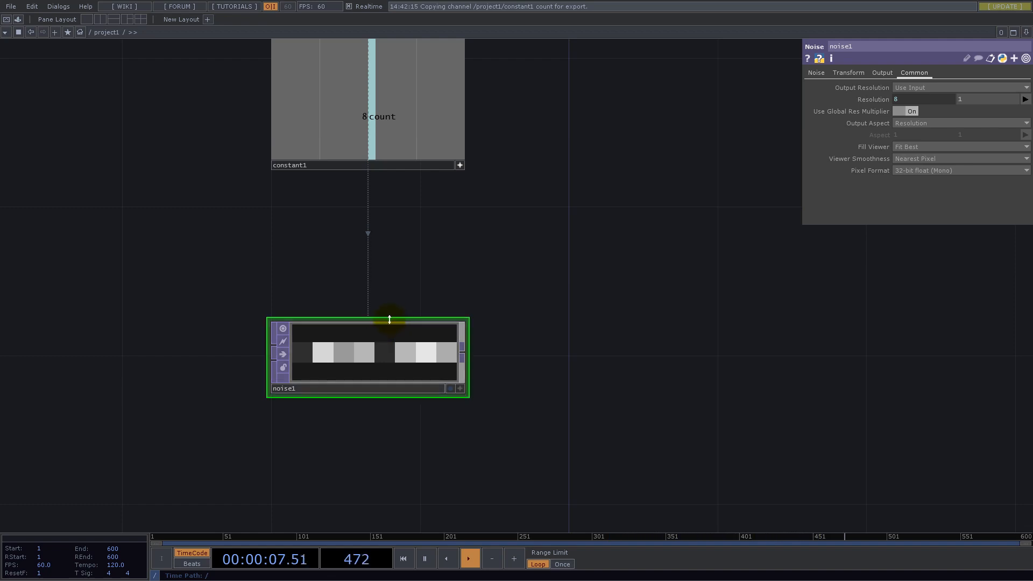
pyautogui.scroll(-3, 380, 324)
pyautogui.scroll(-3, 374, 317)
pyautogui.moveTo(488, 254); pyautogui.dragTo(500, 288)
pyautogui.scroll(3, 471, 379)
pyautogui.click(291, 362)
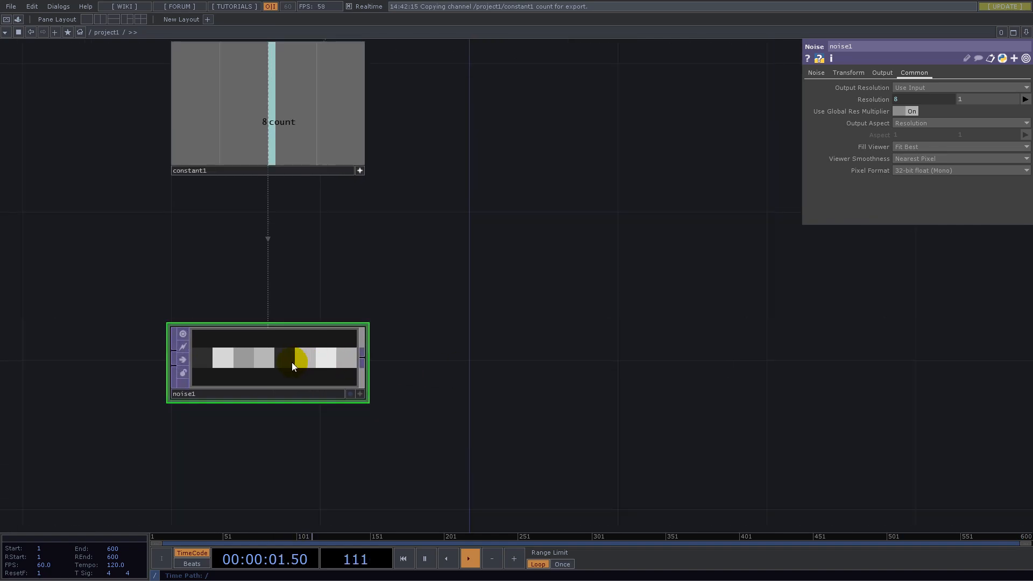
# - Create a TOP to CHOP from the Noise TOP and place it directly below the noise node
pyautogui.moveTo(518, 260); pyautogui.dragTo(590, 184)
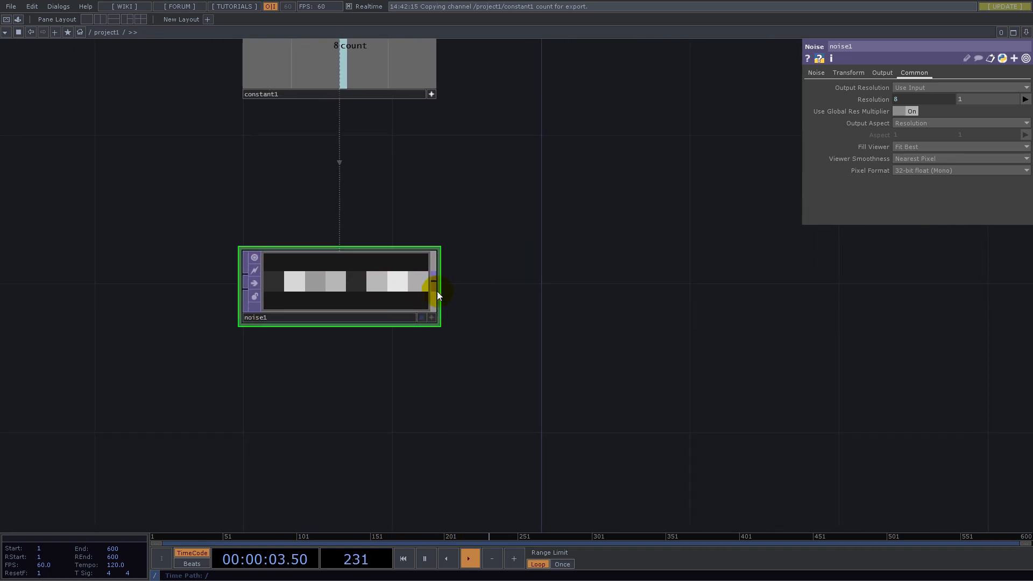
pyautogui.rightClick(434, 280)
pyautogui.click(325, 163)
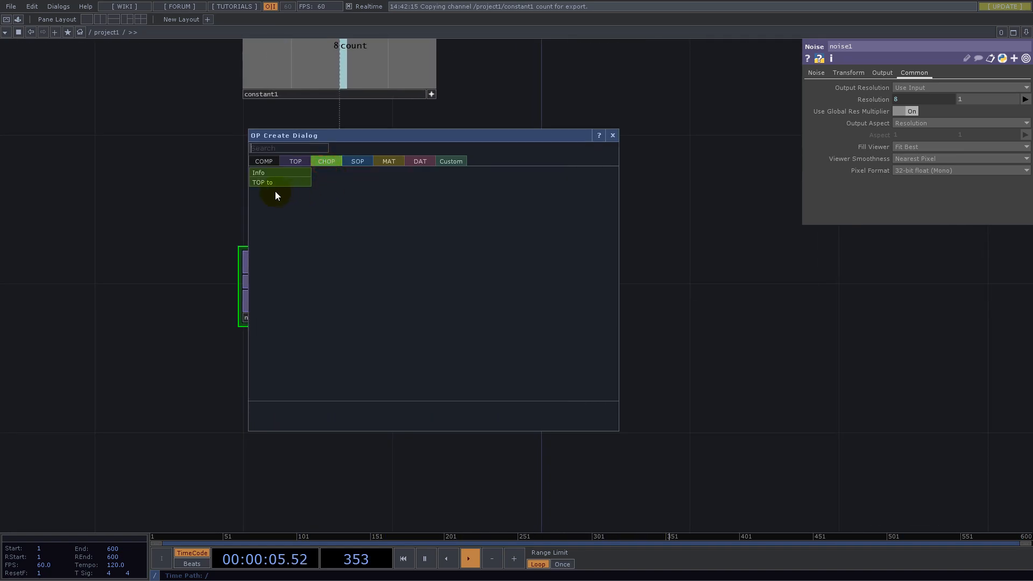
pyautogui.click(267, 183)
pyautogui.click(344, 428)
# - Clear the green, blue and alpha channel names of the TOP to CHOP, keeping only red
pyautogui.moveTo(565, 453); pyautogui.dragTo(627, 342)
pyautogui.click(902, 123)
pyautogui.press('BackSpace')
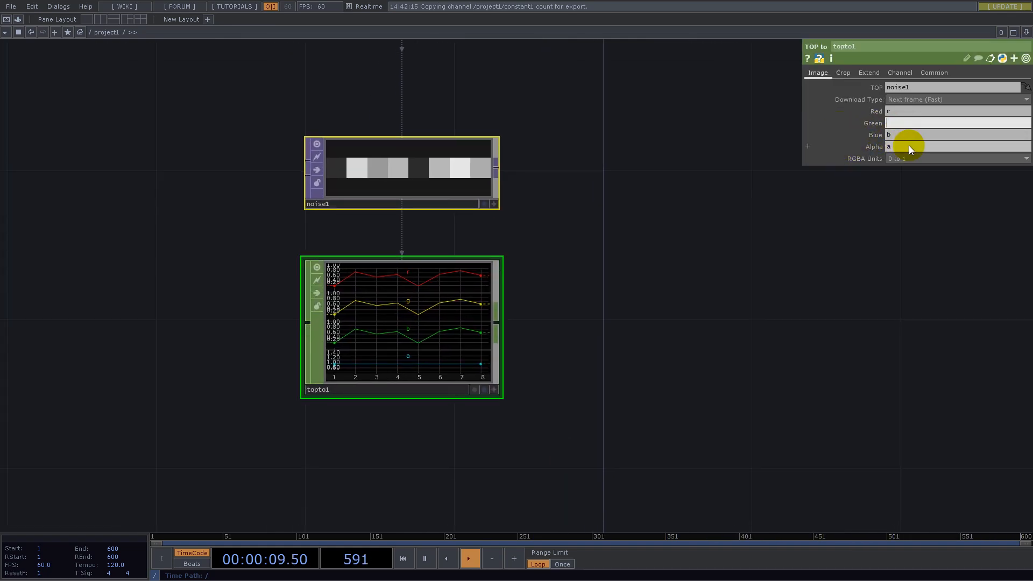
pyautogui.click(901, 135)
pyautogui.press('BackSpace')
pyautogui.click(904, 148)
pyautogui.press('BackSpace')
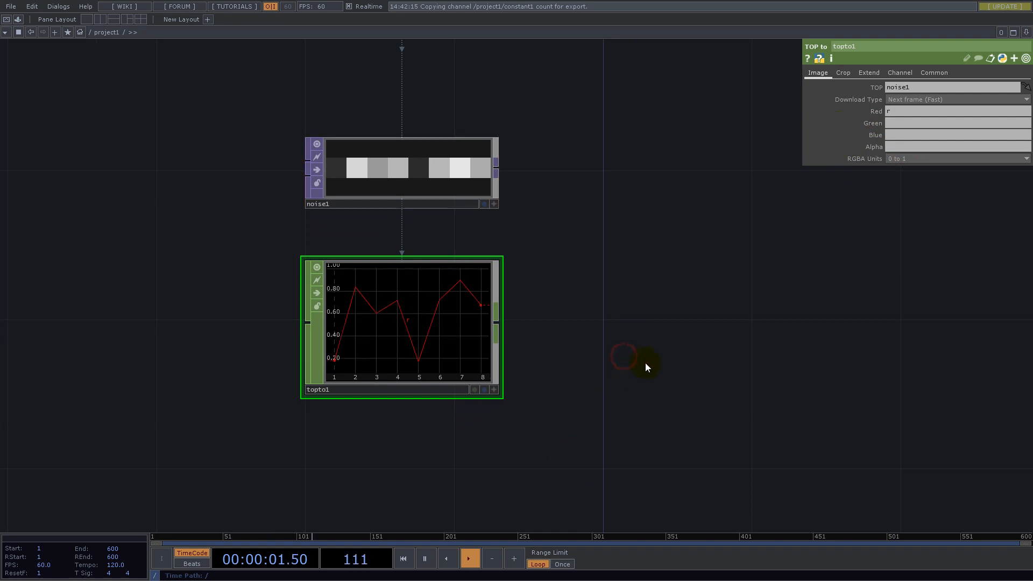
# - Add a Level TOP to the Noise TOP's output and line it up beside the noise node
pyautogui.moveTo(633, 371); pyautogui.dragTo(369, 369)
pyautogui.scroll(3, 347, 366)
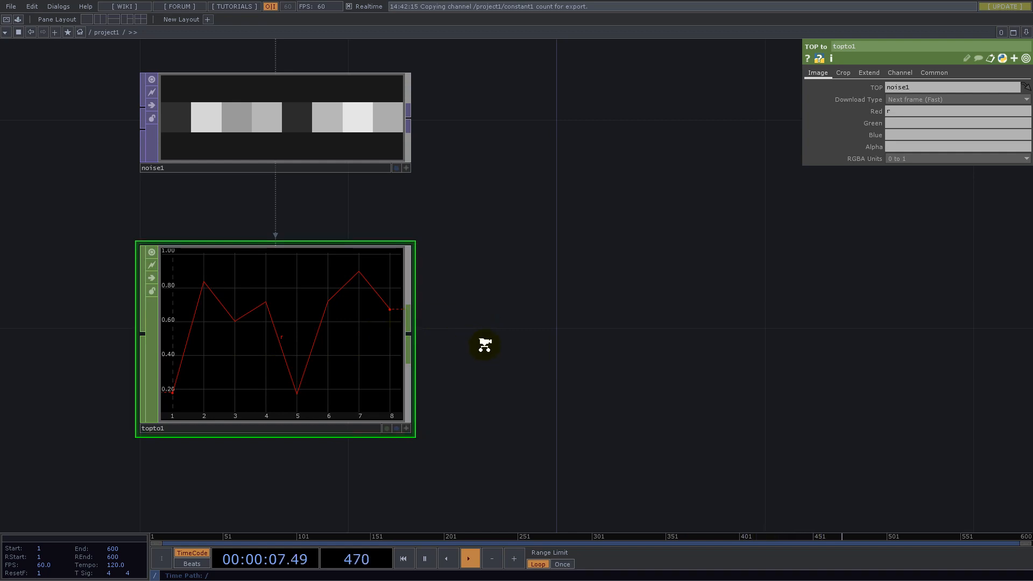
pyautogui.scroll(-6, 484, 345)
pyautogui.moveTo(564, 261); pyautogui.dragTo(429, 339)
pyautogui.rightClick(309, 307)
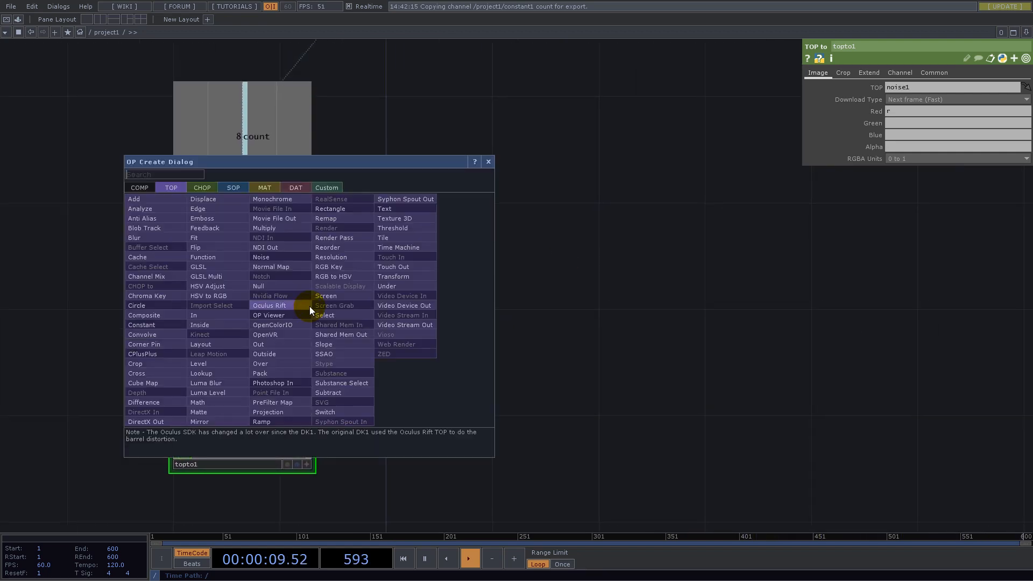
pyautogui.write('lev')
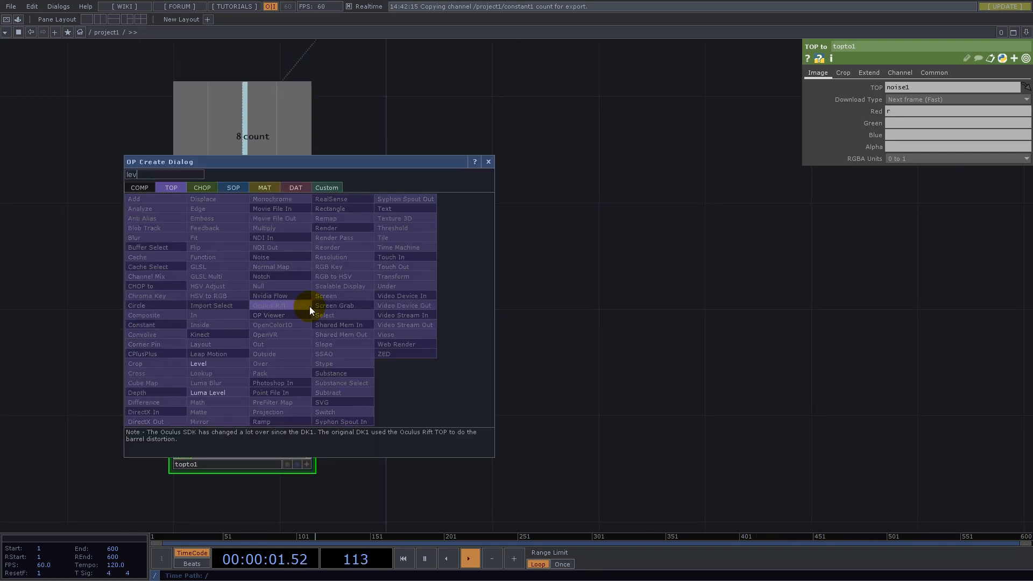
pyautogui.click(221, 364)
pyautogui.click(424, 304)
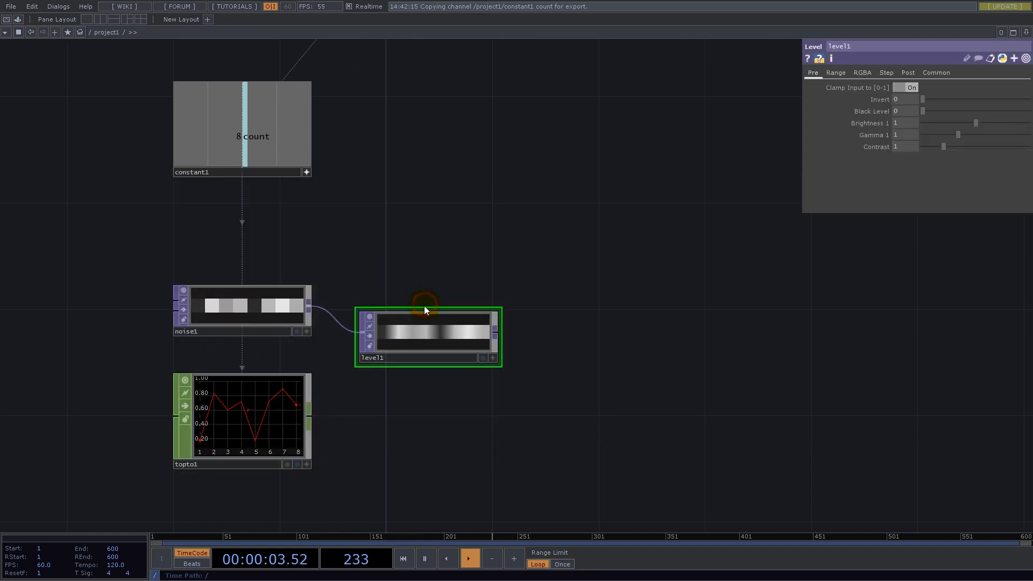
pyautogui.moveTo(421, 343); pyautogui.dragTo(421, 316)
# - Set the Level TOP's input and viewer smoothness to Nearest Pixel and turn off its node viewer
pyautogui.click(934, 78)
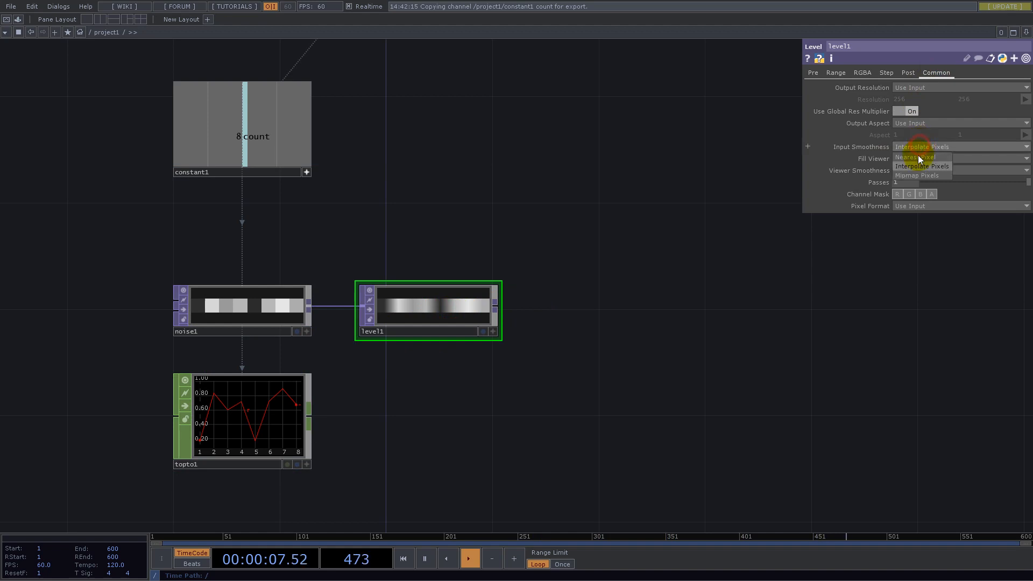
pyautogui.click(922, 169)
pyautogui.click(925, 181)
pyautogui.click(369, 295)
pyautogui.click(369, 292)
# - Add a Null TOP well to the right of the Level TOP, wired to its output, and turn off its node viewer
pyautogui.moveTo(445, 208); pyautogui.dragTo(220, 245)
pyautogui.rightClick(274, 346)
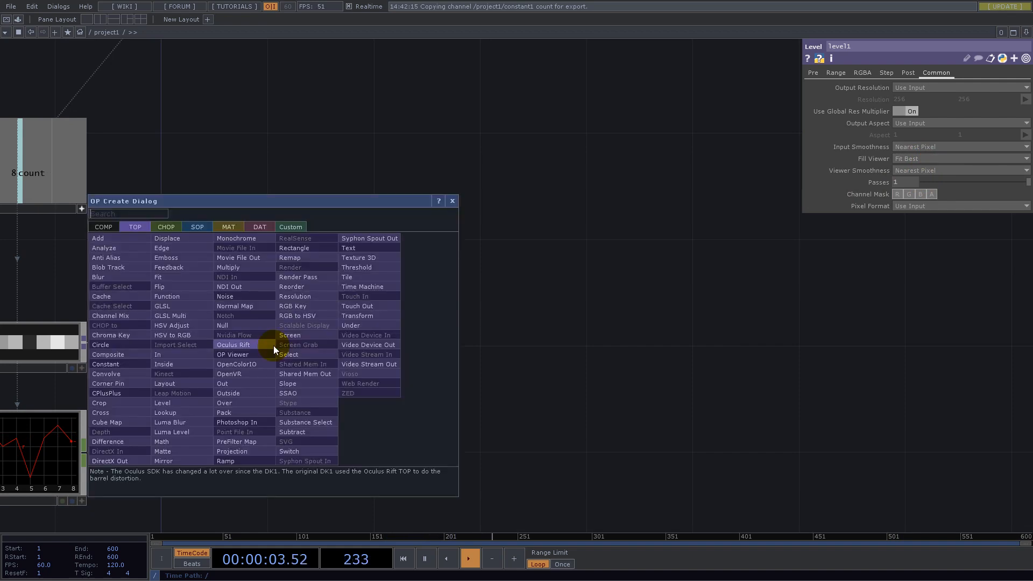
pyautogui.write('nul')
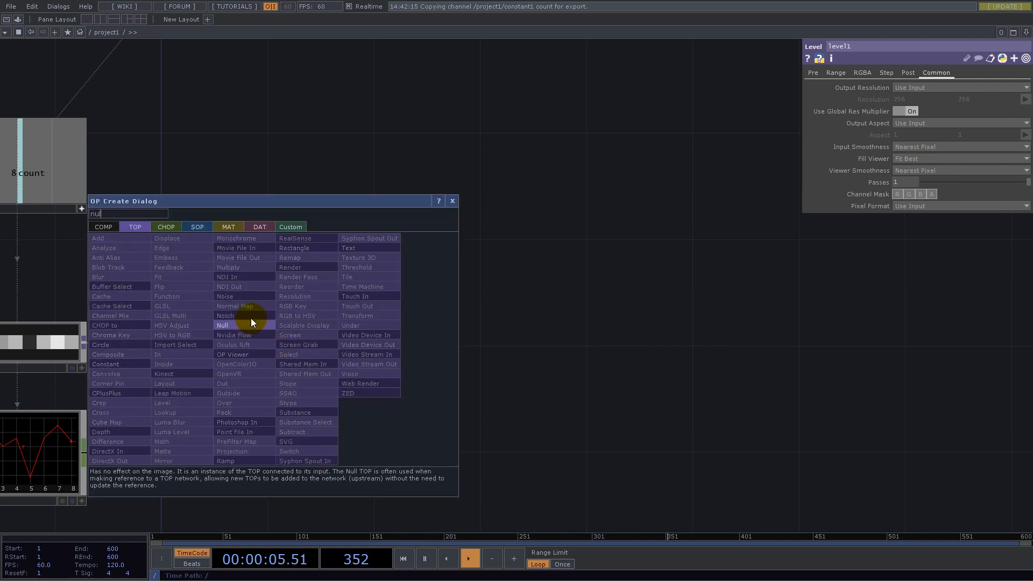
pyautogui.click(251, 325)
pyautogui.click(854, 397)
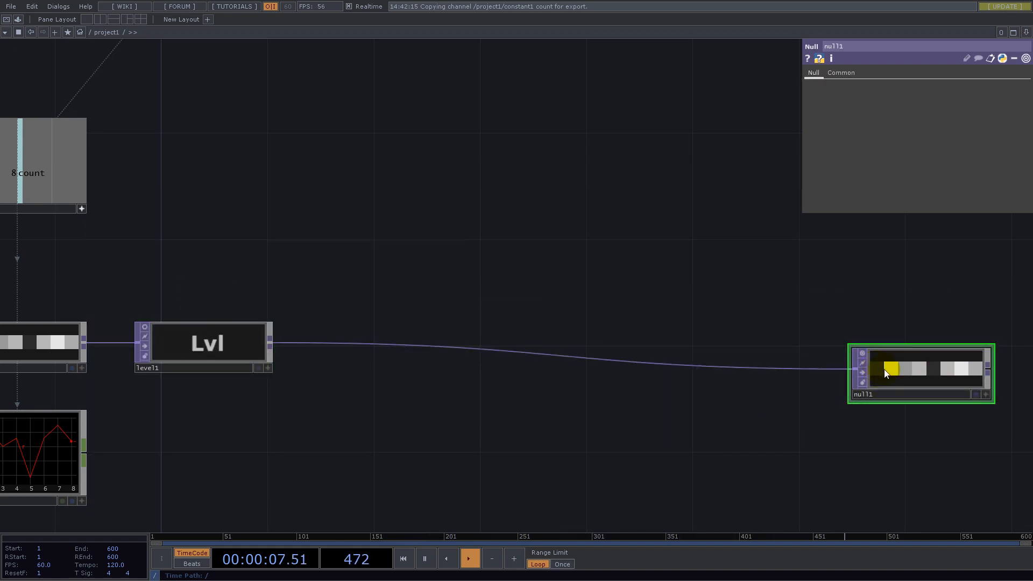
pyautogui.moveTo(875, 364); pyautogui.dragTo(908, 364)
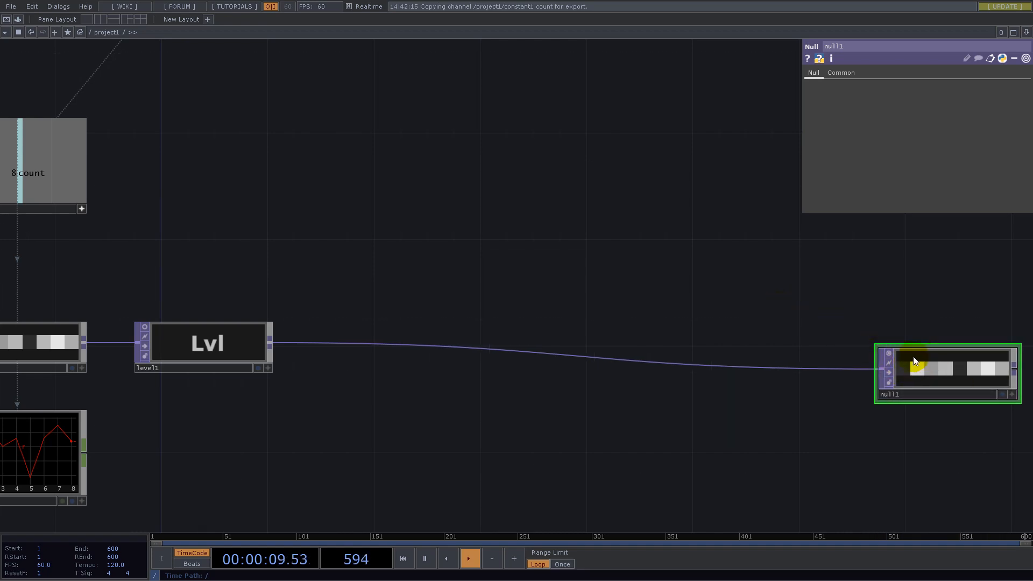
pyautogui.click(888, 354)
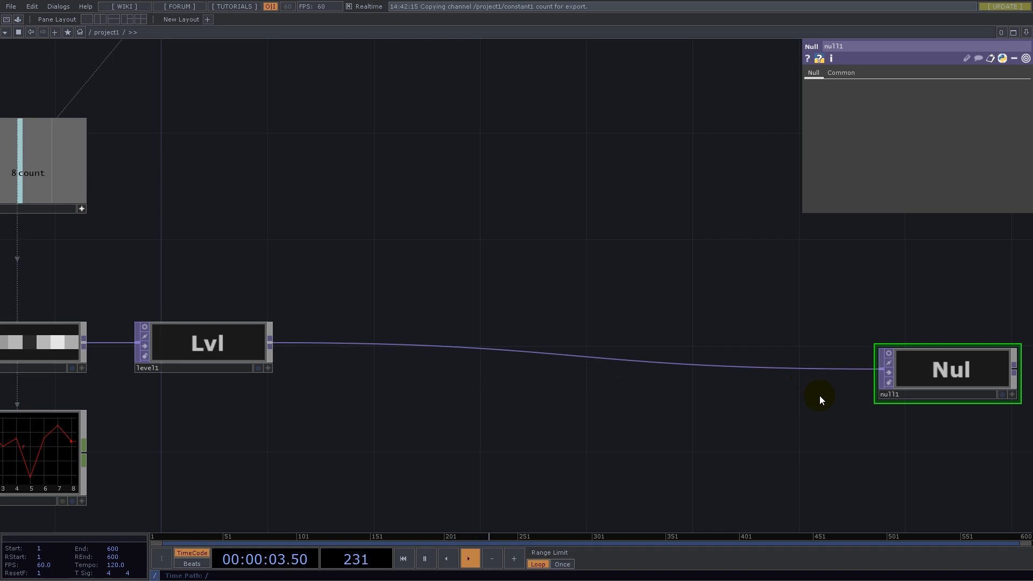
# - Insert a second Null TOP into the wire between the Level TOP and the end Null
pyautogui.rightClick(512, 351)
pyautogui.click(527, 339)
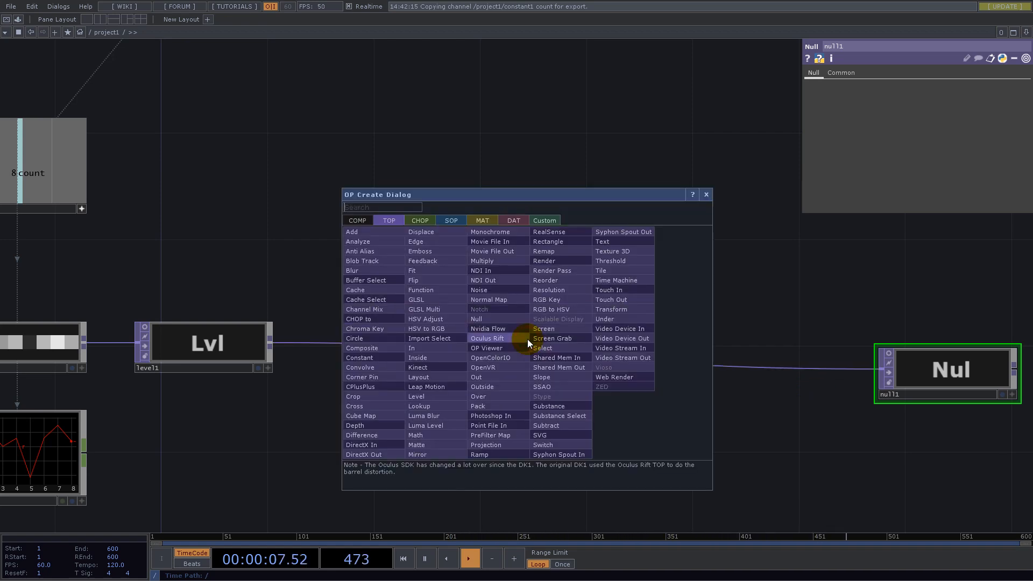
pyautogui.write('nul')
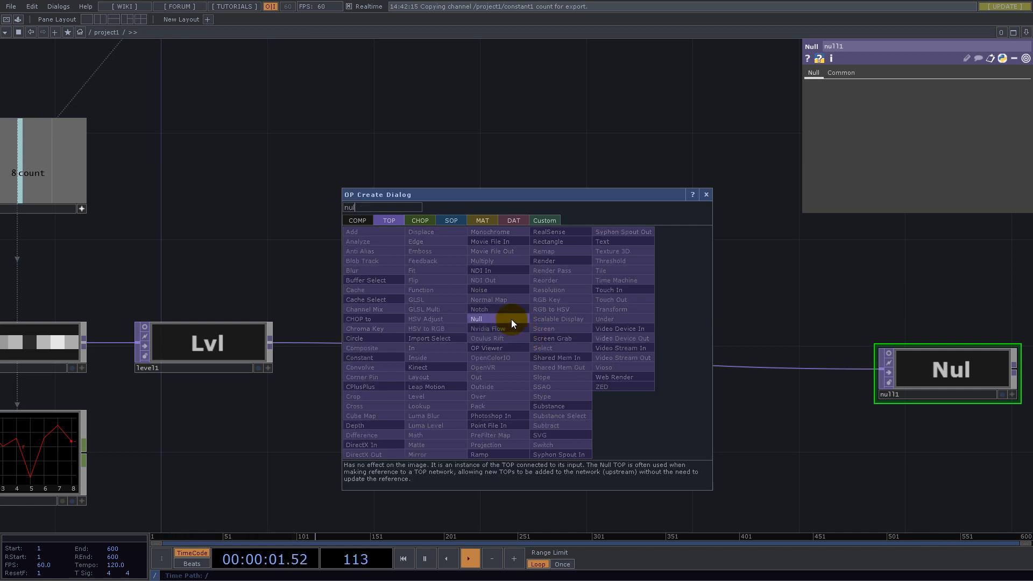
pyautogui.click(511, 320)
pyautogui.click(524, 367)
# - Collapse the middle Null TOP into a Base component and move it closer to the Level TOP
pyautogui.moveTo(382, 258); pyautogui.dragTo(571, 461)
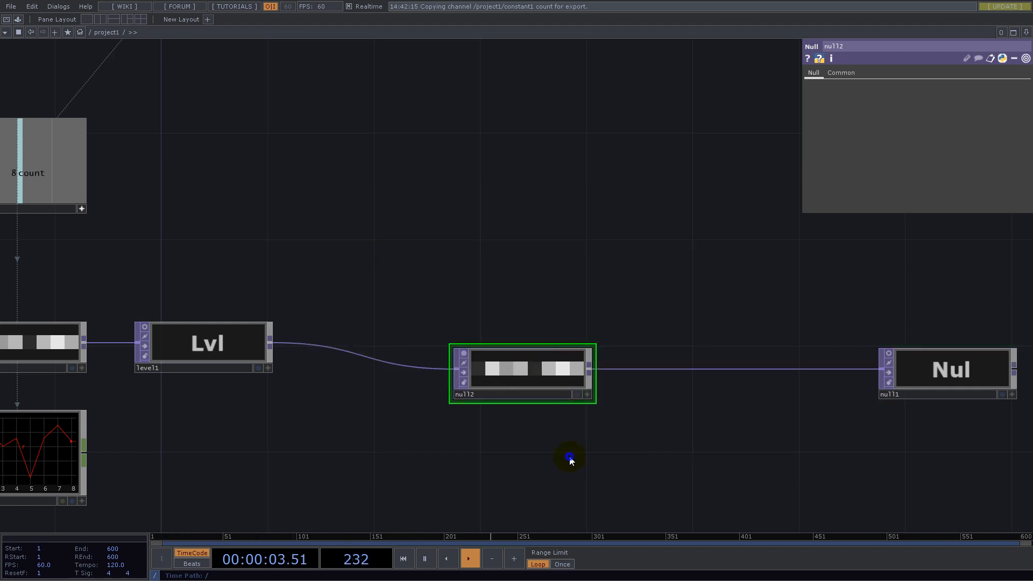
pyautogui.rightClick(570, 459)
pyautogui.click(615, 521)
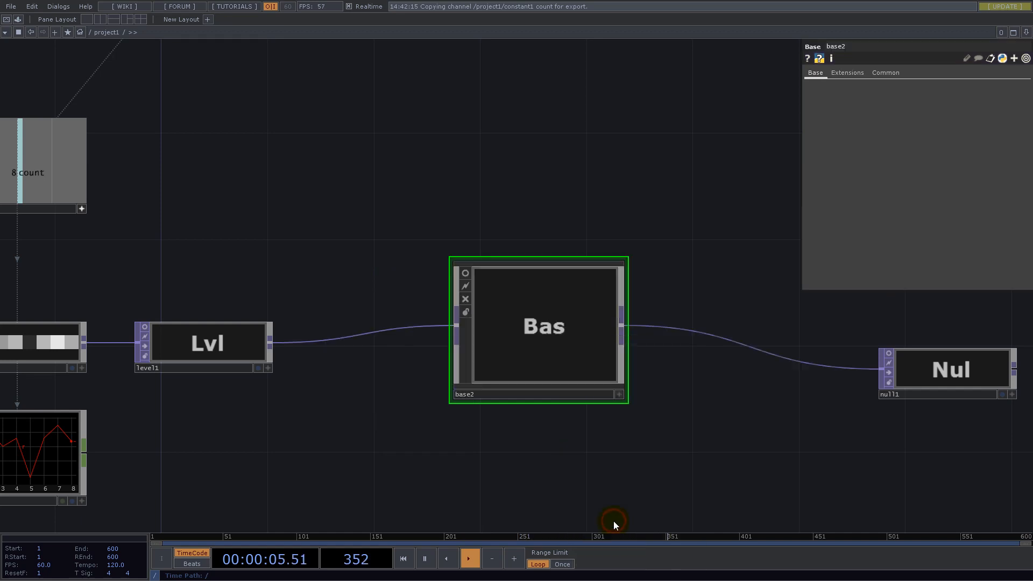
pyautogui.moveTo(540, 299); pyautogui.dragTo(492, 334)
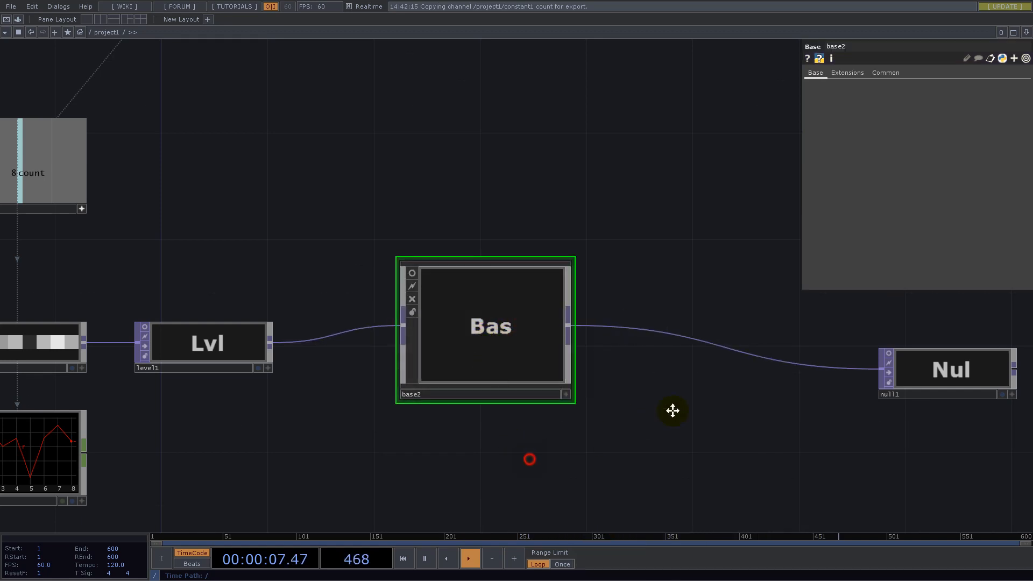
pyautogui.moveTo(529, 459); pyautogui.dragTo(689, 403)
# - Rename the Base component as f_Sx and align it in the chain between the Level and Null TOPs
pyautogui.click(599, 340)
pyautogui.write('f_Sx')
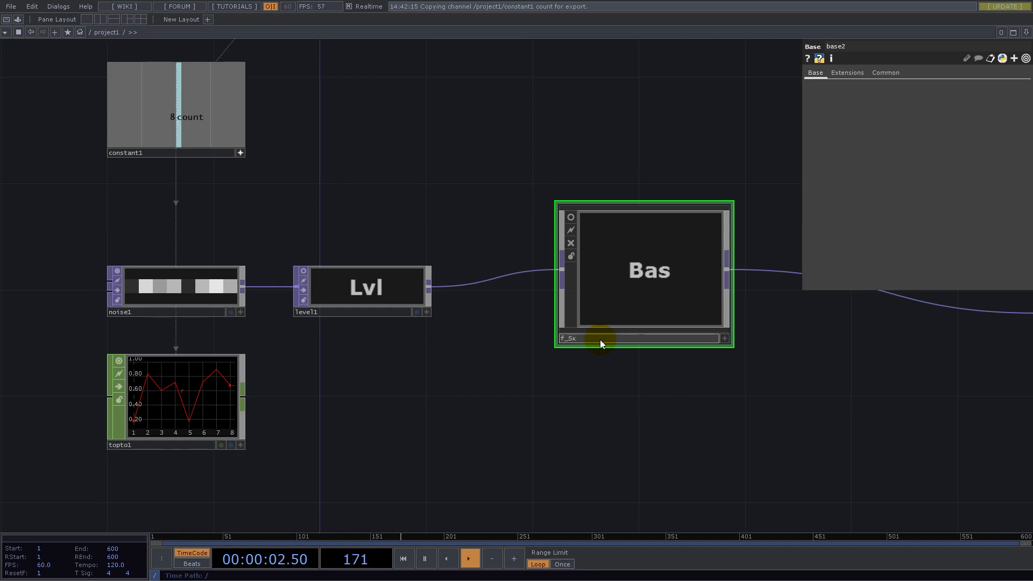
pyautogui.press('Return')
pyautogui.moveTo(660, 272); pyautogui.dragTo(676, 299)
pyautogui.moveTo(652, 341); pyautogui.dragTo(635, 317)
# - Enter the f_Sx component, delete its inner Null TOP and move the Out TOP far to the right
pyautogui.doubleClick(656, 314)
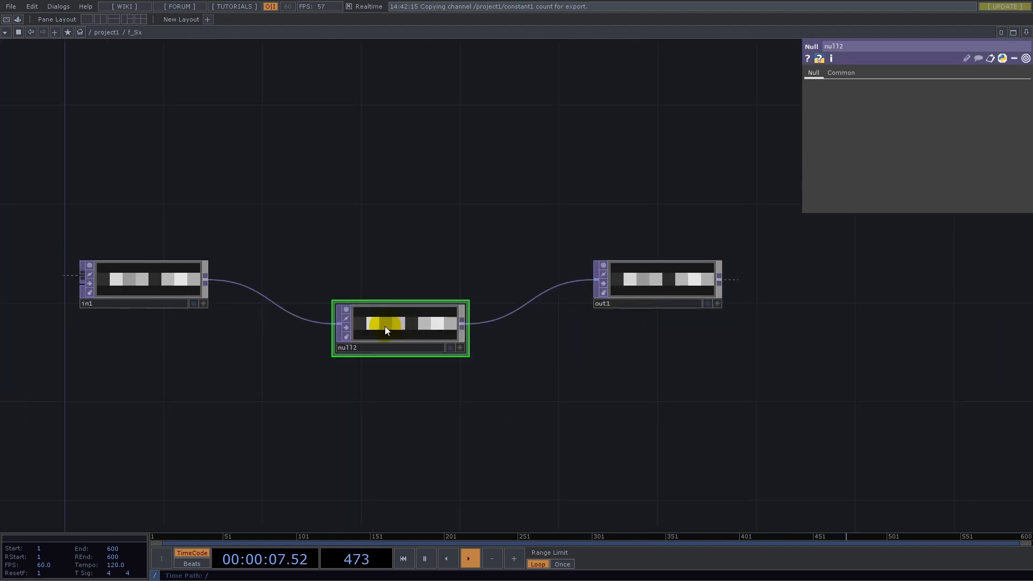
pyautogui.press('Delete')
pyautogui.moveTo(652, 283); pyautogui.dragTo(918, 277)
pyautogui.moveTo(833, 359); pyautogui.dragTo(466, 388)
pyautogui.moveTo(650, 301); pyautogui.dragTo(848, 276)
pyautogui.moveTo(482, 362); pyautogui.dragTo(848, 349)
pyautogui.moveTo(454, 383); pyautogui.dragTo(519, 365)
# - Branch an Analyze TOP off the In TOP's output and place it below the wire to the Out TOP
pyautogui.click(253, 294)
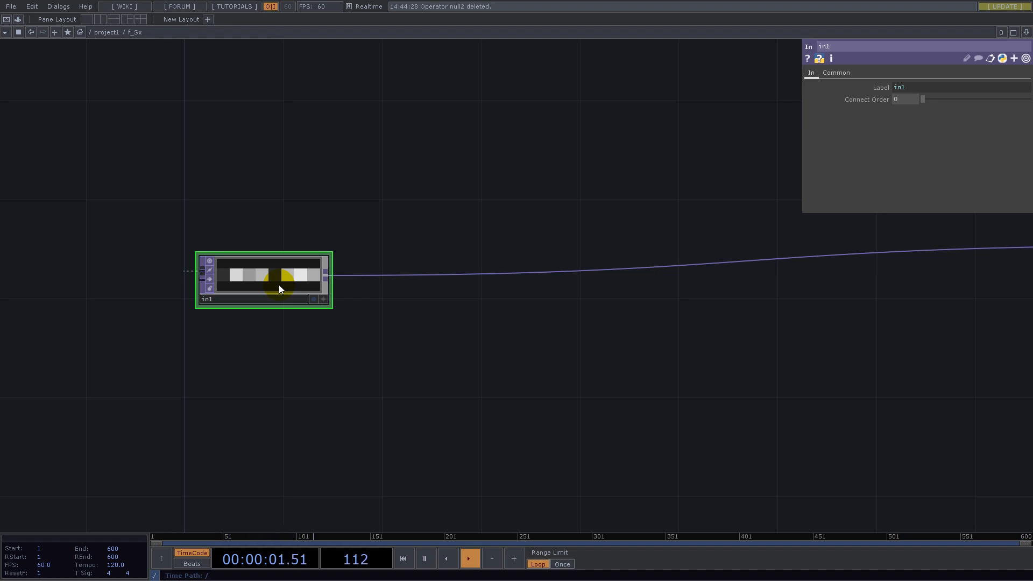
pyautogui.scroll(-5, 407, 292)
pyautogui.scroll(5, 398, 295)
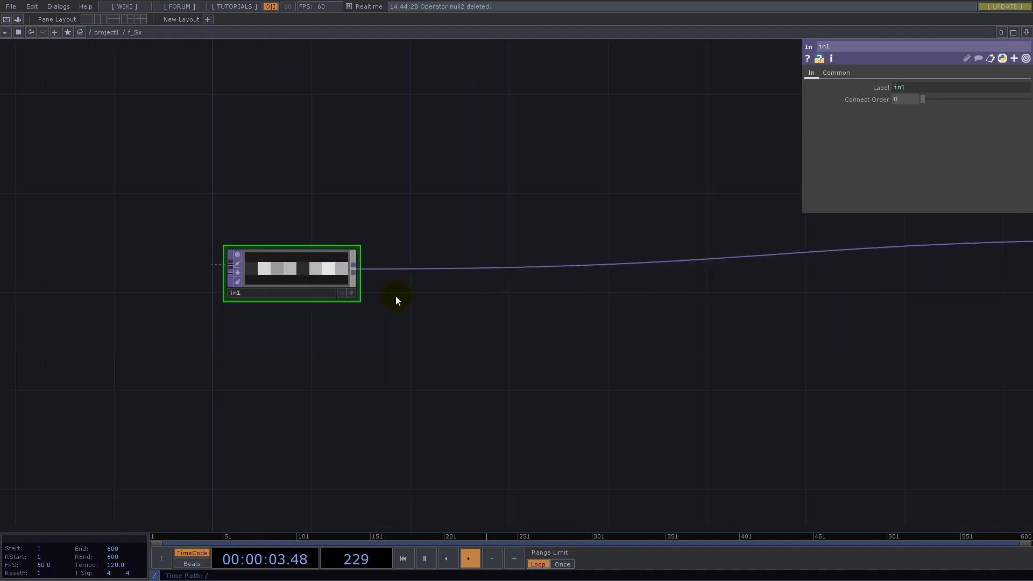
pyautogui.rightClick(355, 270)
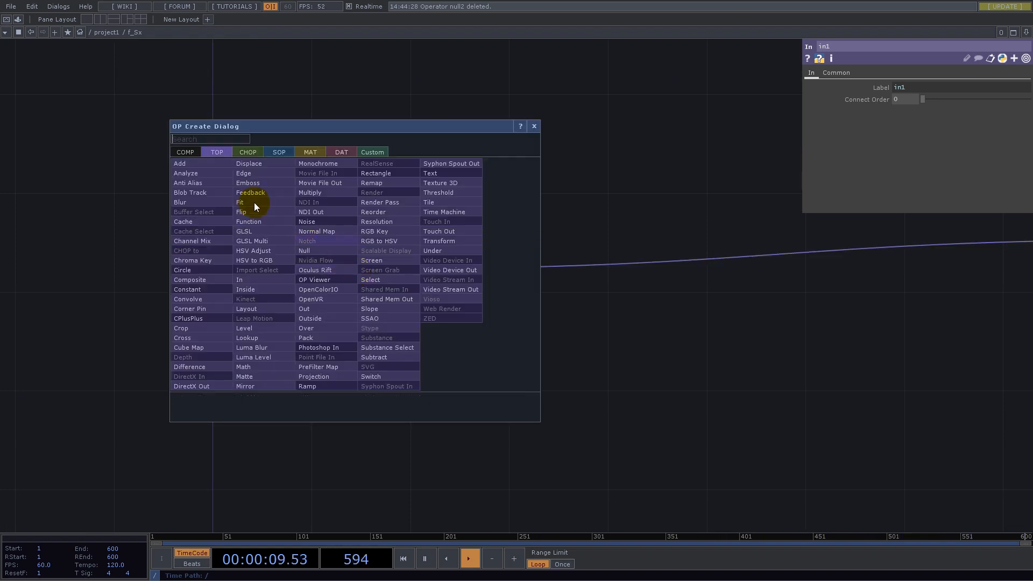
pyautogui.click(195, 172)
pyautogui.click(495, 337)
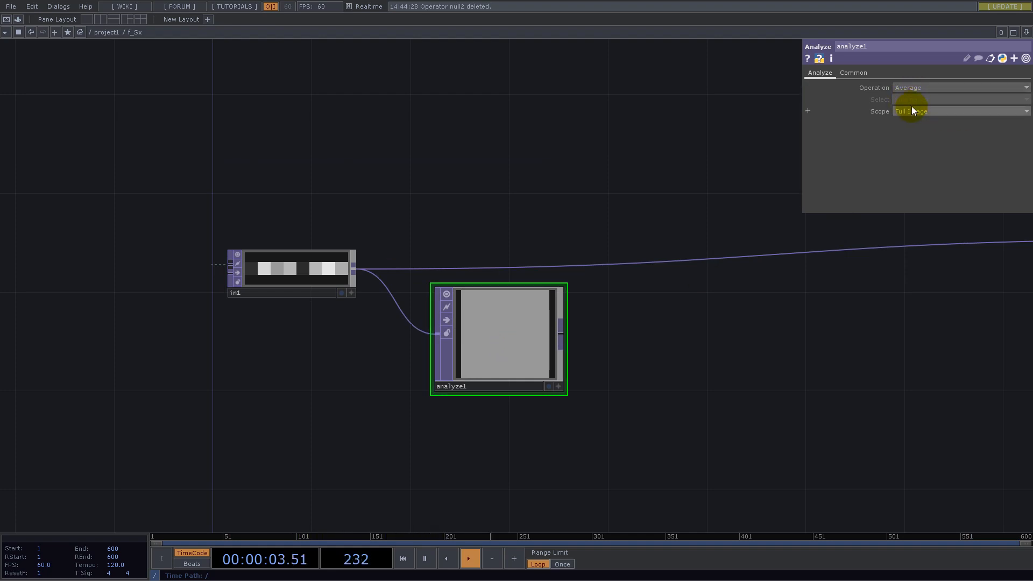
pyautogui.moveTo(783, 320); pyautogui.dragTo(708, 232)
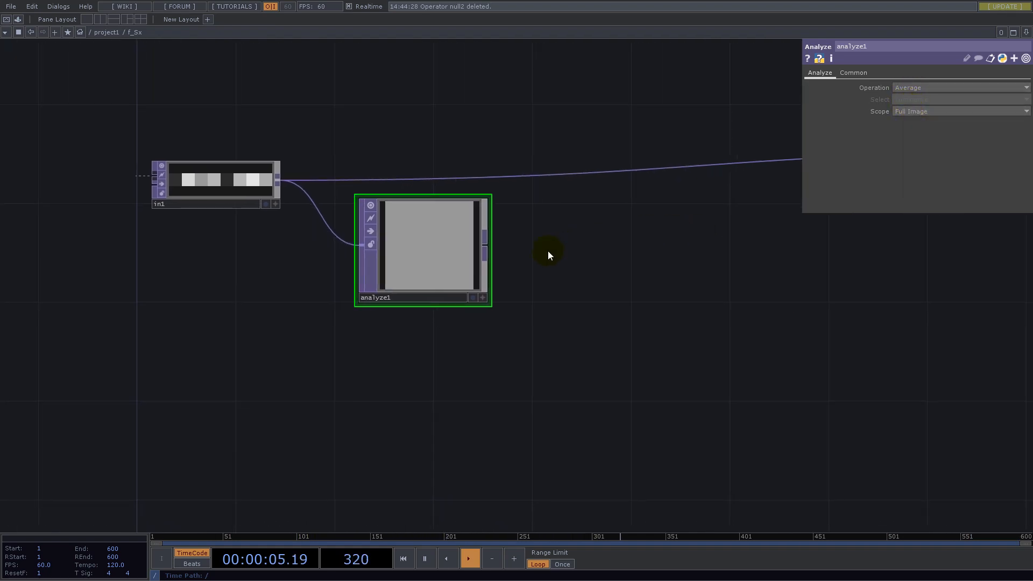
# - Add a Math TOP after the Analyze TOP's output and place it beside the Analyze TOP
pyautogui.rightClick(483, 247)
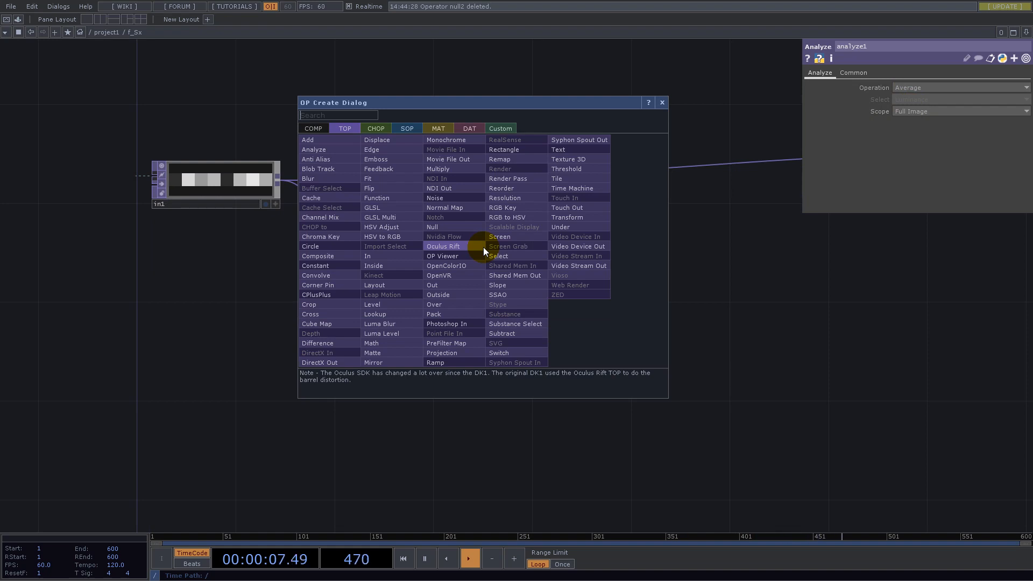
pyautogui.write('math')
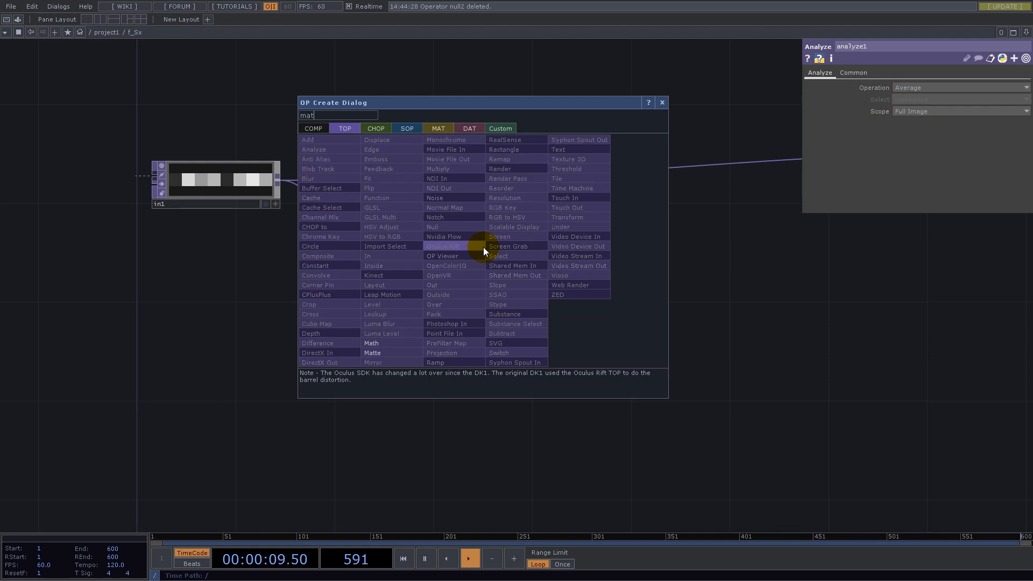
pyautogui.click(382, 339)
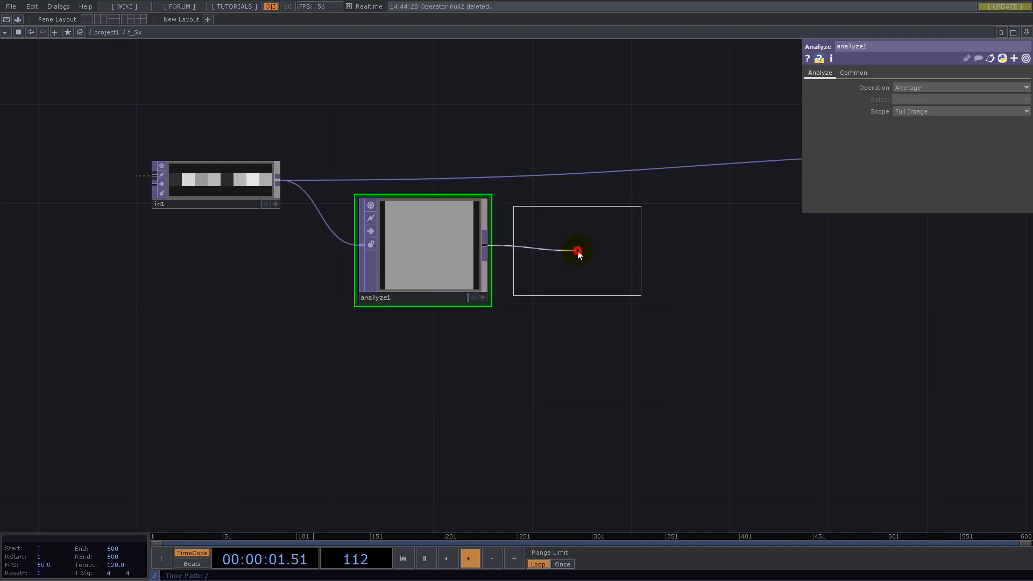
pyautogui.click(576, 253)
pyautogui.scroll(-5, 671, 254)
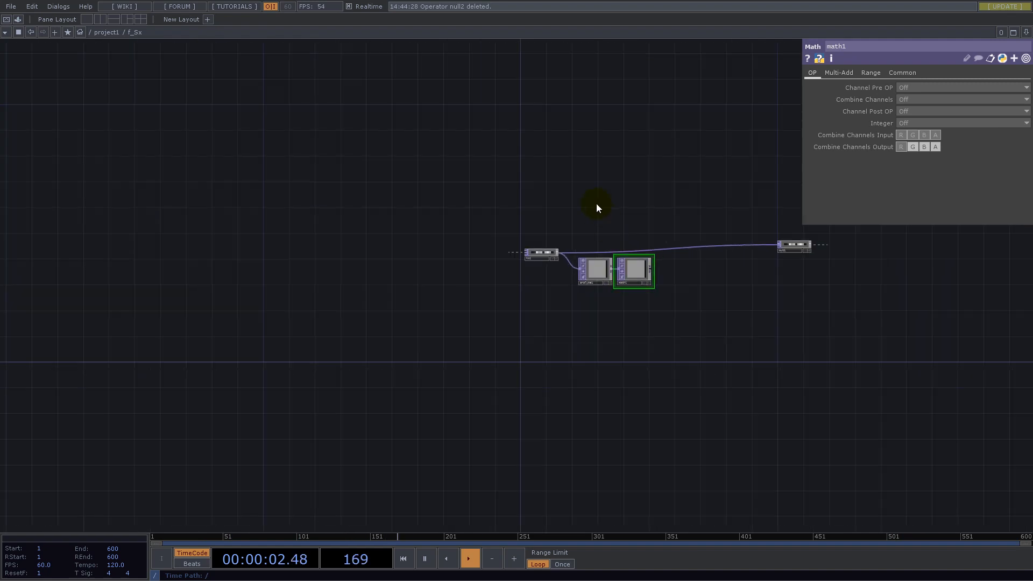
# - Split the network view into two side-by-side panes, showing project1 in one and the f_Sx network in the other
pyautogui.click(1026, 32)
pyautogui.click(962, 54)
pyautogui.scroll(-8, 201, 335)
pyautogui.moveTo(128, 129); pyautogui.dragTo(346, 347)
pyautogui.scroll(-3, 208, 284)
pyautogui.scroll(7, 137, 351)
pyautogui.moveTo(842, 367); pyautogui.dragTo(666, 357)
pyautogui.scroll(-4, 679, 355)
pyautogui.scroll(6, 825, 312)
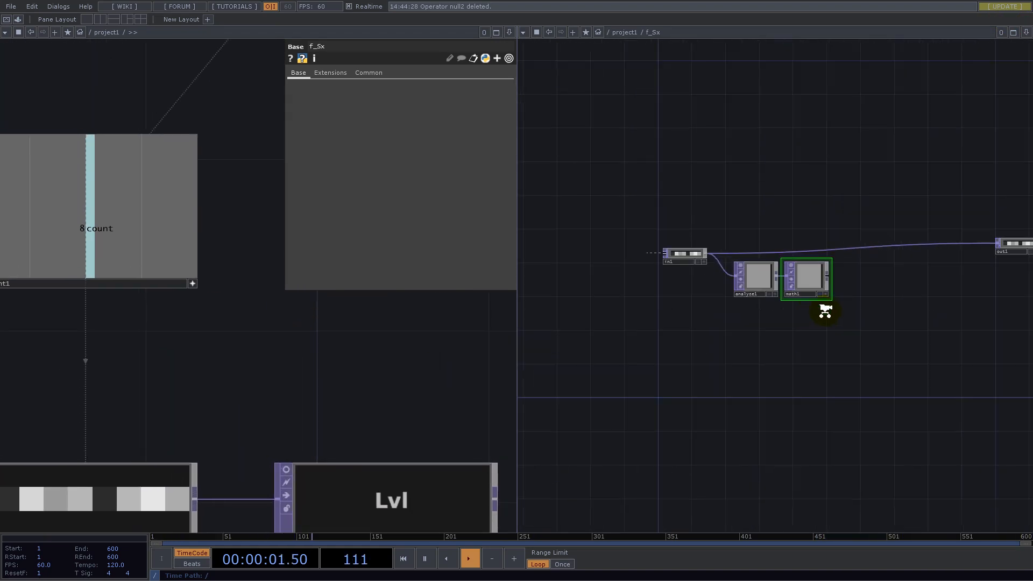
# - Reference the constant1 CHOP's count channel in the Math TOP's Multiply parameter
pyautogui.scroll(6, 825, 311)
pyautogui.moveTo(770, 192); pyautogui.dragTo(728, 319)
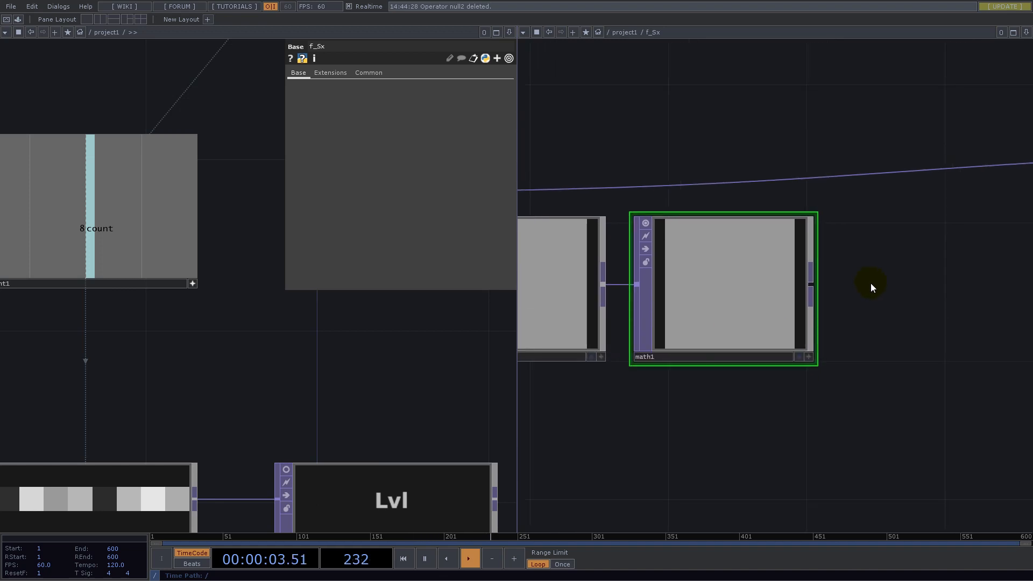
pyautogui.press('p')
pyautogui.moveTo(97, 229); pyautogui.dragTo(916, 95)
pyautogui.scroll(-4, 723, 322)
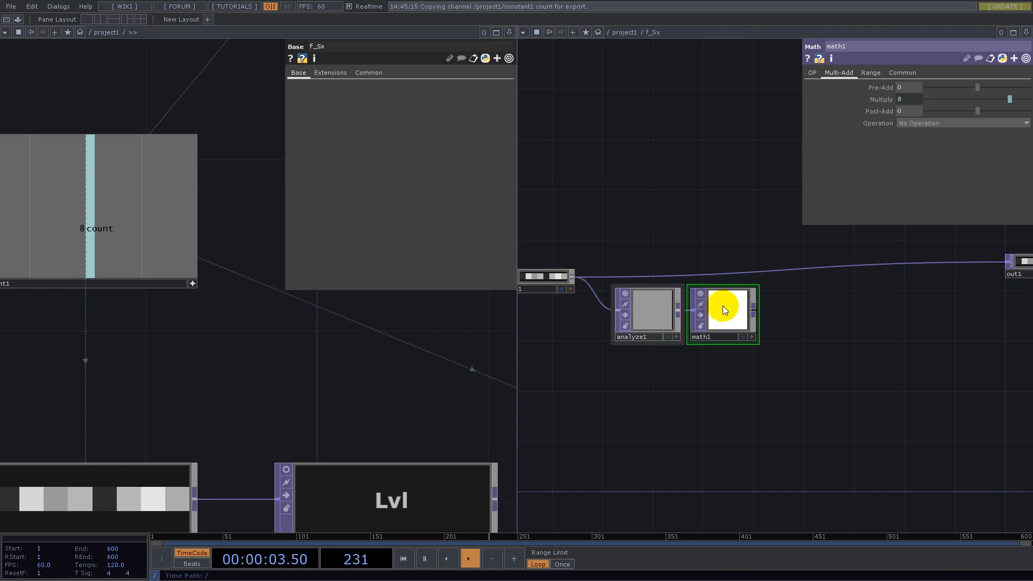
# - Create a TOP to CHOP from the Math TOP's output and place it directly below the Math TOP
pyautogui.rightClick(754, 311)
pyautogui.click(647, 193)
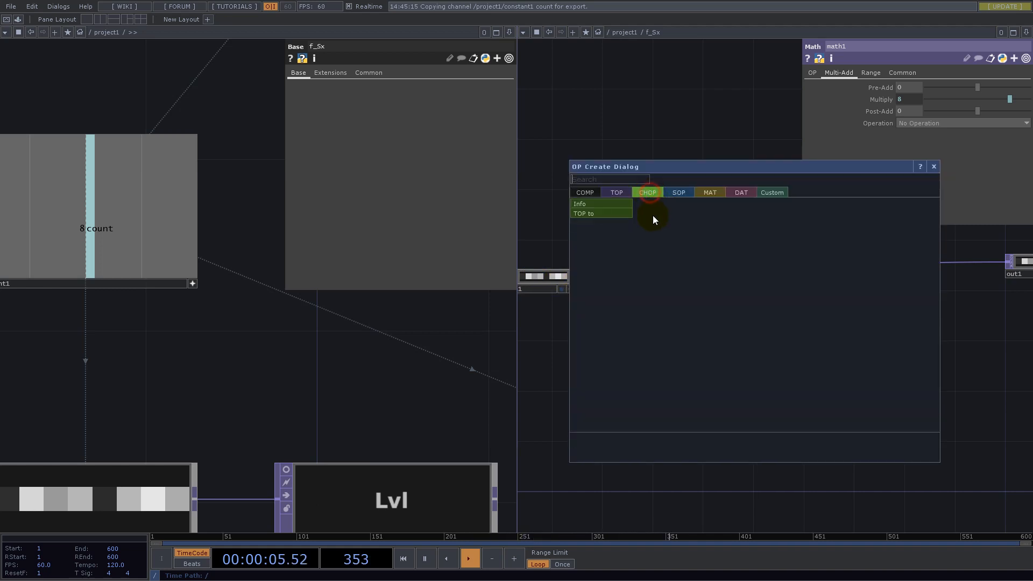
pyautogui.click(598, 215)
pyautogui.click(725, 383)
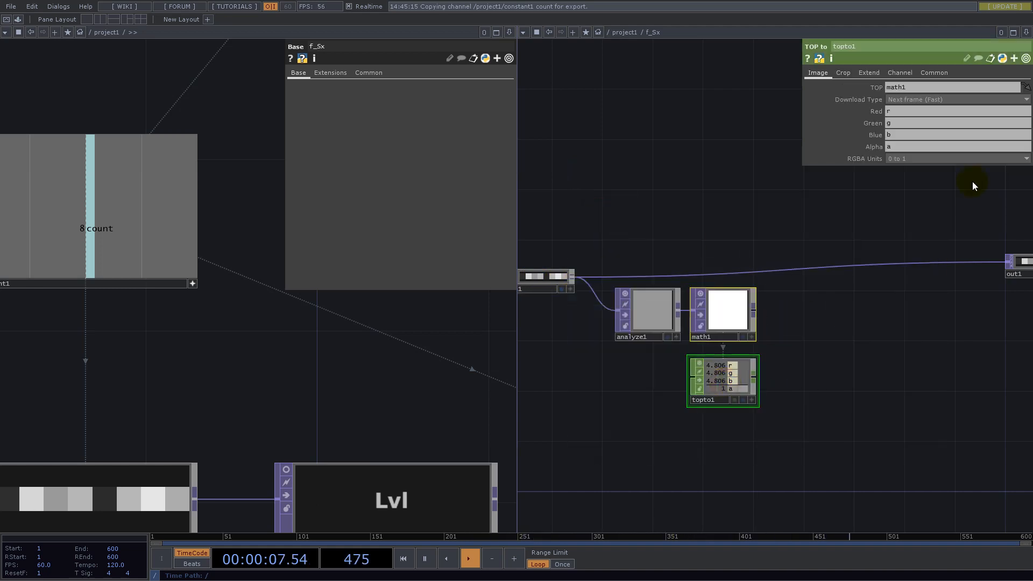
# - Clear the Green, Blue and Alpha channel names of the TOP to CHOP, keeping only r
pyautogui.press('BackSpace')
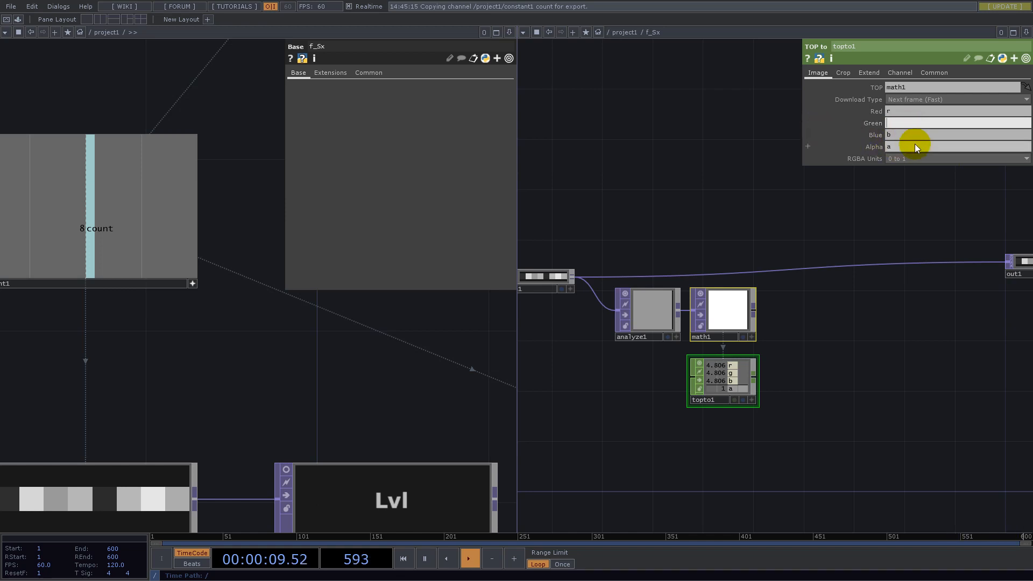
pyautogui.press('BackSpace')
pyautogui.moveTo(902, 137); pyautogui.dragTo(843, 147)
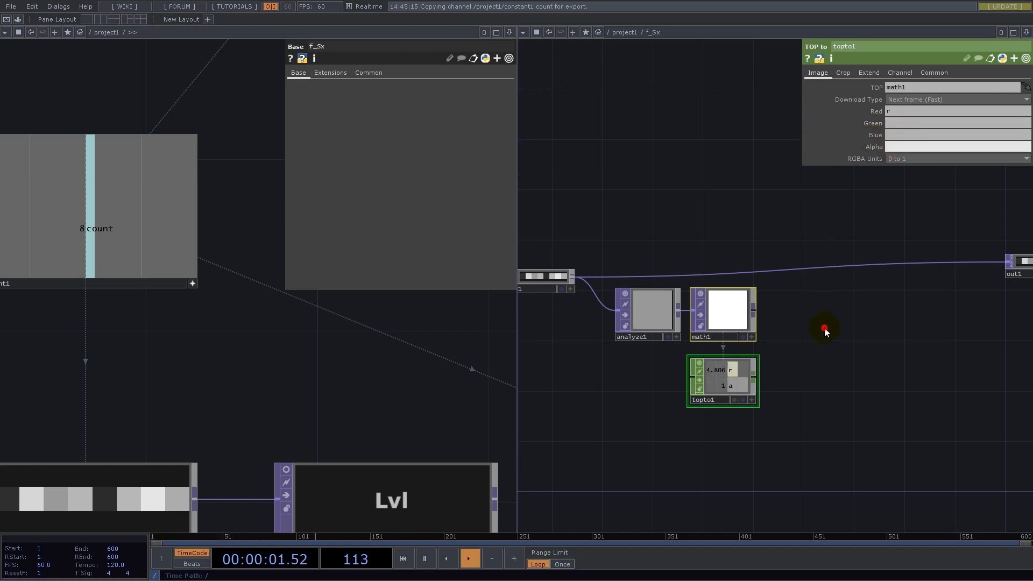
pyautogui.press('BackSpace')
pyautogui.scroll(3, 745, 374)
pyautogui.scroll(-2, 844, 295)
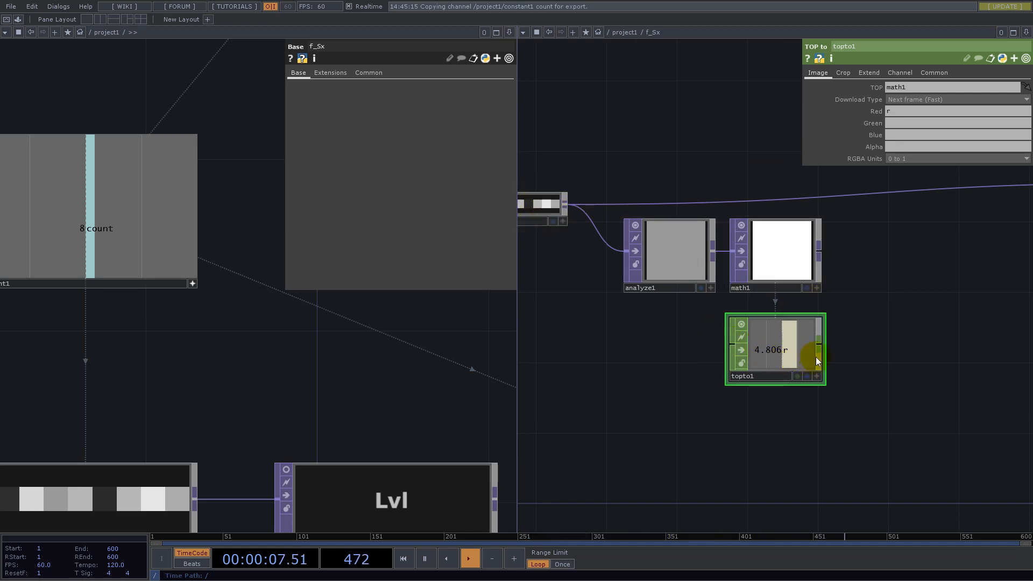
# - Move the Analyze, Math and TOP to operators together farther below the wire between the In and Out TOPs
pyautogui.moveTo(894, 289)
pyautogui.mouseDown()
pyautogui.moveTo(775, 312)
pyautogui.moveTo(884, 282)
pyautogui.mouseUp()
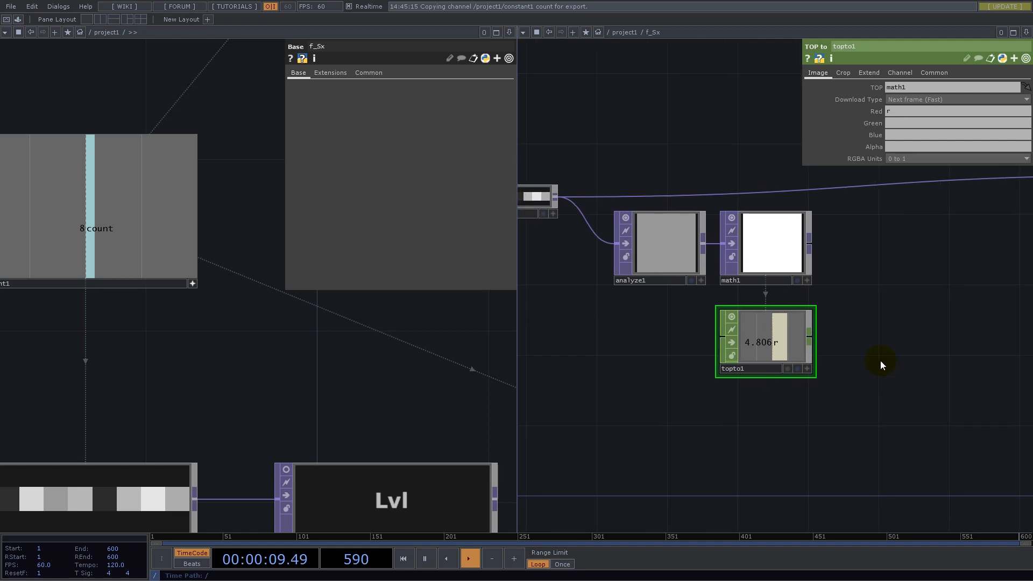
pyautogui.moveTo(668, 223); pyautogui.dragTo(665, 221, button='right')
pyautogui.moveTo(663, 243); pyautogui.dragTo(734, 296)
pyautogui.moveTo(936, 306); pyautogui.dragTo(872, 304)
pyautogui.scroll(-3, 848, 346)
pyautogui.moveTo(924, 328); pyautogui.dragTo(762, 339)
pyautogui.scroll(2, 581, 323)
pyautogui.moveTo(675, 290); pyautogui.dragTo(765, 304)
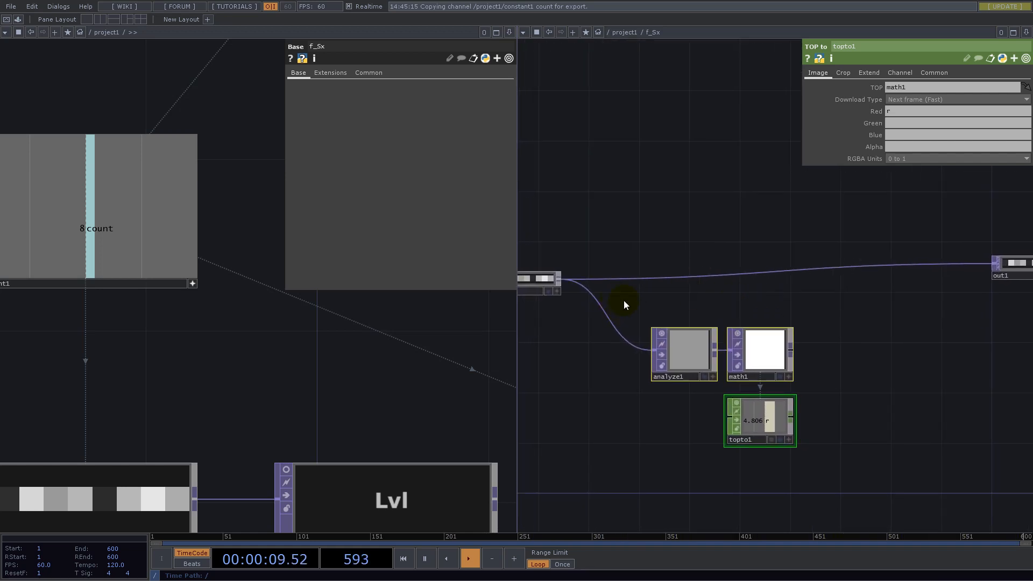
pyautogui.rightClick(724, 276)
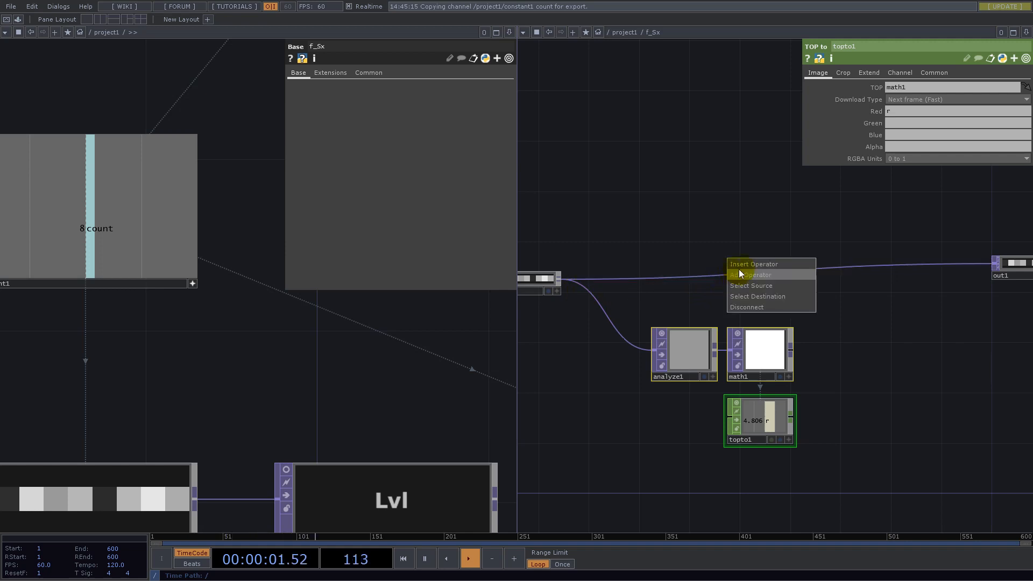
pyautogui.click(746, 264)
pyautogui.write('con')
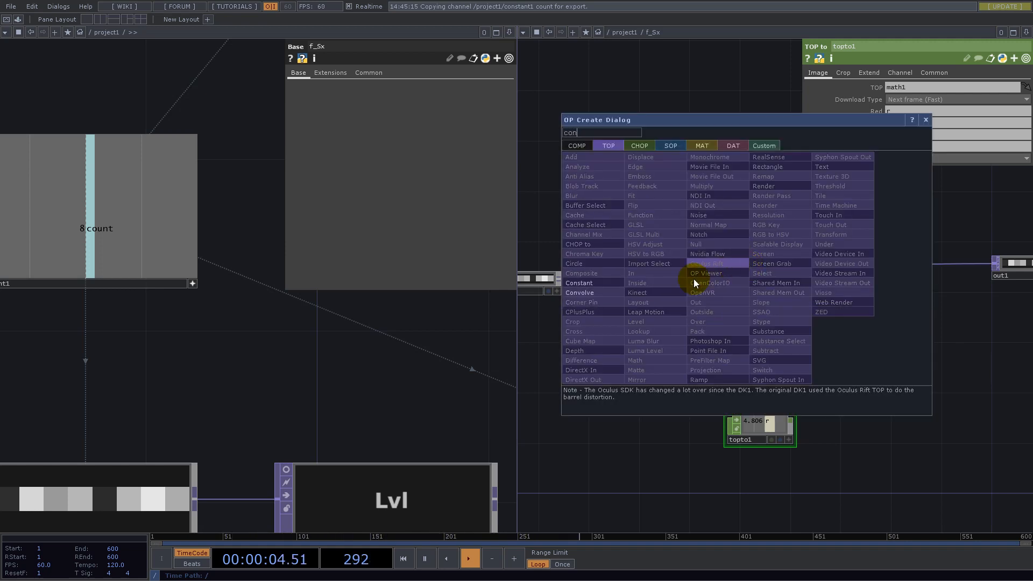
pyautogui.click(598, 283)
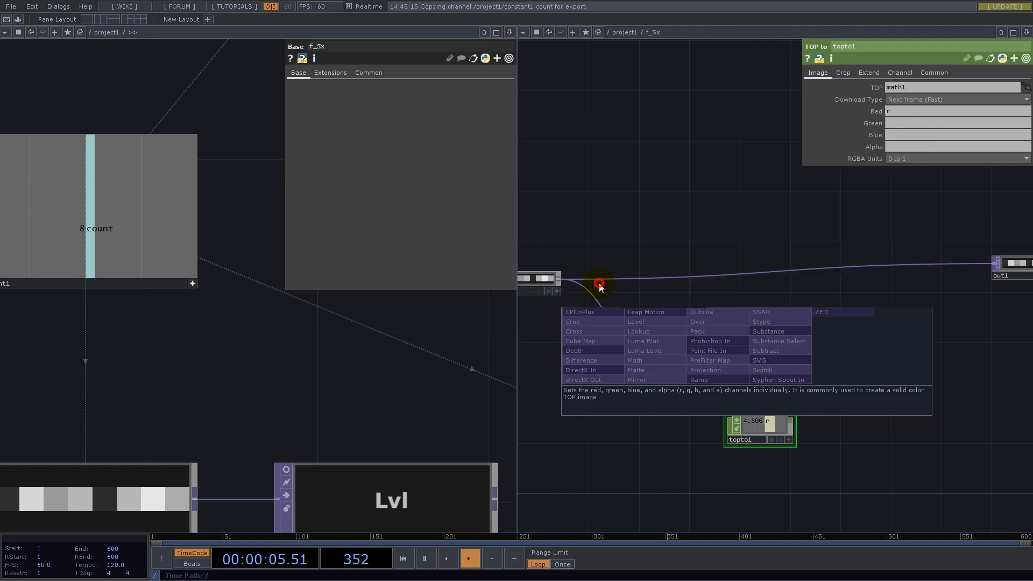
pyautogui.click(883, 278)
pyautogui.moveTo(883, 279); pyautogui.dragTo(869, 266)
pyautogui.press('Delete')
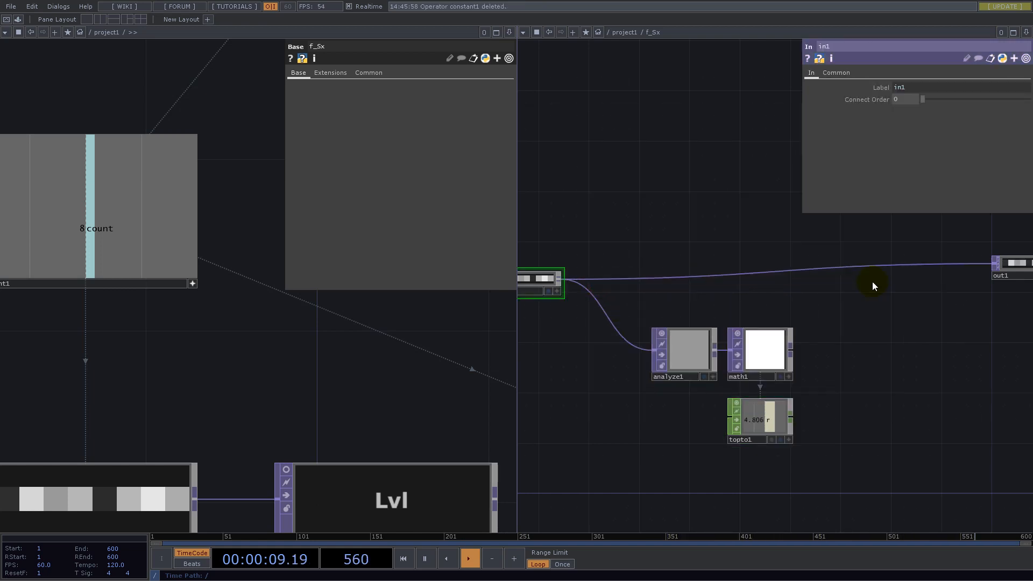
# - Insert a Composite TOP into the wire between the In and Out TOPs, close to the Out TOP
pyautogui.rightClick(823, 267)
pyautogui.click(835, 255)
pyautogui.write('comp')
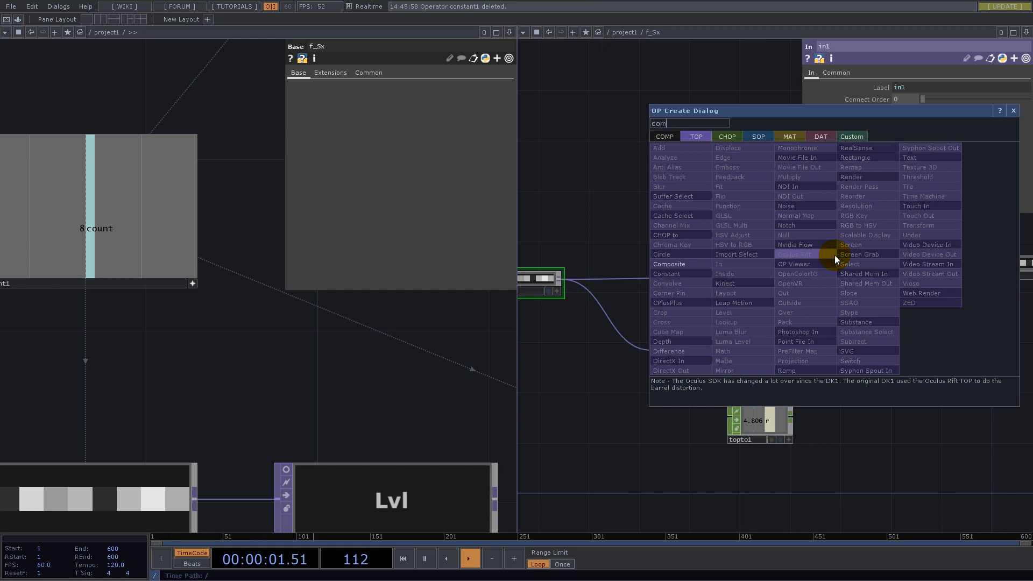
pyautogui.click(689, 263)
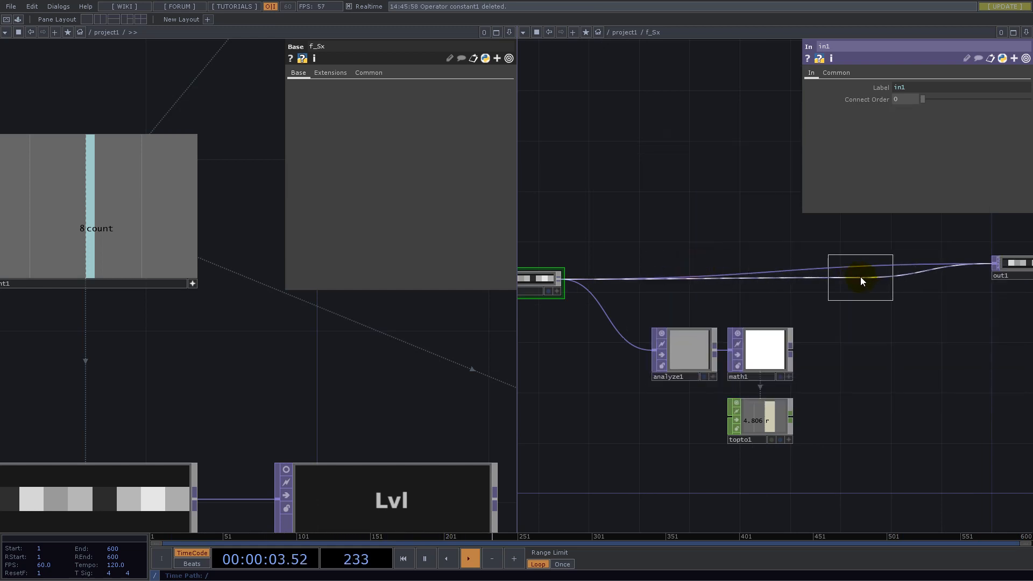
pyautogui.click(860, 278)
# - Close the project1 pane and move the Composite TOP up to line it up with the In TOP's wire
pyautogui.moveTo(664, 405); pyautogui.dragTo(536, 509)
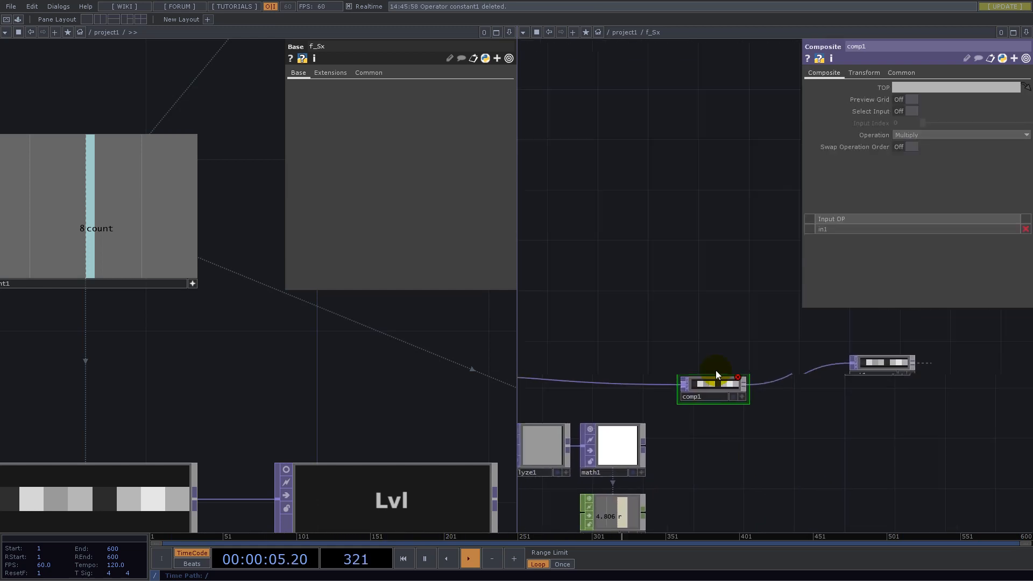
pyautogui.click(509, 32)
pyautogui.click(430, 111)
pyautogui.moveTo(344, 289); pyautogui.dragTo(699, 196)
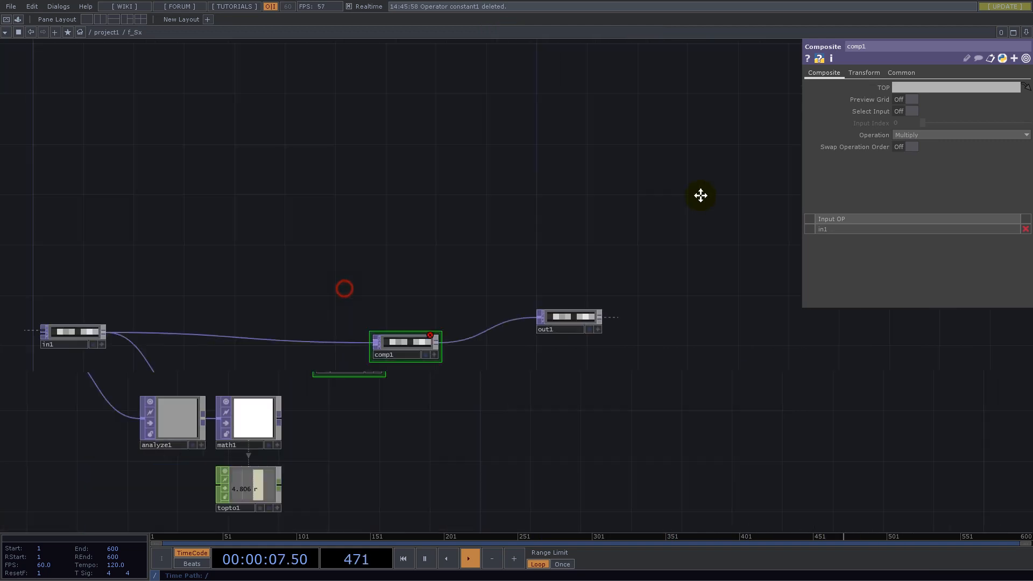
pyautogui.scroll(5, 559, 309)
pyautogui.click(574, 304)
pyautogui.moveTo(574, 305); pyautogui.dragTo(622, 256)
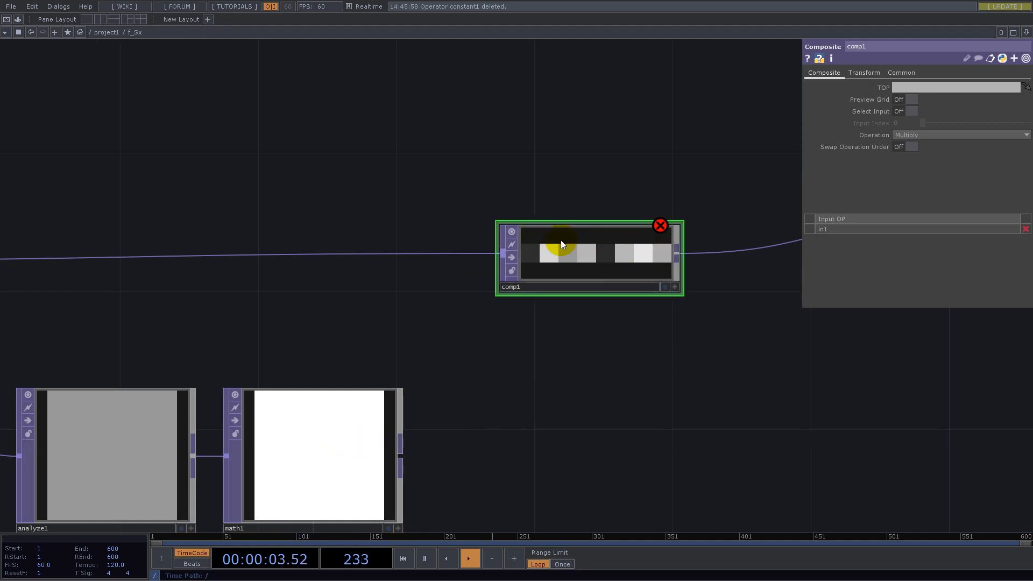
pyautogui.moveTo(573, 420); pyautogui.dragTo(491, 309)
pyautogui.scroll(-5, 479, 315)
pyautogui.scroll(4, 458, 318)
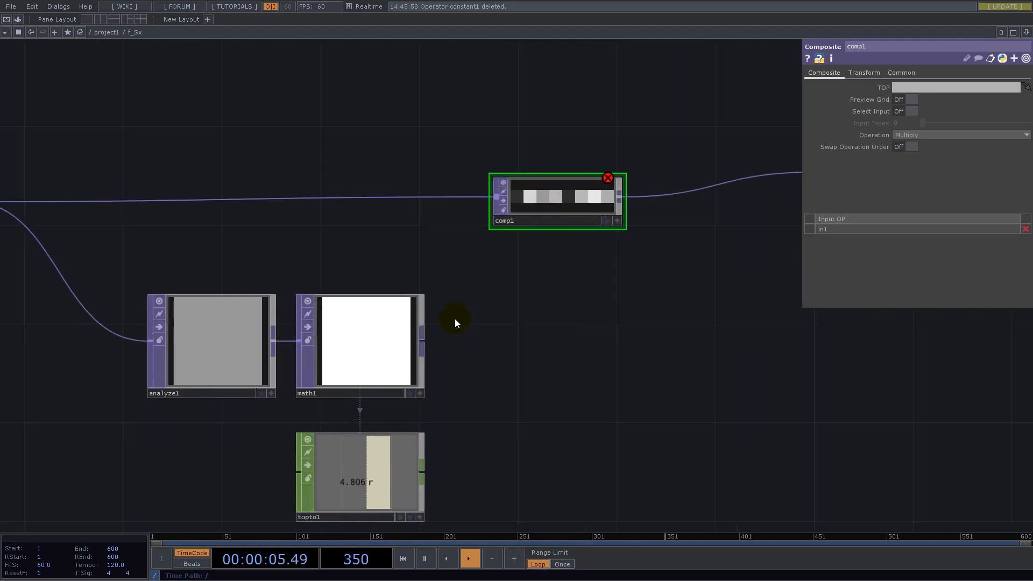
# - Add a Fit TOP after the Math TOP directly below the Composite TOP, and show the Composite's Transform parameters
pyautogui.rightClick(420, 342)
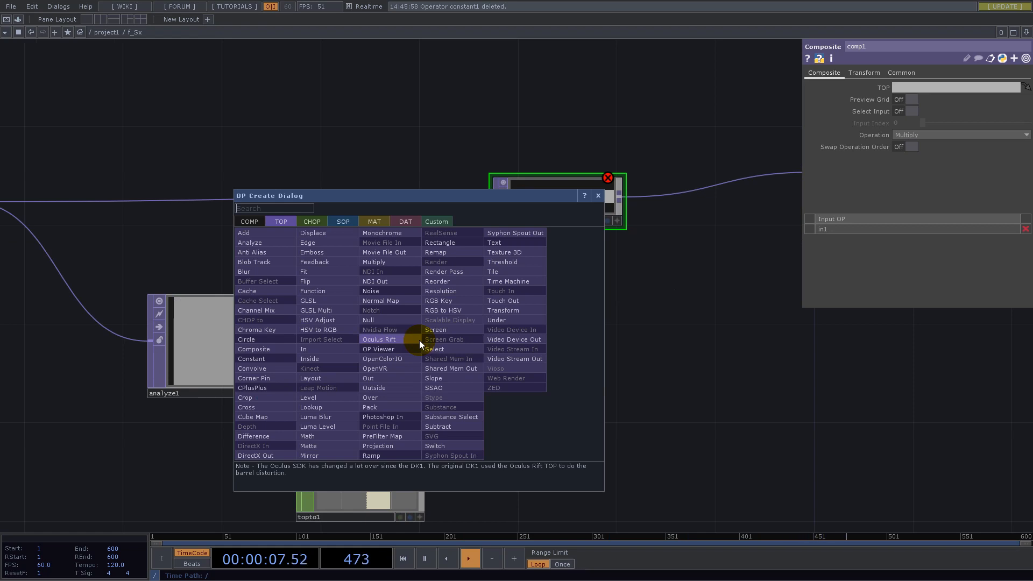
pyautogui.click(318, 271)
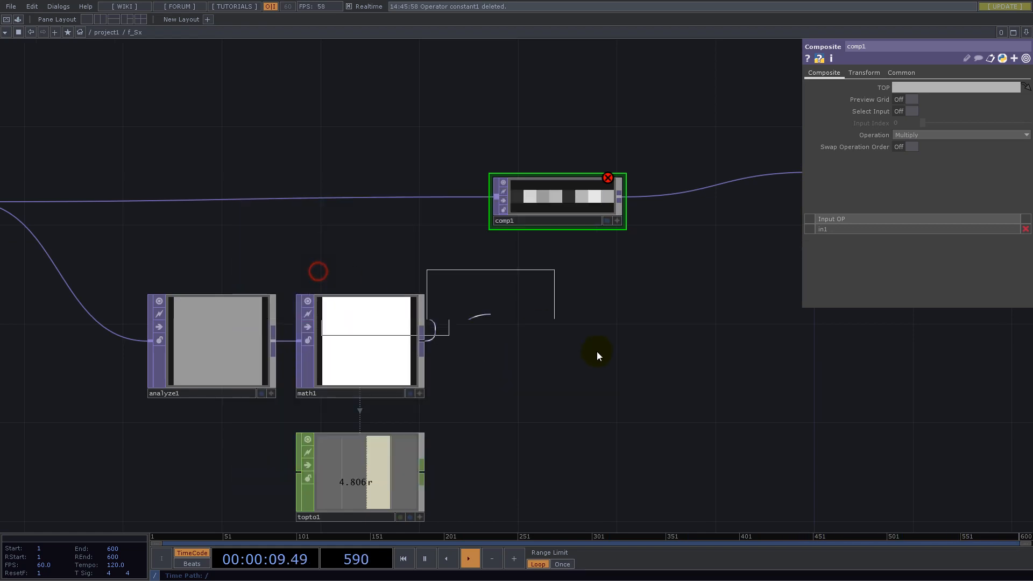
pyautogui.click(554, 339)
pyautogui.moveTo(554, 319); pyautogui.dragTo(574, 299)
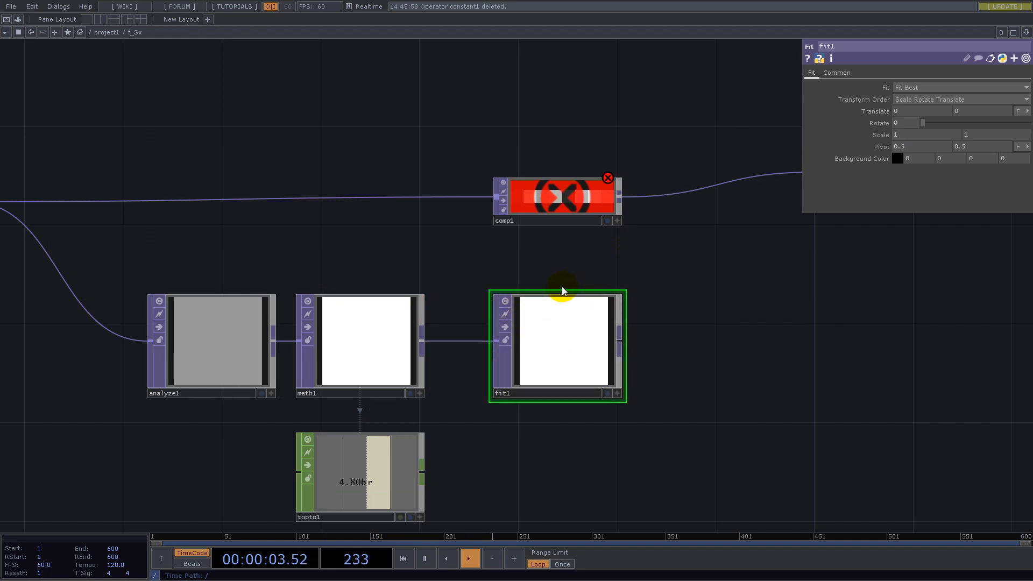
pyautogui.click(558, 197)
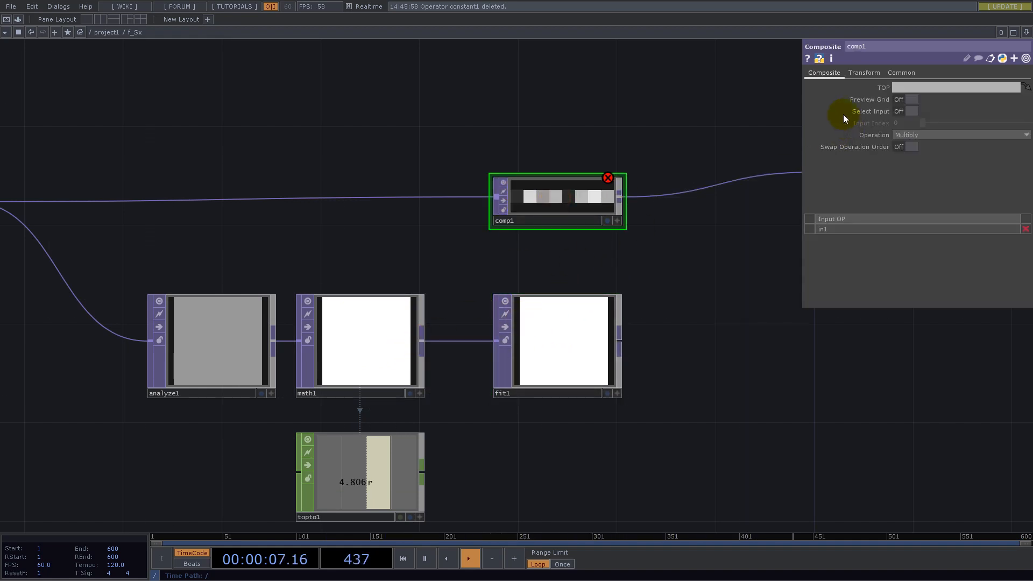
pyautogui.click(864, 73)
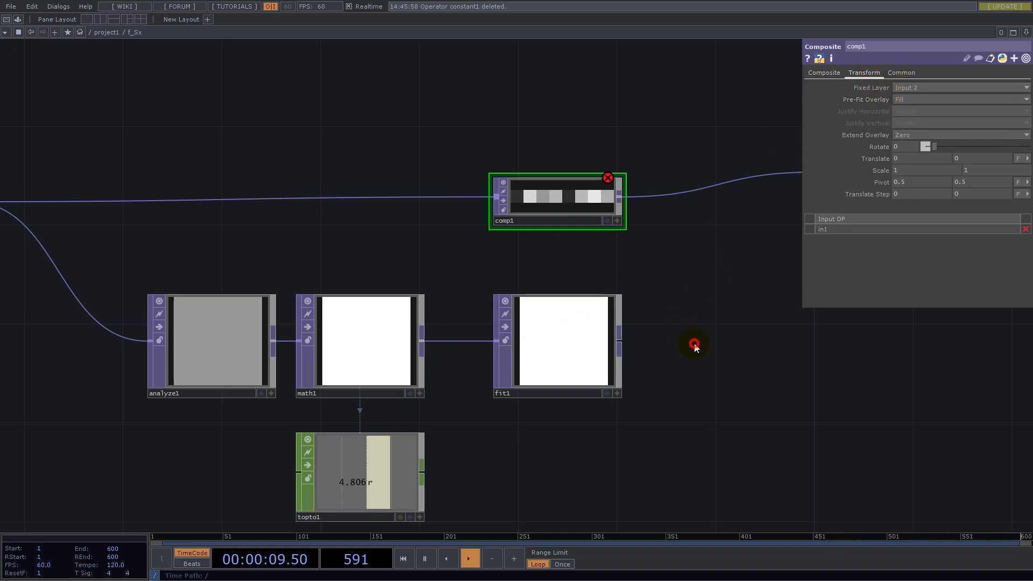
pyautogui.scroll(-5, 691, 366)
pyautogui.moveTo(659, 425); pyautogui.dragTo(682, 422)
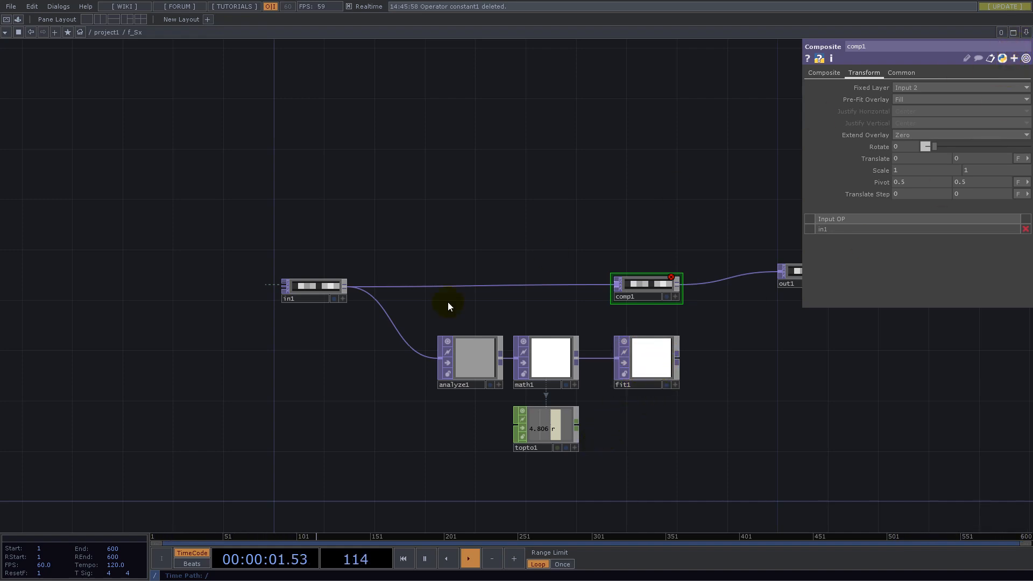
# - Copy the Math TOP's Multiply expression parent(2).op('constant1')['count'] into the Fit TOP's resolution width
pyautogui.click(549, 357)
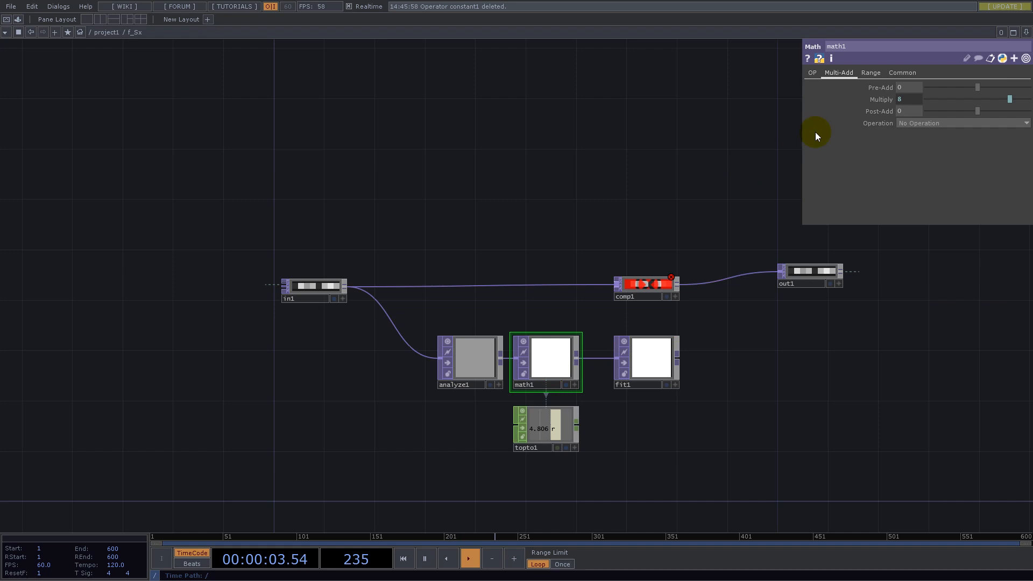
pyautogui.click(908, 101)
pyautogui.moveTo(1017, 112); pyautogui.dragTo(792, 110)
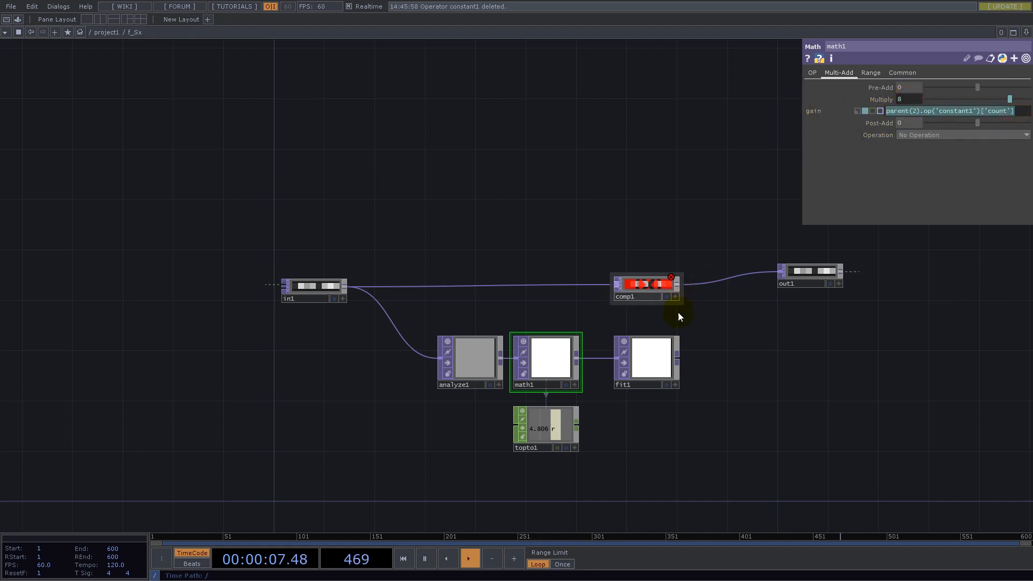
pyautogui.click(657, 356)
pyautogui.click(837, 73)
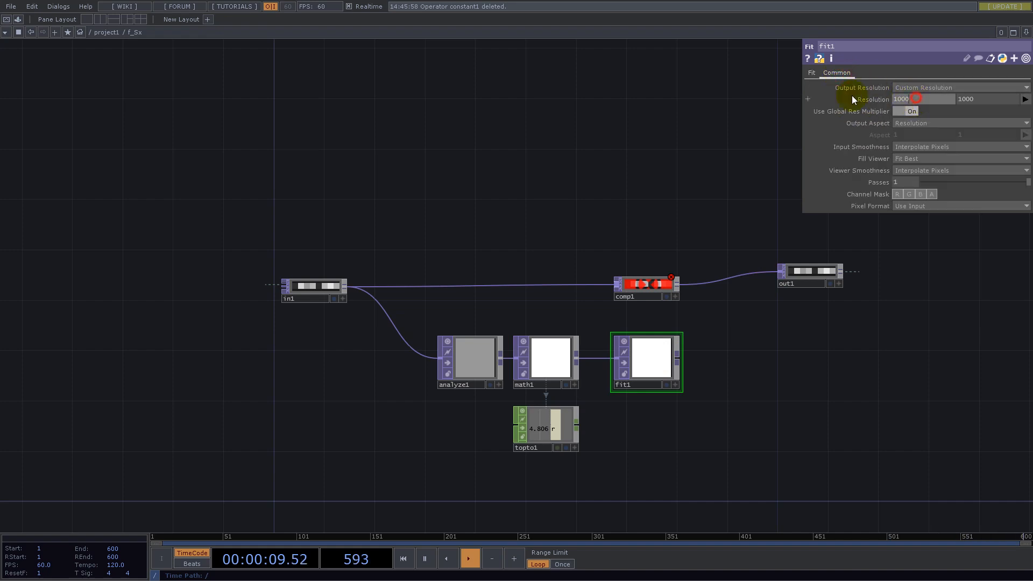
pyautogui.hotkey('ctrl', 'v')
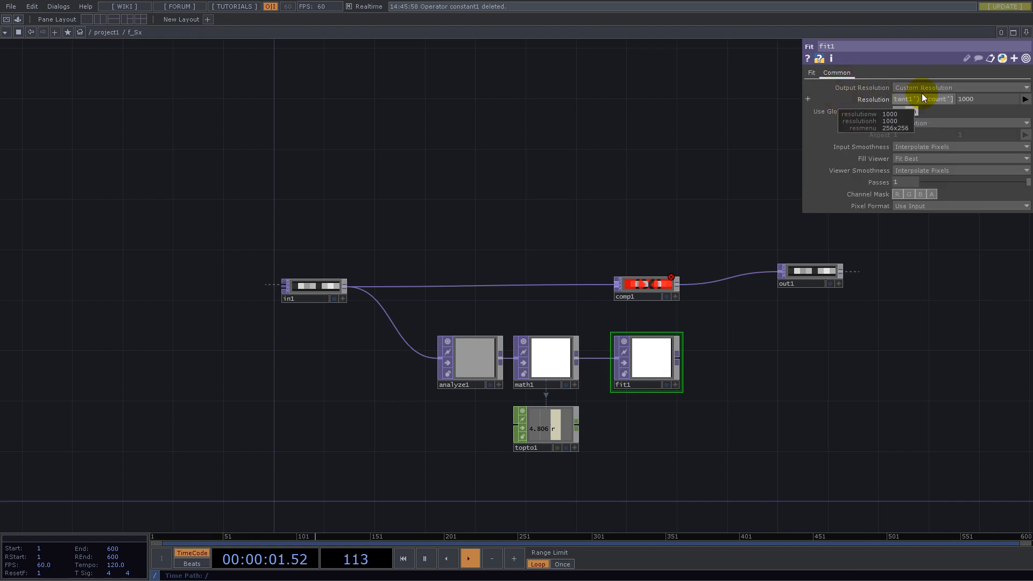
pyautogui.press('Return')
# - Set the Fit TOP's resolution height to 1
pyautogui.hotkey('ctrl', 'v')
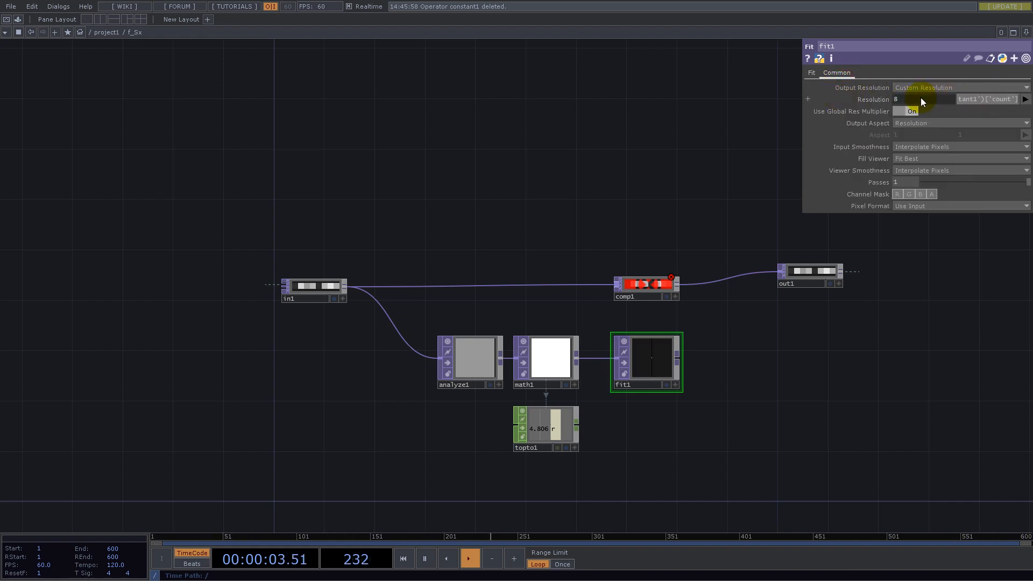
pyautogui.press('Return')
pyautogui.scroll(3, 652, 374)
pyautogui.moveTo(750, 305); pyautogui.dragTo(661, 336)
pyautogui.click(967, 98)
pyautogui.moveTo(1018, 122); pyautogui.dragTo(801, 125)
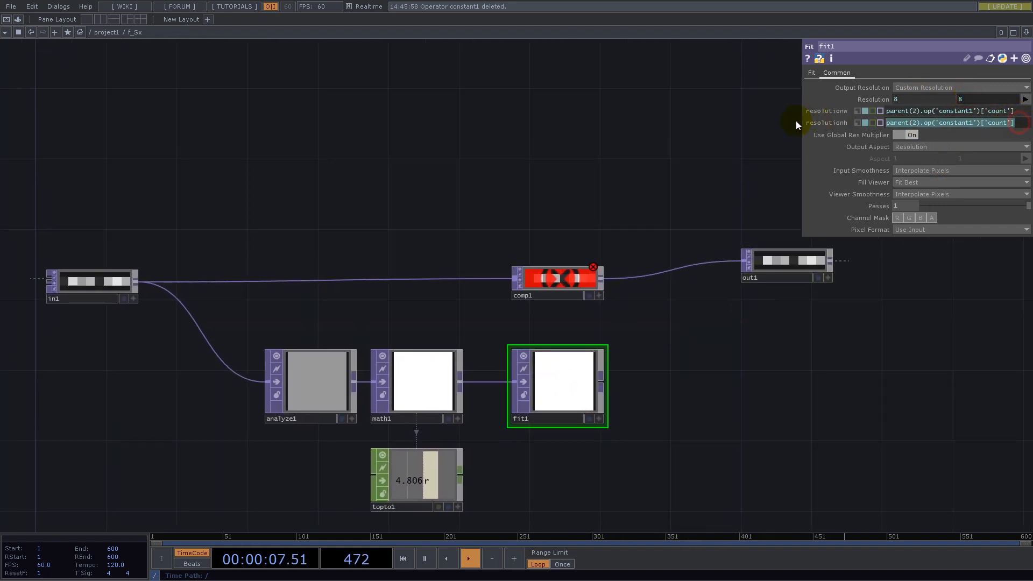
pyautogui.write('1')
pyautogui.press('Return')
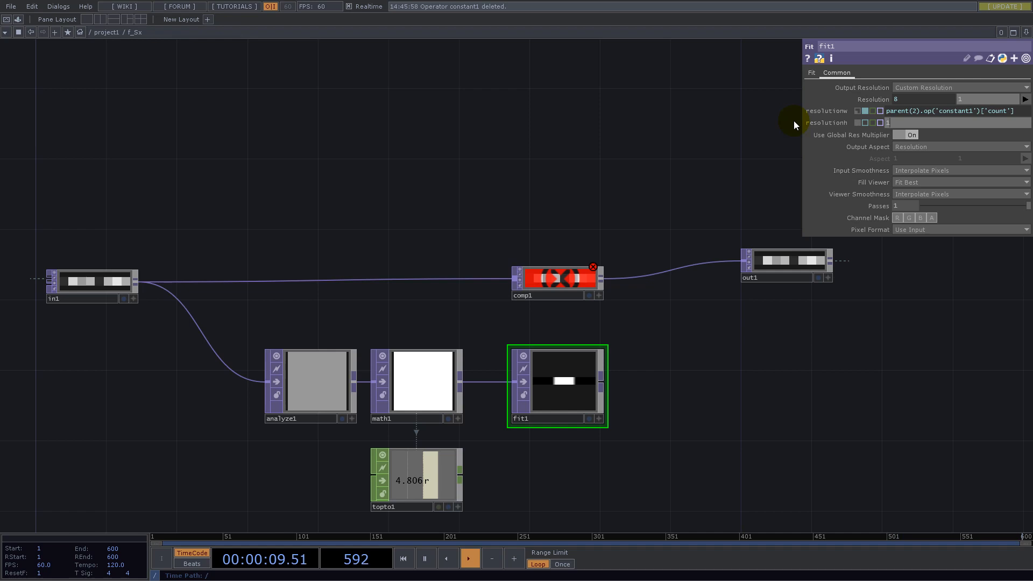
# - Line the Fit TOP up with the Math TOP and set its Input and Viewer Smoothness to Nearest Pixel
pyautogui.moveTo(602, 349); pyautogui.dragTo(602, 371)
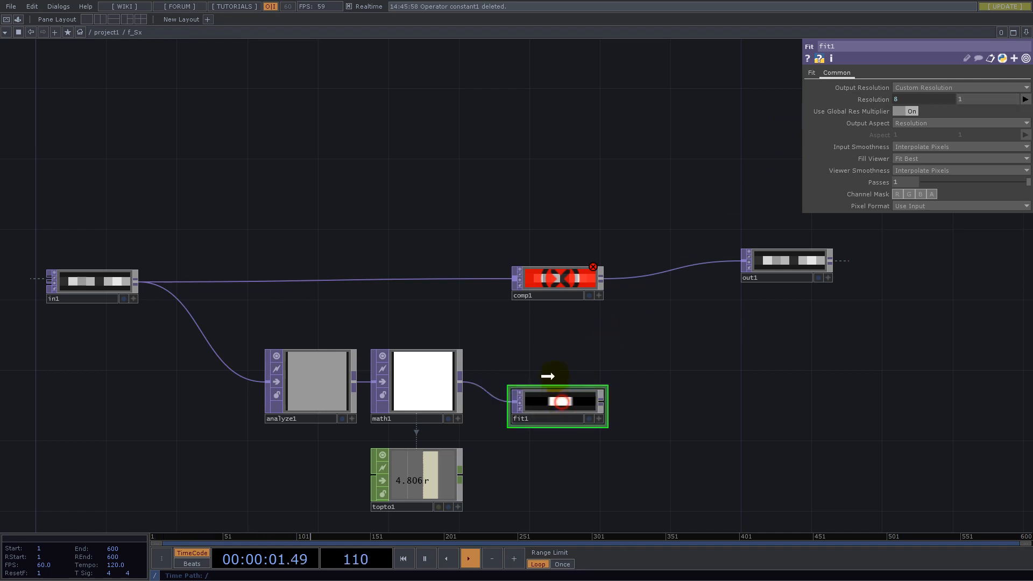
pyautogui.click(915, 165)
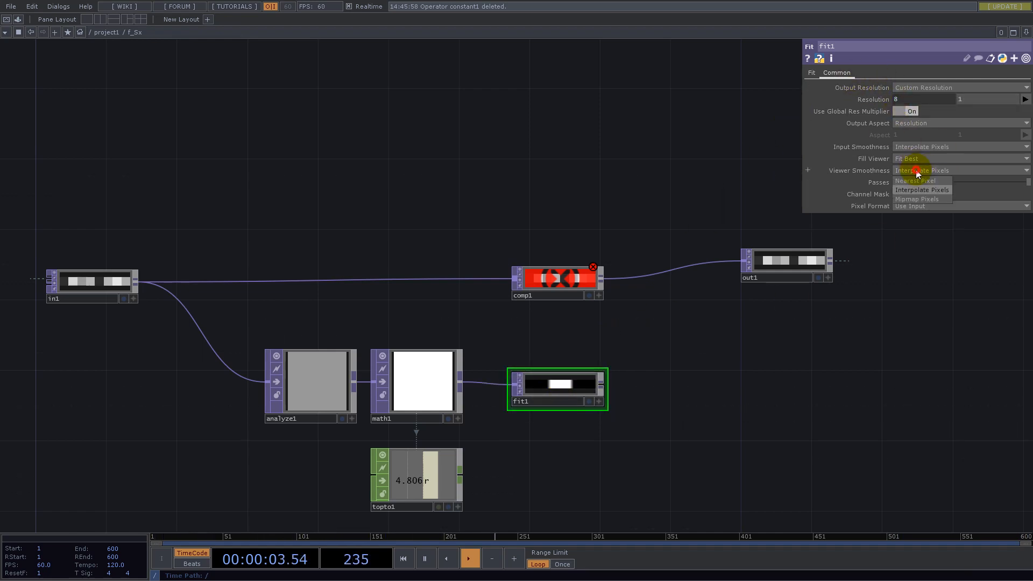
pyautogui.click(914, 181)
pyautogui.click(913, 145)
pyautogui.click(915, 159)
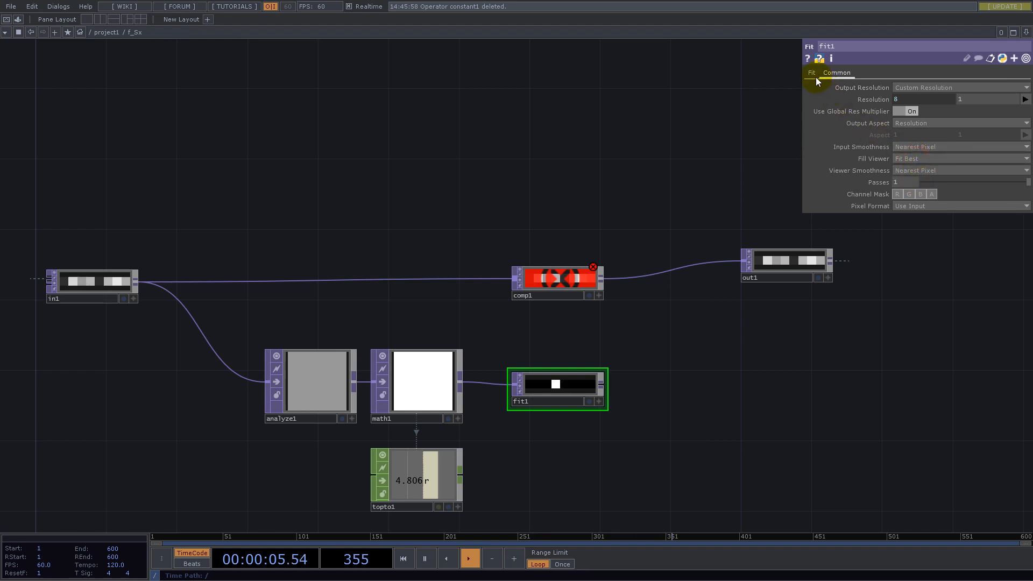
# - Change the Fit TOP's Fit mode to Fill
pyautogui.click(813, 73)
pyautogui.click(908, 88)
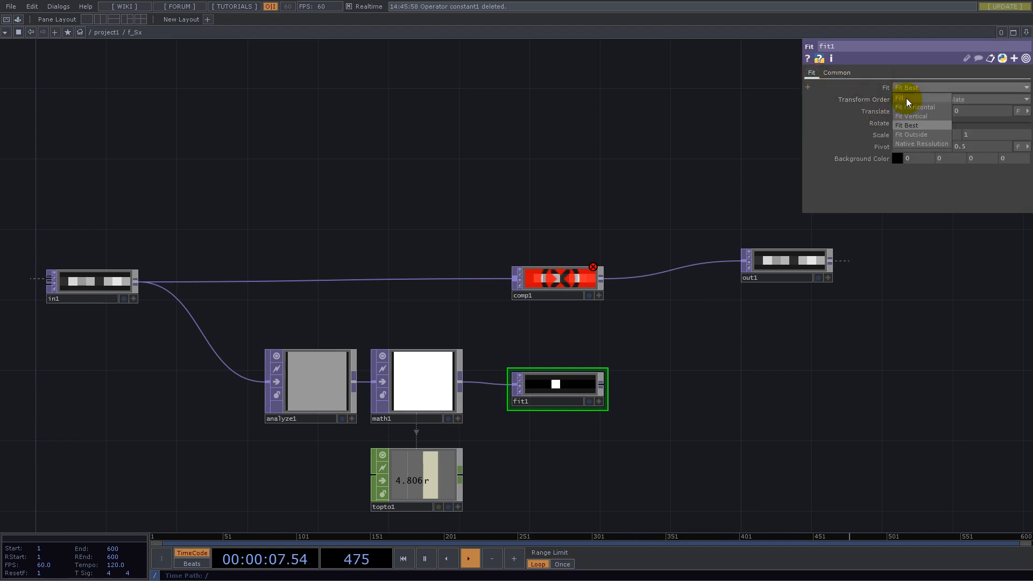
pyautogui.click(905, 98)
# - Move the Composite TOP to the upper right of the Fit TOP and set its Operation to Divide
pyautogui.moveTo(582, 281); pyautogui.dragTo(688, 317)
pyautogui.click(837, 74)
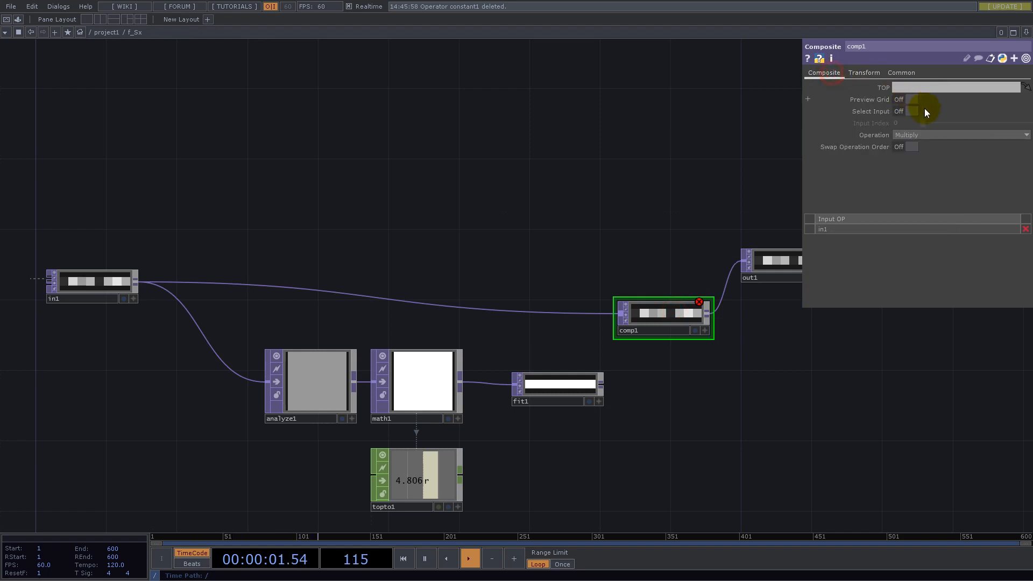
pyautogui.click(916, 135)
pyautogui.click(914, 245)
# - Connect the Fit TOP as the Composite TOP's second input and space the Composite and Out TOPs farther right
pyautogui.moveTo(602, 388); pyautogui.dragTo(618, 317)
pyautogui.moveTo(782, 270); pyautogui.dragTo(638, 298)
pyautogui.moveTo(392, 323); pyautogui.dragTo(444, 326)
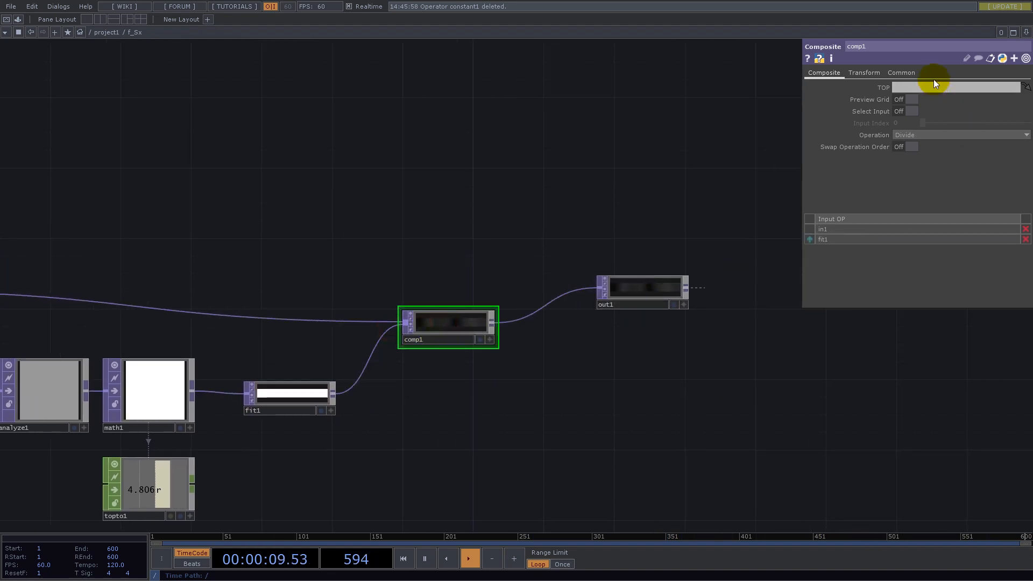
# - Set the Composite TOP's Input Smoothness and Viewer Smoothness to Nearest Pixel
pyautogui.click(901, 72)
pyautogui.click(933, 170)
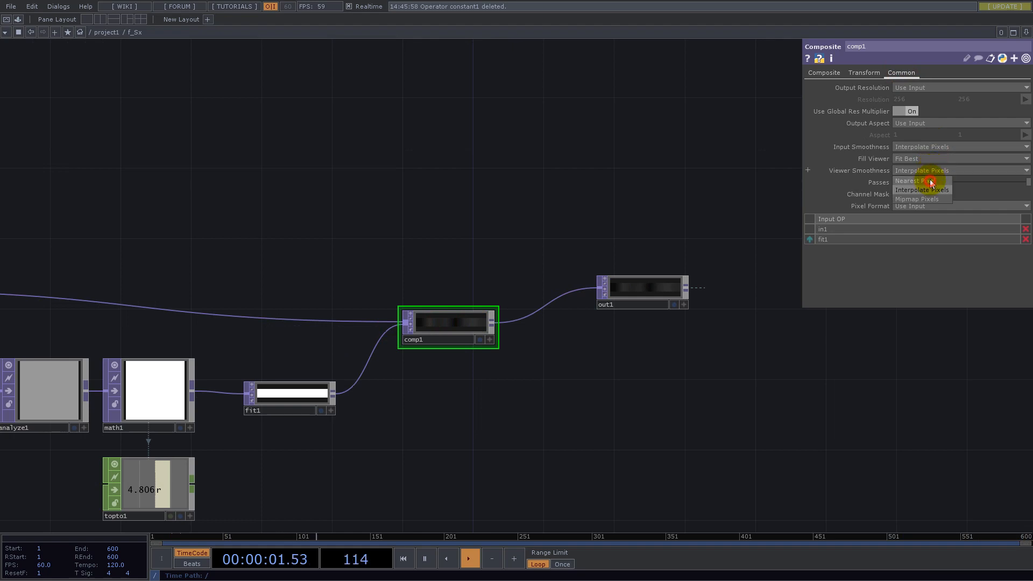
pyautogui.click(917, 181)
pyautogui.click(923, 147)
pyautogui.click(917, 157)
# - Go up to the project1 network and examine the chain of components around f_Sx
pyautogui.moveTo(509, 208); pyautogui.dragTo(418, 219)
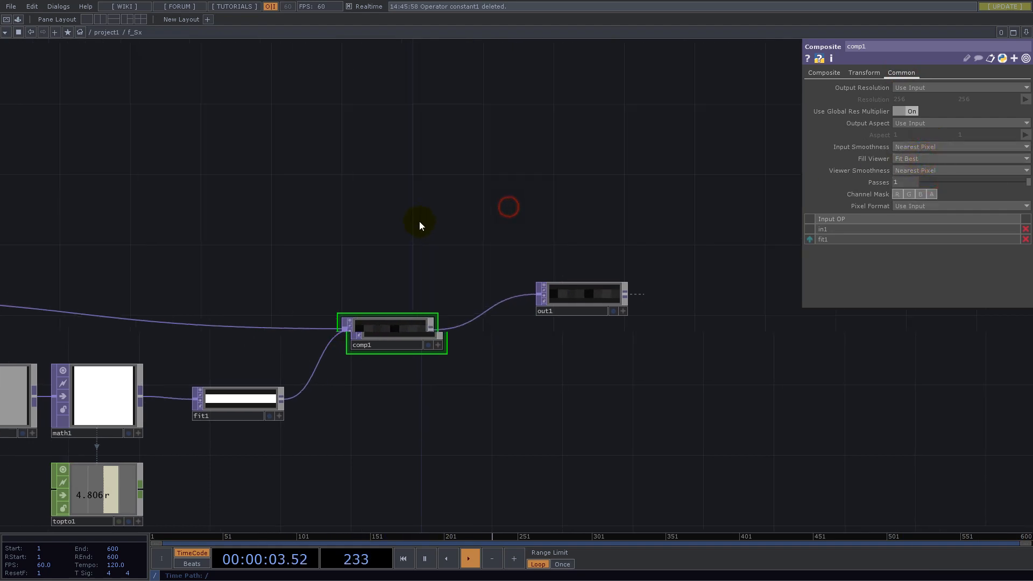
pyautogui.scroll(-8, 511, 306)
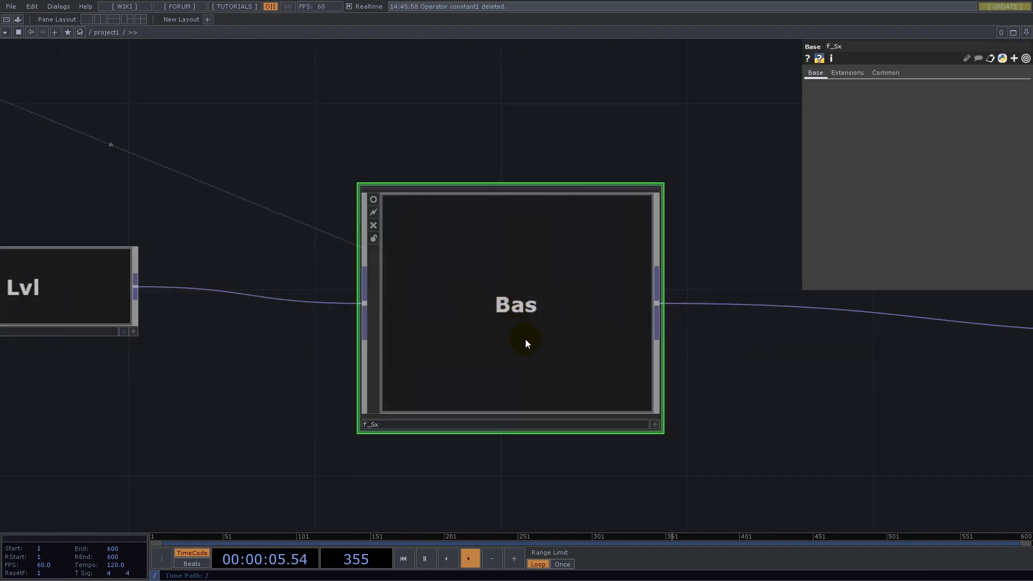
pyautogui.scroll(-4, 472, 301)
pyautogui.scroll(10, 487, 314)
pyautogui.moveTo(658, 307); pyautogui.dragTo(416, 345)
pyautogui.moveTo(487, 238); pyautogui.dragTo(684, 239)
pyautogui.moveTo(630, 269); pyautogui.dragTo(333, 277)
pyautogui.moveTo(379, 246); pyautogui.dragTo(714, 247)
pyautogui.moveTo(512, 350); pyautogui.dragTo(685, 306)
pyautogui.scroll(-5, 551, 347)
pyautogui.scroll(2, 356, 350)
pyautogui.scroll(3, 356, 349)
# - Switch to the InDesign document and examine the Sx and Px segment diagram and the summation formula below it
pyautogui.moveTo(485, 367); pyautogui.dragTo(679, 353)
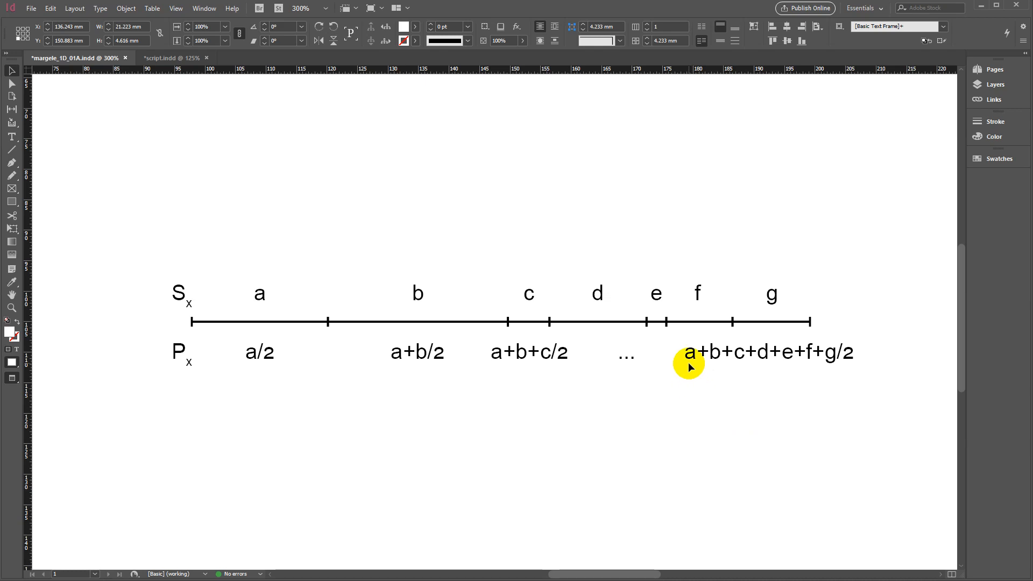
pyautogui.scroll(-3, 689, 365)
pyautogui.moveTo(484, 457); pyautogui.dragTo(496, 343)
pyautogui.click(466, 396)
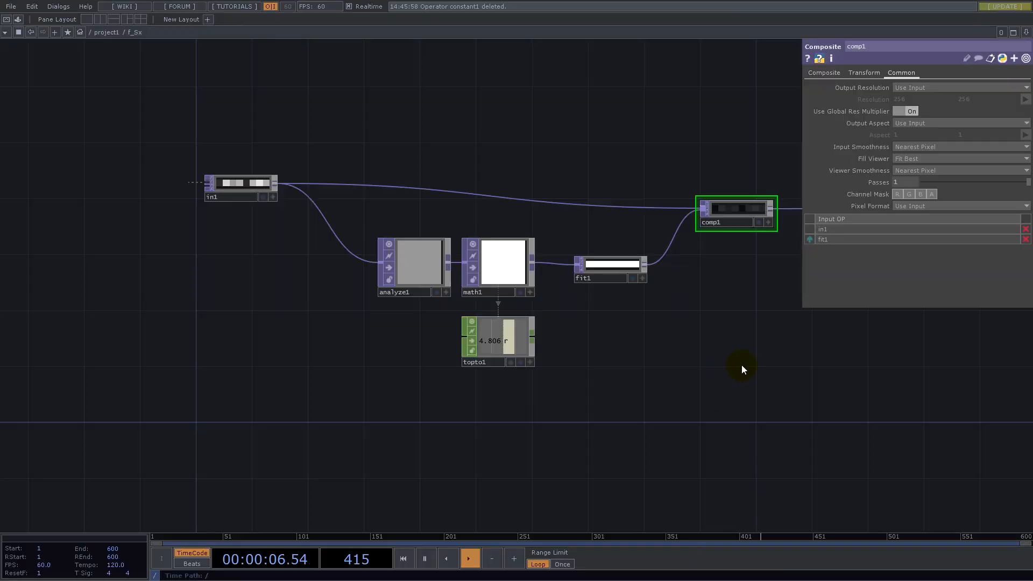
# - Switch back to the f_Sx network in TouchDesigner and add a Fit TOP after the Composite TOP, below the output wire
pyautogui.moveTo(751, 364); pyautogui.dragTo(269, 422)
pyautogui.scroll(-5, 336, 386)
pyautogui.moveTo(422, 417); pyautogui.dragTo(425, 372)
pyautogui.scroll(5, 324, 289)
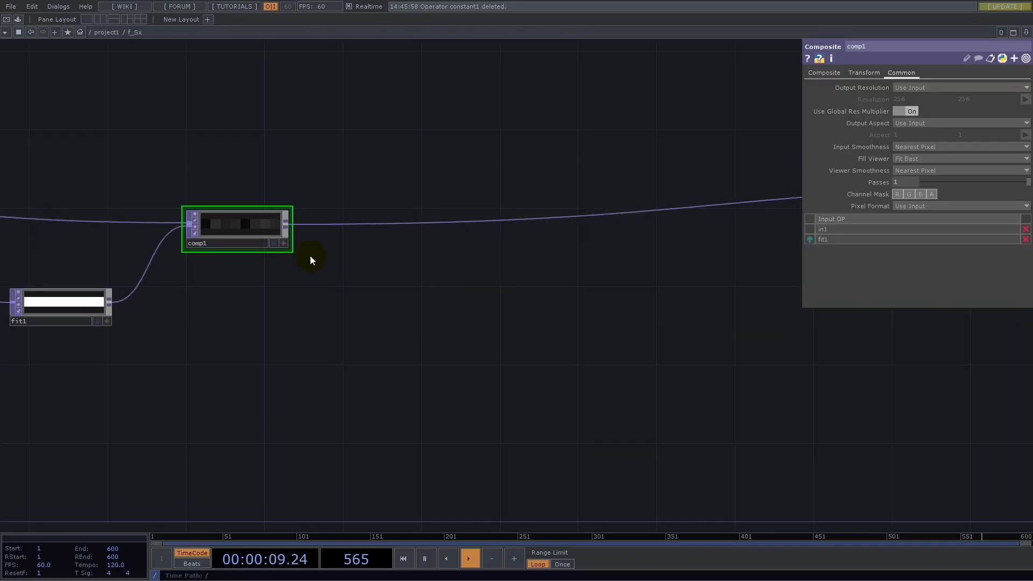
pyautogui.rightClick(291, 226)
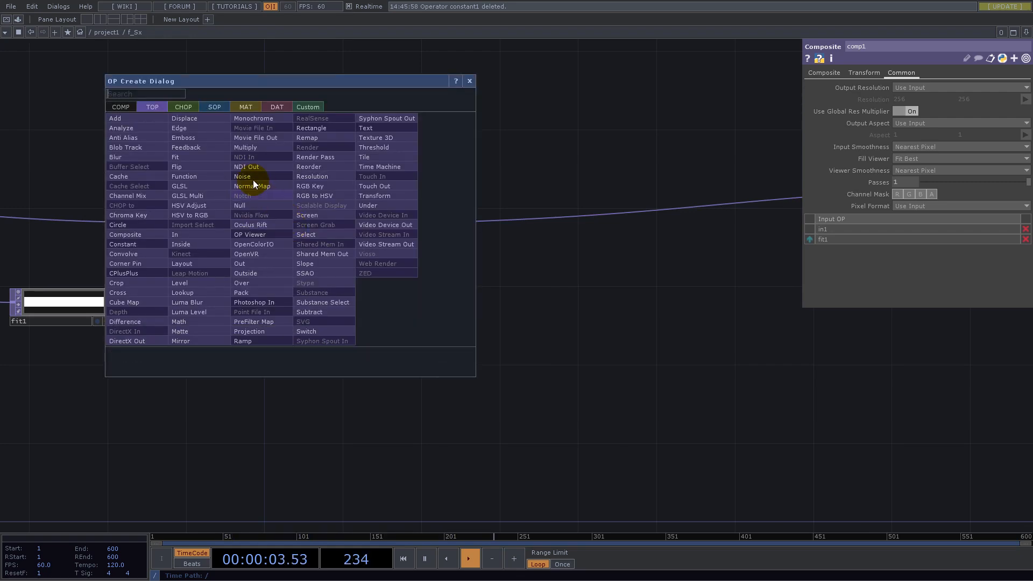
pyautogui.write('fit')
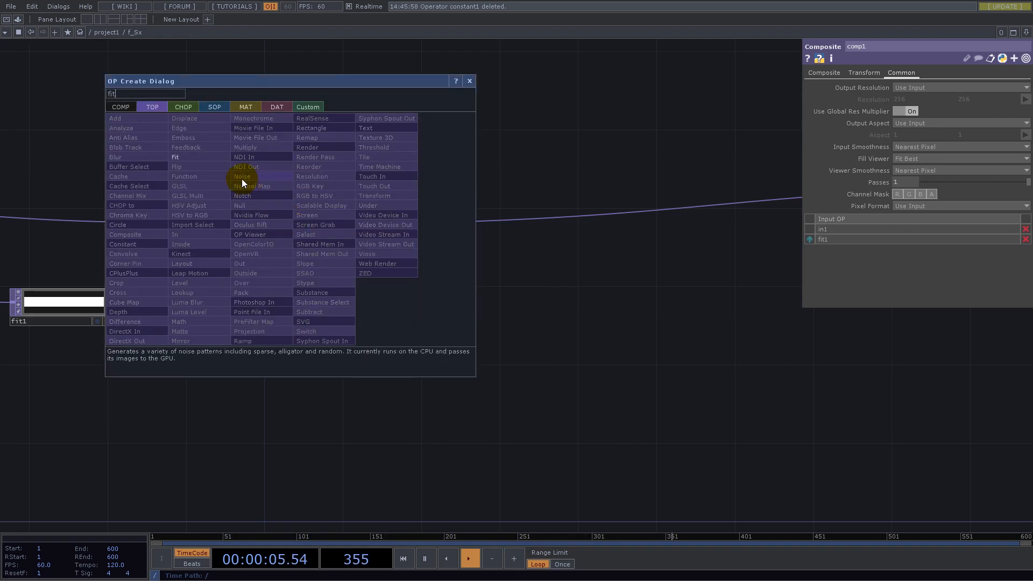
pyautogui.click(200, 157)
pyautogui.click(422, 297)
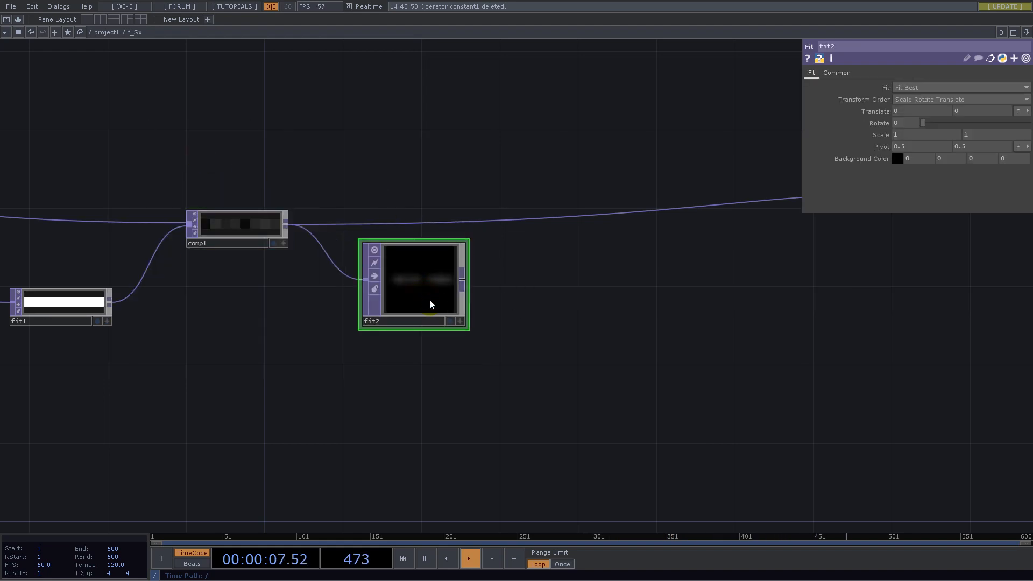
pyautogui.moveTo(426, 296); pyautogui.dragTo(425, 315)
# - Set the second Fit TOP's resolution width and height to the copied constant1 count expression
pyautogui.click(837, 73)
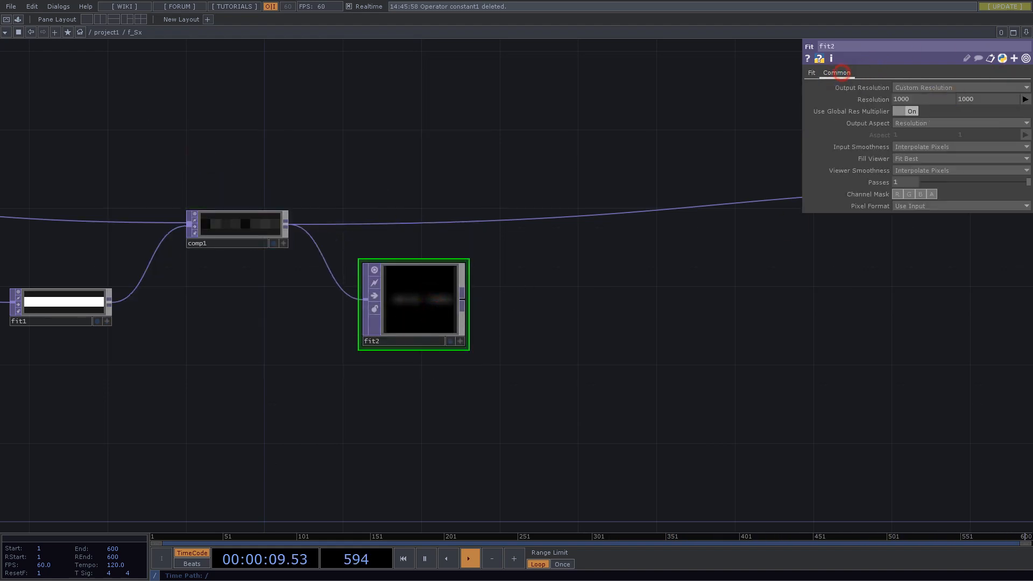
pyautogui.press('h')
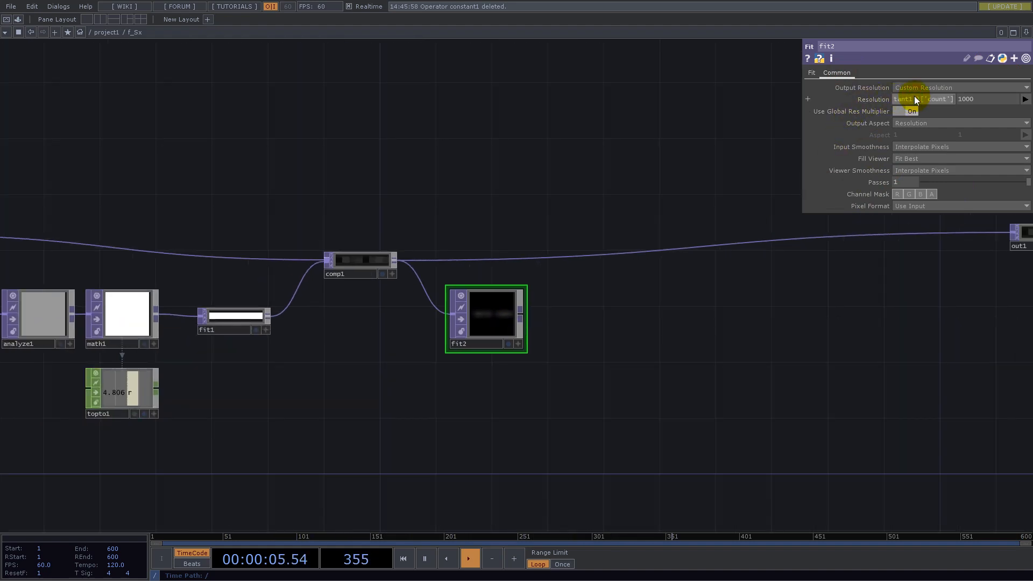
pyautogui.click(982, 98)
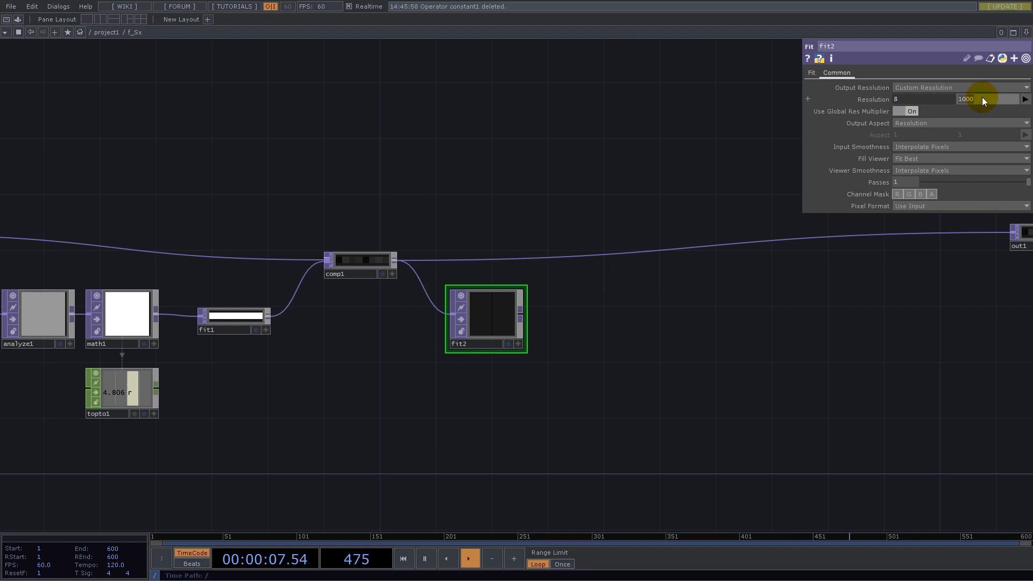
pyautogui.write('8')
pyautogui.press('Return')
# - Change the second Fit TOP's Fit mode to Fill
pyautogui.scroll(1, 456, 318)
pyautogui.scroll(4, 456, 318)
pyautogui.click(811, 72)
pyautogui.click(903, 88)
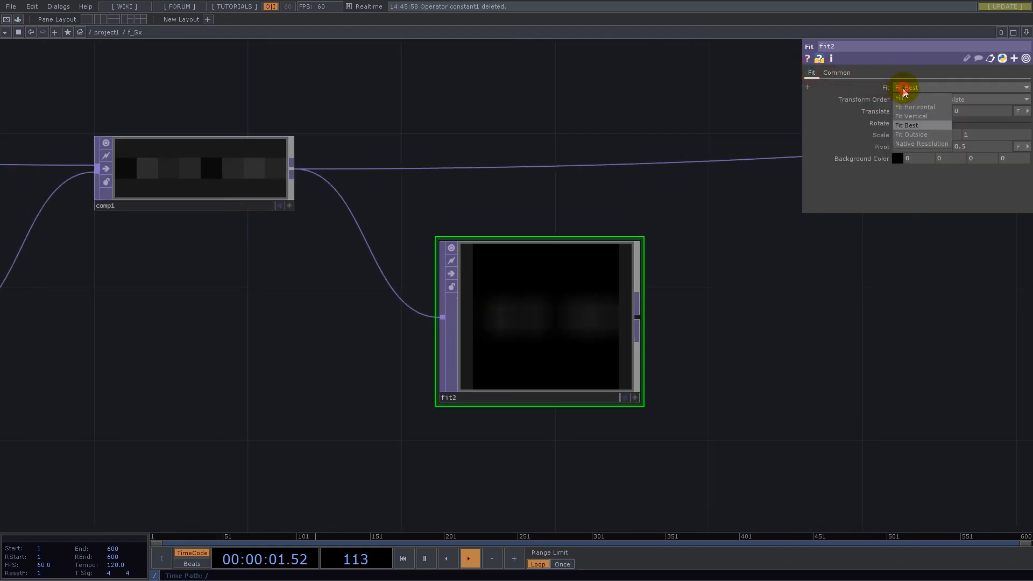
pyautogui.click(901, 97)
# - Set the second Fit TOP's Input Smoothness and Viewer Smoothness to Nearest Pixel
pyautogui.click(837, 72)
pyautogui.click(920, 170)
pyautogui.click(921, 178)
# - Add an Analyze TOP after the second Fit TOP and set its Scope to Rows
pyautogui.scroll(-2, 711, 397)
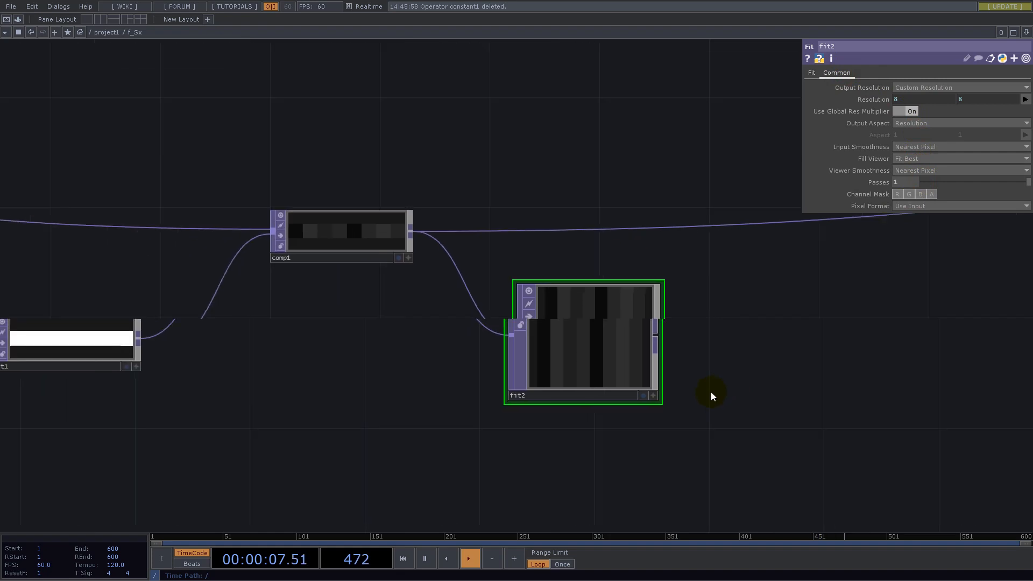
pyautogui.scroll(2, 717, 408)
pyautogui.scroll(3, 748, 375)
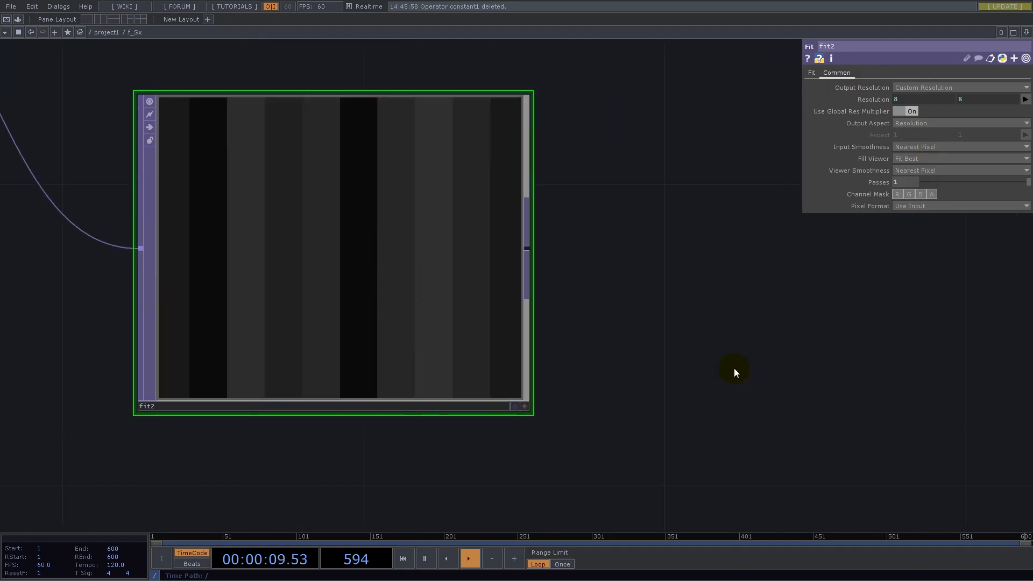
pyautogui.scroll(-2, 652, 350)
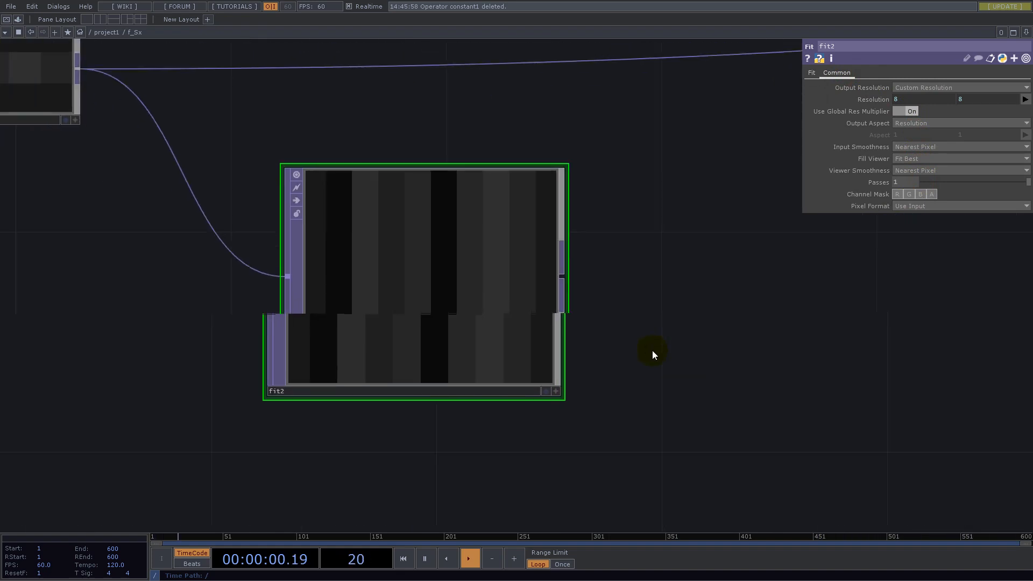
pyautogui.click(563, 277)
pyautogui.write('an')
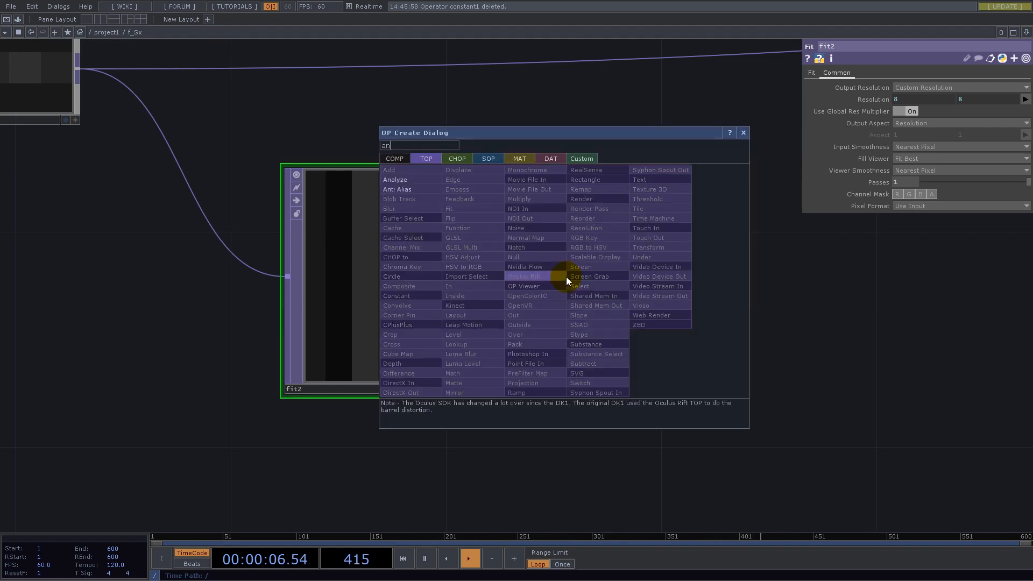
pyautogui.click(411, 181)
pyautogui.click(804, 295)
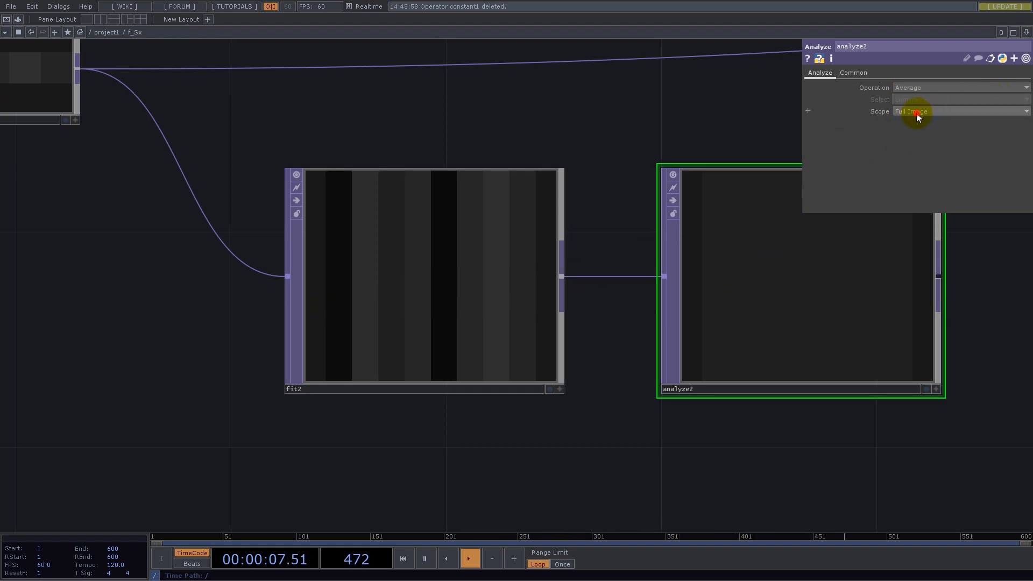
pyautogui.click(910, 130)
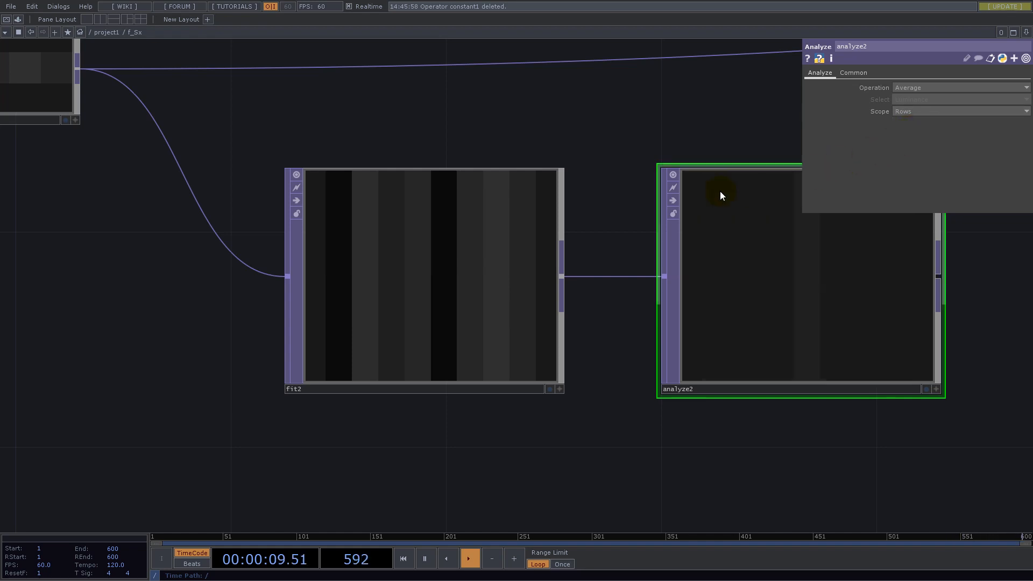
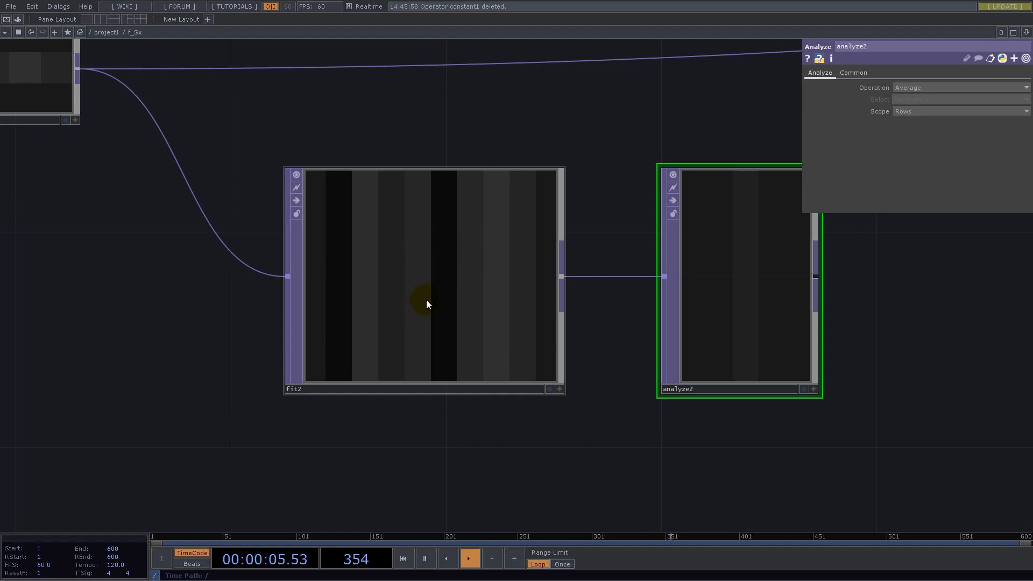
# - Delete the Analyze TOP that follows the second Fit TOP and reposition that Fit TOP below the Composite TOP's output
pyautogui.scroll(-5, 515, 324)
pyautogui.click(580, 310)
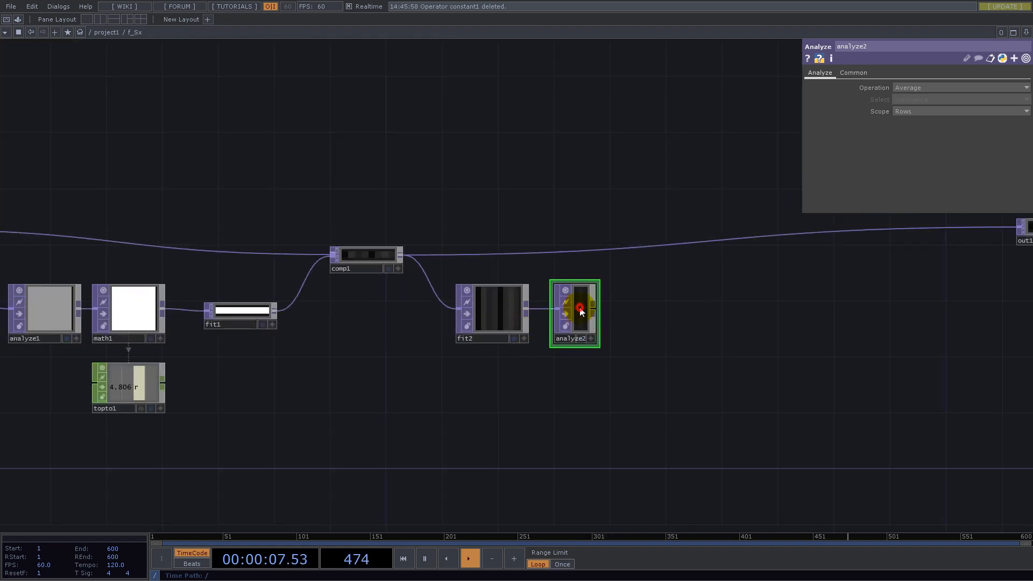
pyautogui.press('Delete')
pyautogui.moveTo(492, 311); pyautogui.dragTo(521, 330)
pyautogui.scroll(5, 516, 332)
pyautogui.scroll(-3, 457, 353)
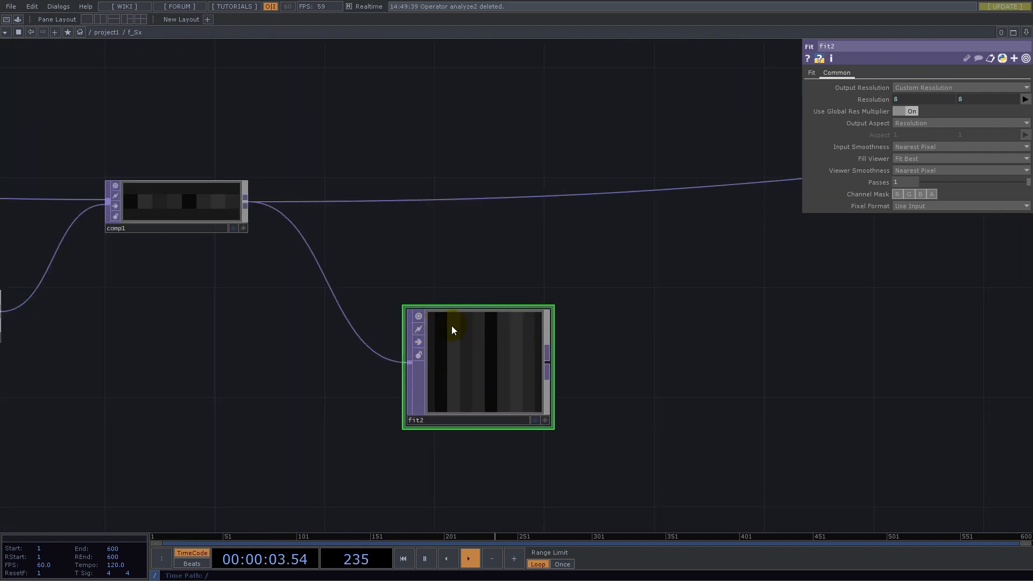
pyautogui.moveTo(649, 341); pyautogui.dragTo(649, 256)
pyautogui.moveTo(495, 290); pyautogui.dragTo(459, 288)
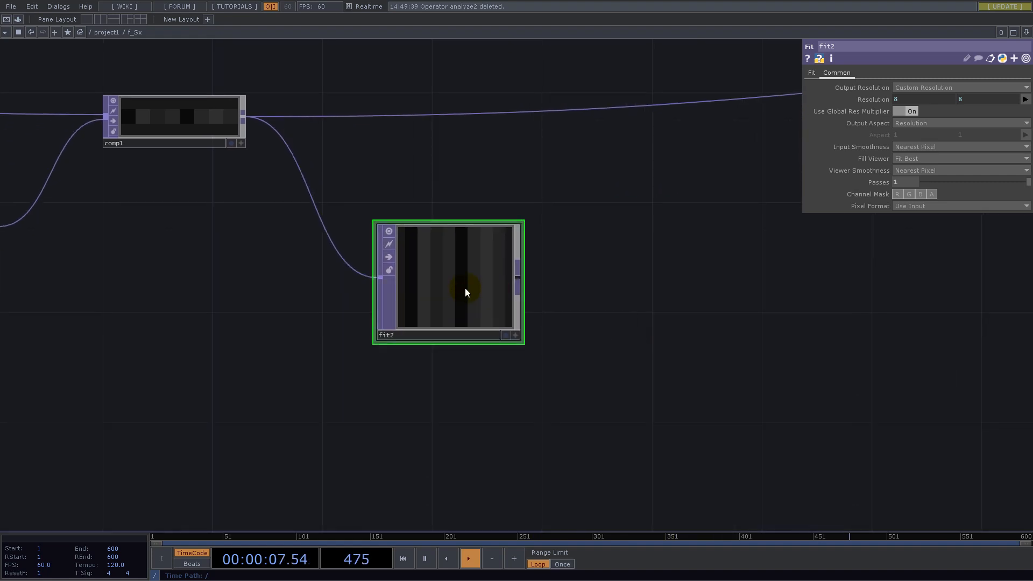
# - Add a Ramp TOP below the second Fit TOP and set its Type to Radial
pyautogui.moveTo(572, 386); pyautogui.dragTo(640, 291)
pyautogui.doubleClick(480, 356)
pyautogui.write('ram')
pyautogui.click(449, 468)
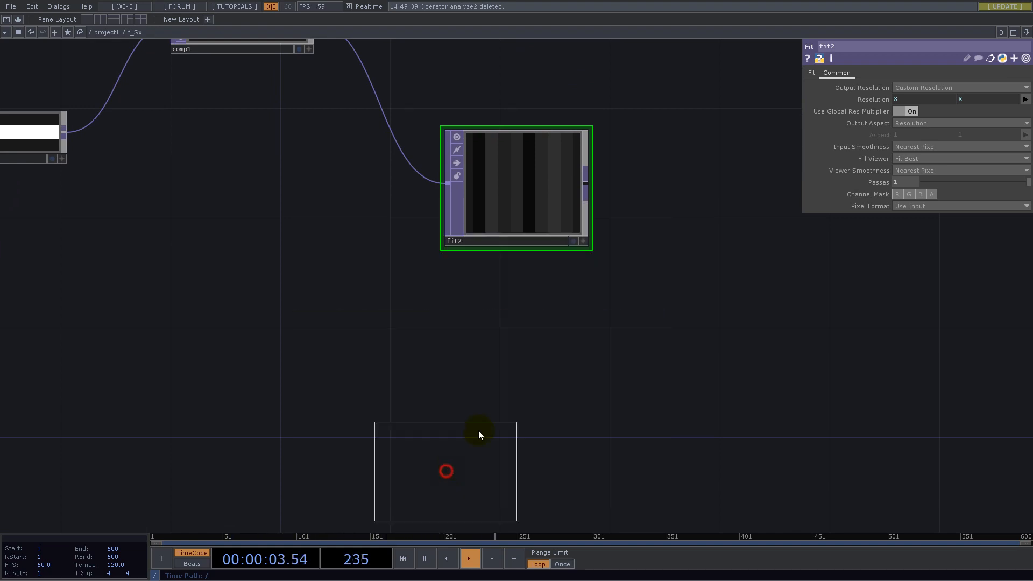
pyautogui.click(502, 369)
pyautogui.click(917, 161)
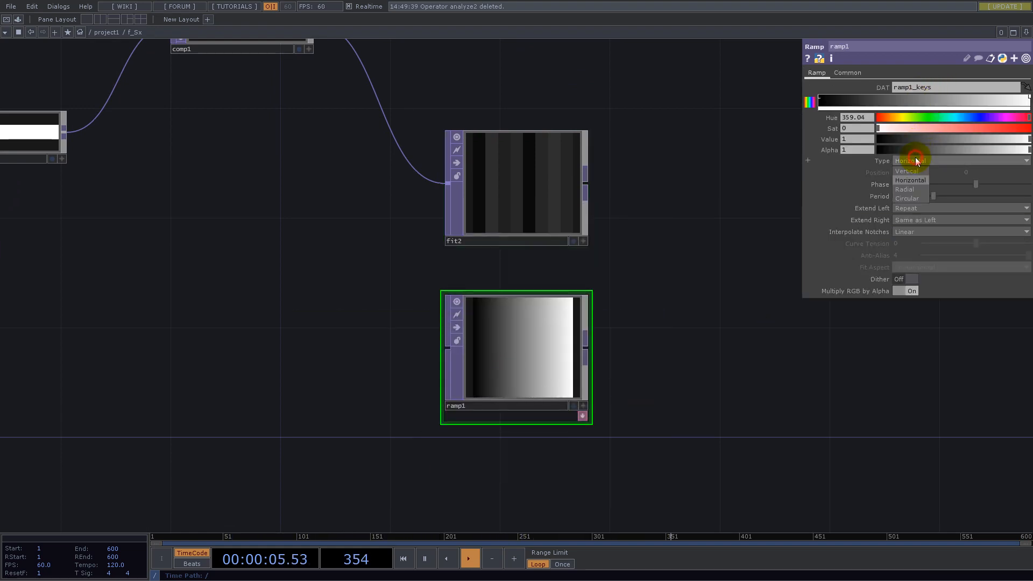
pyautogui.click(917, 190)
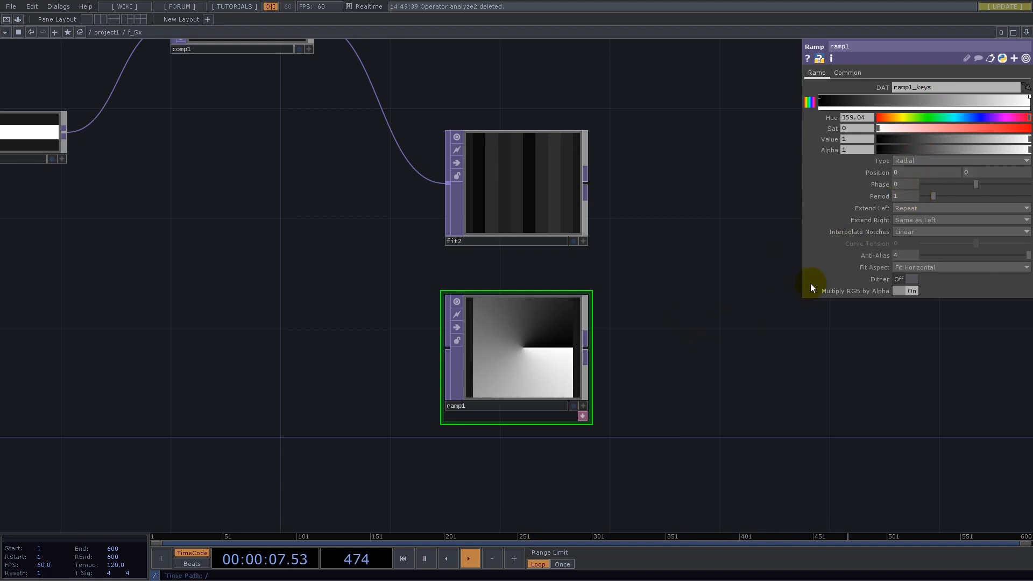
pyautogui.click(522, 348)
# - Set the Ramp TOP's resolution width and height to the copied constant1 count expression
pyautogui.click(847, 73)
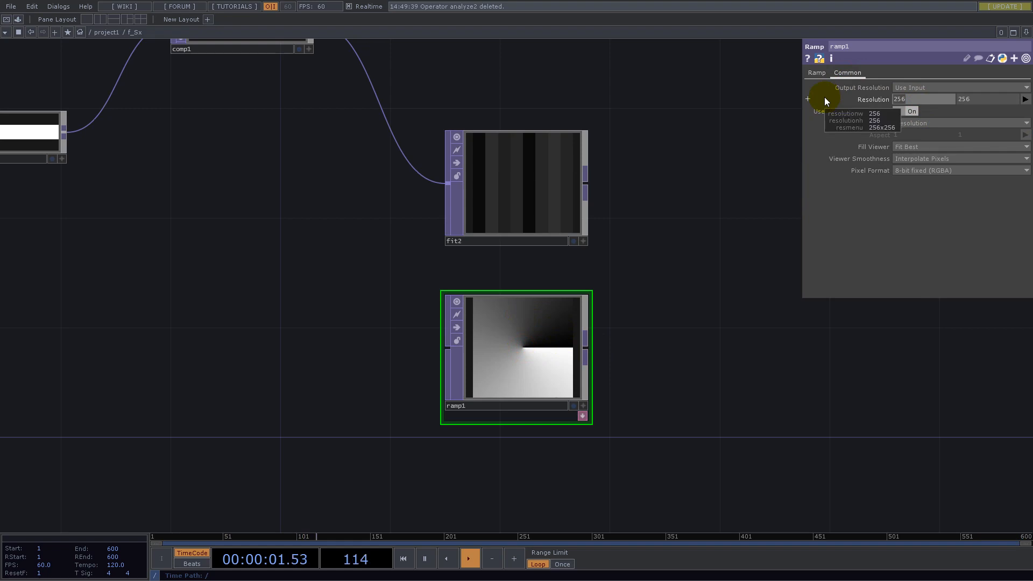
pyautogui.write('8')
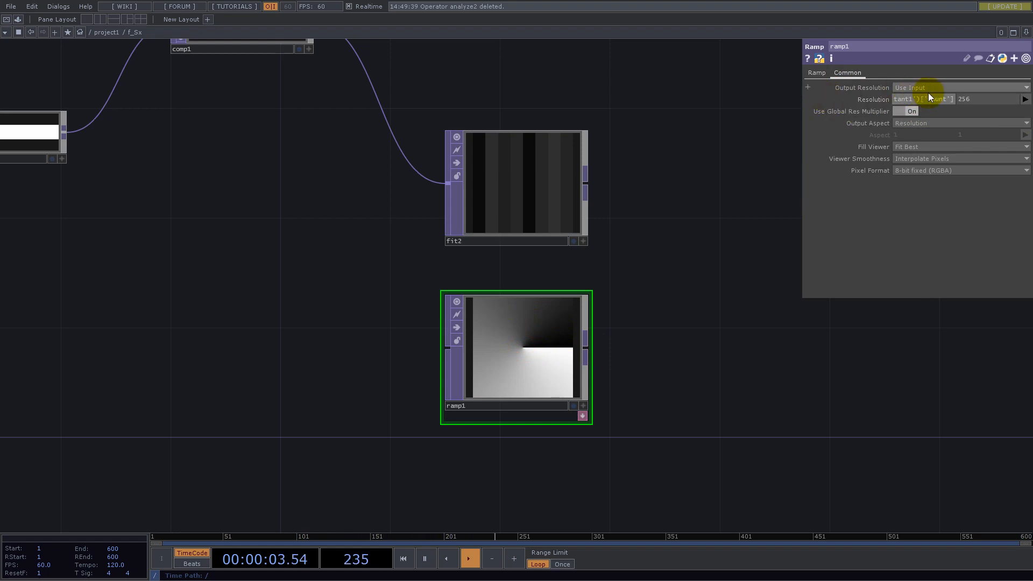
pyautogui.click(973, 99)
pyautogui.write('8')
pyautogui.press('Return')
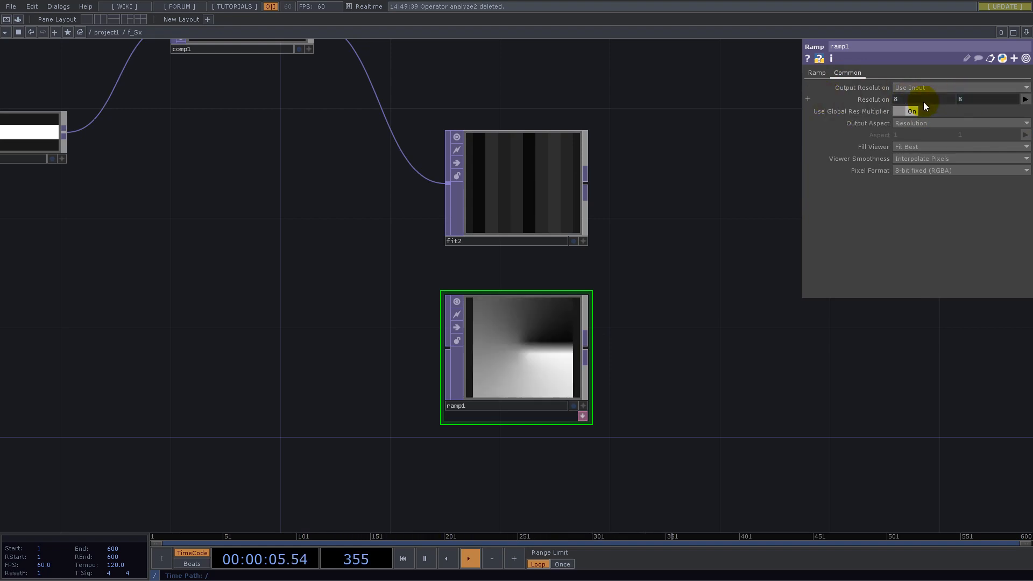
# - Set the Ramp TOP's Viewer Smoothness to Nearest Pixel and its Pixel Format to 32-bit float (Mono)
pyautogui.click(924, 159)
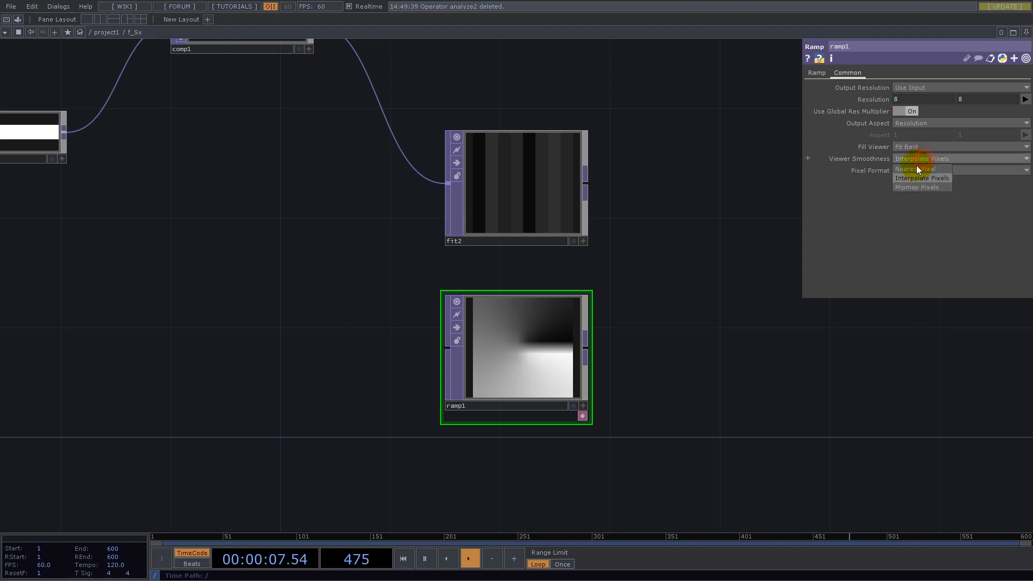
pyautogui.click(915, 168)
pyautogui.click(915, 169)
pyautogui.click(934, 303)
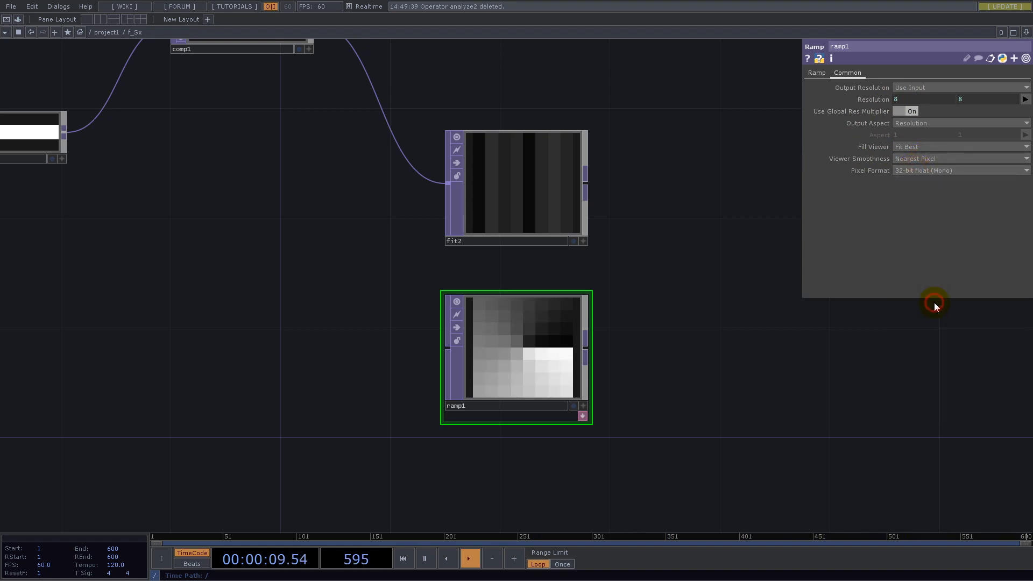
# - Set the Ramp TOP's Position to 0.5, 0.5
pyautogui.click(815, 73)
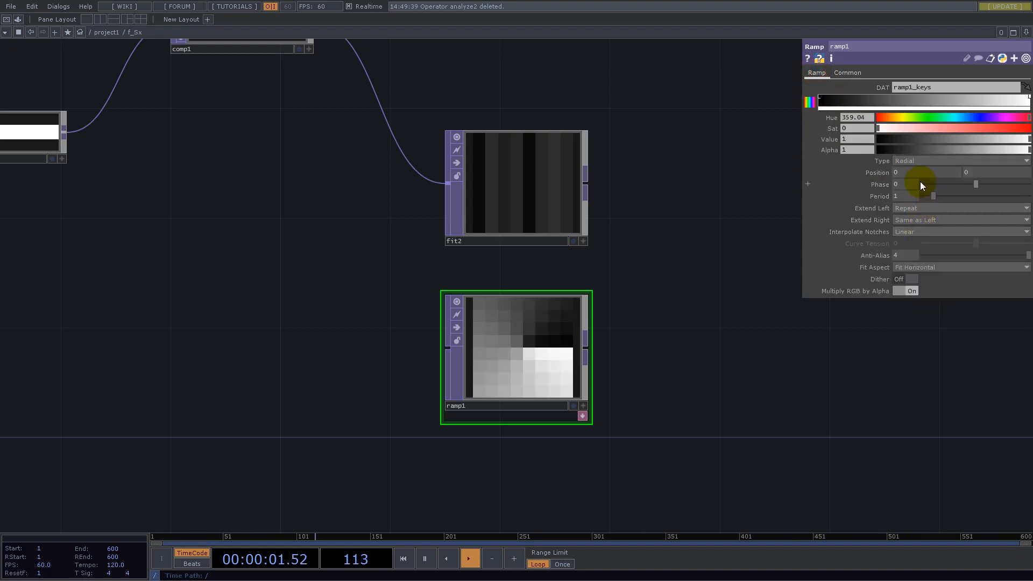
pyautogui.click(904, 172)
pyautogui.write('0.5')
pyautogui.press('Return')
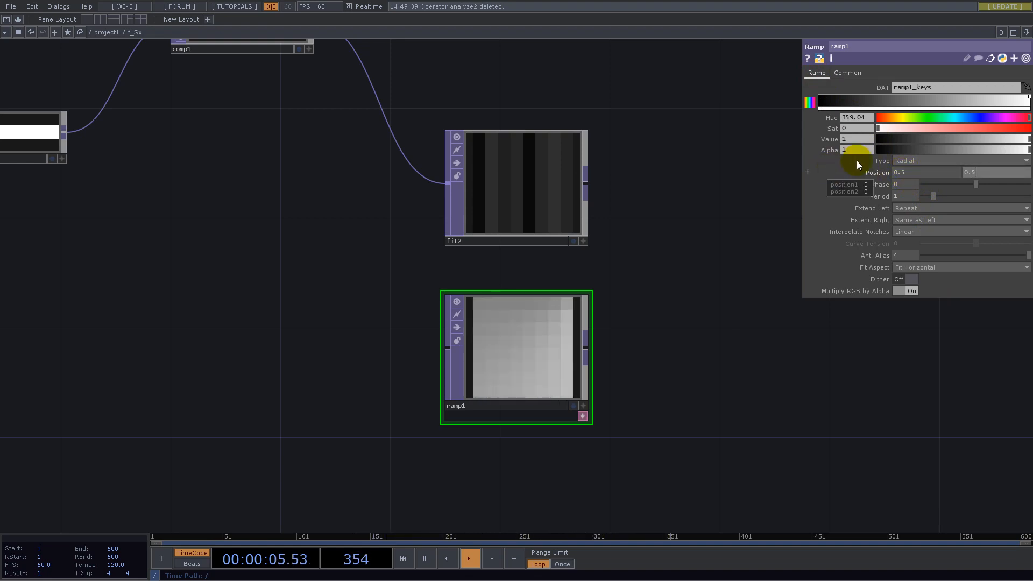
# - Set the Ramp TOP's Phase to 5/8 and its Anti-Alias to 1
pyautogui.moveTo(967, 186)
pyautogui.mouseDown()
pyautogui.moveTo(943, 188)
pyautogui.moveTo(956, 188)
pyautogui.mouseUp()
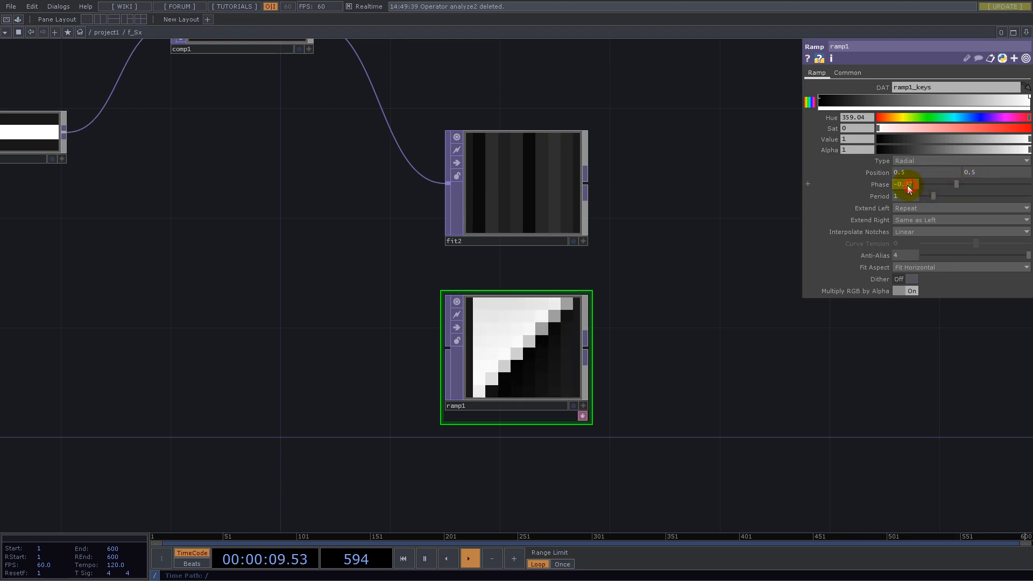
pyautogui.moveTo(958, 186); pyautogui.dragTo(1012, 192)
pyautogui.write('5/8')
pyautogui.press('Return')
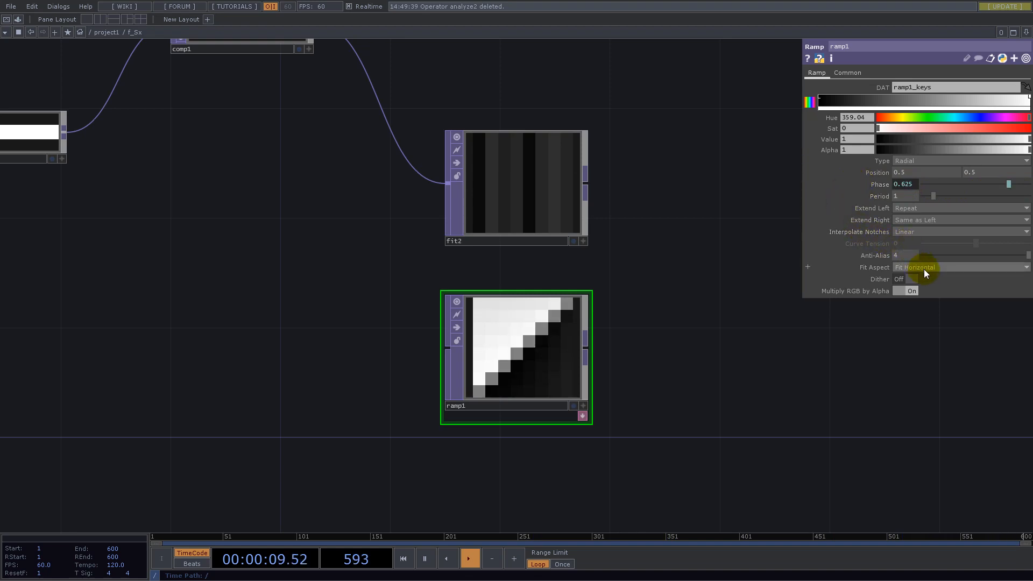
pyautogui.click(924, 256)
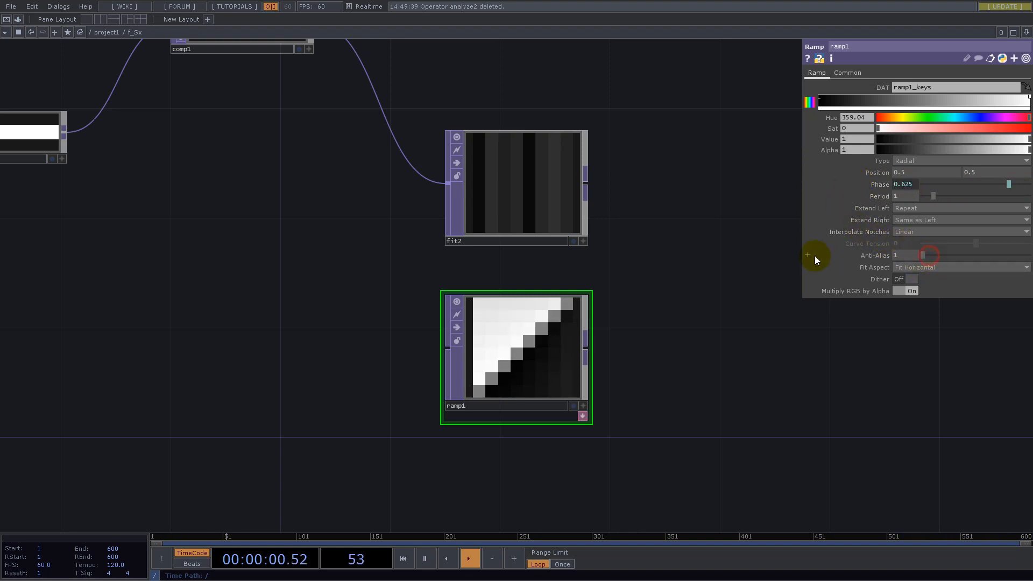
pyautogui.click(914, 280)
# - Add a Math TOP fed by the Ramp TOP and place it beside the ramp with some spacing
pyautogui.moveTo(816, 401); pyautogui.dragTo(602, 347)
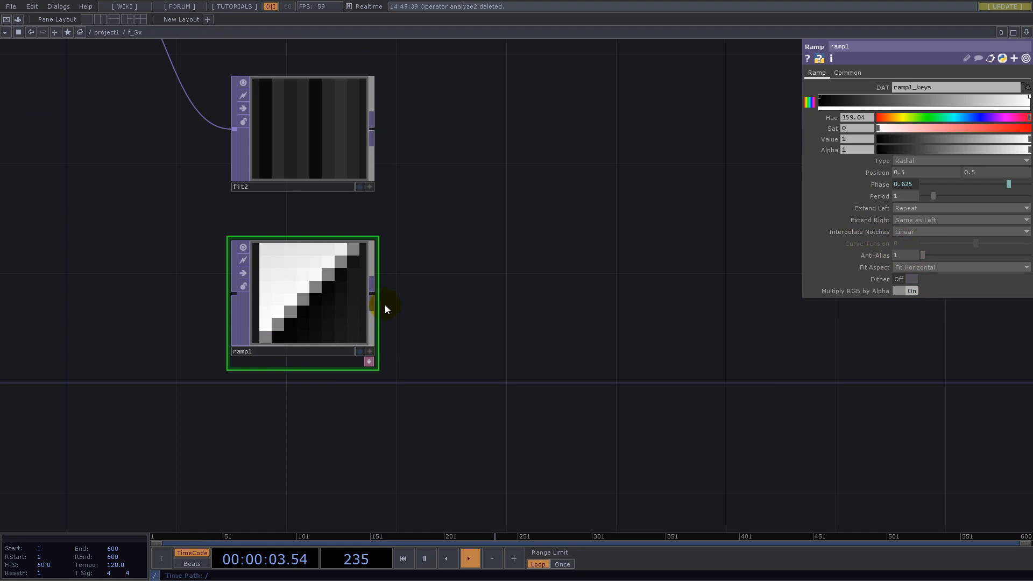
pyautogui.click(375, 296)
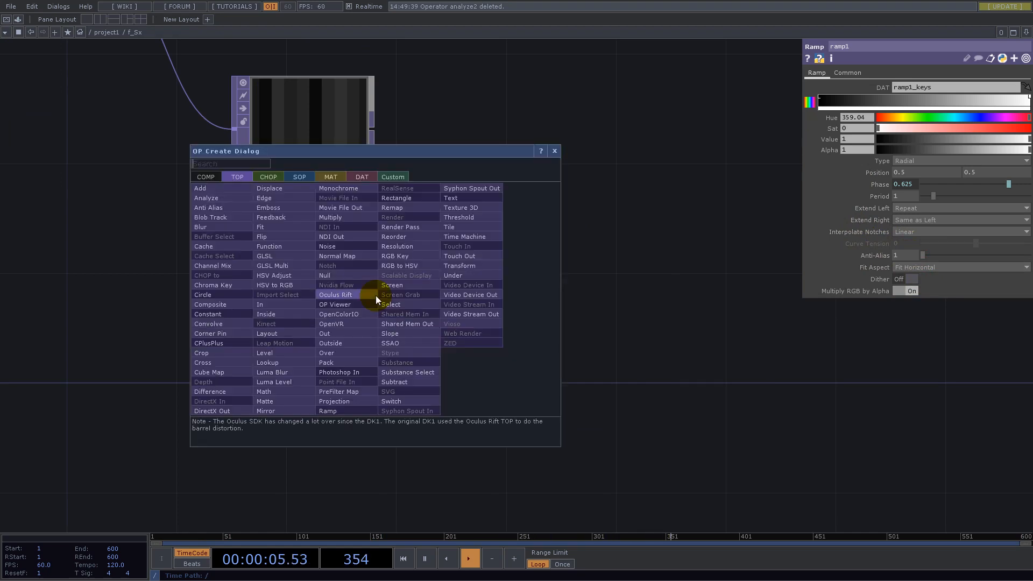
pyautogui.write('mat')
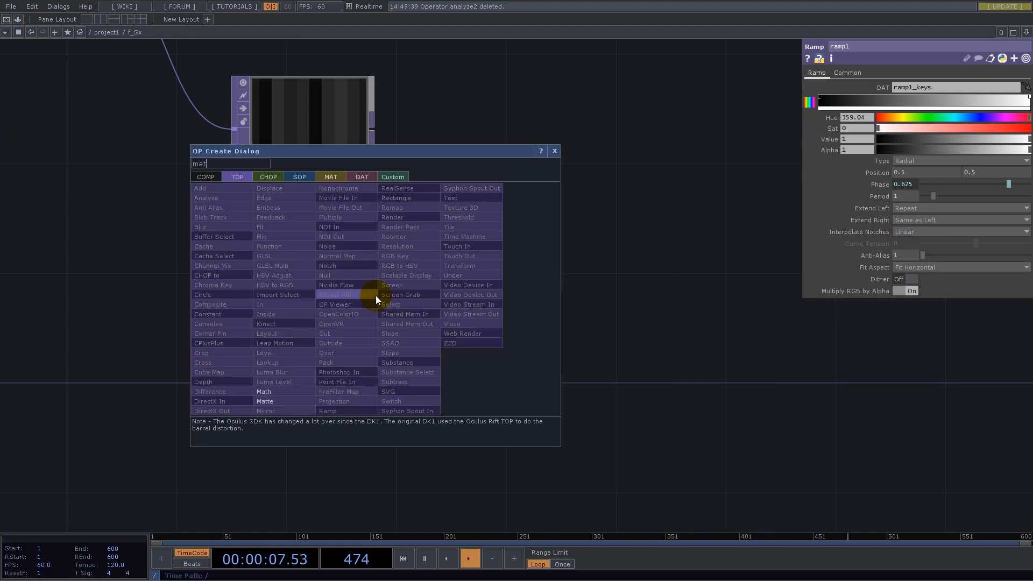
pyautogui.click(277, 397)
pyautogui.click(467, 298)
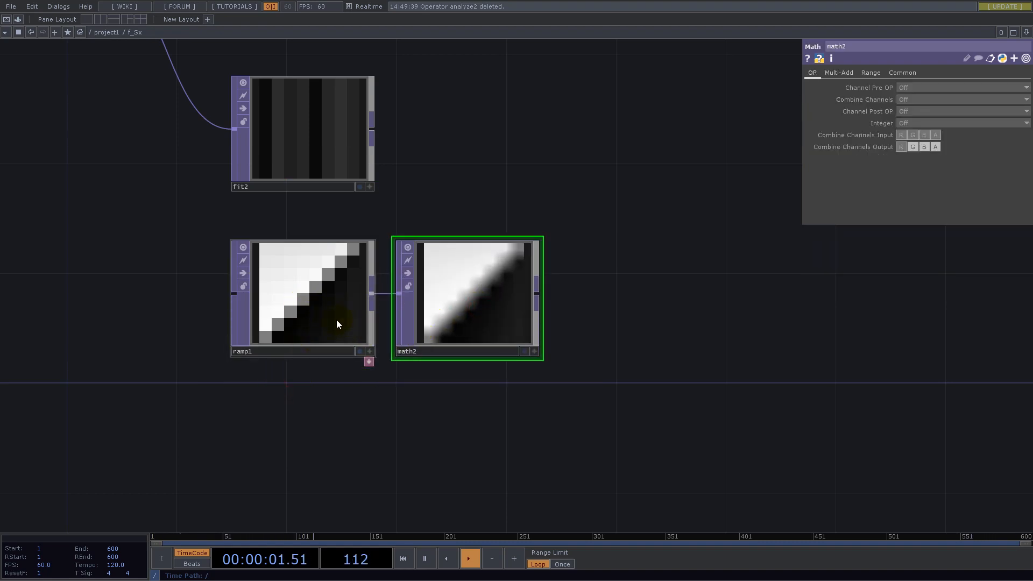
pyautogui.click(302, 286)
pyautogui.click(488, 288)
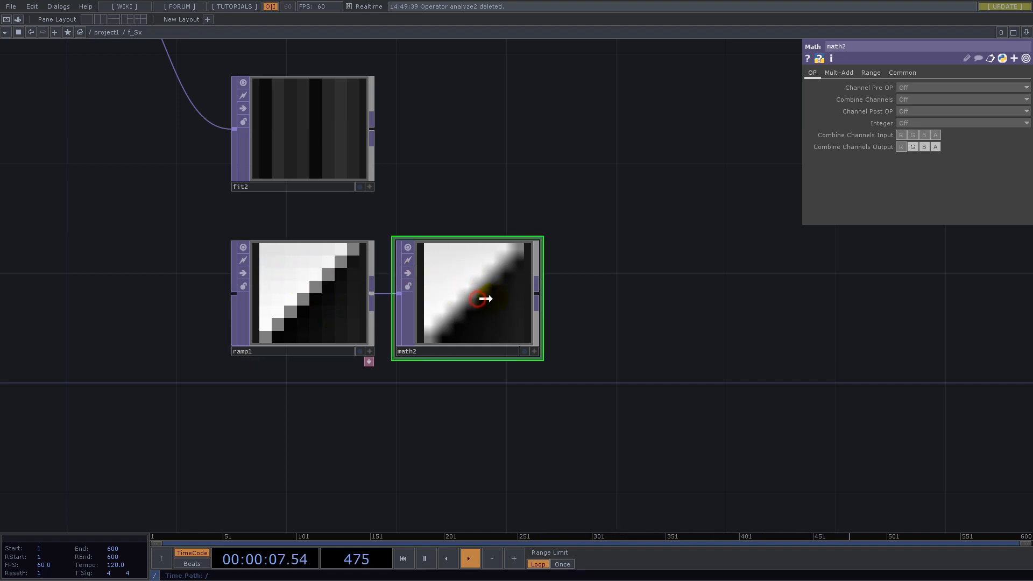
pyautogui.moveTo(482, 299); pyautogui.dragTo(509, 298)
# - Set the new Math TOP's Integer option to Round and its Viewer and Input Smoothness to Nearest Pixel
pyautogui.click(905, 123)
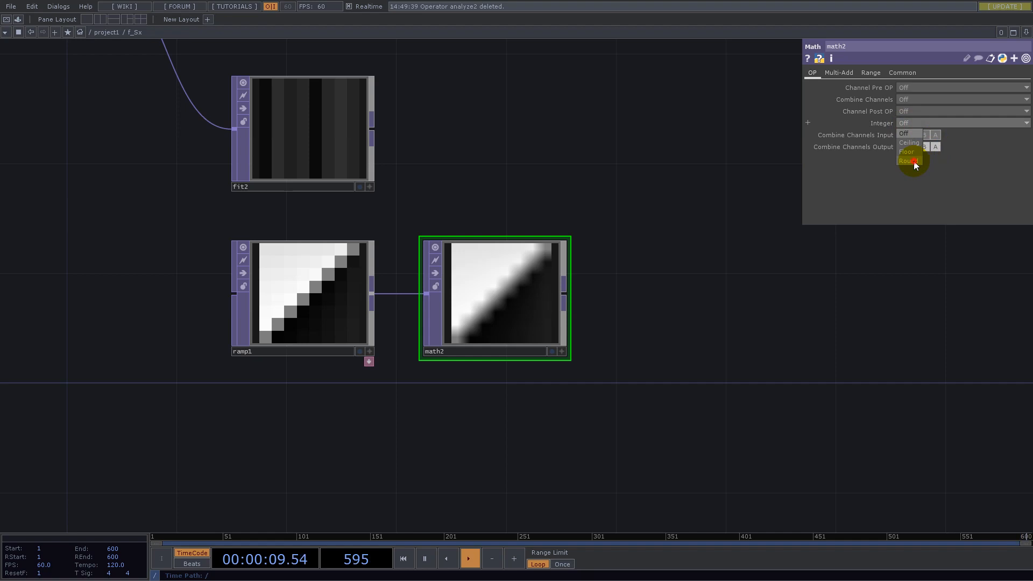
pyautogui.click(914, 160)
pyautogui.click(902, 73)
pyautogui.click(928, 170)
pyautogui.click(929, 181)
pyautogui.click(931, 147)
pyautogui.click(931, 158)
# - Move the second Fit TOP into line directly above the second Math TOP
pyautogui.moveTo(685, 269); pyautogui.dragTo(675, 414)
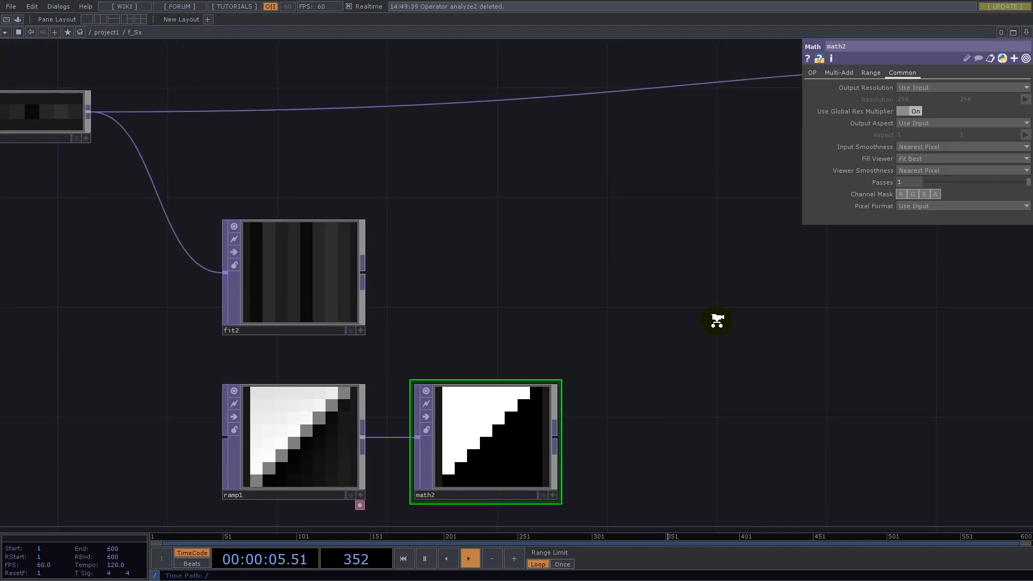
pyautogui.moveTo(717, 320); pyautogui.dragTo(611, 358, button='middle')
pyautogui.moveTo(503, 298); pyautogui.dragTo(591, 299)
# - Add a Multiply TOP after the second Math TOP and wire the second Fit TOP into its other input
pyautogui.moveTo(719, 371); pyautogui.dragTo(611, 357)
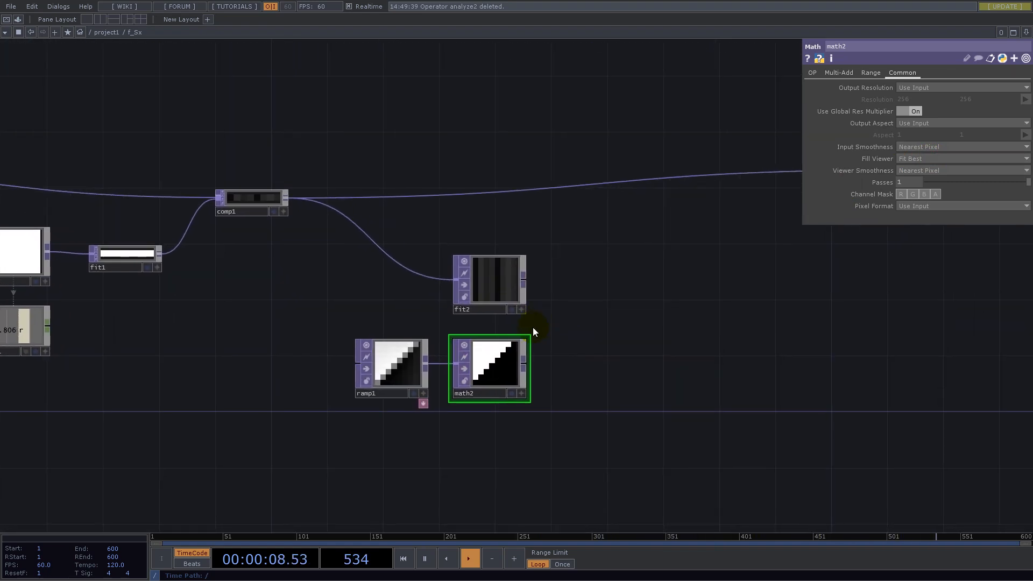
pyautogui.click(524, 361)
pyautogui.write('mul')
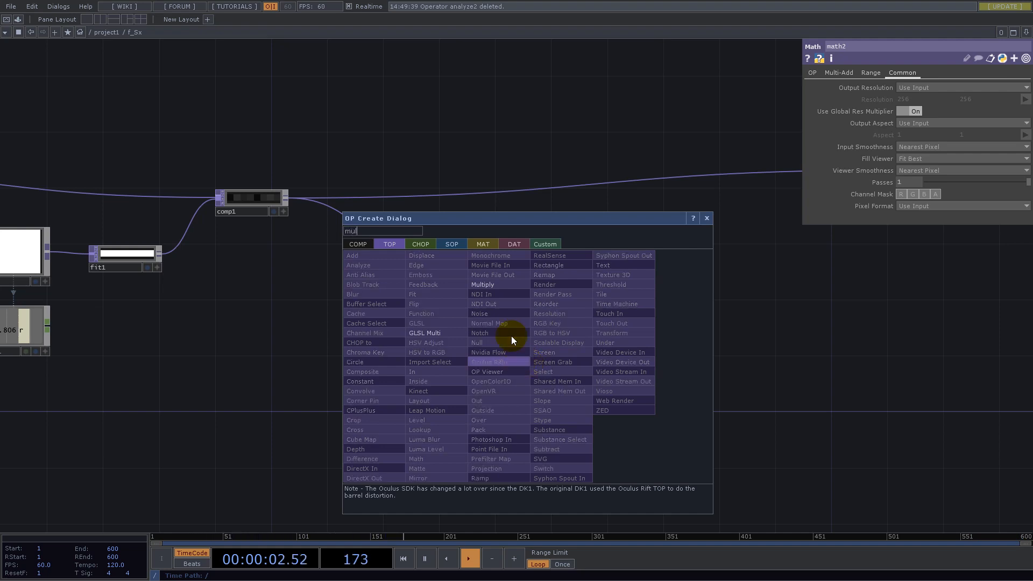
pyautogui.click(495, 286)
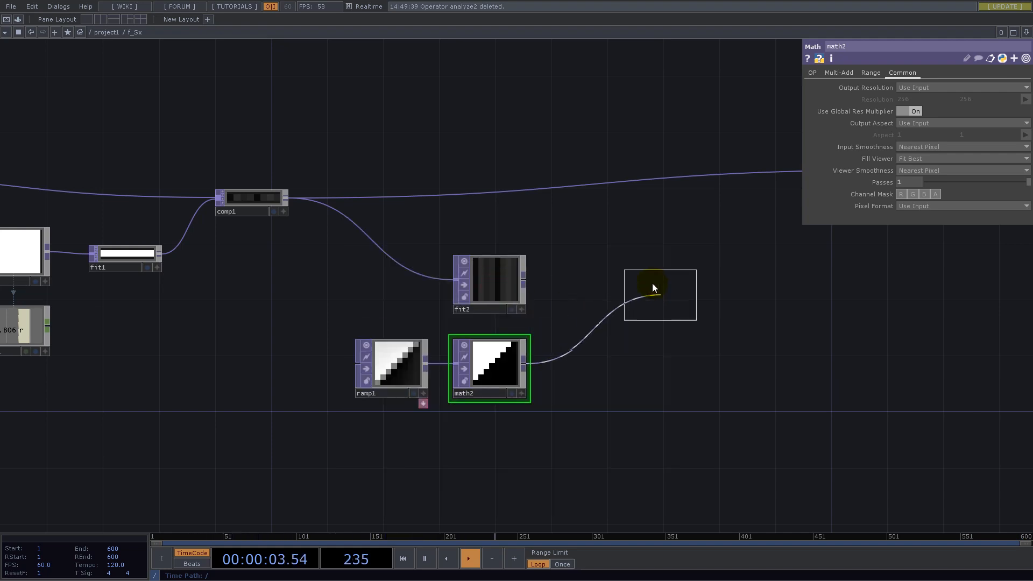
pyautogui.click(601, 282)
pyautogui.moveTo(529, 283); pyautogui.dragTo(563, 290)
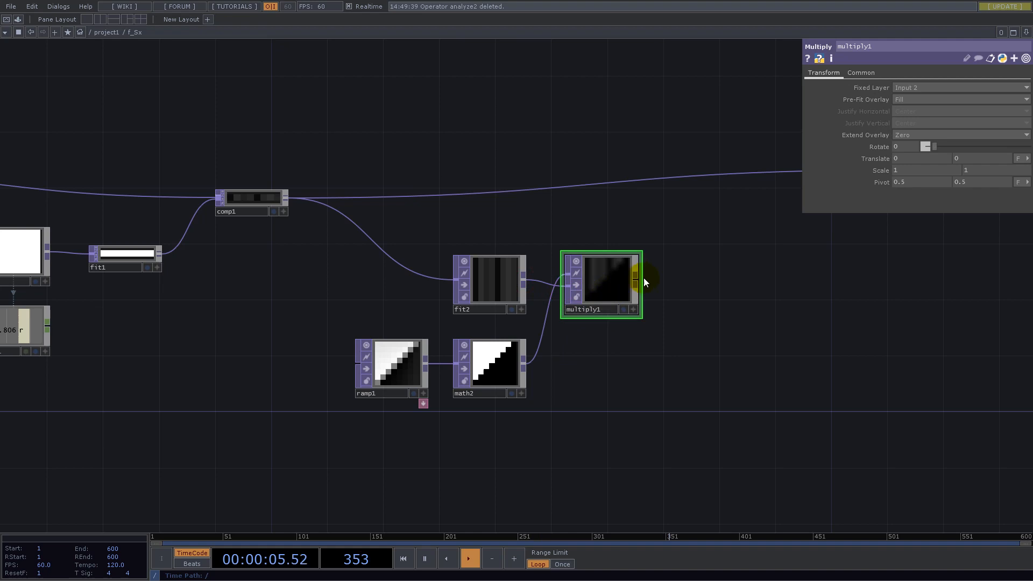
# - Set the Multiply TOP's Input Smoothness and Viewer Smoothness to Nearest Pixel and move it farther from its source nodes
pyautogui.scroll(5, 597, 252)
pyautogui.click(860, 72)
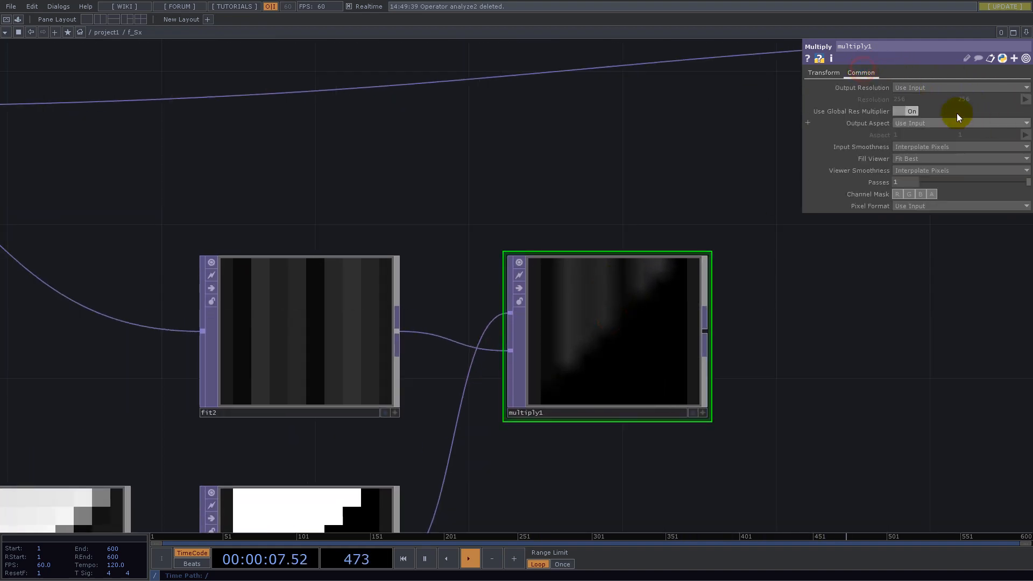
pyautogui.click(933, 146)
pyautogui.click(932, 156)
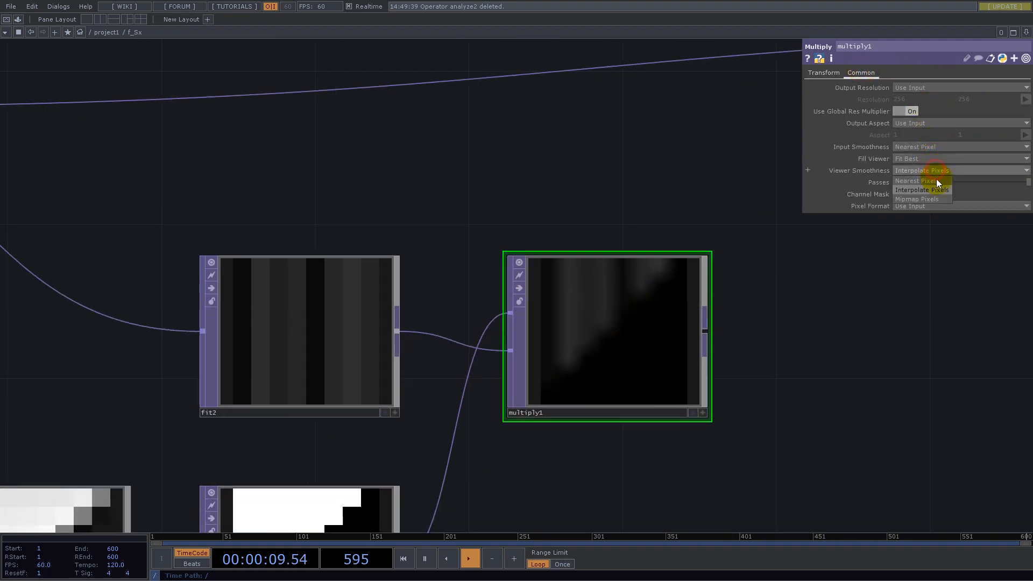
pyautogui.moveTo(842, 388); pyautogui.dragTo(697, 274)
pyautogui.scroll(-5, 693, 274)
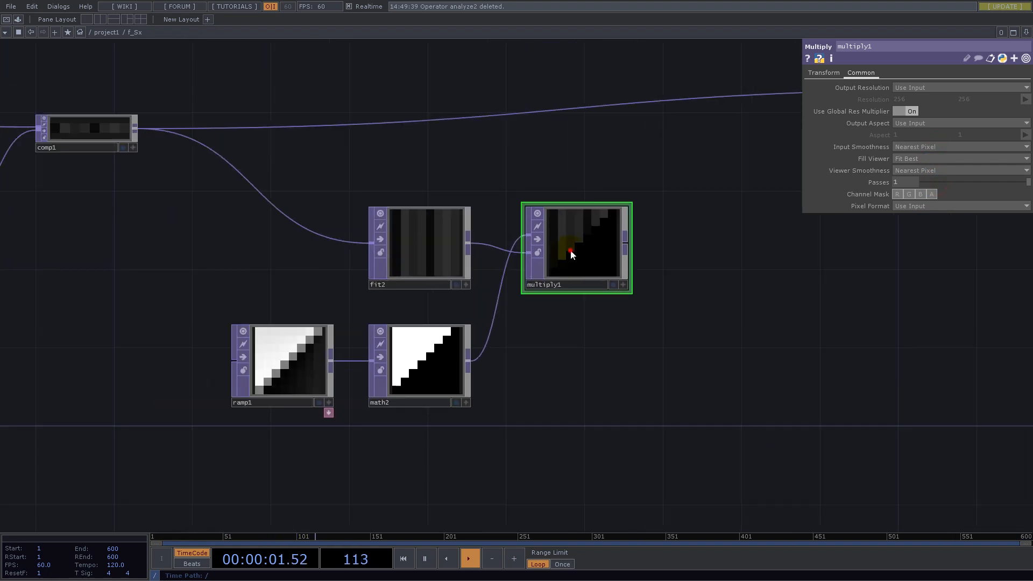
pyautogui.moveTo(570, 250); pyautogui.dragTo(606, 282)
# - Add a Reorder TOP fed by the Multiply TOP and place it slightly below and beyond the Multiply TOP
pyautogui.moveTo(770, 350); pyautogui.dragTo(673, 368)
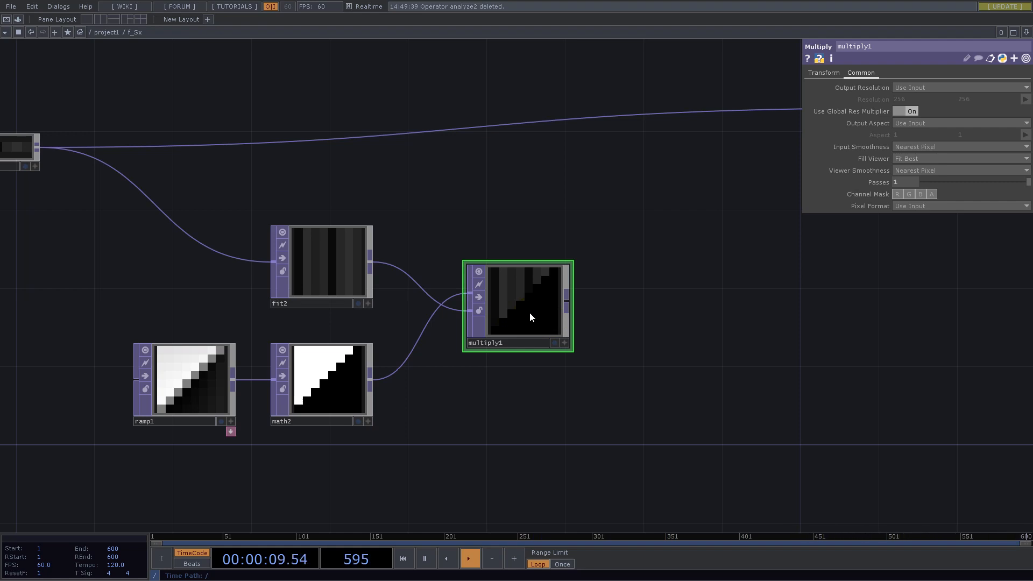
pyautogui.rightClick(568, 301)
pyautogui.write('re')
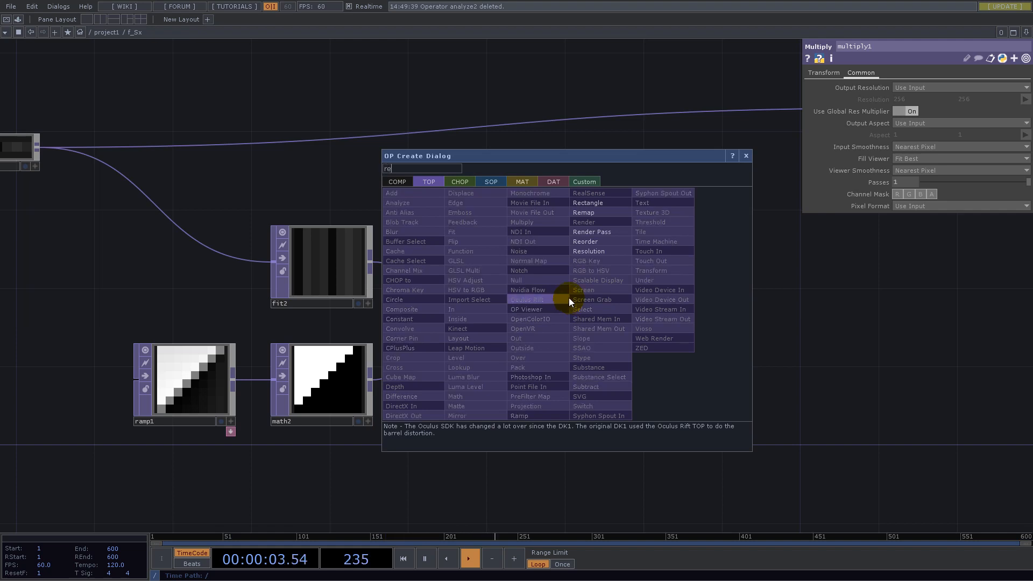
pyautogui.click(597, 241)
pyautogui.click(686, 366)
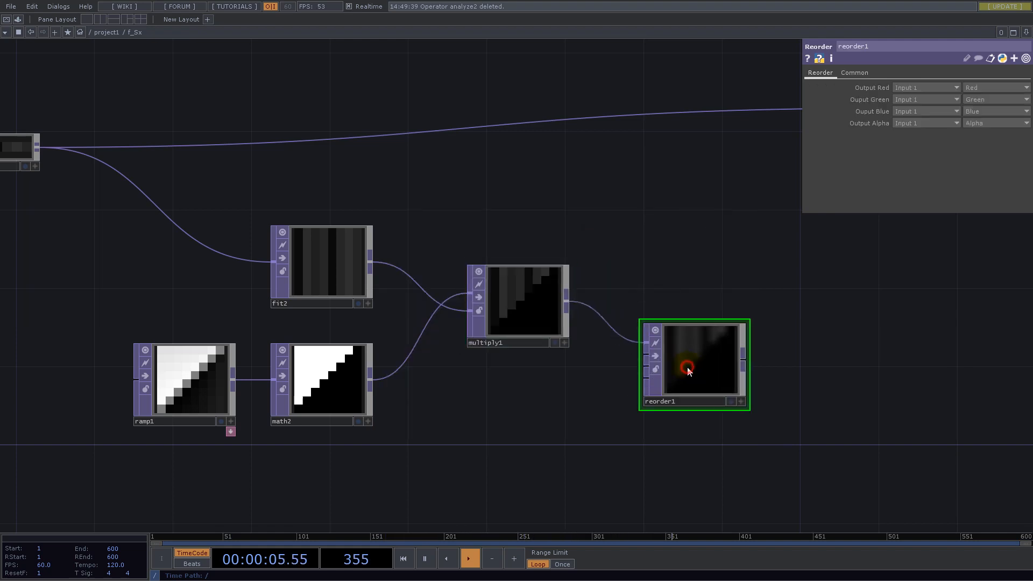
pyautogui.moveTo(688, 364); pyautogui.dragTo(683, 348)
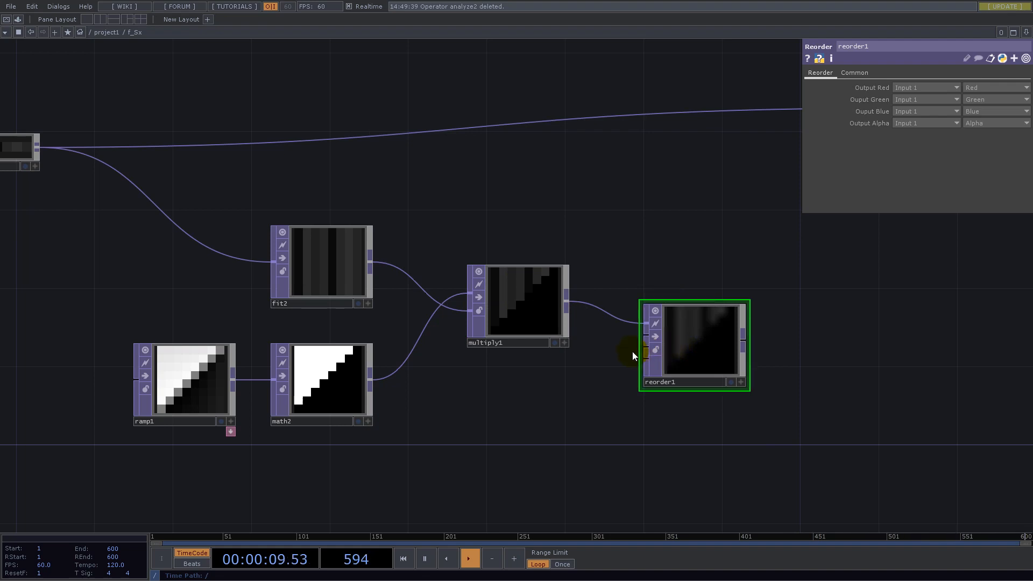
pyautogui.click(369, 379)
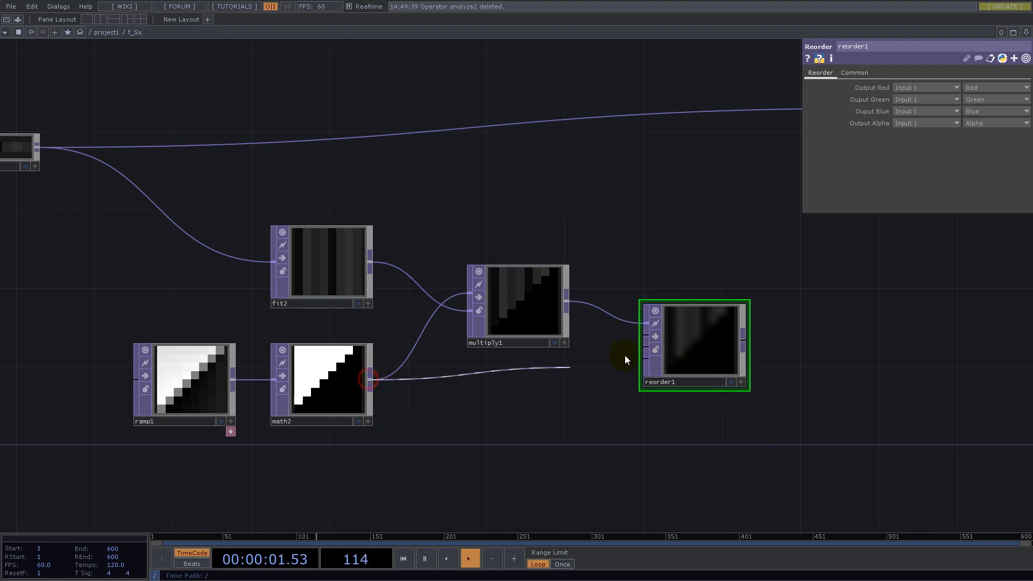
pyautogui.click(643, 337)
pyautogui.click(866, 75)
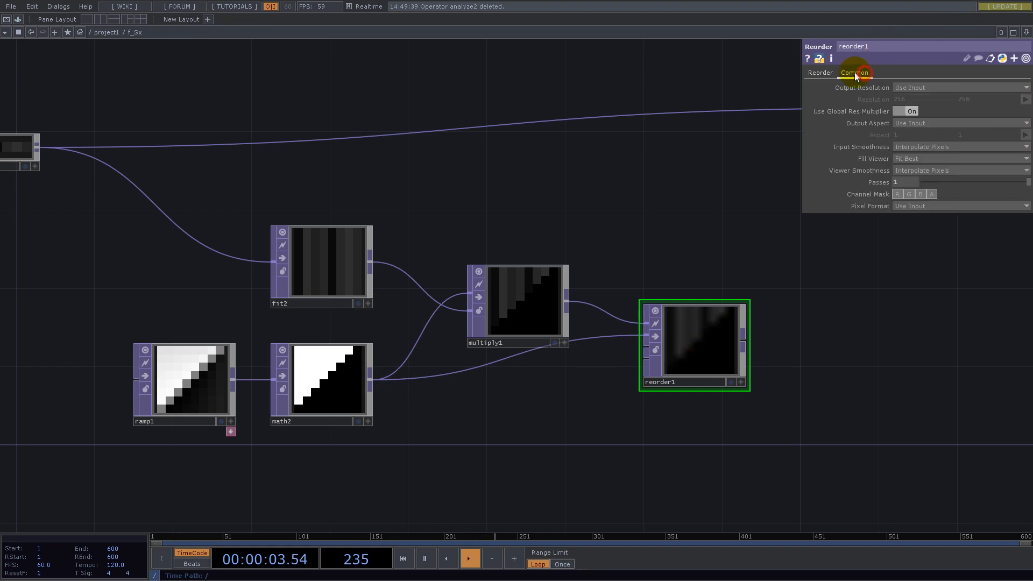
pyautogui.click(915, 206)
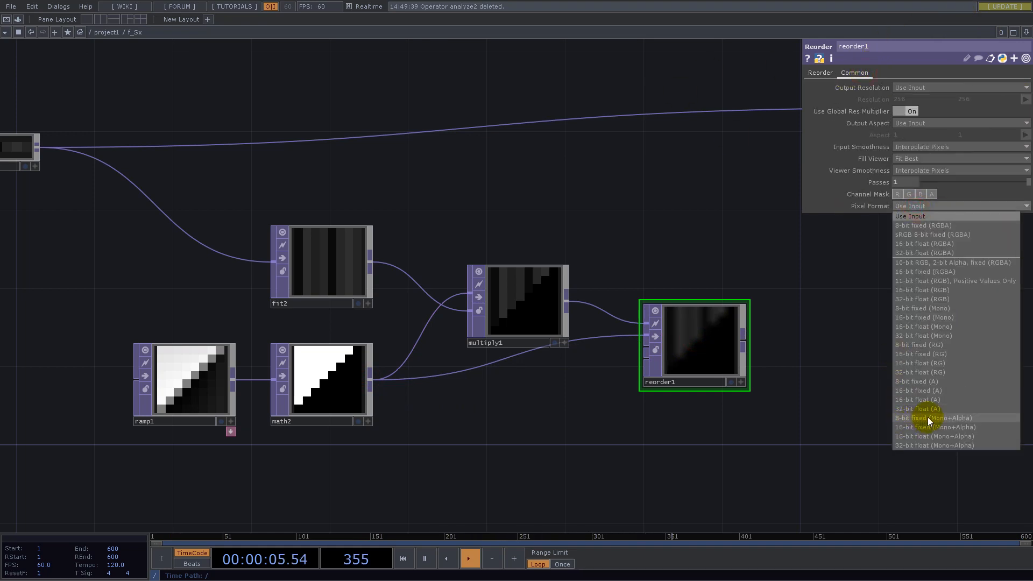
pyautogui.click(967, 445)
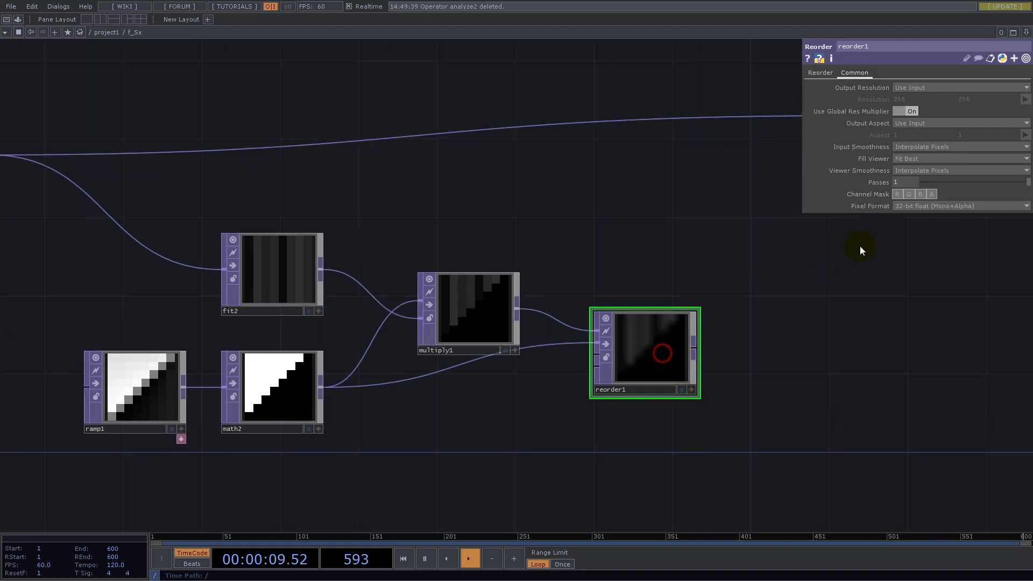
# - Set the Reorder TOP's Output Alpha to the Red channel of Input 2
pyautogui.click(823, 74)
pyautogui.click(948, 124)
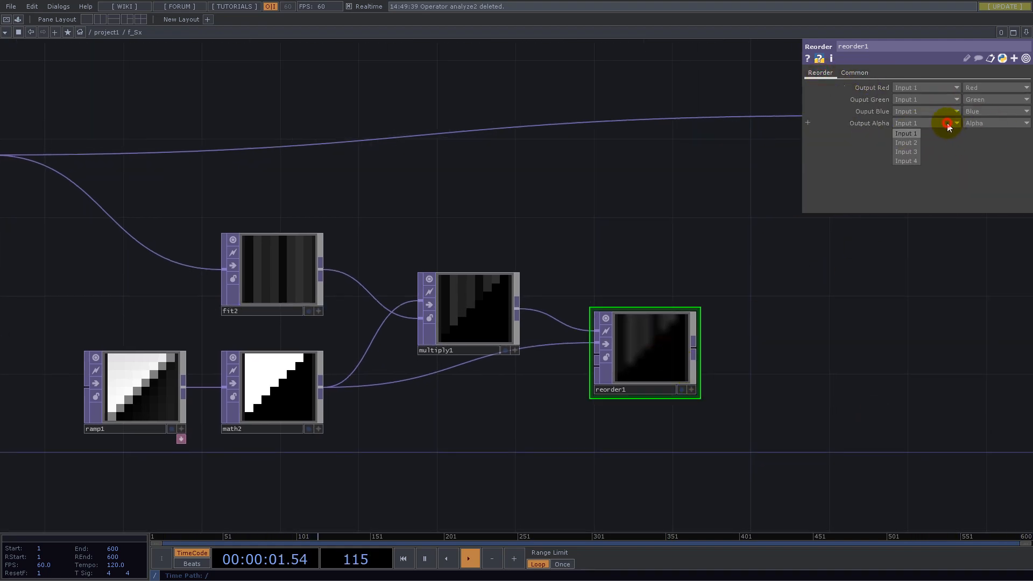
pyautogui.click(914, 142)
pyautogui.click(983, 123)
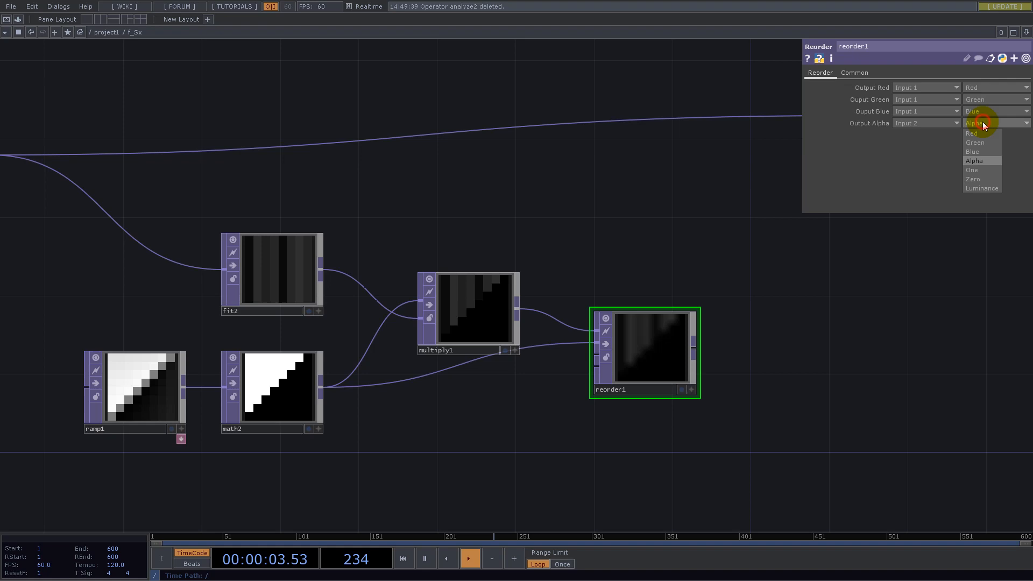
pyautogui.click(973, 134)
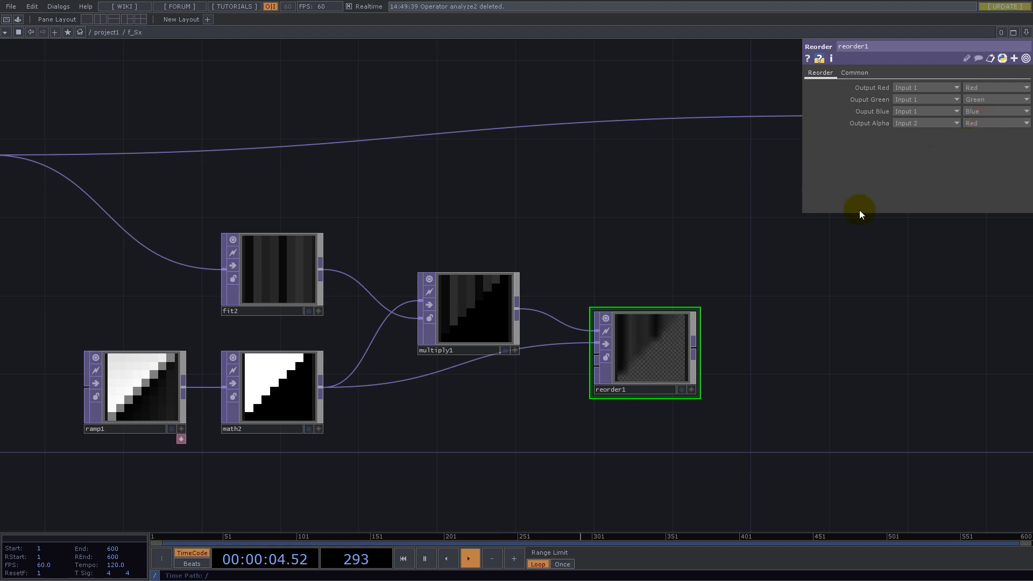
# - Set the Reorder TOP's Viewer Smoothness and Input Smoothness to Nearest Pixel and inspect its masked pixels up close
pyautogui.click(855, 73)
pyautogui.click(921, 171)
pyautogui.click(916, 181)
pyautogui.click(915, 147)
pyautogui.click(915, 156)
pyautogui.scroll(3, 646, 369)
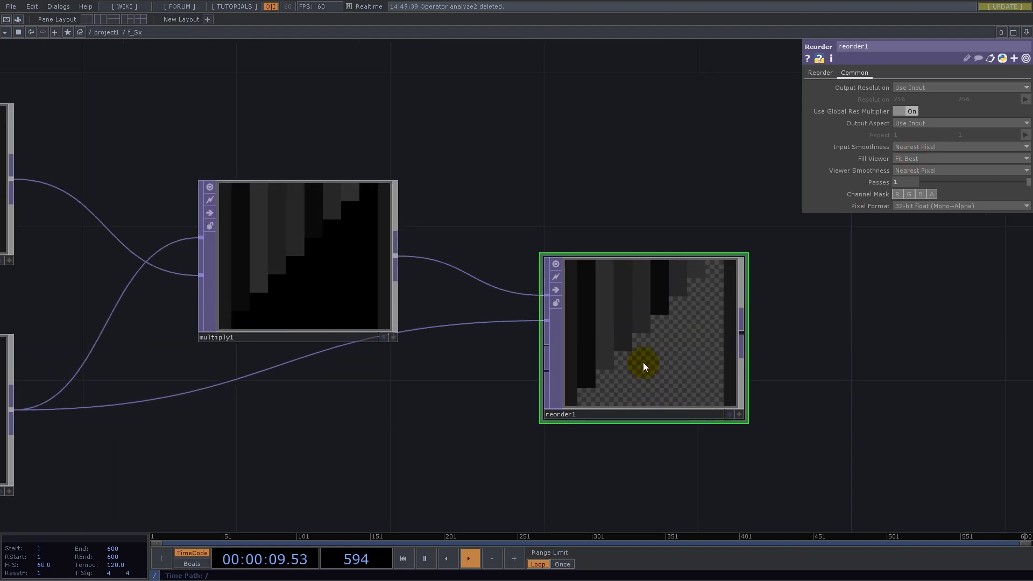
pyautogui.scroll(5, 661, 353)
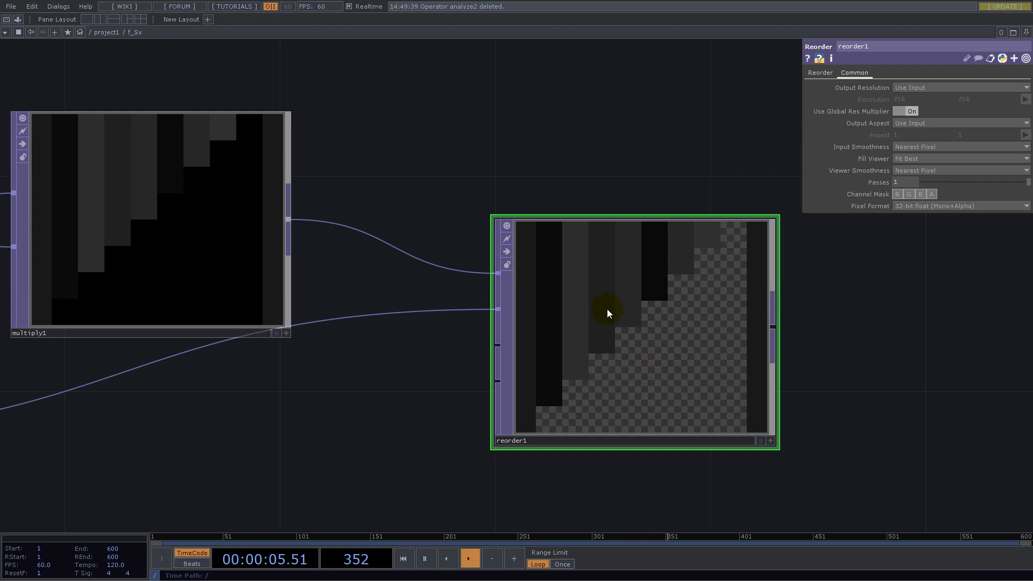
pyautogui.scroll(-5, 565, 418)
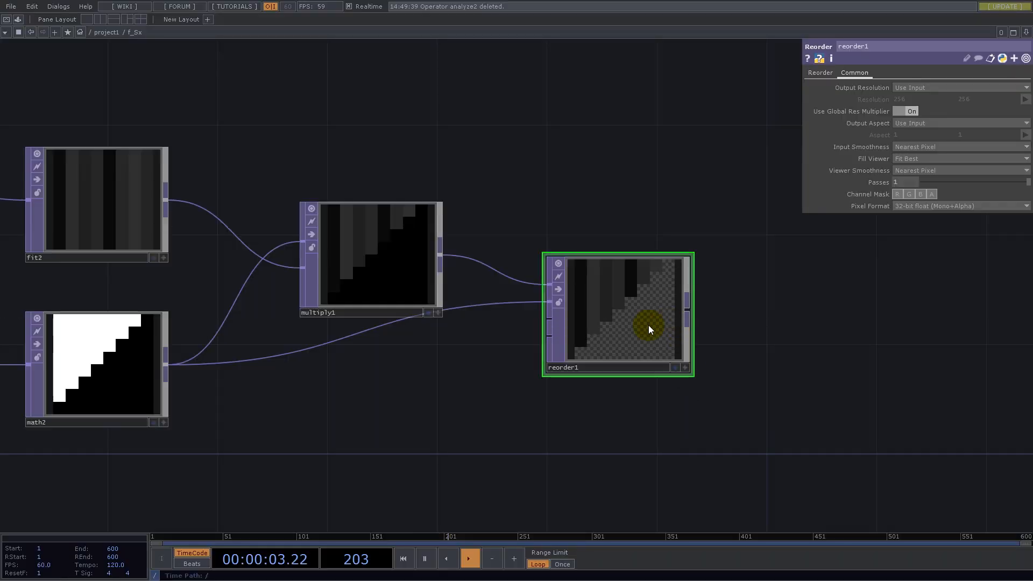
# - Add an Analyze TOP fed by the Reorder TOP and place it slightly above and beyond it
pyautogui.scroll(-3, 597, 324)
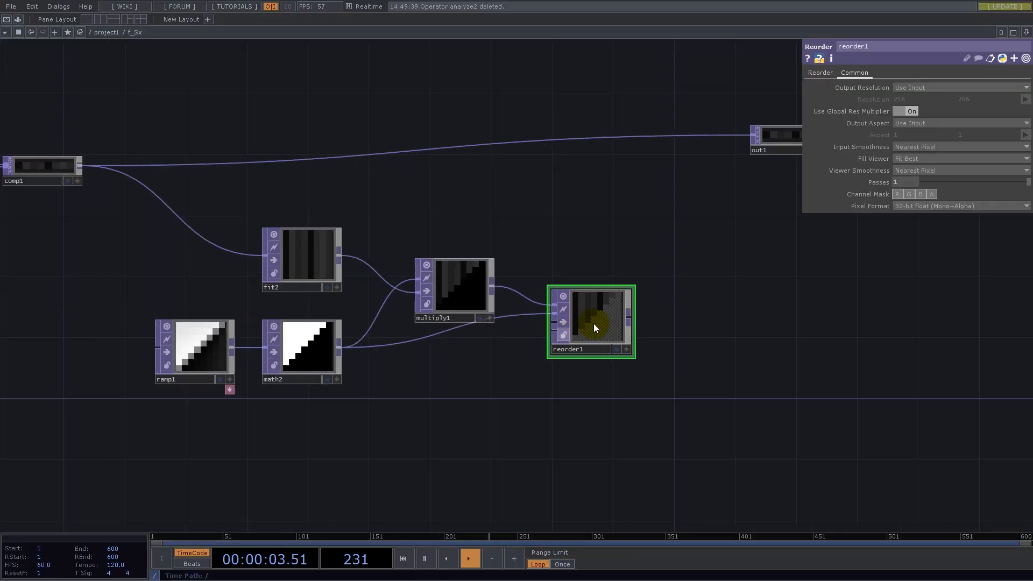
pyautogui.rightClick(623, 315)
pyautogui.write('an')
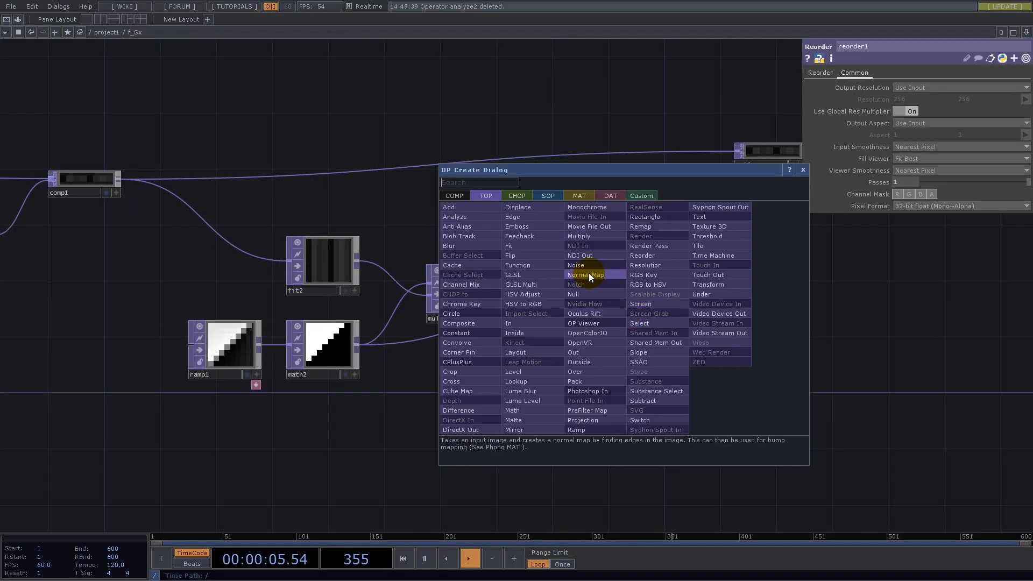
pyautogui.click(455, 216)
pyautogui.click(715, 287)
# - Feed the Analyze TOP directly from the Multiply TOP instead and delete the Reorder TOP
pyautogui.moveTo(592, 323); pyautogui.dragTo(586, 378)
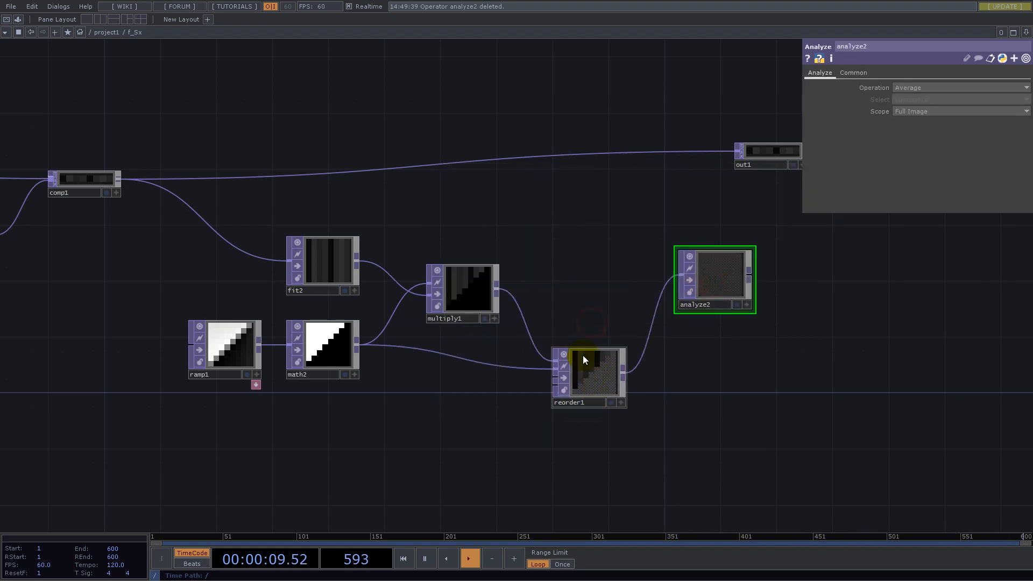
pyautogui.click(500, 289)
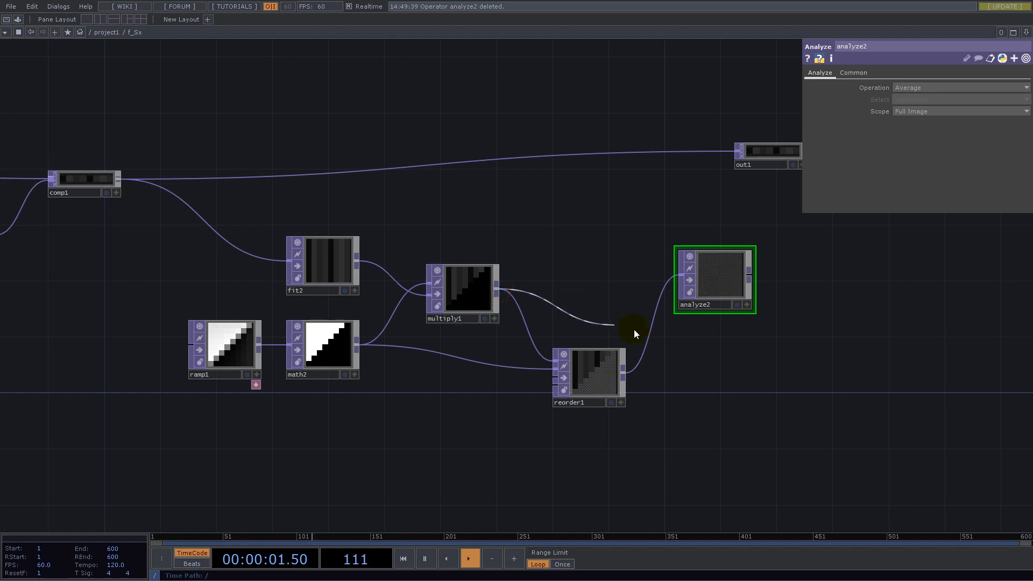
pyautogui.click(651, 331)
pyautogui.moveTo(580, 374); pyautogui.dragTo(527, 383)
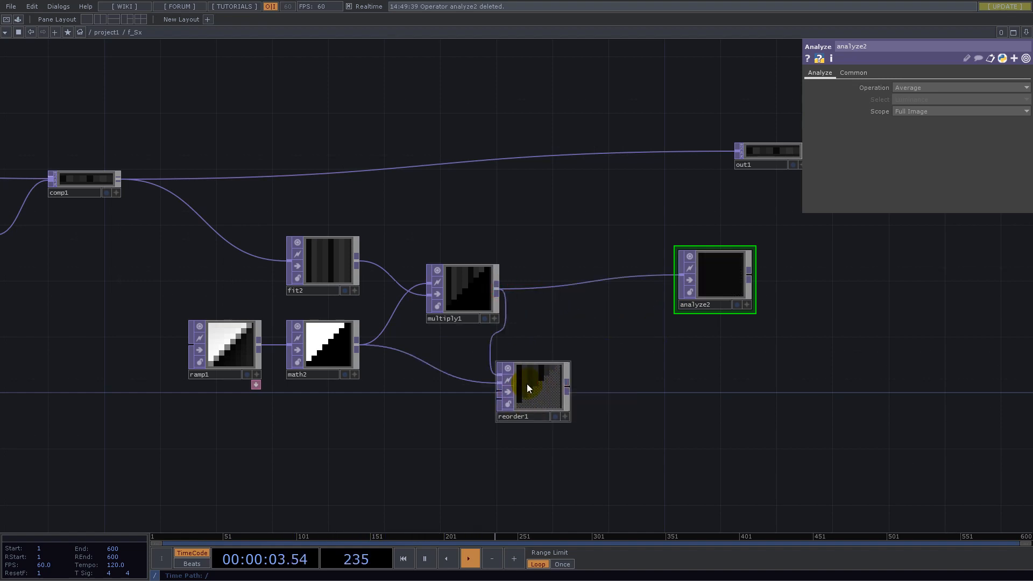
pyautogui.scroll(5, 535, 385)
pyautogui.click(540, 407)
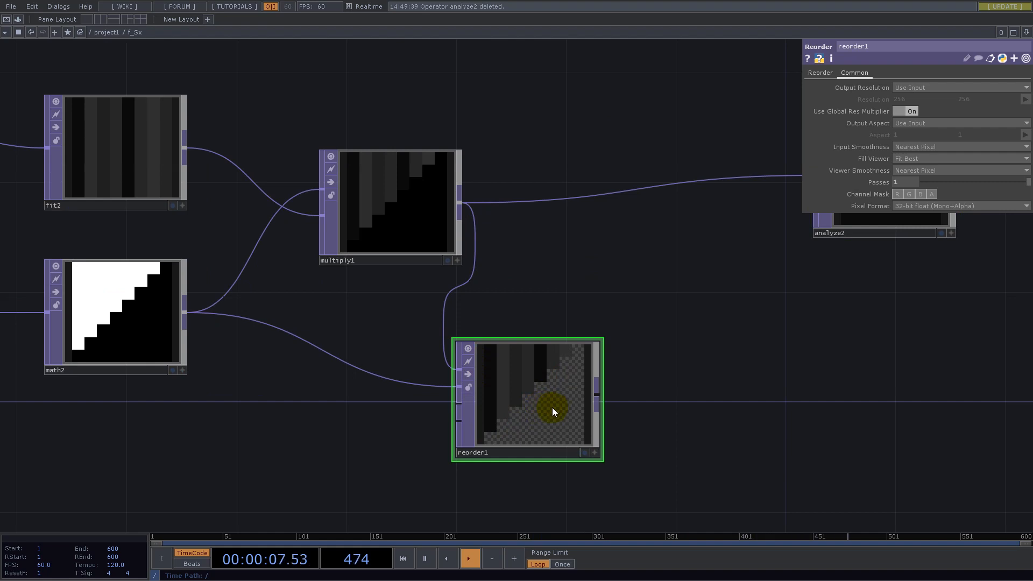
pyautogui.press('Delete')
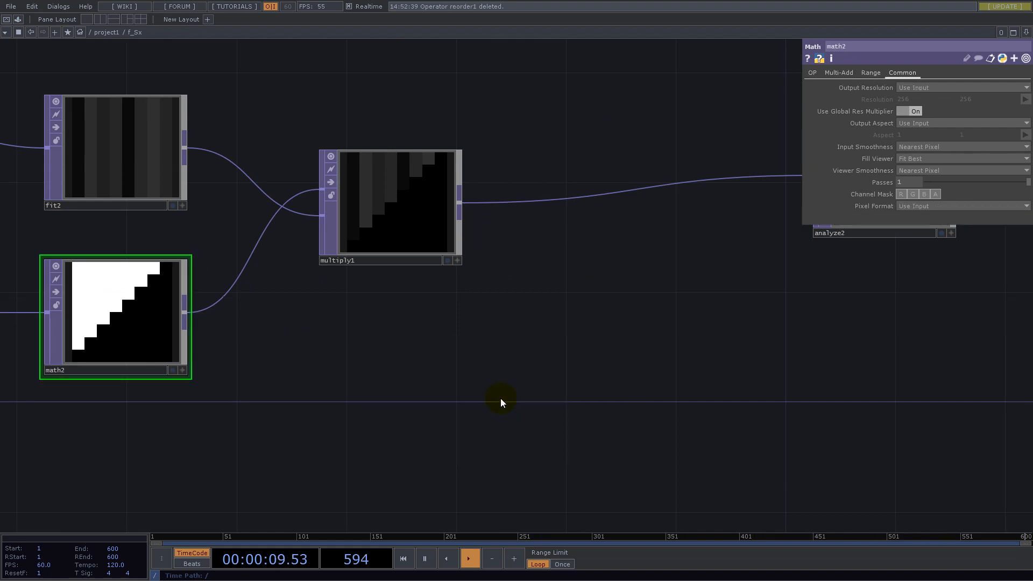
# - Move the Analyze TOP next to the Multiply TOP and set its Scope to Rows
pyautogui.press('h')
pyautogui.moveTo(672, 289); pyautogui.dragTo(517, 303)
pyautogui.click(568, 268)
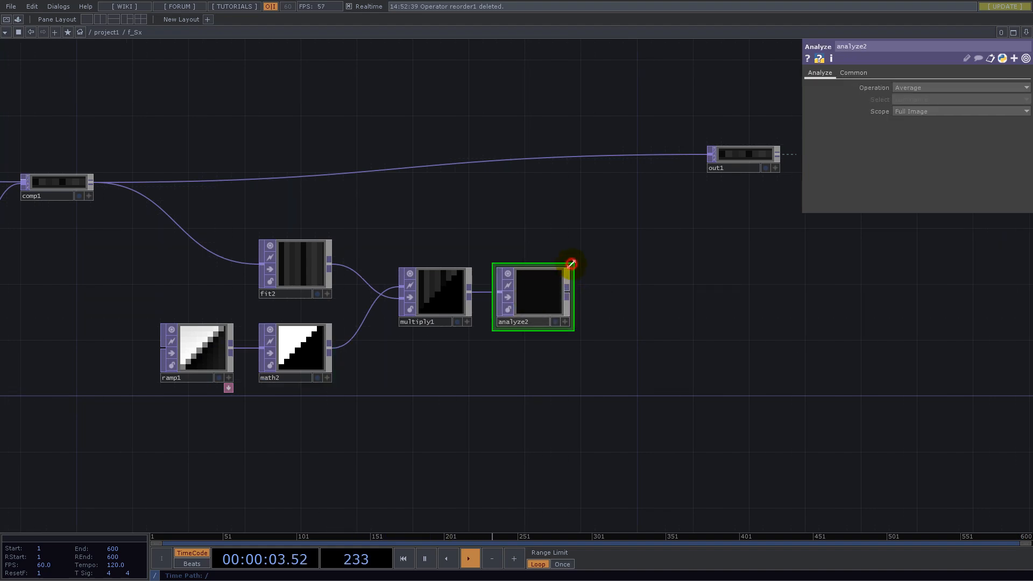
pyautogui.scroll(5, 537, 291)
pyautogui.click(911, 112)
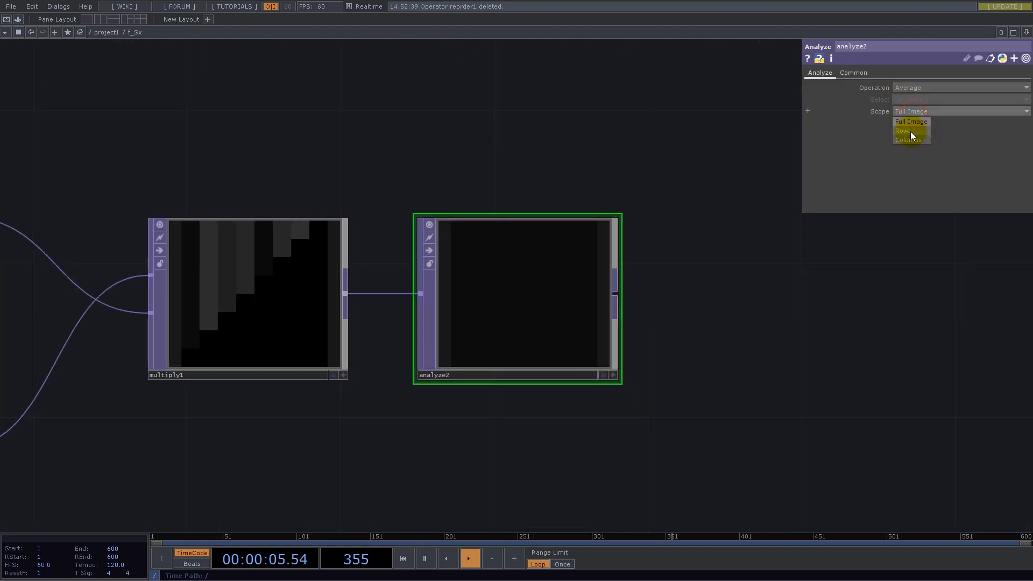
pyautogui.click(910, 131)
pyautogui.doubleClick(621, 215)
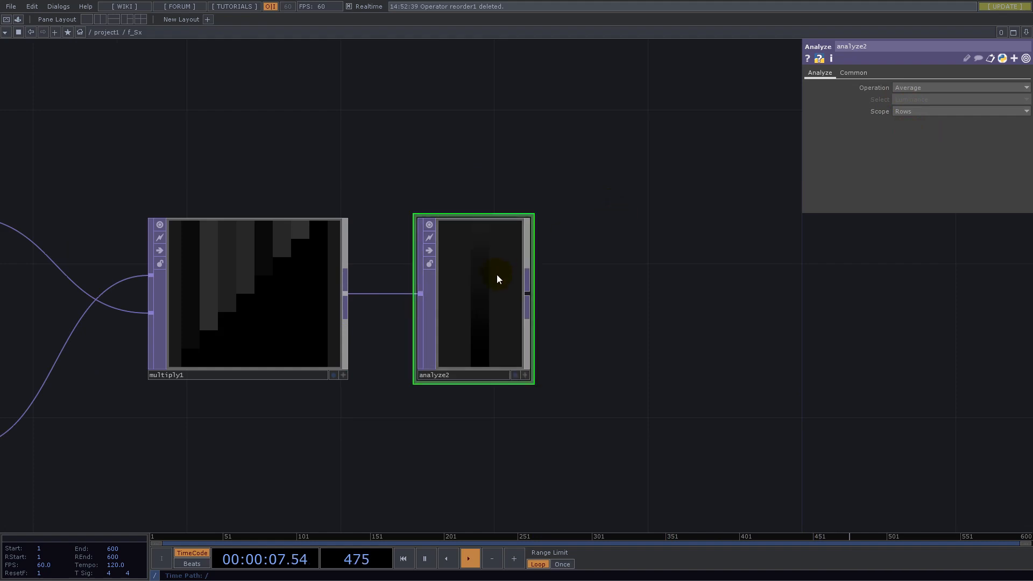
# - Set the Analyze TOP's Viewer Smoothness and Input Smoothness to Nearest Pixel
pyautogui.moveTo(652, 278); pyautogui.dragTo(796, 293)
pyautogui.click(853, 72)
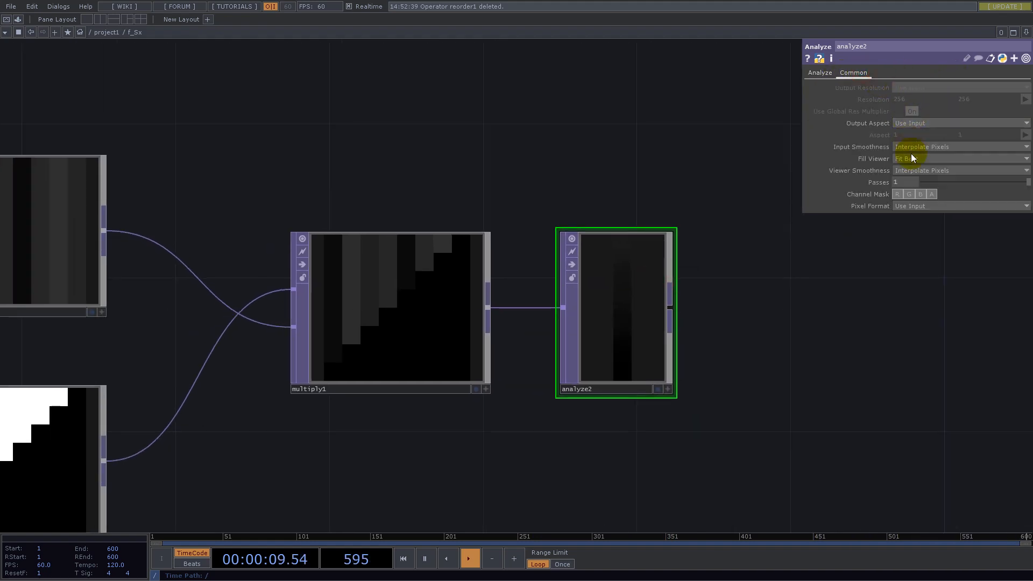
pyautogui.click(917, 170)
pyautogui.click(916, 181)
pyautogui.click(918, 144)
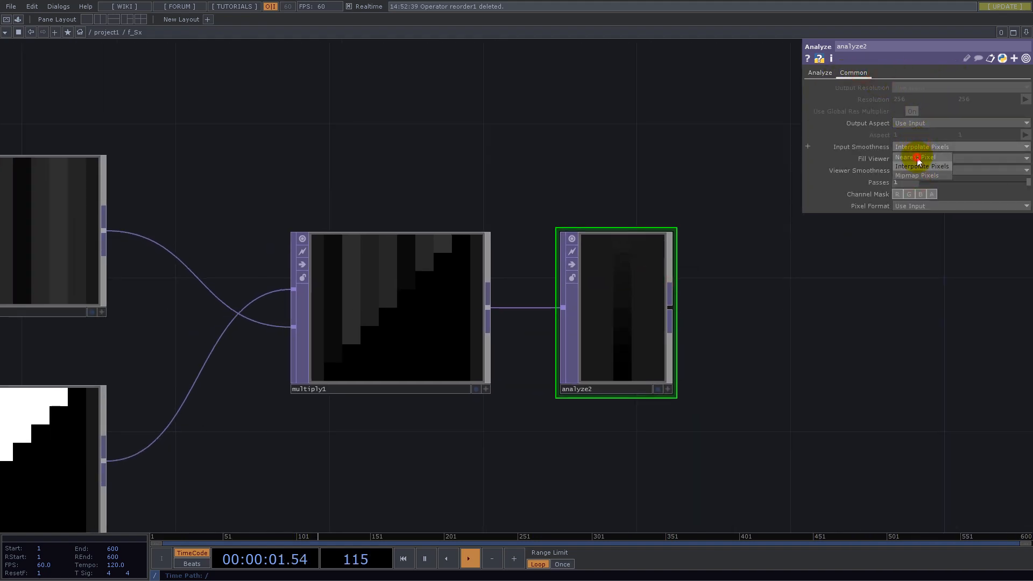
pyautogui.click(915, 156)
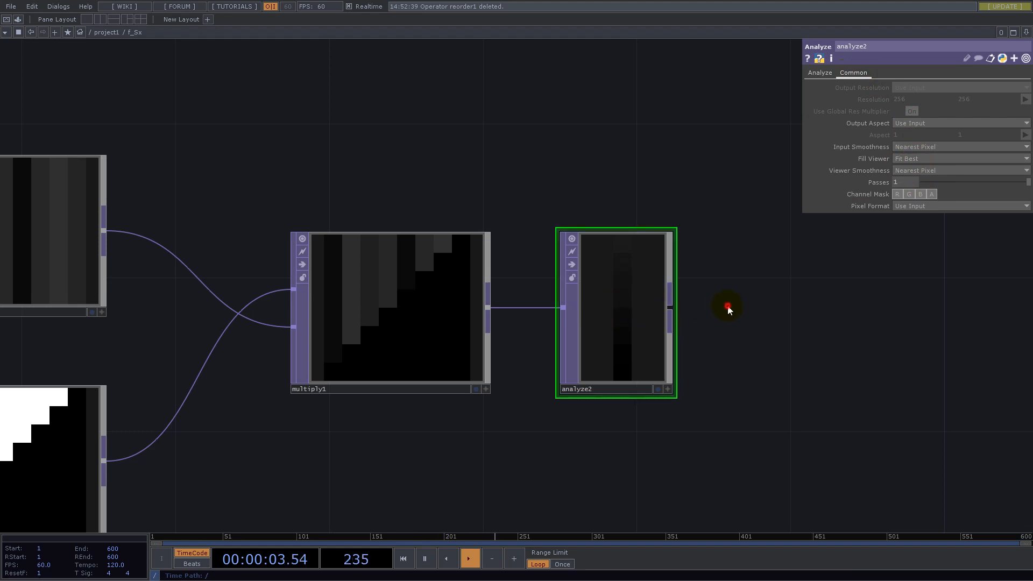
# - Add a third Math TOP directly after the Analyze TOP, fed by its output
pyautogui.moveTo(751, 307); pyautogui.dragTo(550, 293)
pyautogui.rightClick(550, 293)
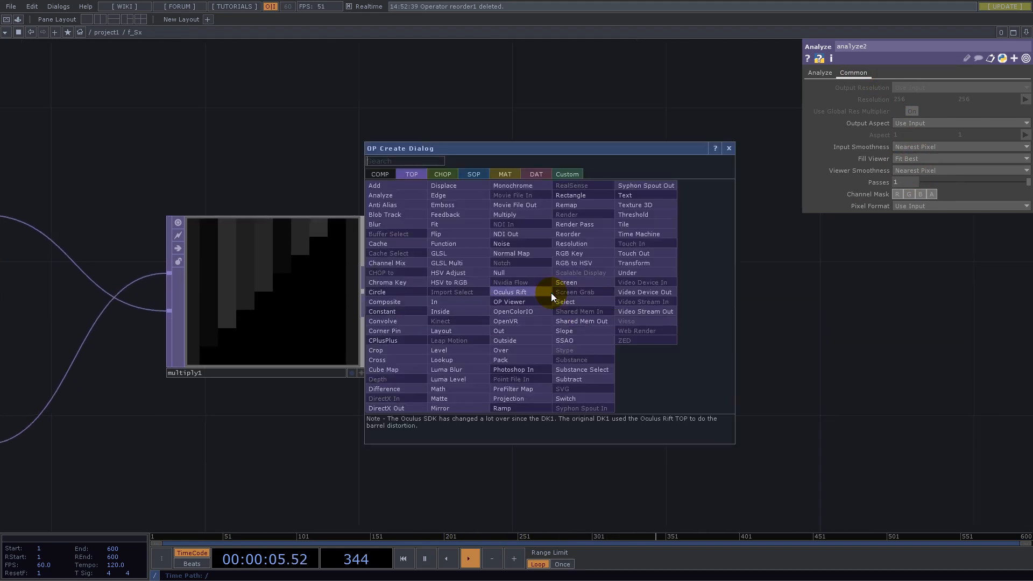
pyautogui.write('math')
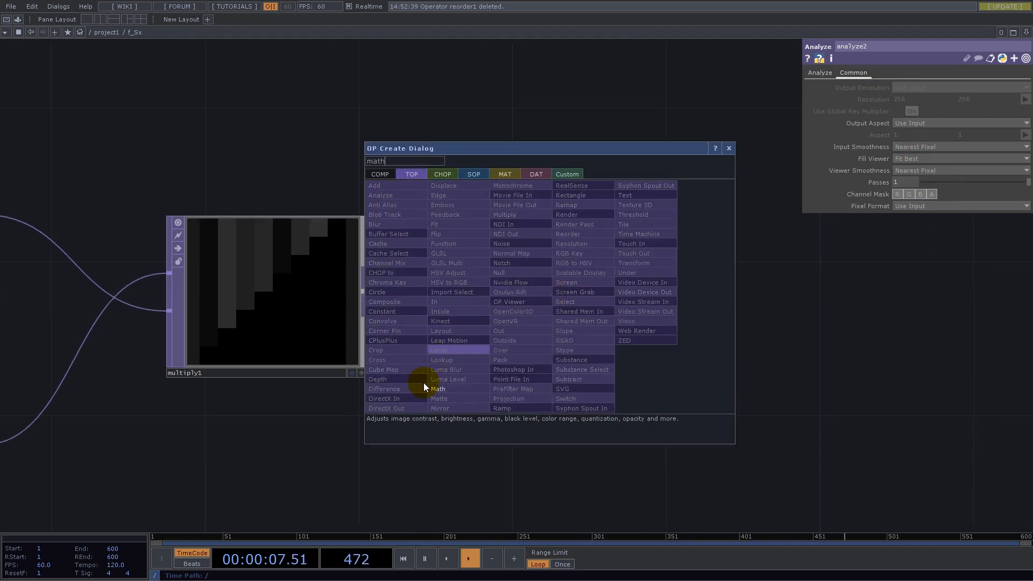
pyautogui.click(436, 389)
pyautogui.click(696, 301)
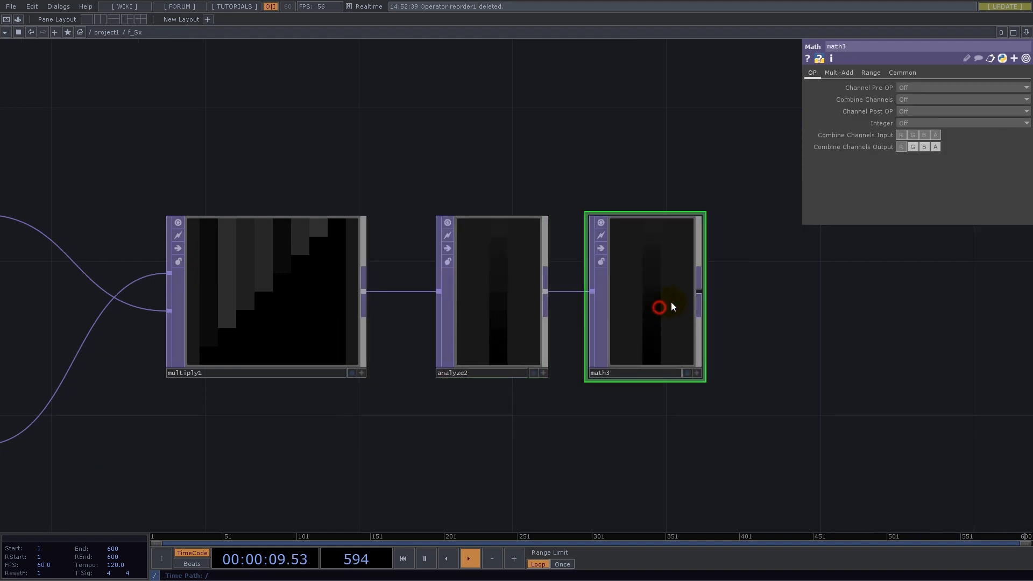
# - Set the third Math TOP's Multiply to the first Math TOP's Multiply expression, parent(2).op('constant1')['count']
pyautogui.click(844, 75)
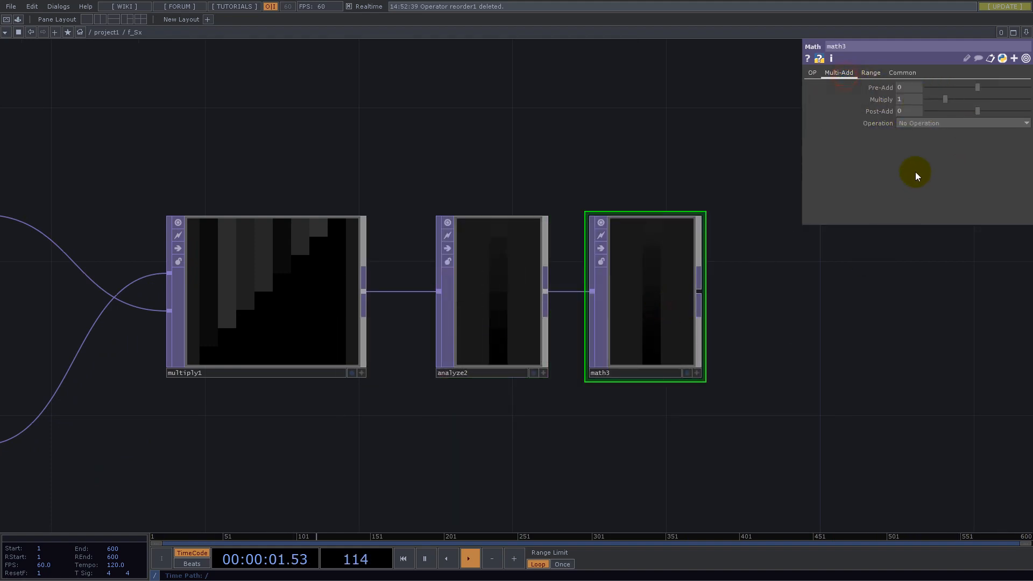
pyautogui.scroll(-4, 803, 376)
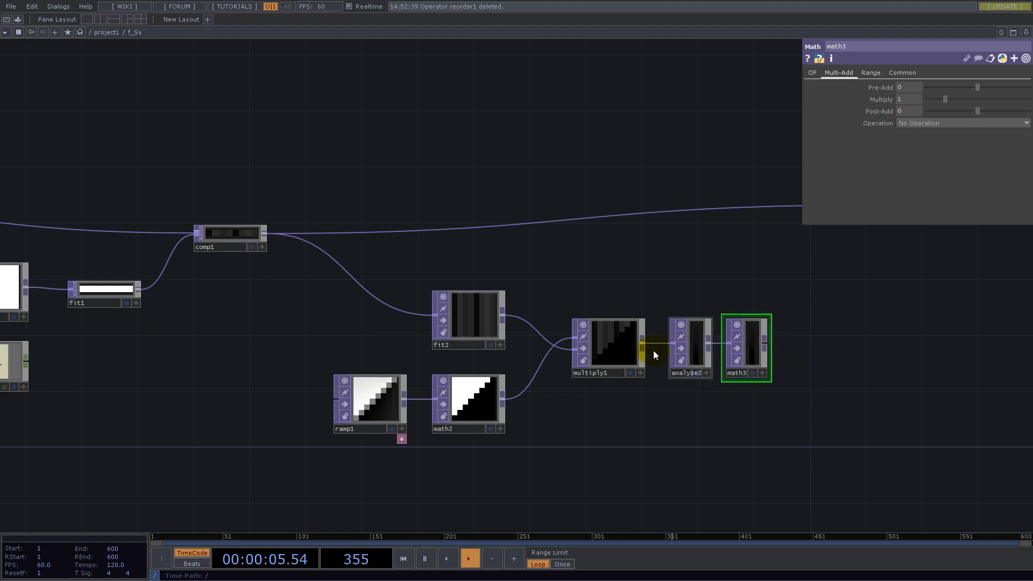
pyautogui.scroll(-4, 802, 307)
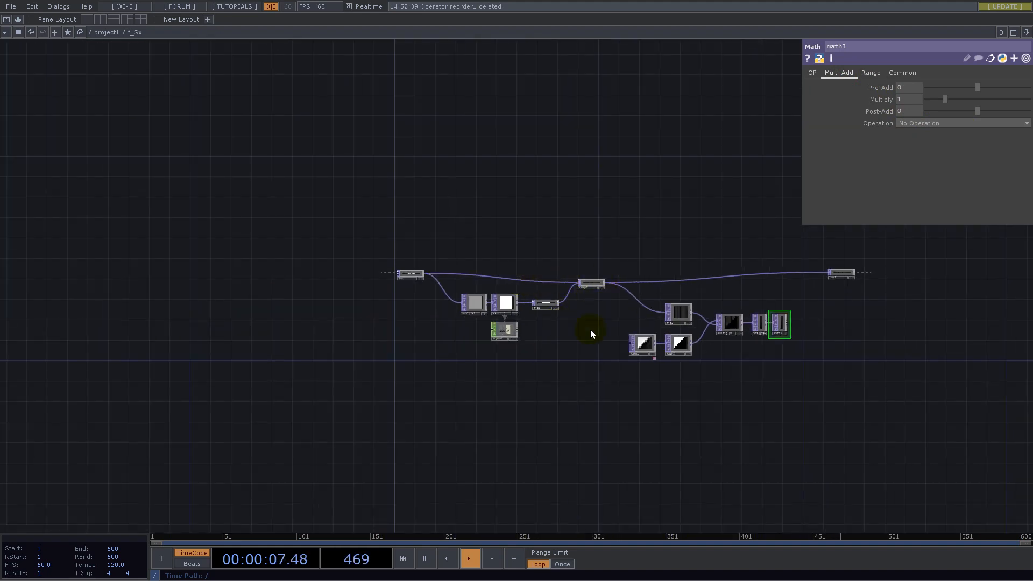
pyautogui.click(501, 307)
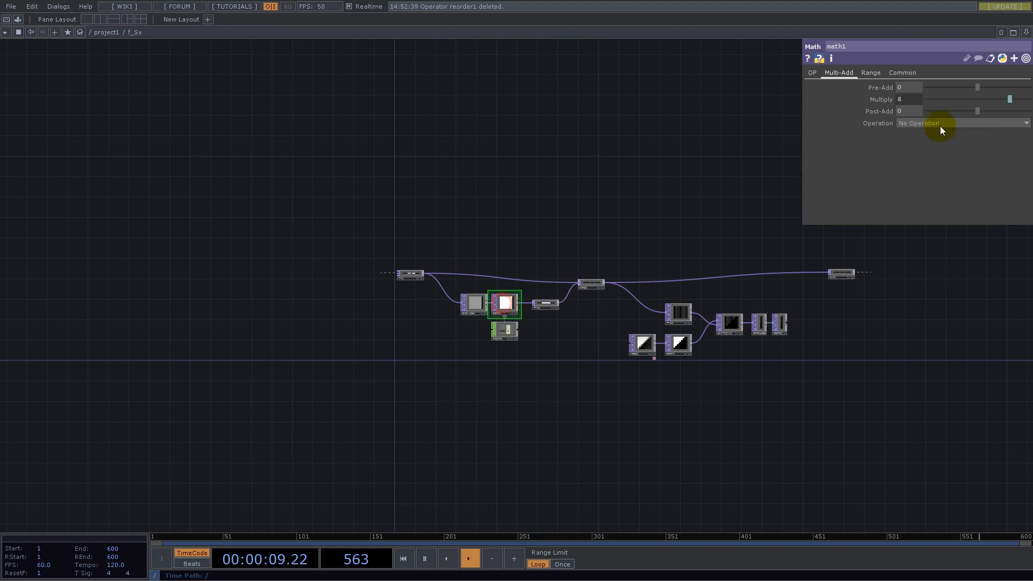
pyautogui.click(906, 100)
pyautogui.click(1017, 114)
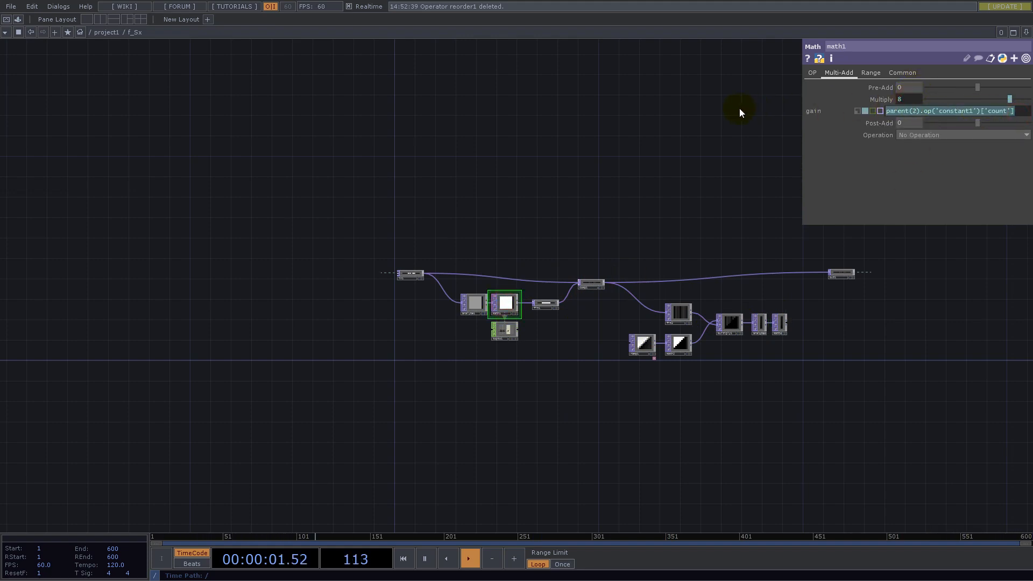
pyautogui.scroll(10, 810, 318)
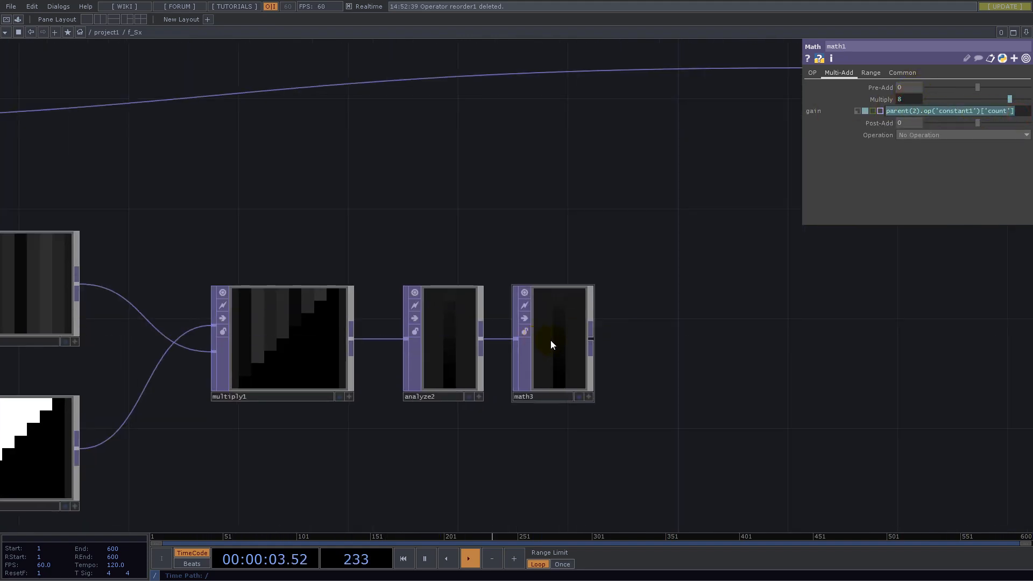
pyautogui.click(550, 340)
pyautogui.click(909, 100)
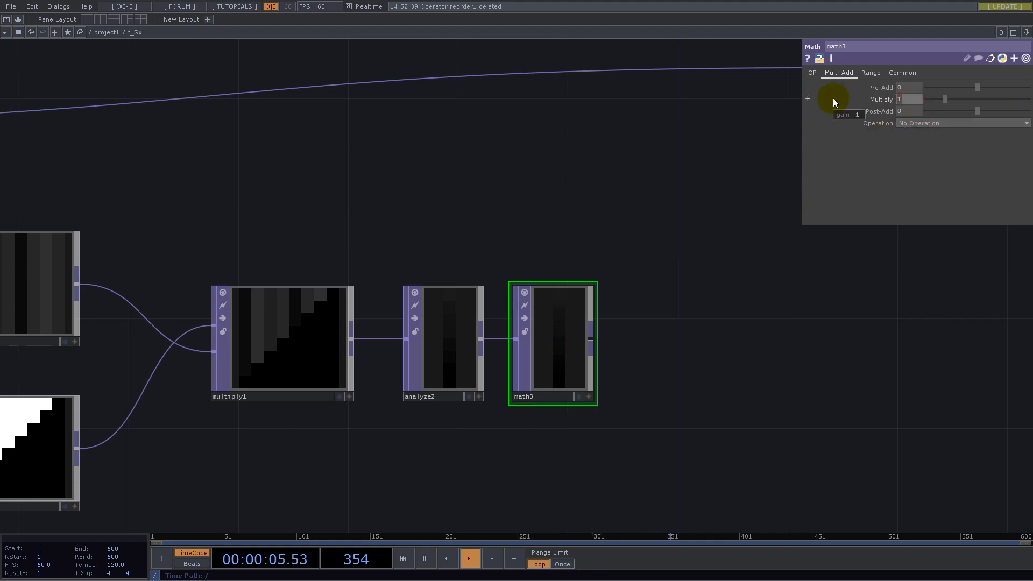
pyautogui.write('8')
pyautogui.press('Return')
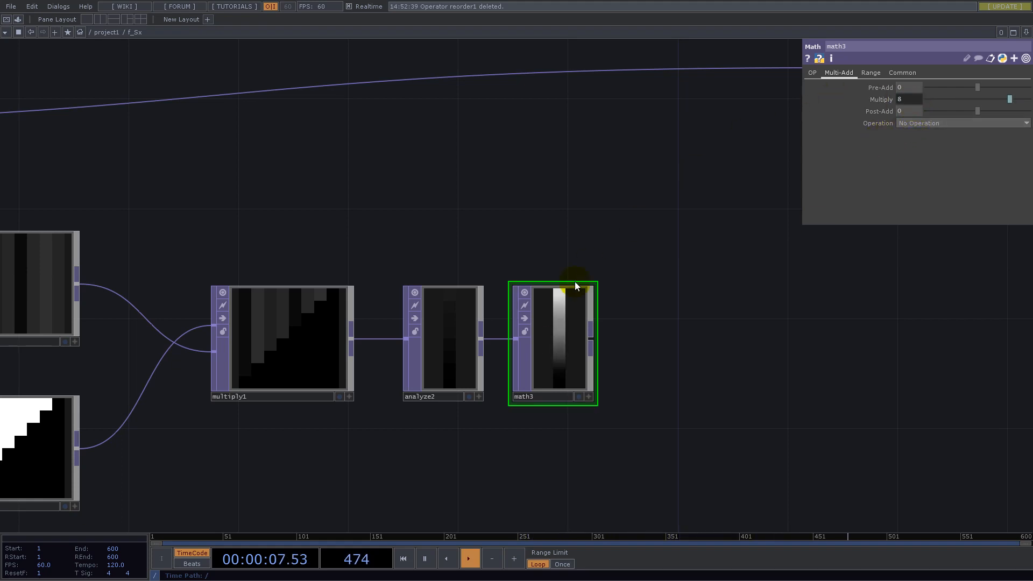
# - Set the third Math TOP's Input Smoothness and Viewer Smoothness to Nearest Pixel
pyautogui.click(900, 73)
pyautogui.click(925, 147)
pyautogui.click(925, 158)
pyautogui.click(929, 170)
pyautogui.click(927, 182)
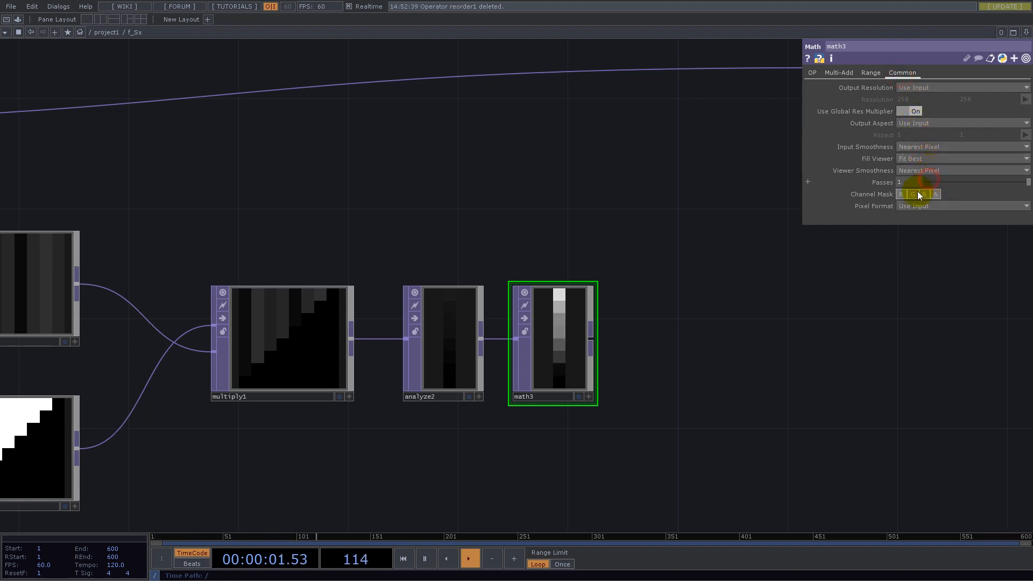
# - Add a Flip TOP after the third Math TOP, fed by its output
pyautogui.scroll(4, 574, 366)
pyautogui.scroll(-6, 584, 329)
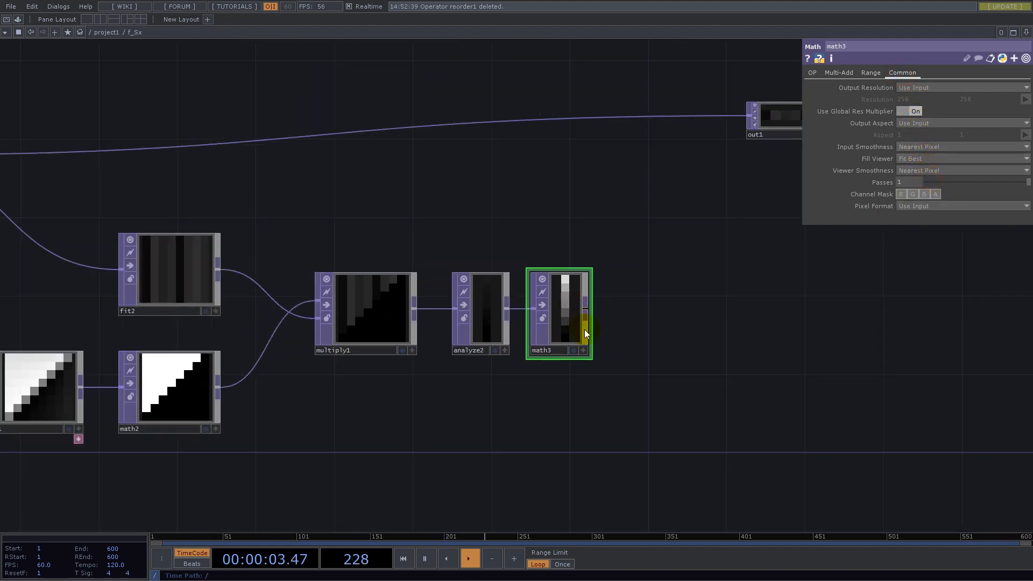
pyautogui.scroll(-4, 584, 338)
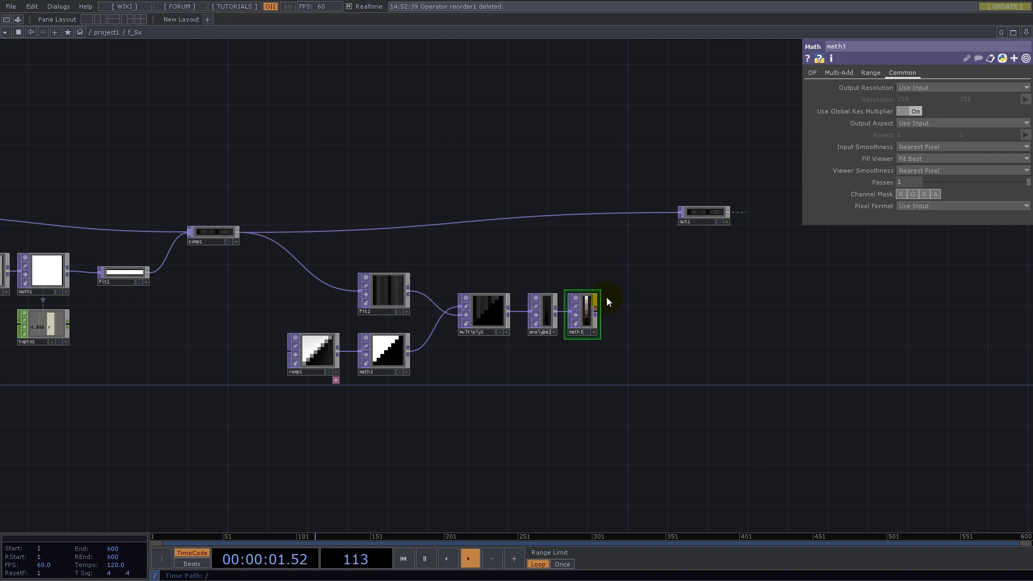
pyautogui.scroll(2, 602, 312)
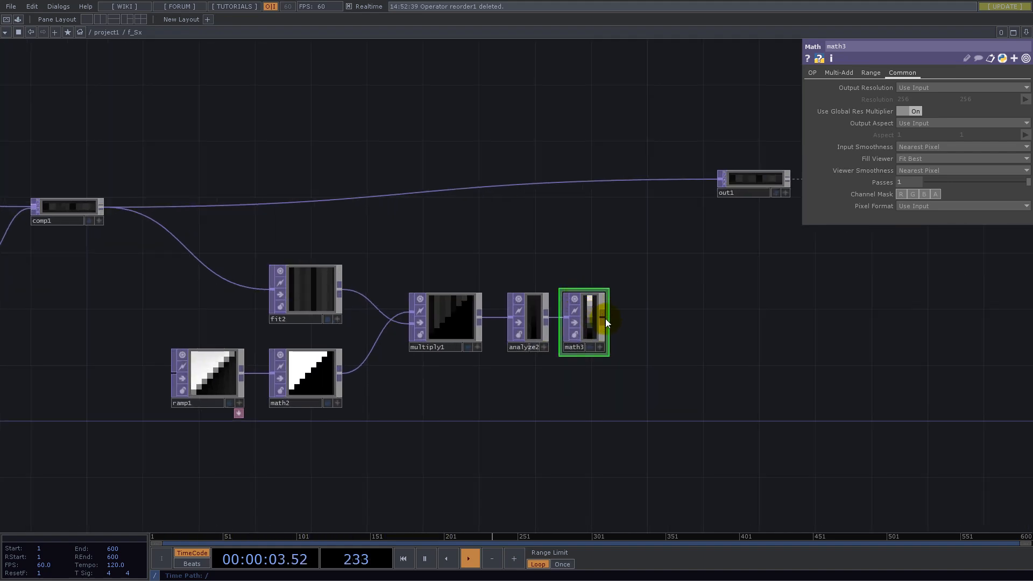
pyautogui.rightClick(605, 318)
pyautogui.write('fl')
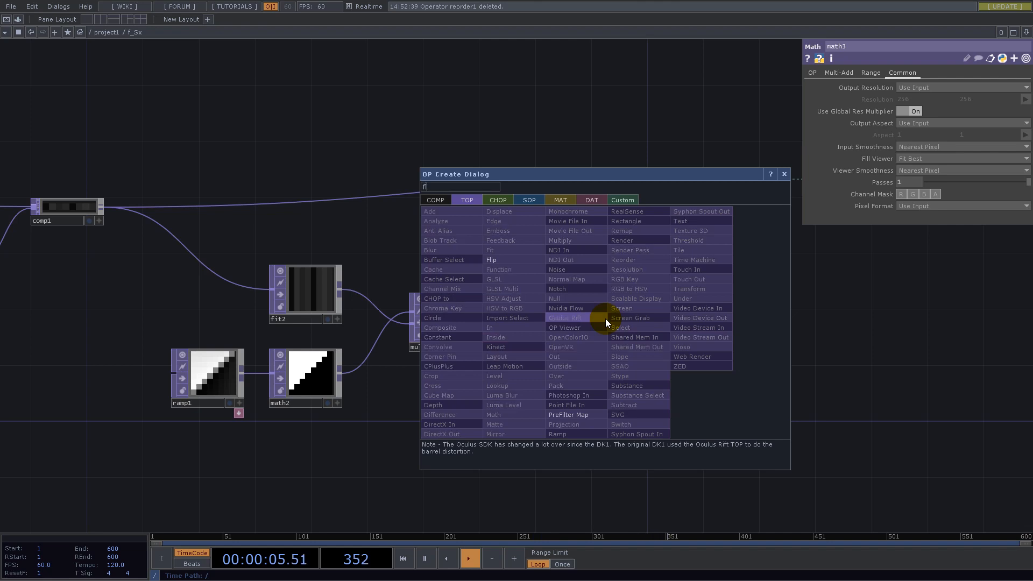
pyautogui.click(503, 261)
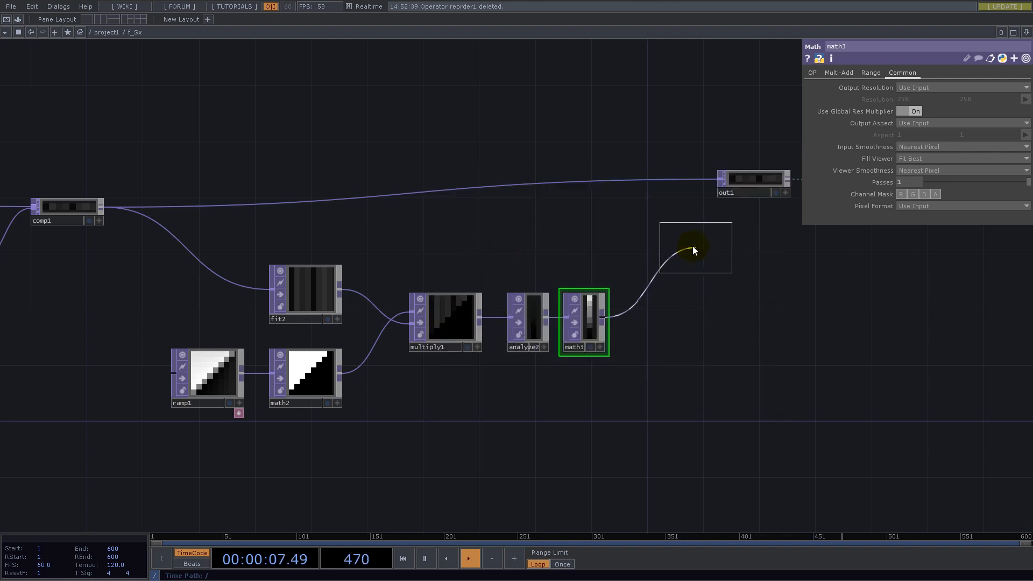
pyautogui.click(693, 249)
# - Set the Flip TOP's Flop to Bottom Left and position the node below the output node
pyautogui.click(905, 110)
pyautogui.click(920, 133)
pyautogui.moveTo(763, 299); pyautogui.dragTo(719, 386)
pyautogui.click(660, 290)
pyautogui.moveTo(654, 339); pyautogui.dragTo(653, 340)
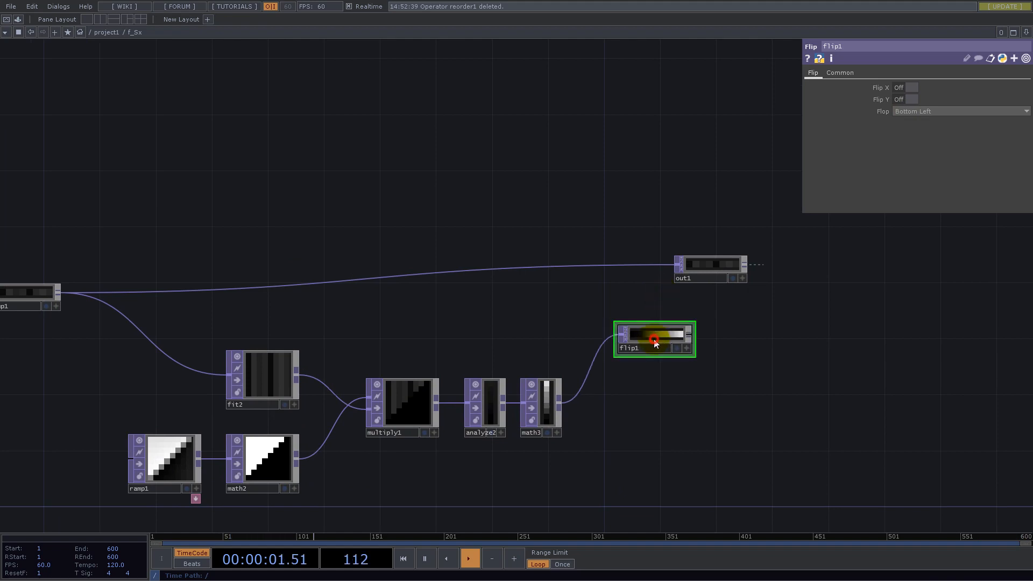
# - Set the Flip TOP's Input Smoothness and Viewer Smoothness to Nearest Pixel
pyautogui.click(851, 74)
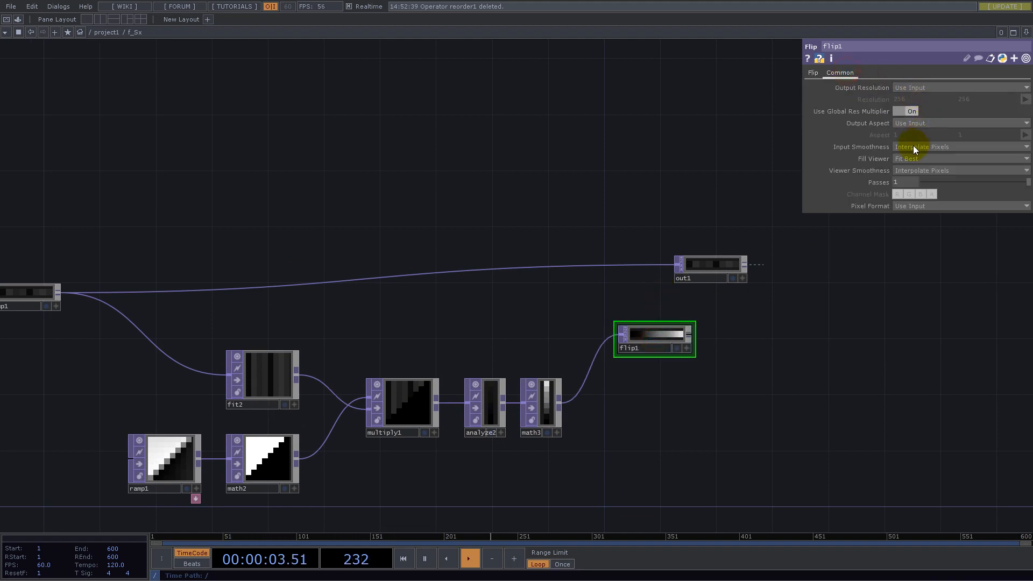
pyautogui.click(917, 170)
pyautogui.click(918, 180)
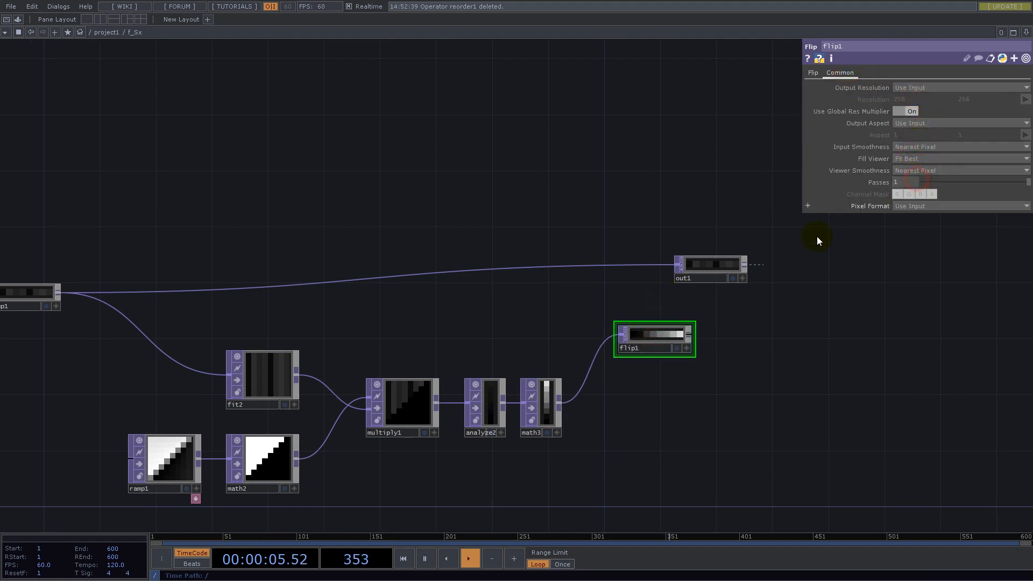
pyautogui.moveTo(531, 293); pyautogui.dragTo(553, 295)
# - Move out1 farther along the network and insert a fourth Math TOP into the wire between comp1 and out1
pyautogui.moveTo(741, 267); pyautogui.dragTo(947, 264)
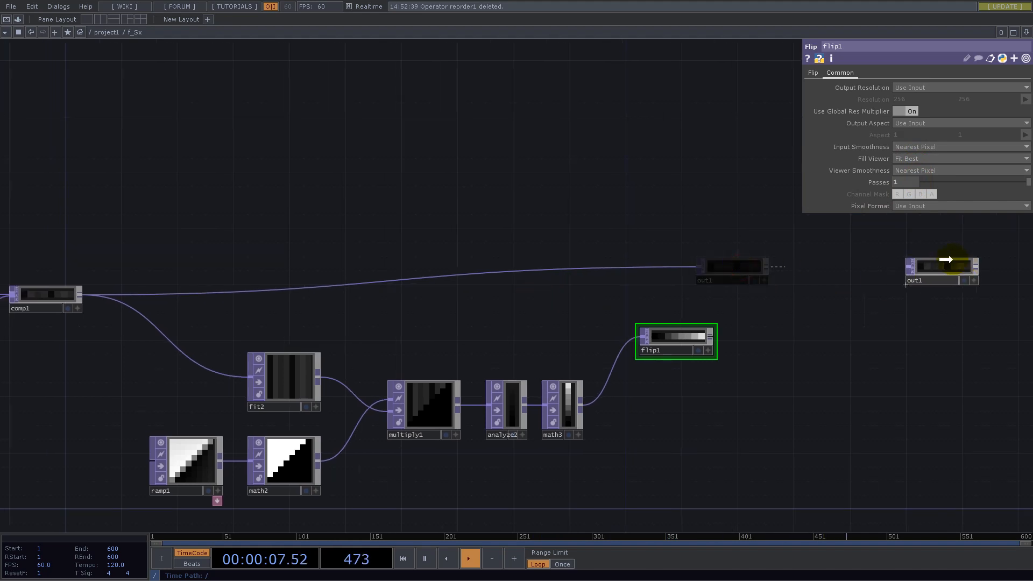
pyautogui.click(561, 276)
pyautogui.rightClick(561, 276)
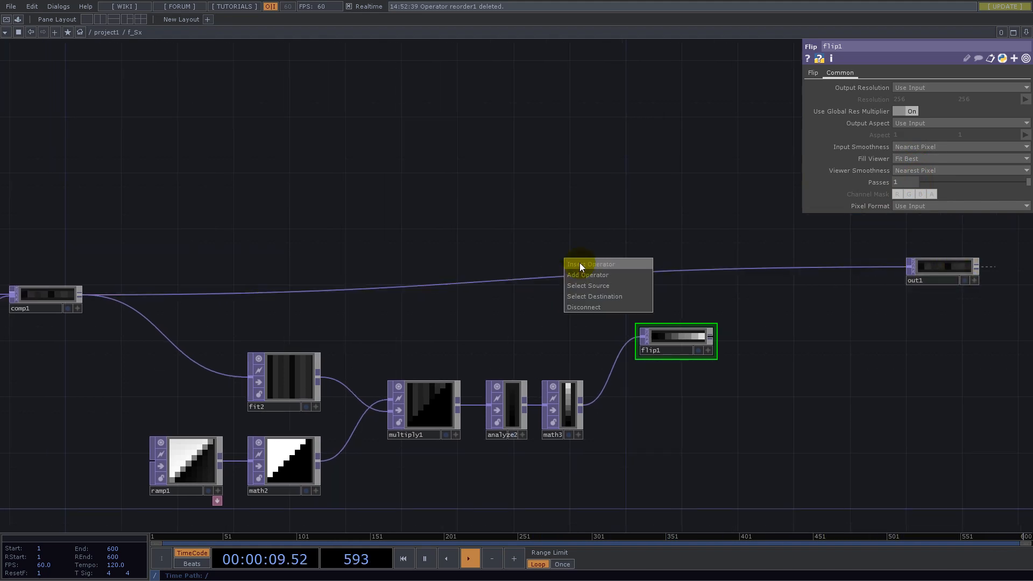
pyautogui.click(579, 263)
pyautogui.write('mu')
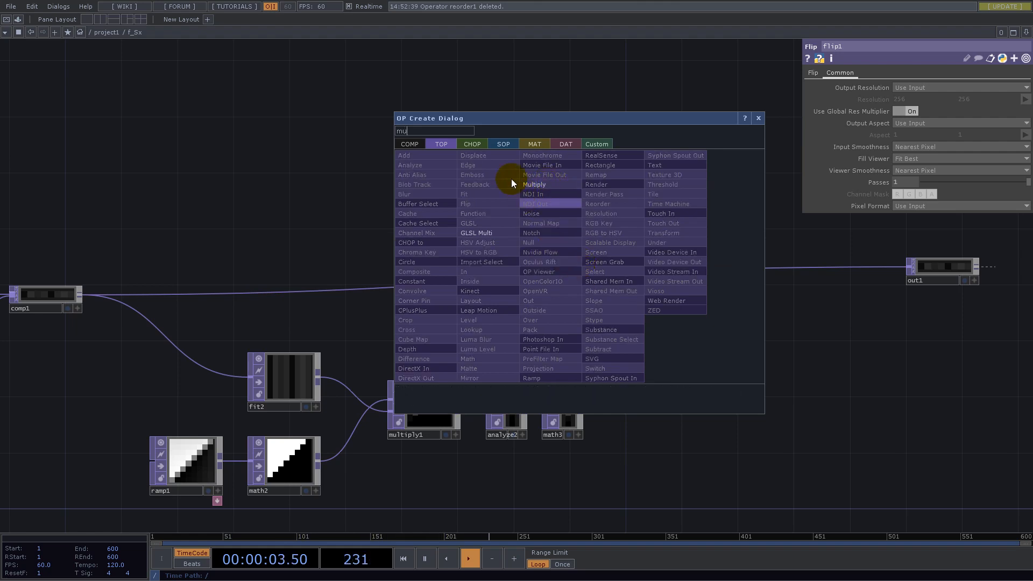
pyautogui.moveTo(407, 131); pyautogui.dragTo(338, 130)
pyautogui.write('math')
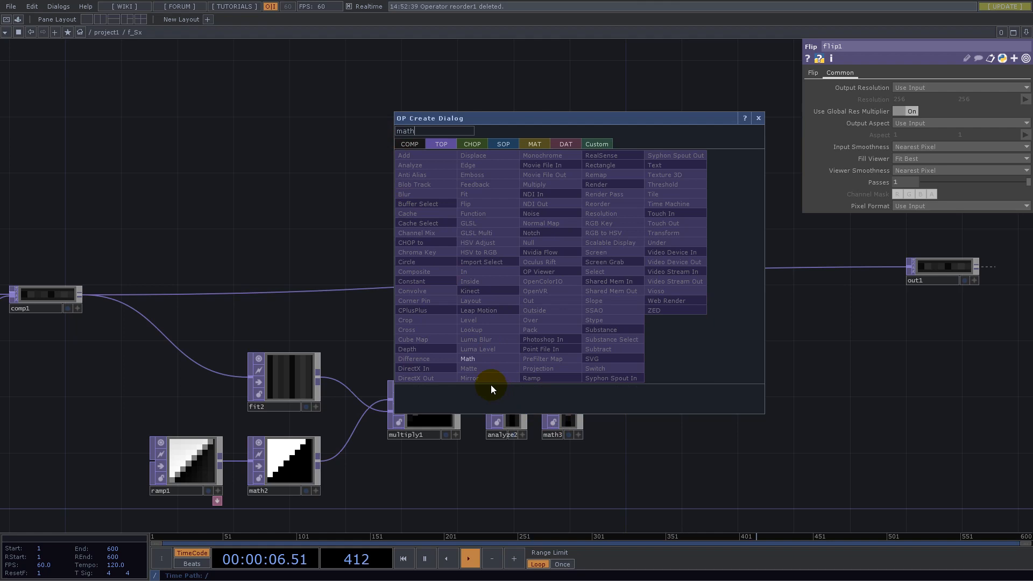
pyautogui.click(474, 358)
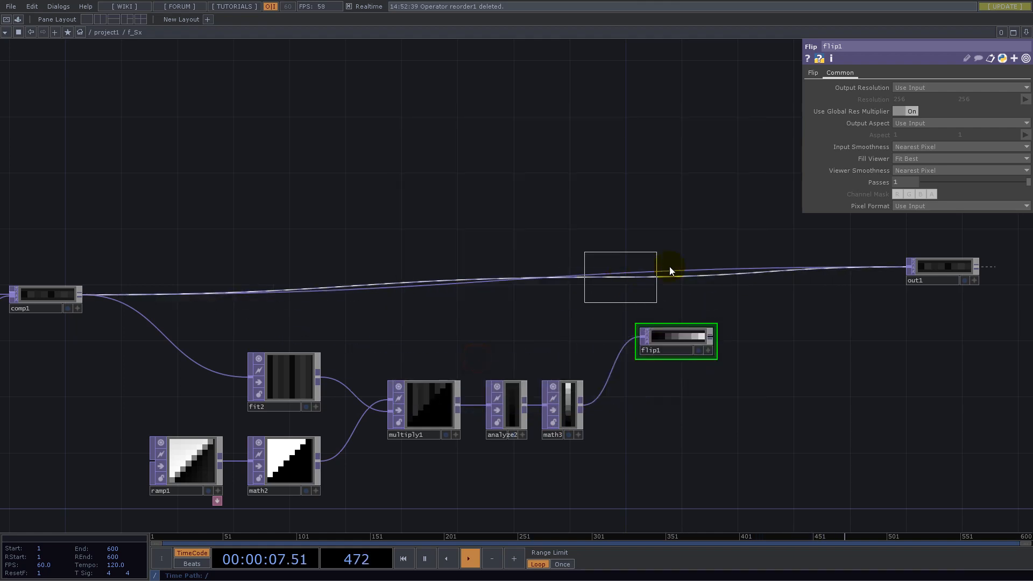
pyautogui.click(676, 277)
pyautogui.moveTo(766, 337); pyautogui.dragTo(666, 340)
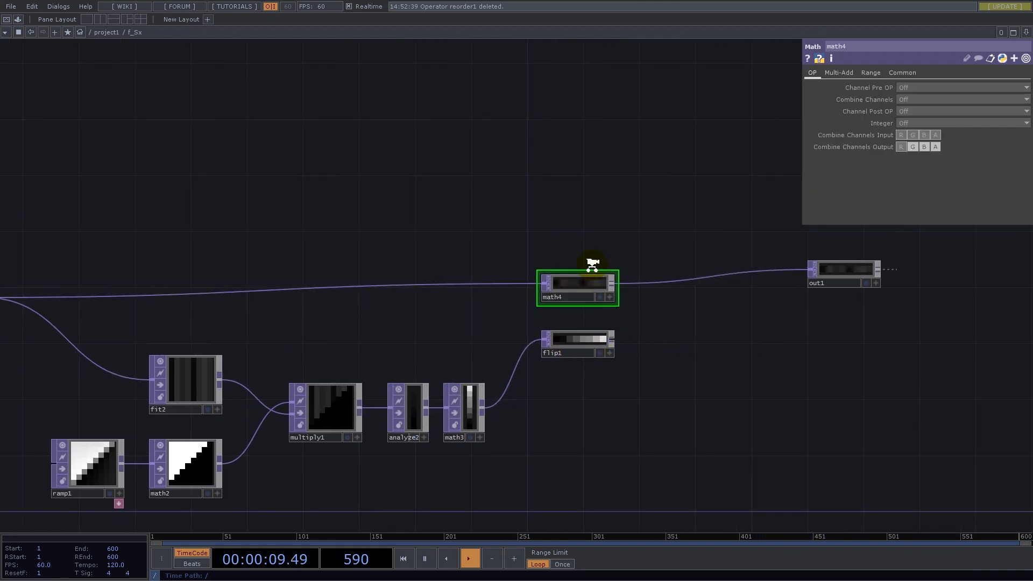
# - Set the fourth Math TOP's Multiply to 0.5
pyautogui.scroll(5, 590, 263)
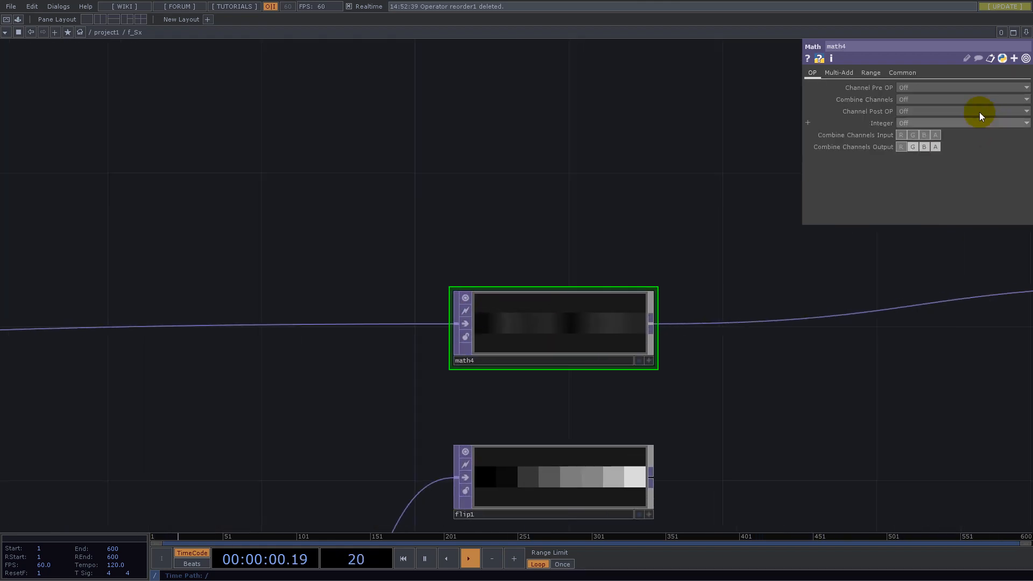
pyautogui.click(847, 72)
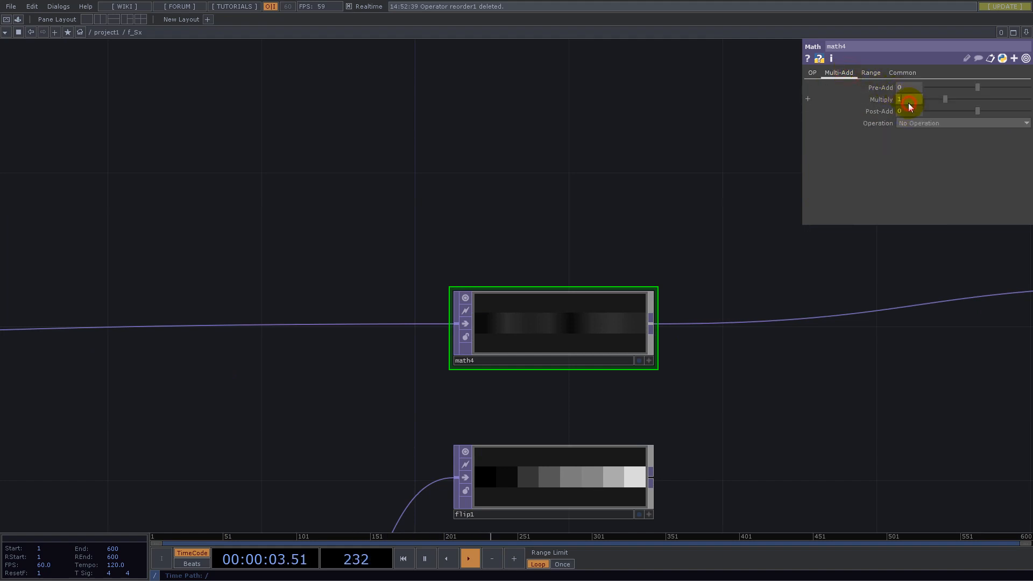
pyautogui.write('0.5')
pyautogui.press('Return')
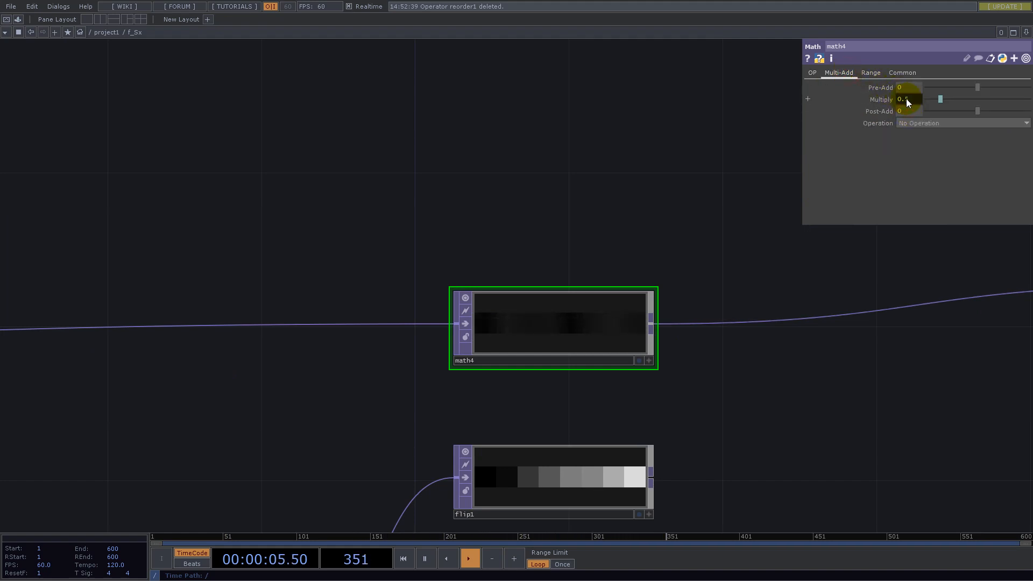
# - Set the fourth Math TOP's Input Smoothness and Viewer Smoothness to Nearest Pixel
pyautogui.click(902, 72)
pyautogui.click(909, 146)
pyautogui.click(915, 158)
pyautogui.click(917, 170)
pyautogui.click(917, 182)
pyautogui.moveTo(703, 215); pyautogui.dragTo(498, 85)
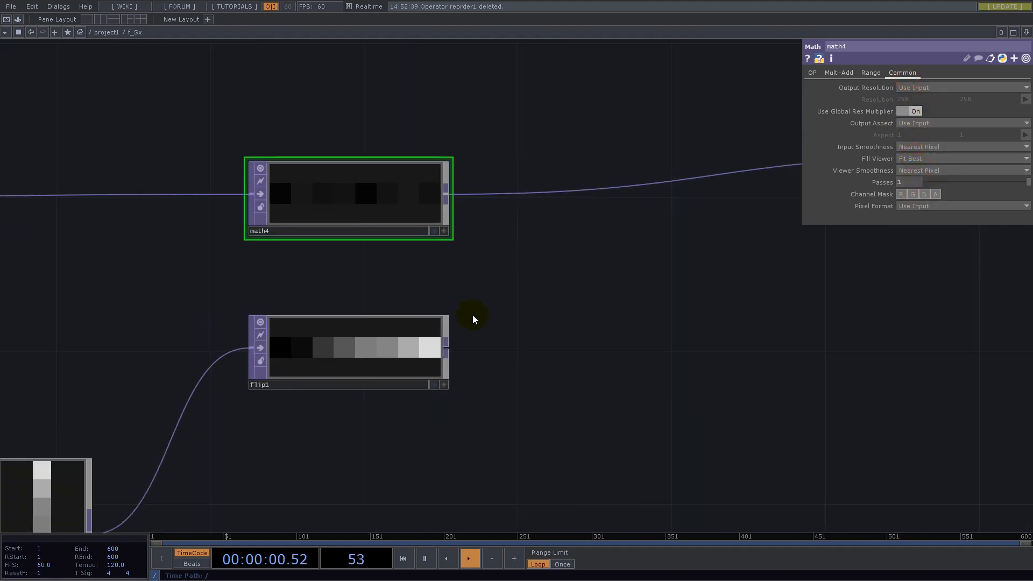
# - Insert an Add TOP between math4 and out1, and connect flip1 as its second input
pyautogui.rightClick(578, 192)
pyautogui.click(579, 193)
pyautogui.rightClick(580, 190)
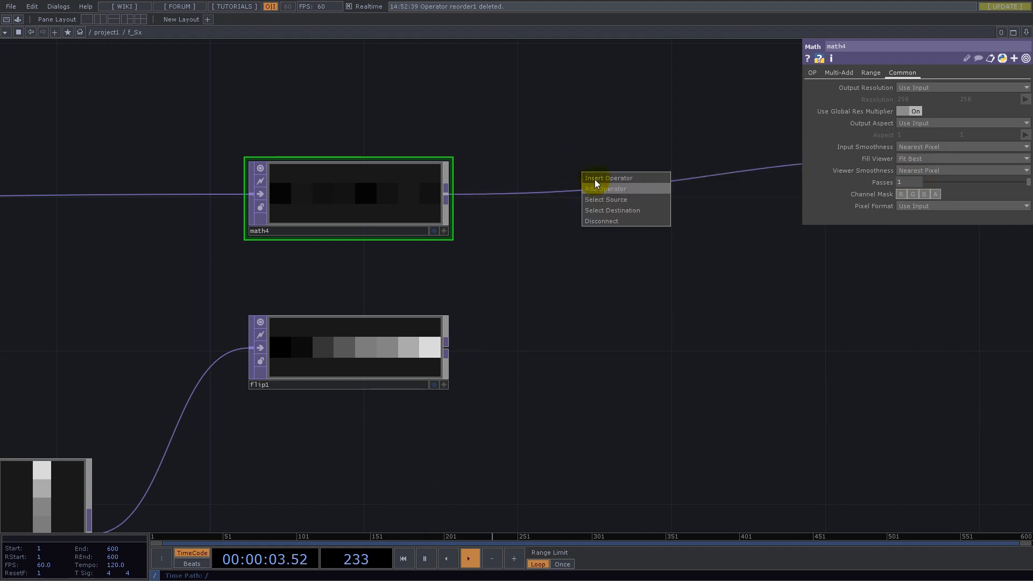
pyautogui.click(598, 178)
pyautogui.write('ad')
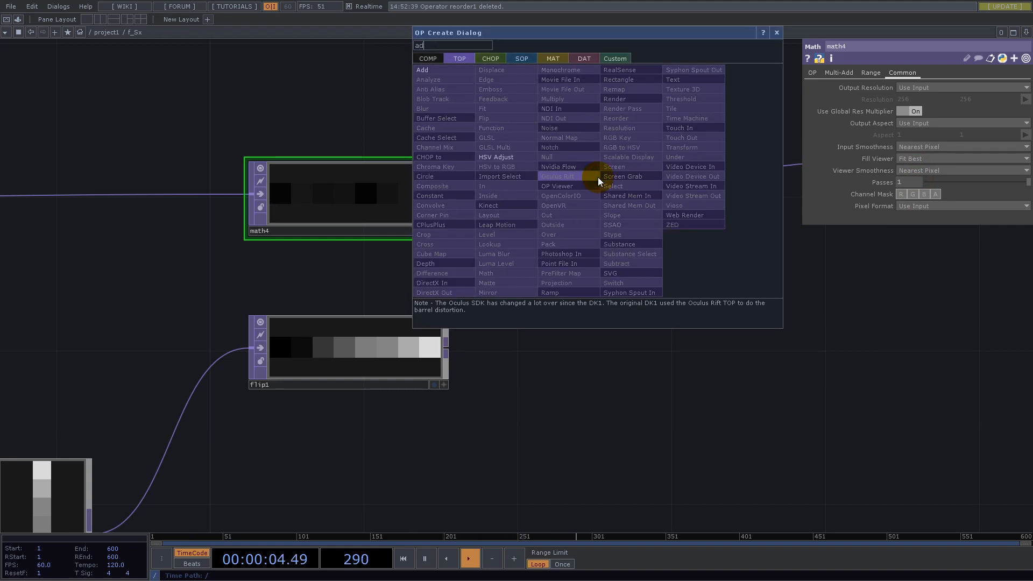
pyautogui.click(422, 70)
pyautogui.click(660, 219)
pyautogui.moveTo(451, 349); pyautogui.dragTo(559, 241)
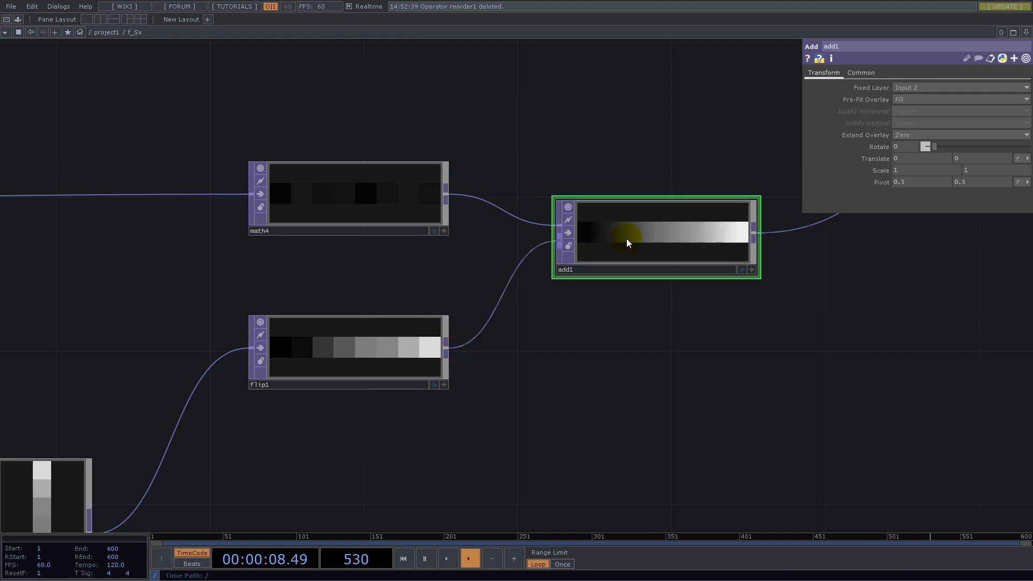
# - Set the Add TOP's Input Smoothness and Viewer Smoothness to Nearest Pixel and center the node between its two inputs
pyautogui.click(861, 73)
pyautogui.click(913, 170)
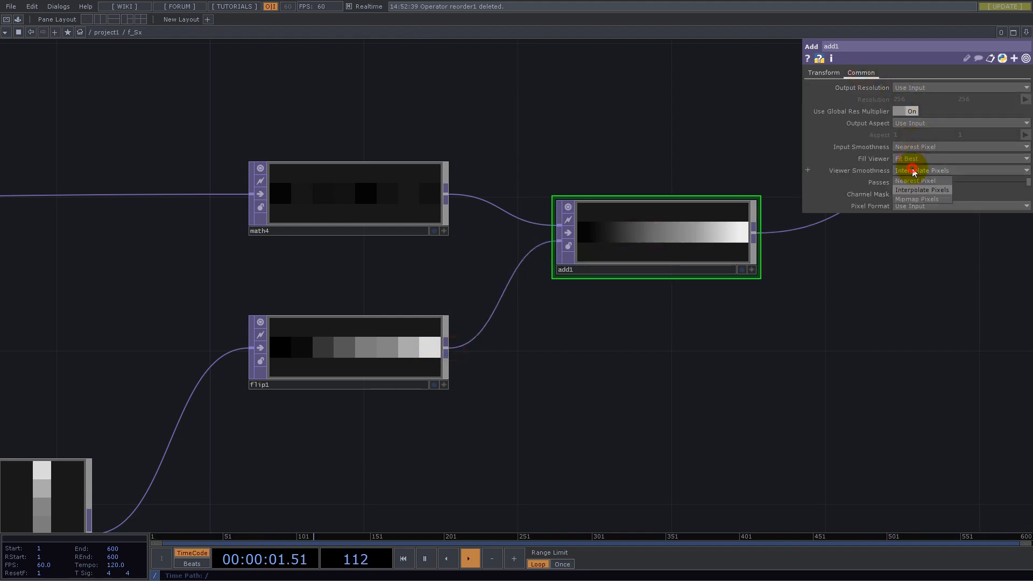
pyautogui.click(914, 181)
pyautogui.moveTo(647, 233); pyautogui.dragTo(647, 271)
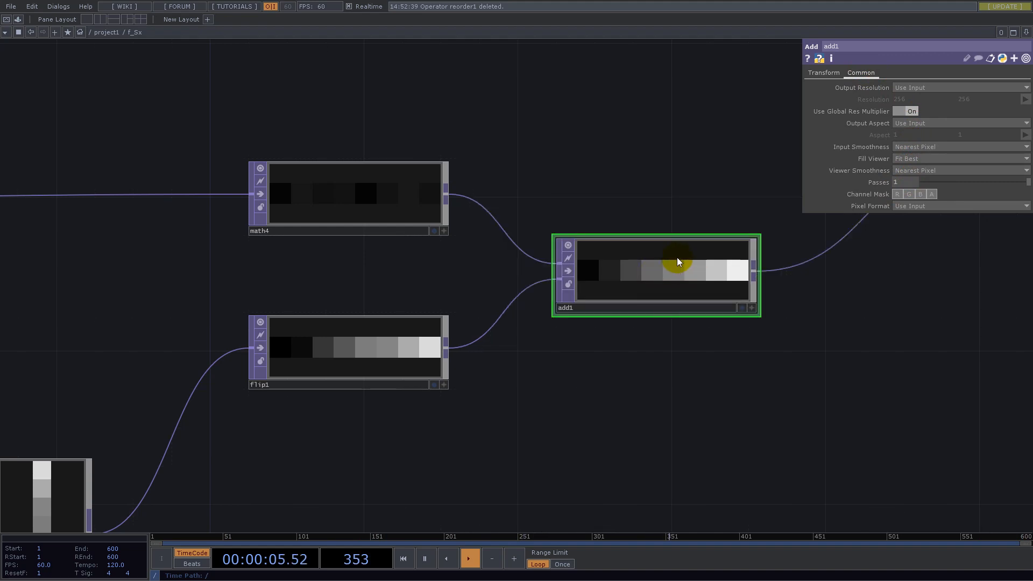
# - Add a Select TOP in the empty space above comp1
pyautogui.scroll(-10, 676, 262)
pyautogui.moveTo(726, 270); pyautogui.dragTo(798, 270)
pyautogui.moveTo(535, 222); pyautogui.dragTo(657, 237)
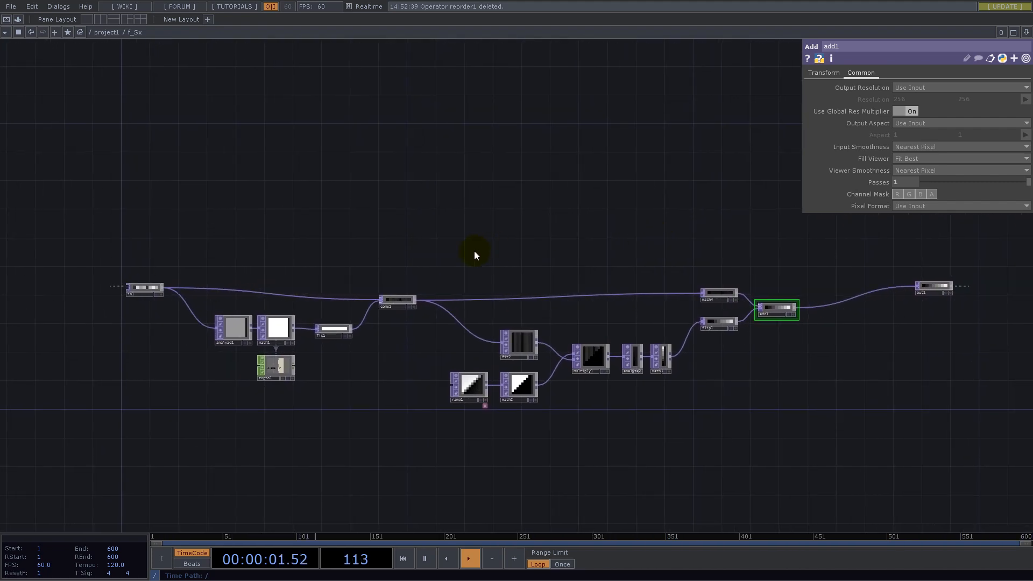
pyautogui.doubleClick(322, 239)
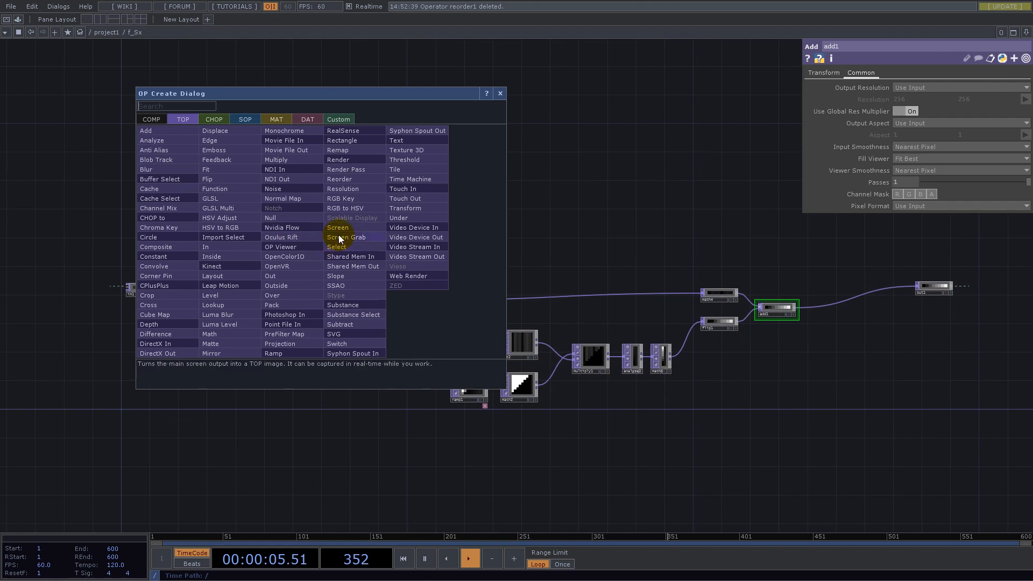
pyautogui.write('sel')
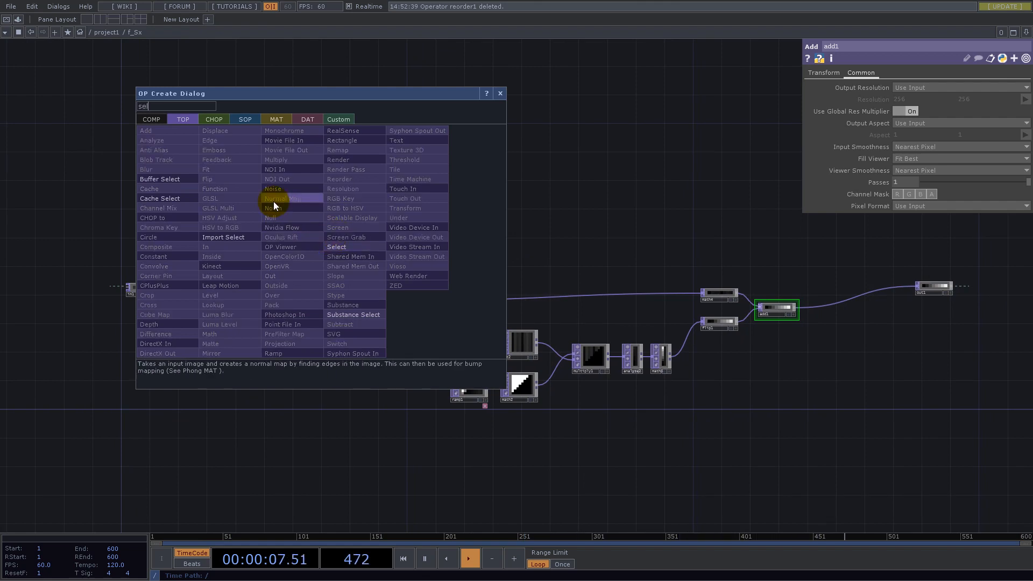
pyautogui.click(336, 246)
pyautogui.click(395, 250)
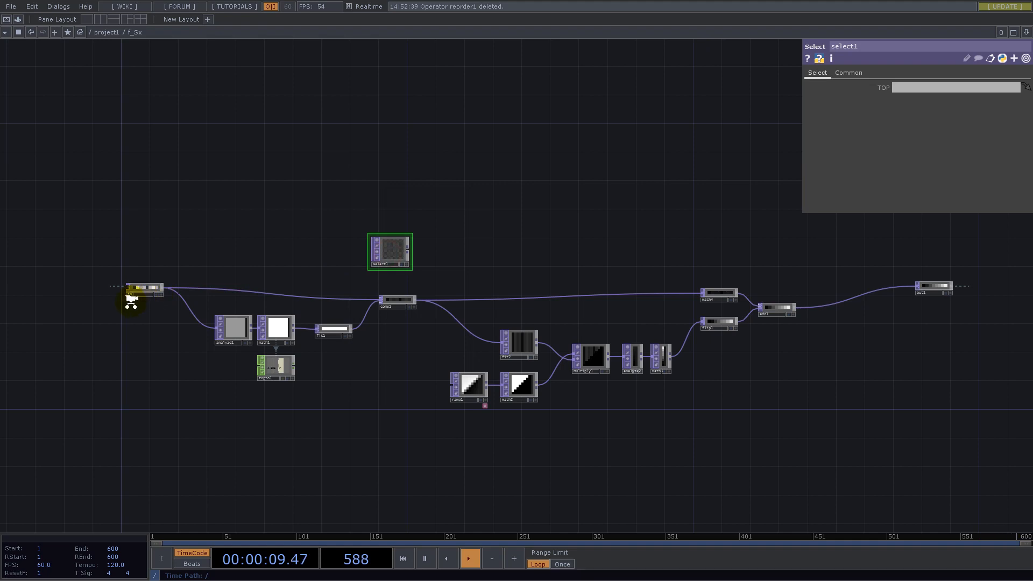
# - Set comp1 as the Select TOP's source TOP
pyautogui.scroll(3, 131, 301)
pyautogui.scroll(-3, 299, 224)
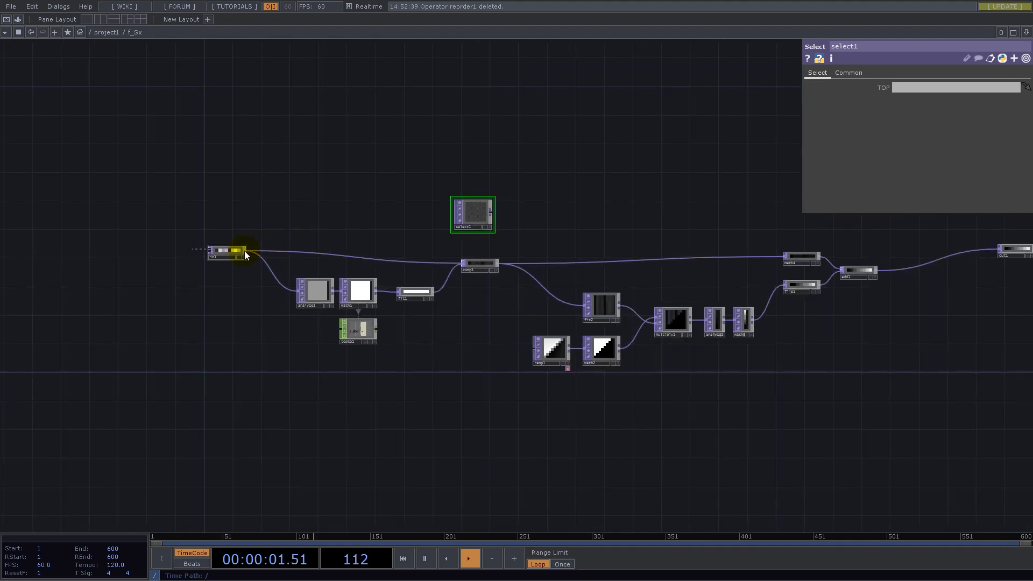
pyautogui.scroll(3, 479, 296)
pyautogui.moveTo(533, 282); pyautogui.dragTo(424, 353)
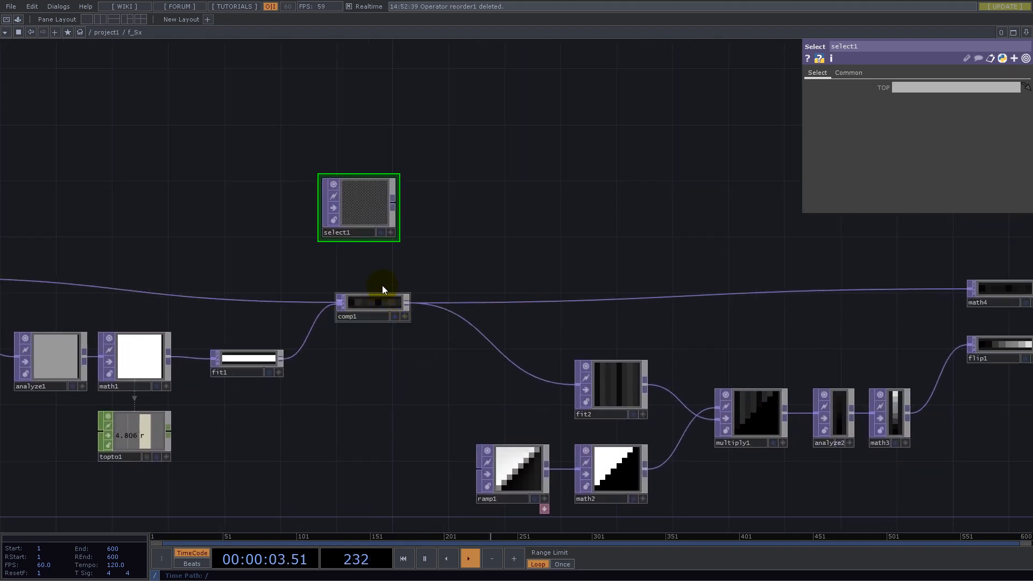
pyautogui.moveTo(339, 200); pyautogui.dragTo(367, 201)
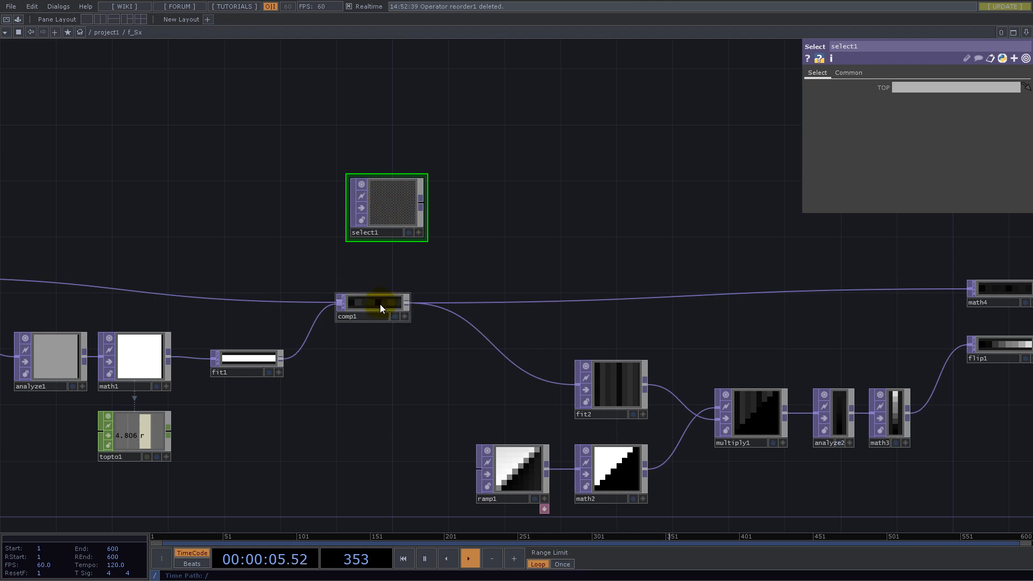
pyautogui.moveTo(392, 210); pyautogui.dragTo(421, 224)
pyautogui.moveTo(370, 303); pyautogui.dragTo(901, 86)
# - Move the Select TOP directly below the Add TOP
pyautogui.moveTo(663, 223); pyautogui.dragTo(275, 154)
pyautogui.moveTo(249, 195); pyautogui.dragTo(941, 381)
pyautogui.moveTo(925, 344); pyautogui.dragTo(498, 324)
pyautogui.moveTo(514, 362); pyautogui.dragTo(520, 305)
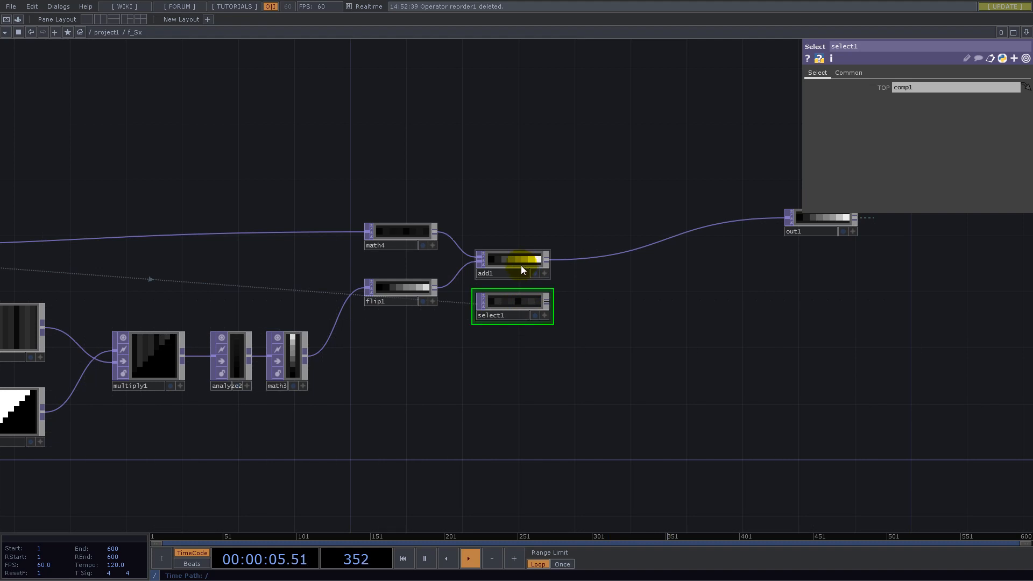
# - Add a Reorder TOP fed by add1 as its first input and select1 as its second
pyautogui.scroll(5, 517, 281)
pyautogui.scroll(-3, 476, 177)
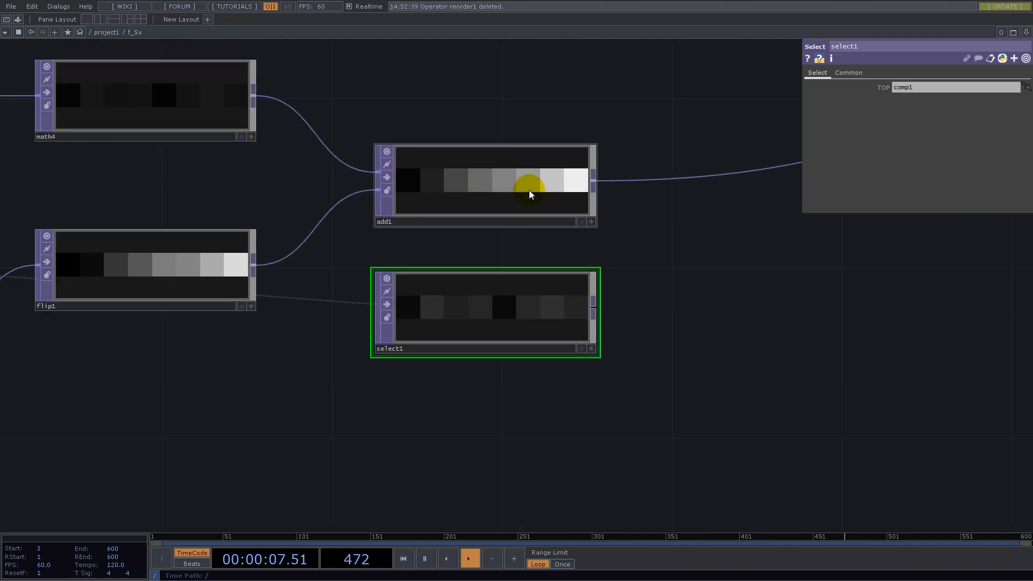
pyautogui.rightClick(582, 184)
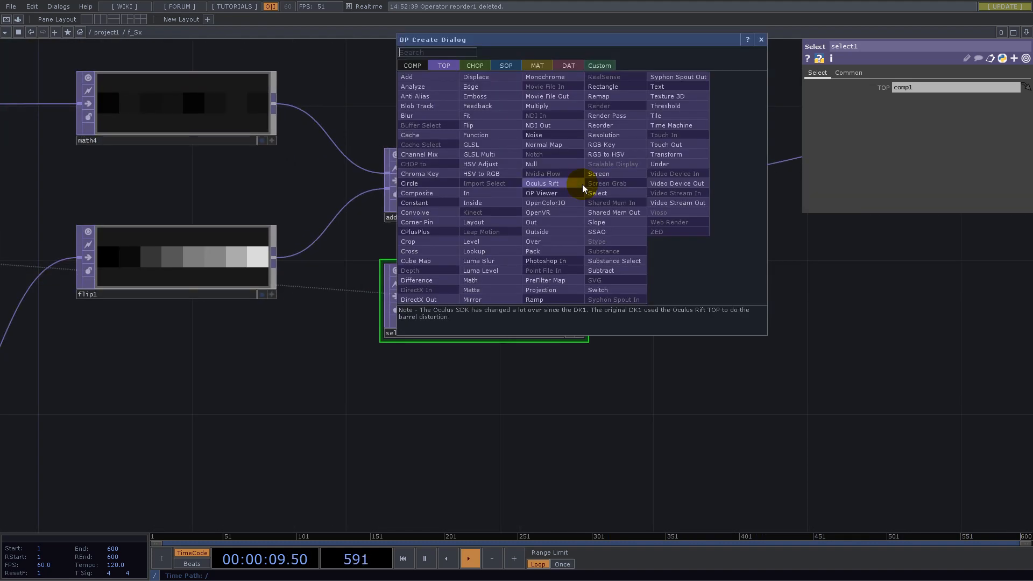
pyautogui.write('re')
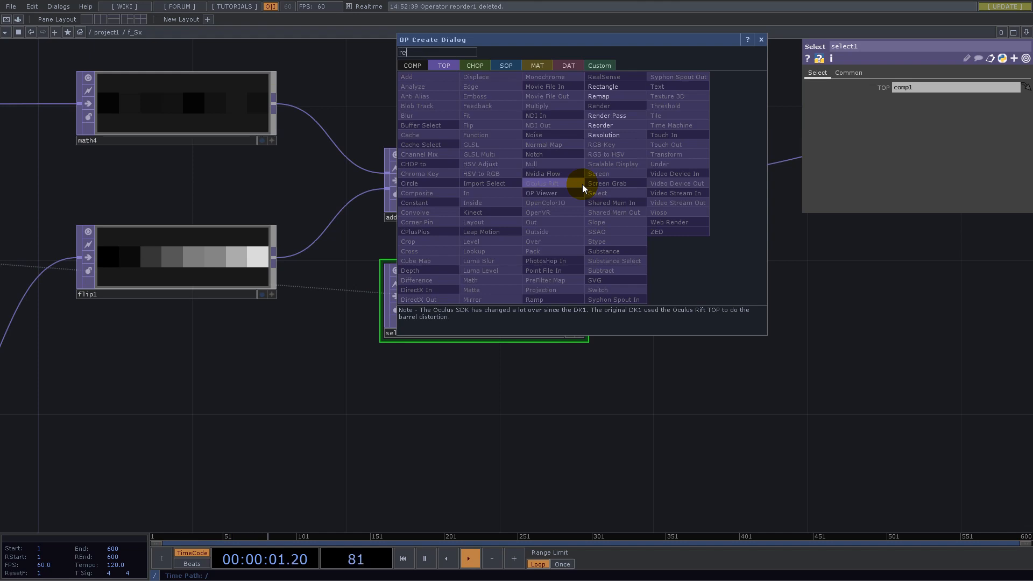
pyautogui.click(611, 124)
pyautogui.click(777, 259)
pyautogui.moveTo(584, 298); pyautogui.dragTo(685, 230)
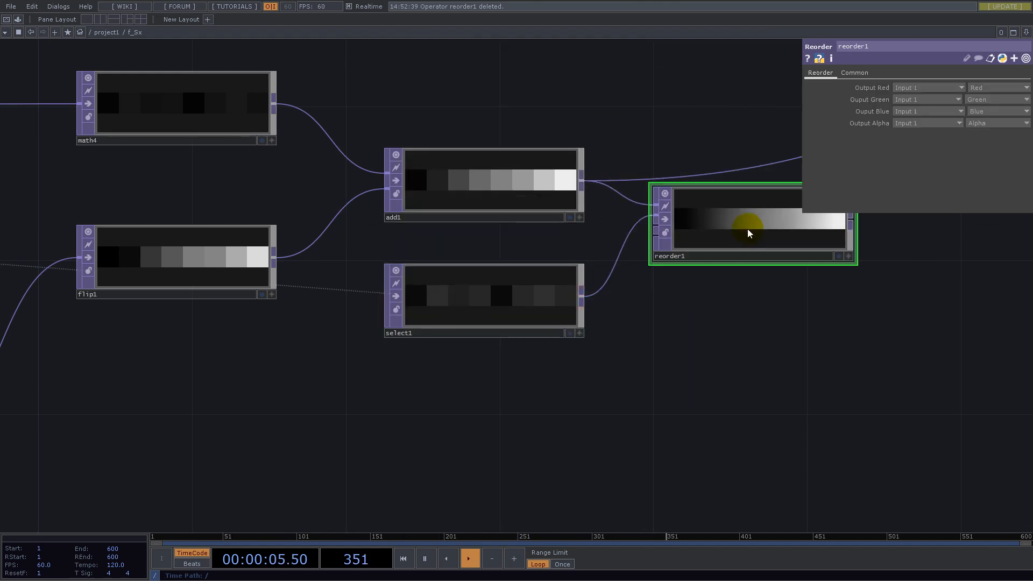
# - Set the Reorder TOP's pixel format to 32-bit float (RG)
pyautogui.click(865, 72)
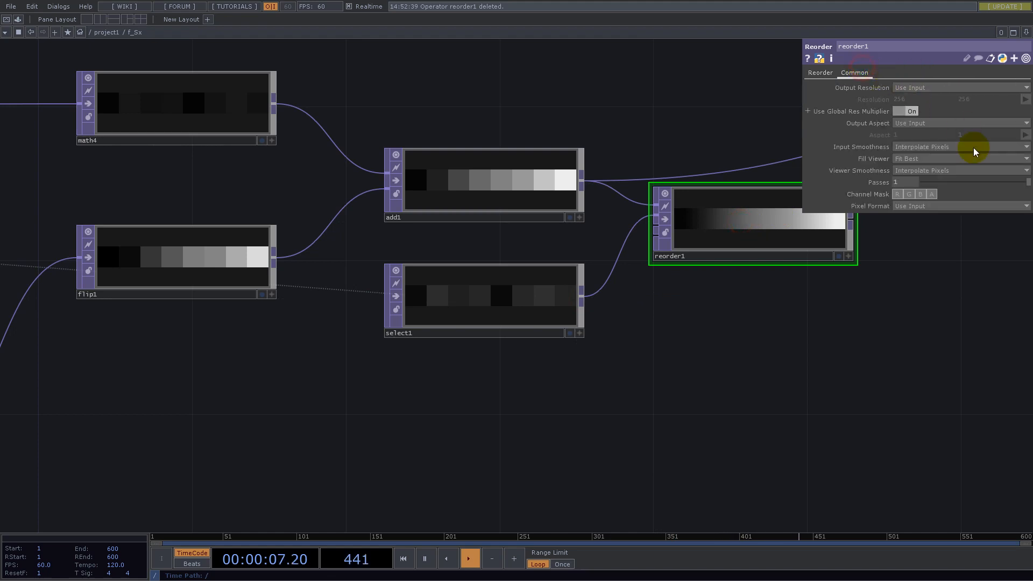
pyautogui.click(946, 205)
pyautogui.click(930, 372)
pyautogui.moveTo(763, 389); pyautogui.dragTo(679, 429)
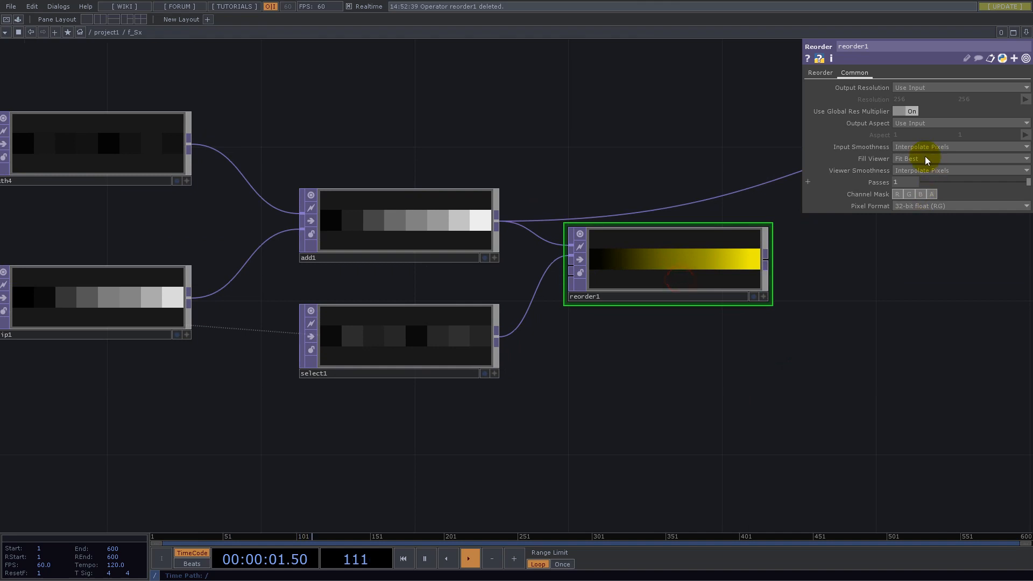
# - Set the Reorder TOP's output green to take the Red channel of Input 2
pyautogui.click(819, 72)
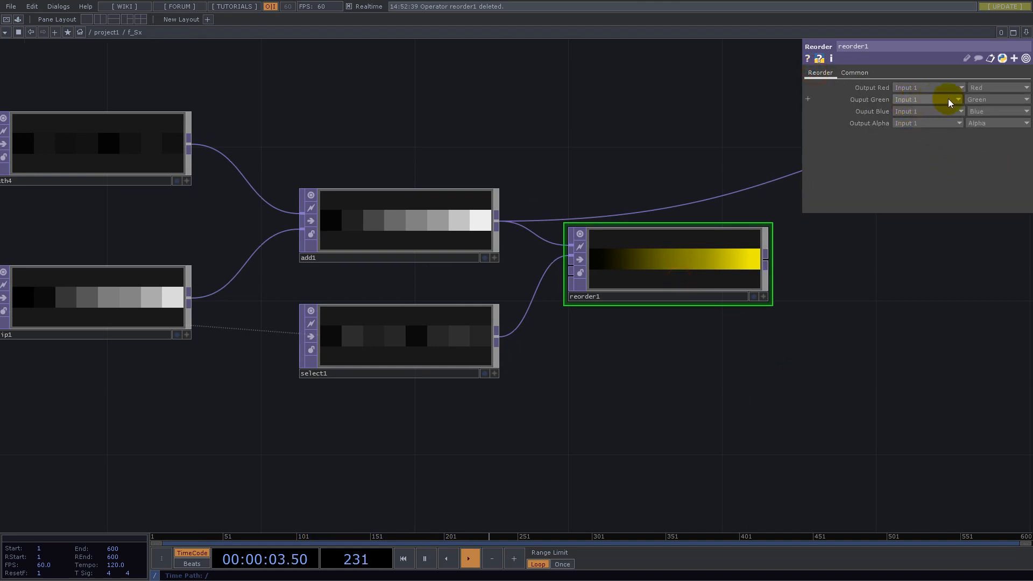
pyautogui.click(977, 100)
pyautogui.click(974, 109)
pyautogui.click(927, 100)
pyautogui.click(913, 120)
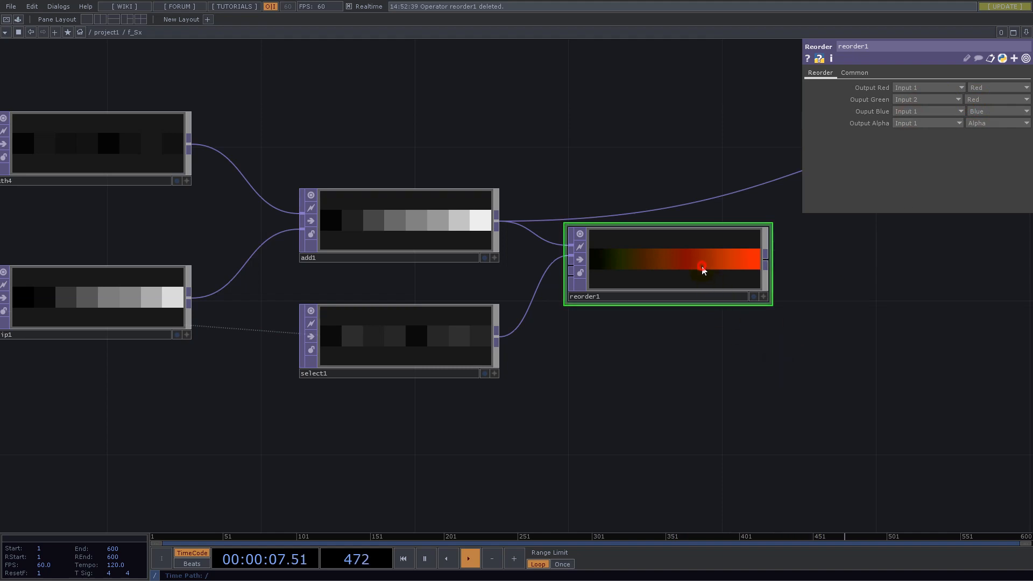
# - Set the Reorder TOP's input smoothness and viewer smoothness to Nearest Pixel
pyautogui.click(854, 72)
pyautogui.click(917, 146)
pyautogui.click(914, 157)
pyautogui.click(918, 170)
pyautogui.click(915, 180)
pyautogui.scroll(-5, 473, 403)
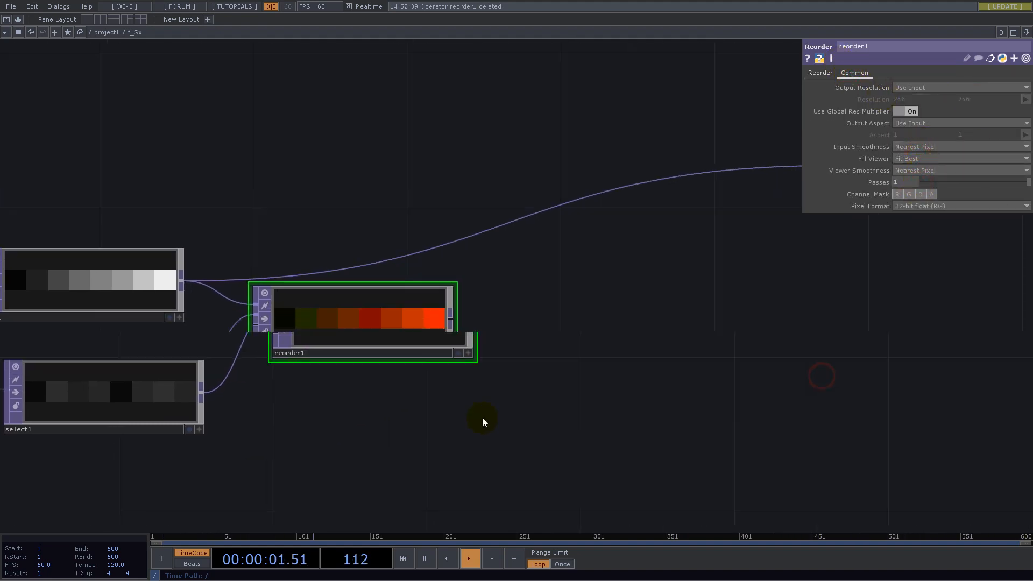
# - Leave the f_Sx network for project1 and move null1 closer to the f_Sx Base
pyautogui.moveTo(464, 381); pyautogui.dragTo(718, 353)
pyautogui.moveTo(489, 275); pyautogui.dragTo(746, 221)
pyautogui.scroll(-4, 746, 223)
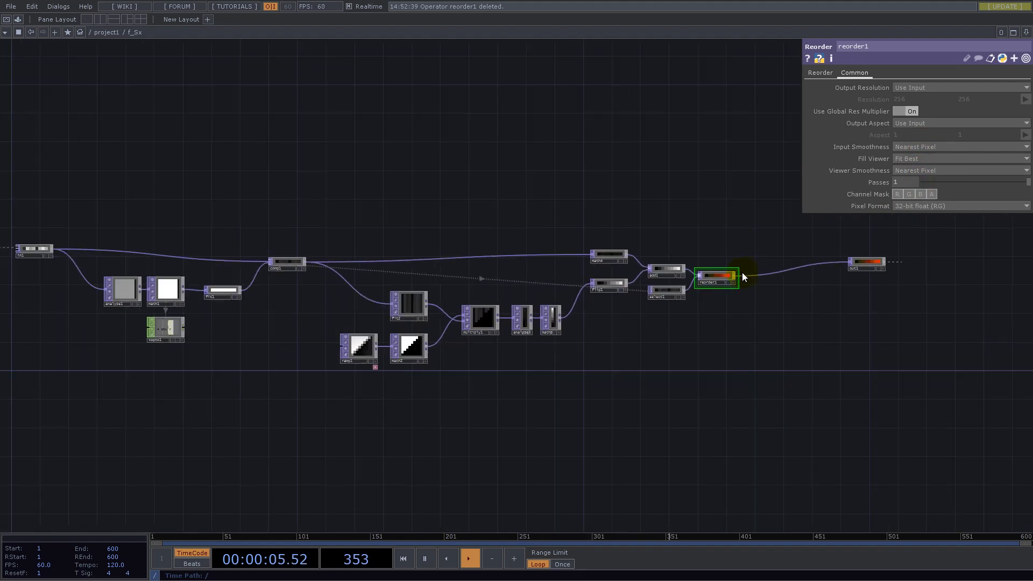
pyautogui.moveTo(765, 276); pyautogui.dragTo(733, 273)
pyautogui.scroll(-10, 662, 187)
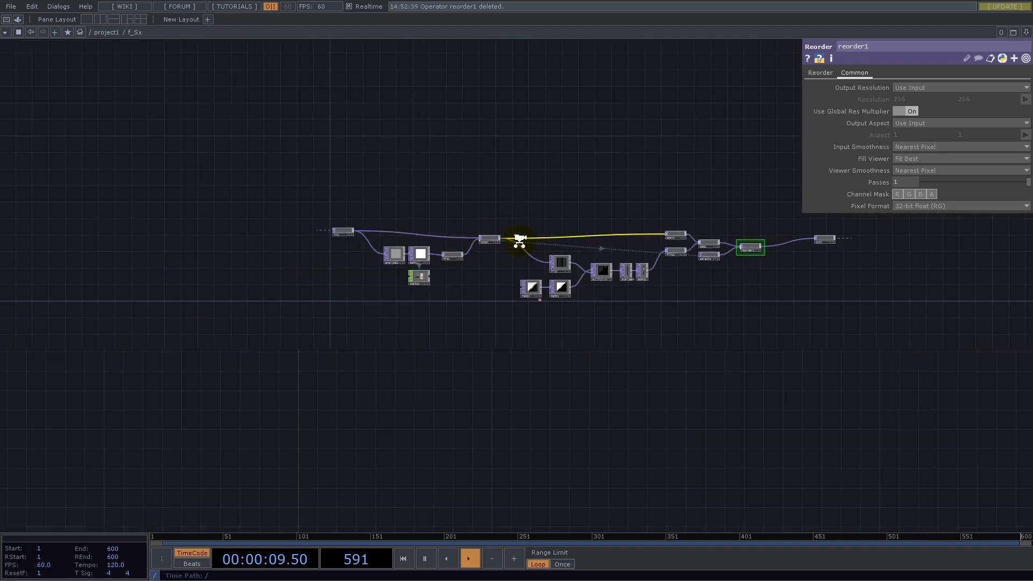
pyautogui.scroll(-6, 520, 263)
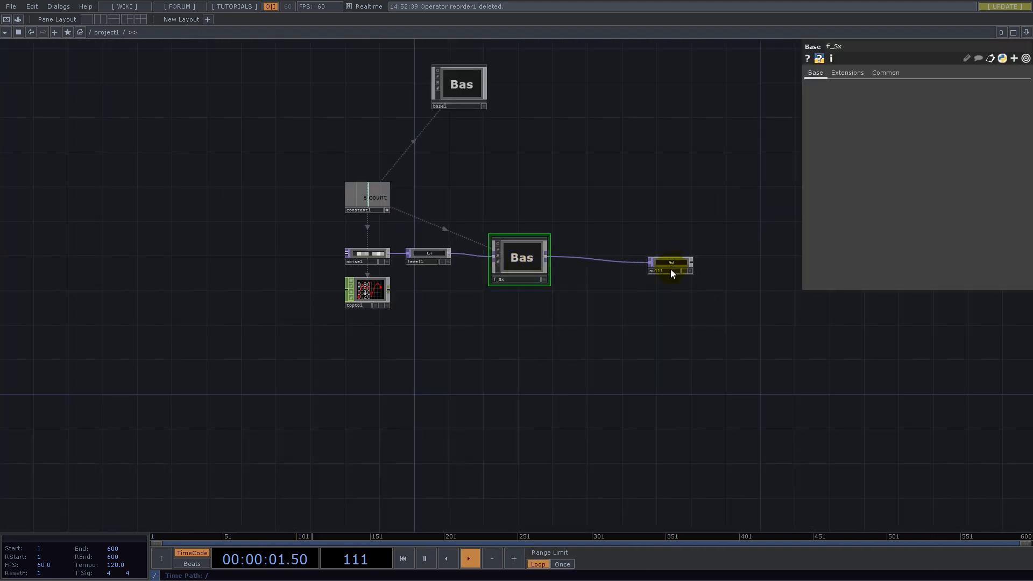
pyautogui.scroll(5, 670, 269)
pyautogui.moveTo(675, 261); pyautogui.dragTo(548, 254)
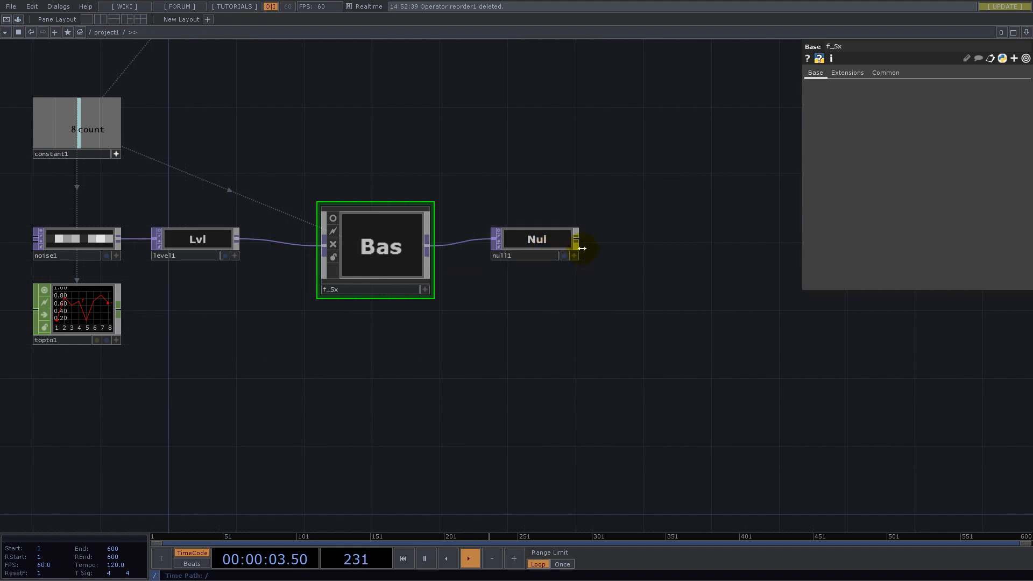
# - Add a TOP to CHOP reading null1 and place it directly below null1
pyautogui.rightClick(579, 240)
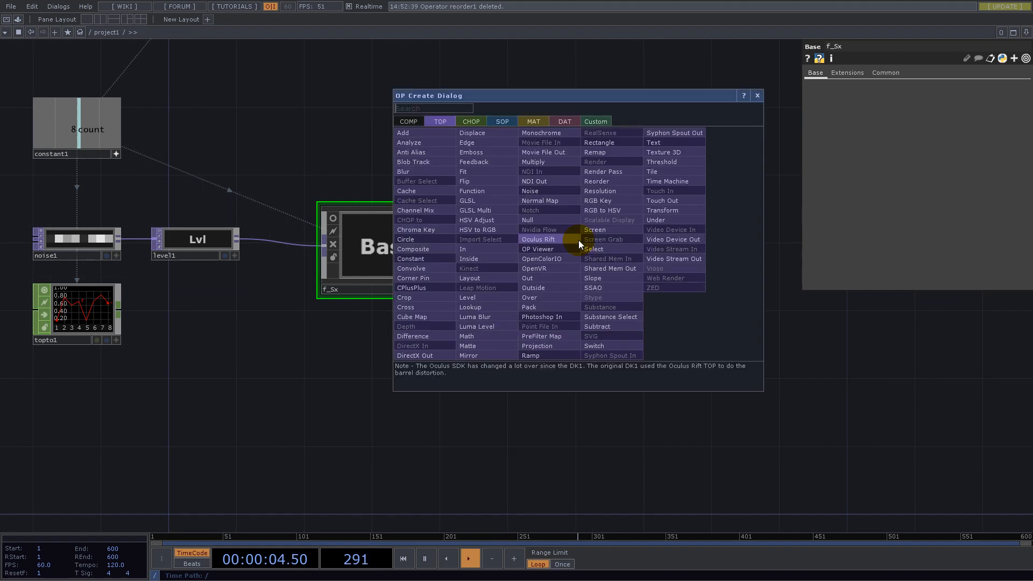
pyautogui.click(473, 120)
pyautogui.click(446, 143)
pyautogui.click(552, 311)
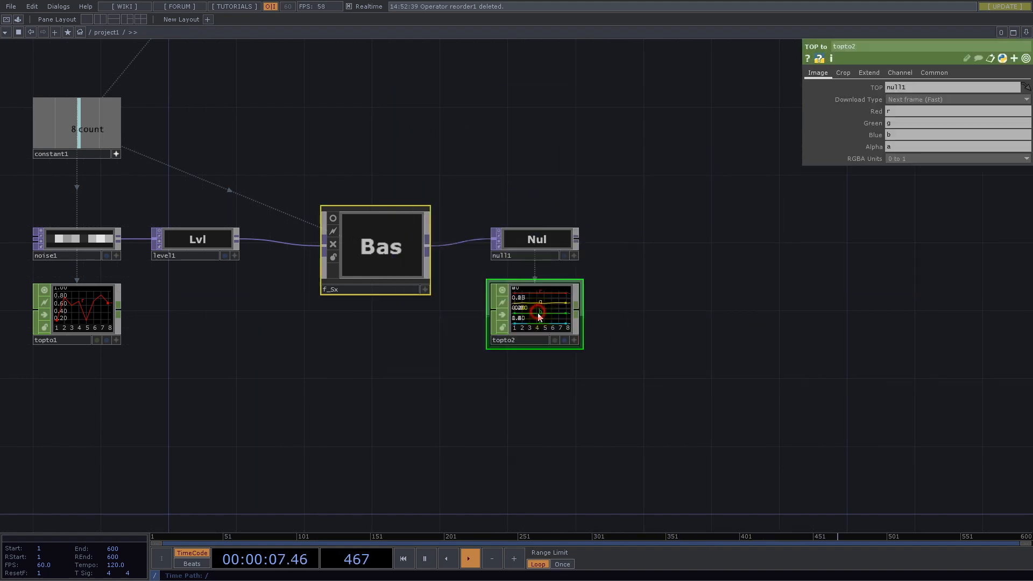
# - Clear the Blue and Alpha channel names of topto2
pyautogui.scroll(5, 519, 297)
pyautogui.click(899, 134)
pyautogui.press('BackSpace')
pyautogui.moveTo(898, 146); pyautogui.dragTo(863, 146)
pyautogui.press('BackSpace')
# - Name topto2's Red channel p and its Green channel s
pyautogui.click(899, 111)
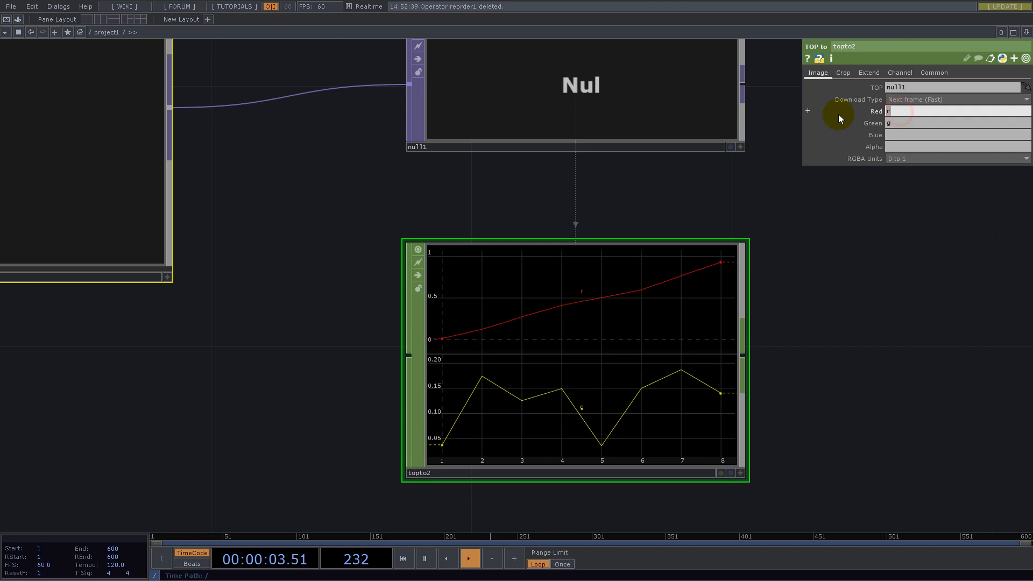
pyautogui.write('p')
pyautogui.press('Tab')
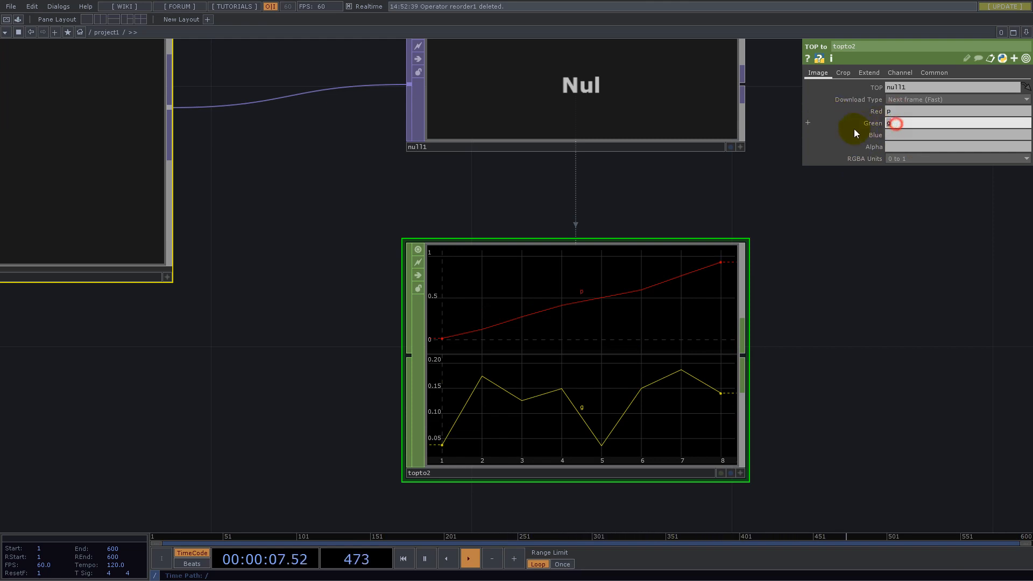
pyautogui.write('s')
pyautogui.scroll(-4, 672, 258)
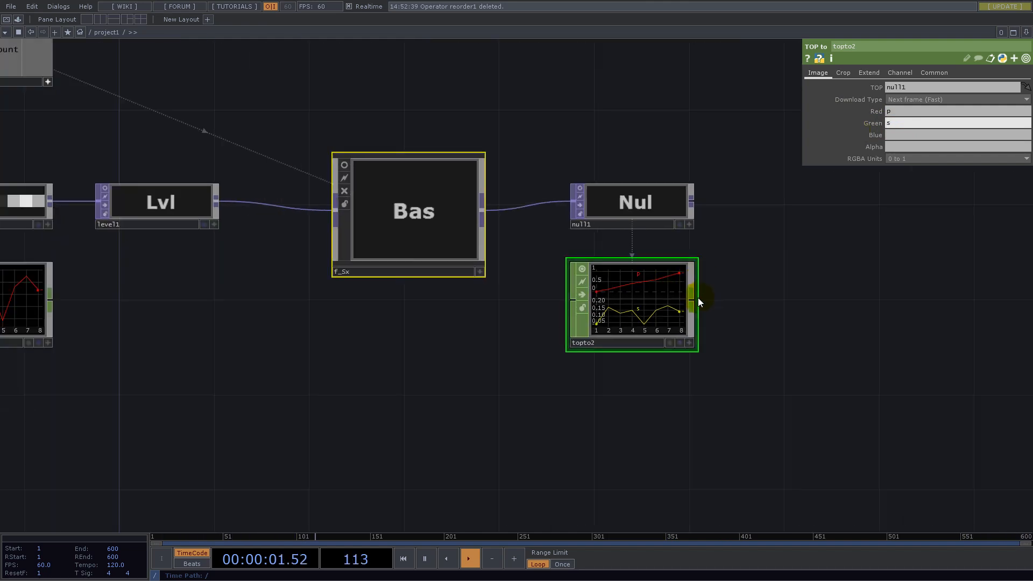
pyautogui.rightClick(693, 299)
pyautogui.write('nul')
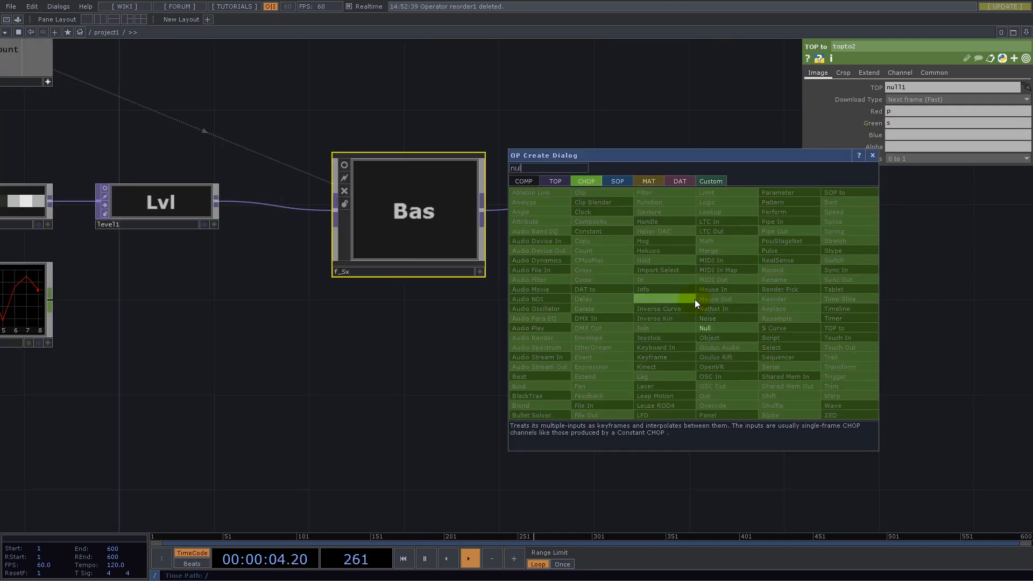
pyautogui.click(714, 331)
pyautogui.press('Escape')
# - Add a Null CHOP fed by topto2 and space it out beyond topto2
pyautogui.rightClick(695, 301)
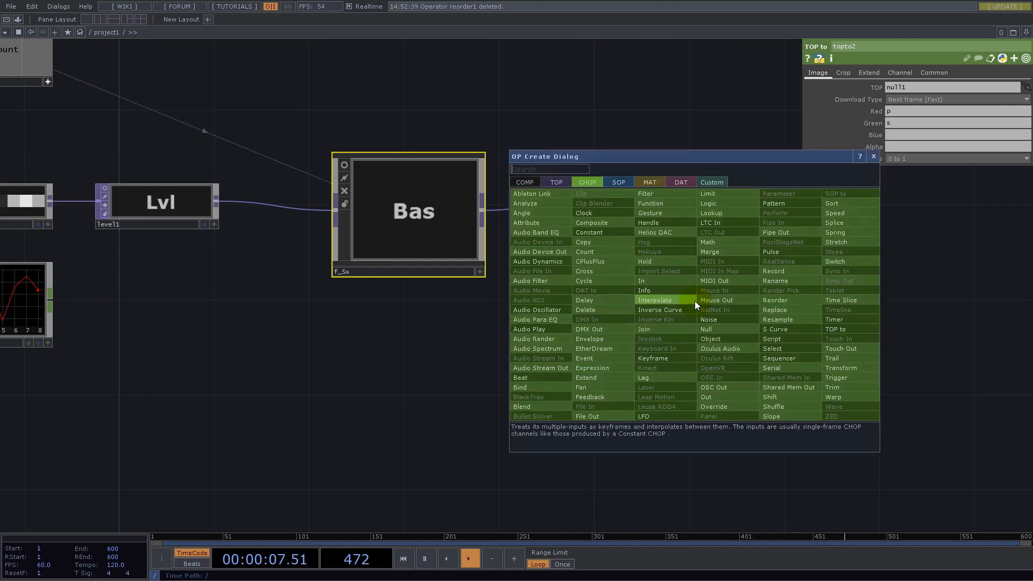
pyautogui.click(705, 330)
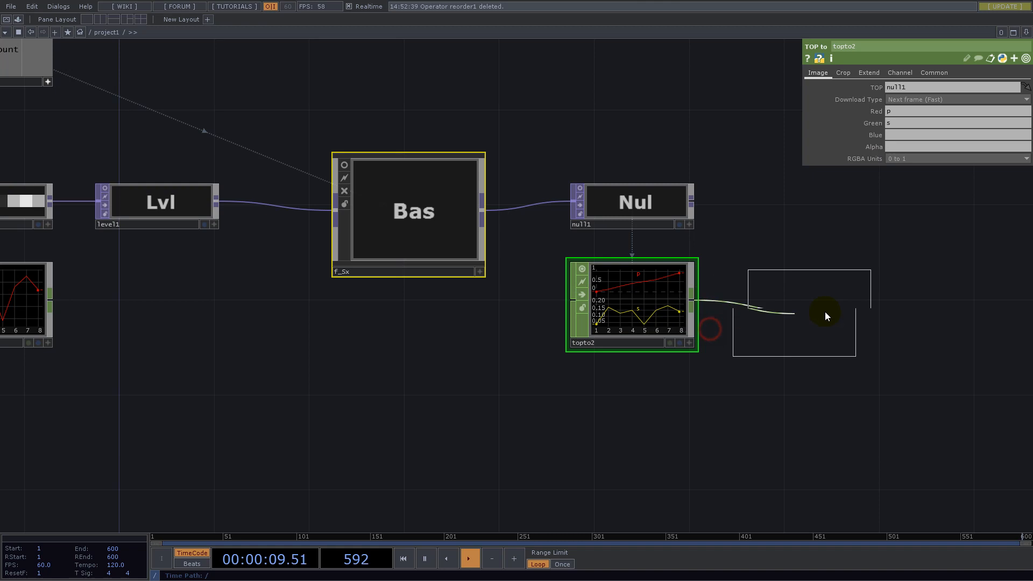
pyautogui.click(827, 308)
pyautogui.moveTo(770, 217); pyautogui.dragTo(490, 143)
pyautogui.click(491, 195)
pyautogui.moveTo(548, 230); pyautogui.dragTo(603, 227)
# - Add a Grid SOP in the empty space below the TOP to and Null CHOPs
pyautogui.moveTo(551, 348); pyautogui.dragTo(652, 318)
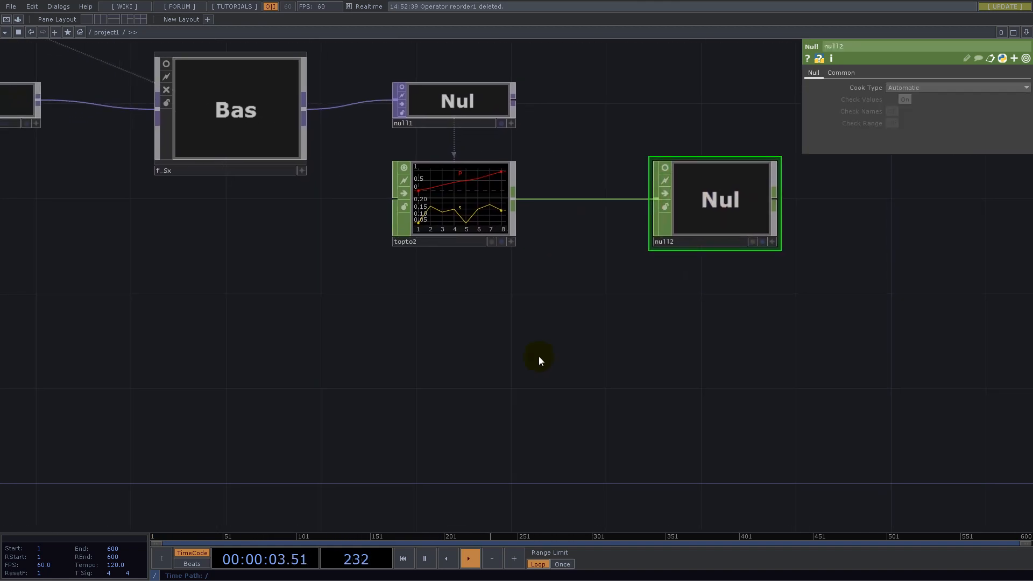
pyautogui.moveTo(640, 355); pyautogui.dragTo(693, 309)
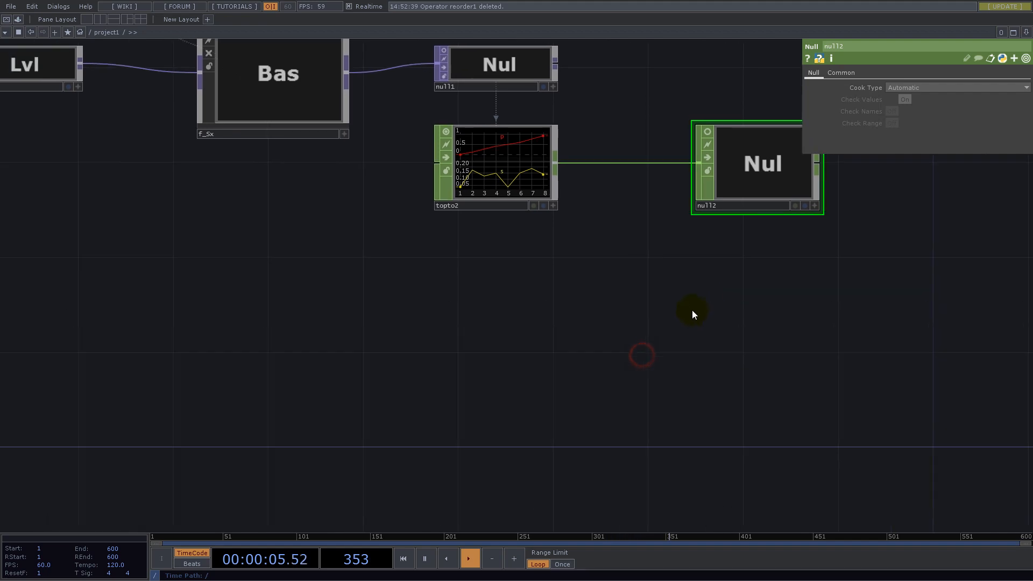
pyautogui.scroll(-3, 689, 315)
pyautogui.doubleClick(636, 336)
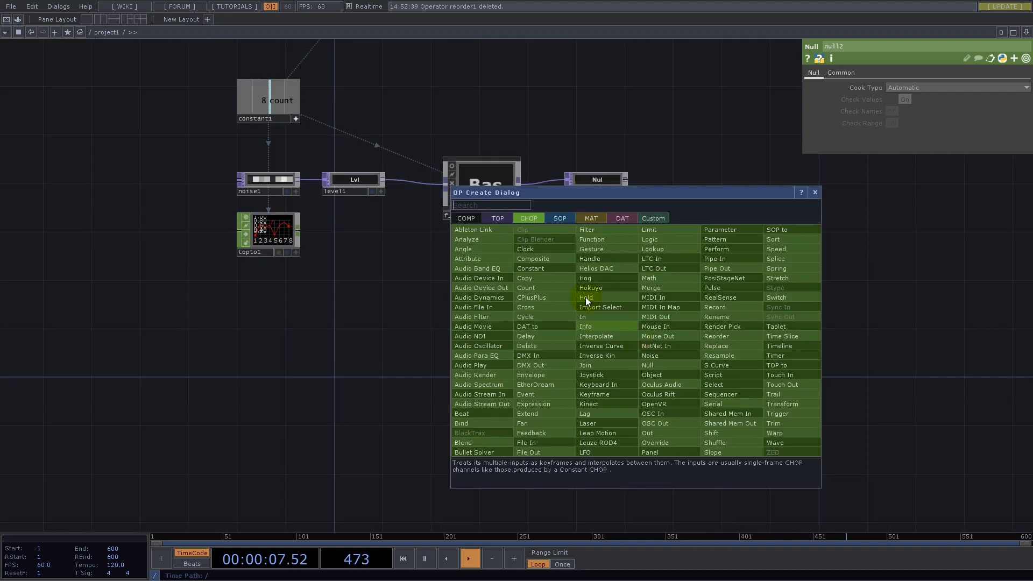
pyautogui.click(560, 217)
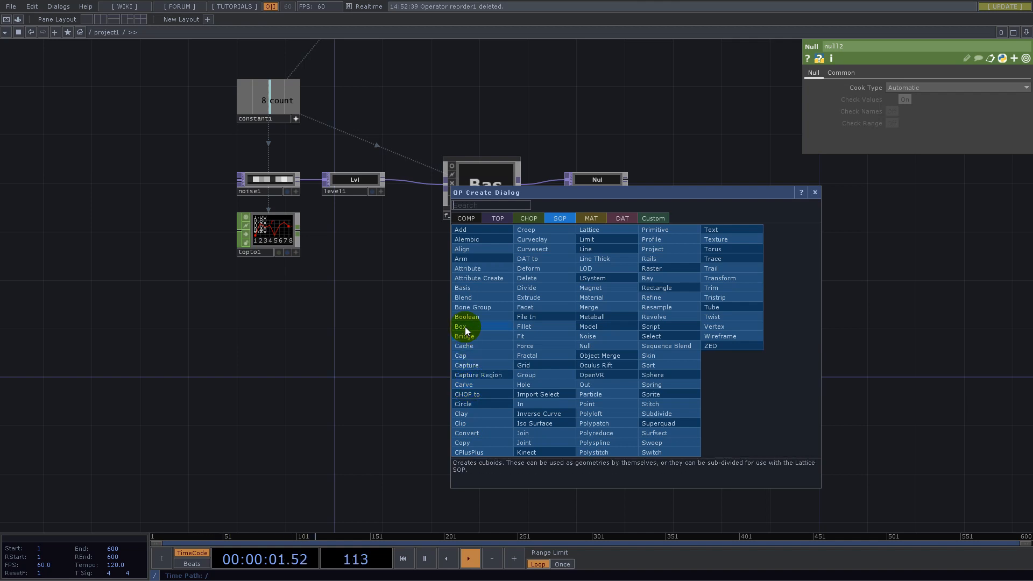
pyautogui.click(530, 366)
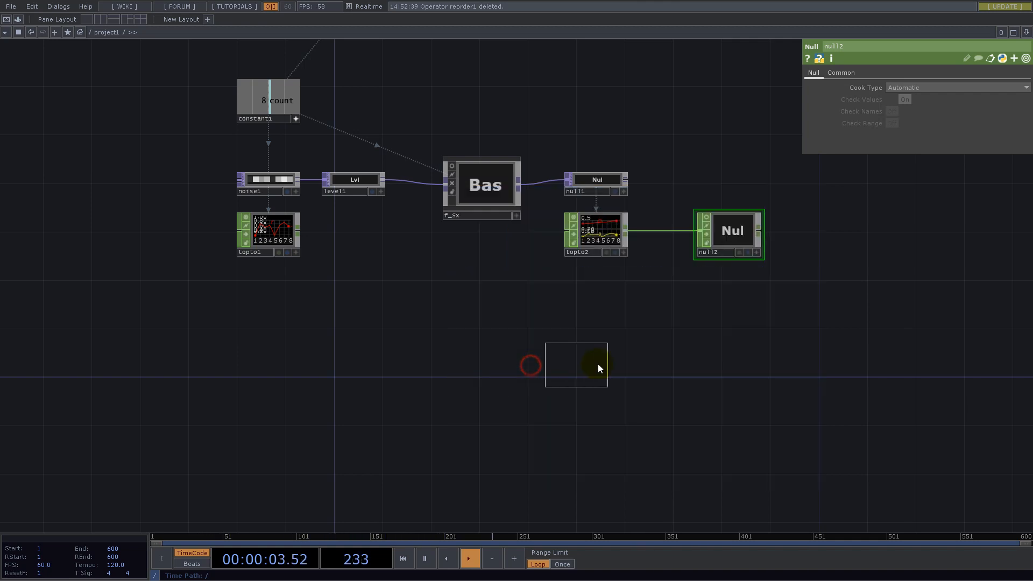
pyautogui.click(620, 355)
# - Set the Grid SOP to 2 rows and 2 columns and move it just below null2
pyautogui.write('2')
pyautogui.press('Tab')
pyautogui.write('2')
pyautogui.press('Return')
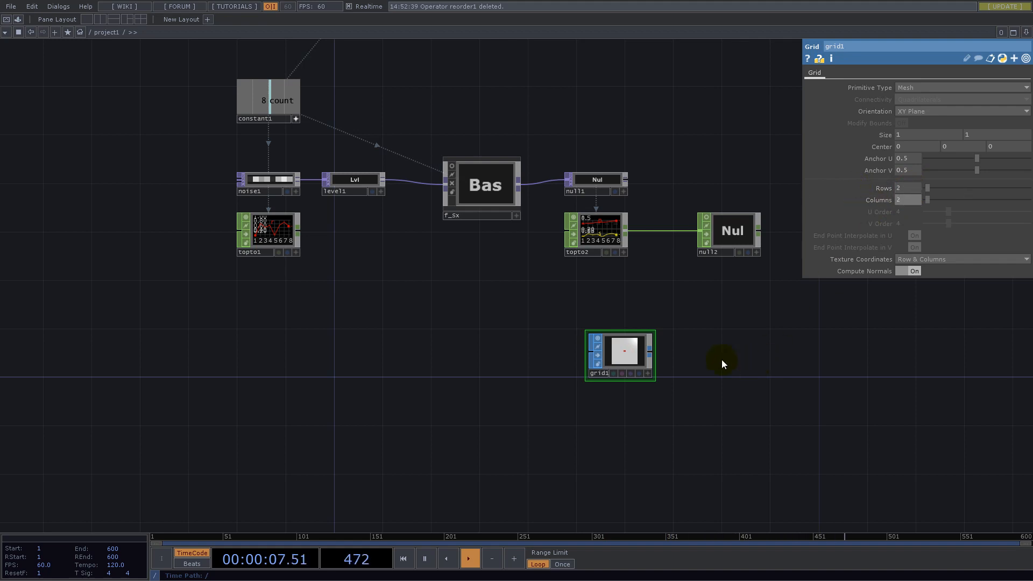
pyautogui.moveTo(776, 333); pyautogui.dragTo(652, 362)
pyautogui.moveTo(512, 380); pyautogui.dragTo(597, 345)
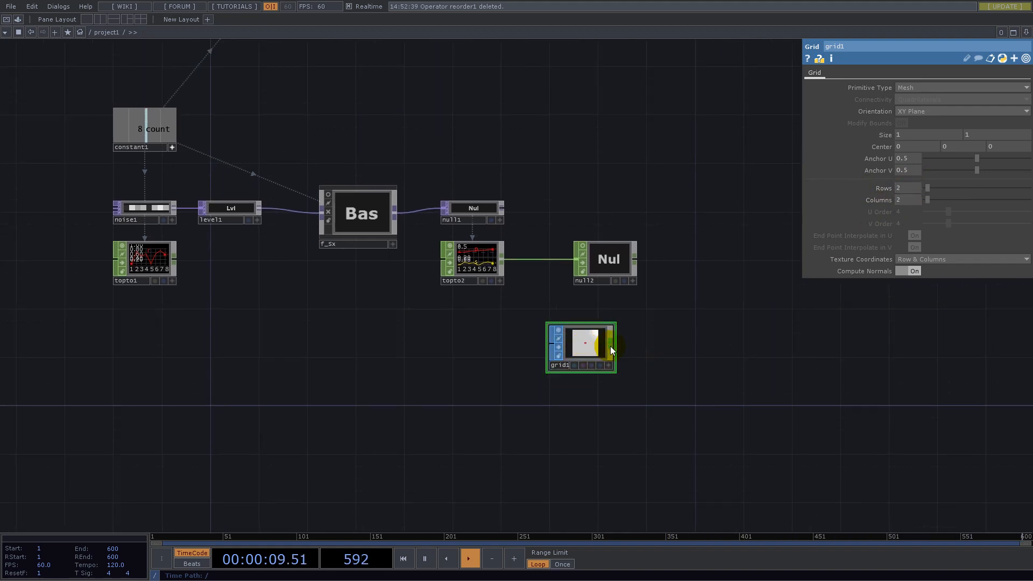
# - Add a Geometry COMP fed by grid1 and turn on its instancing
pyautogui.click(610, 347)
pyautogui.click(449, 230)
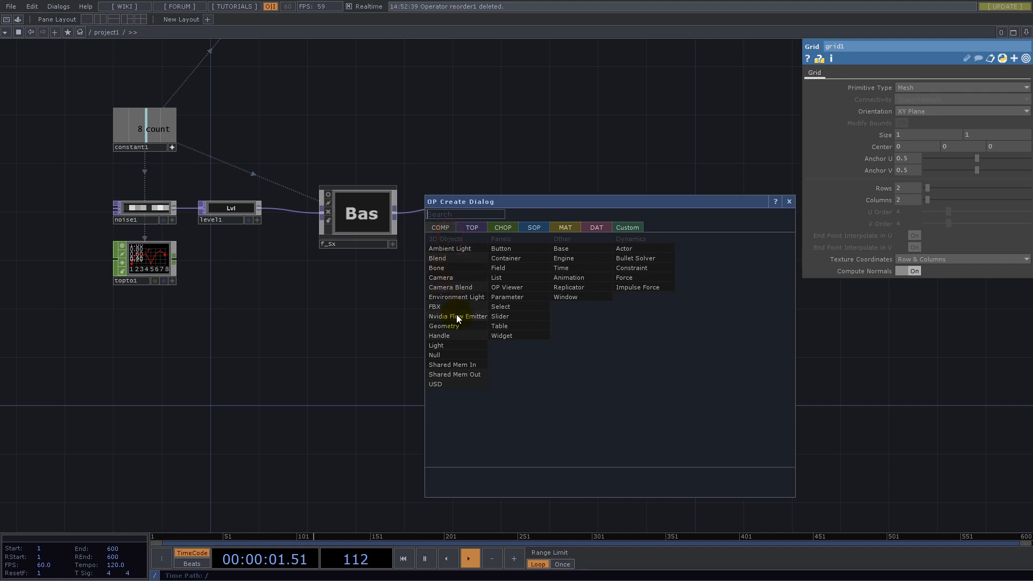
pyautogui.click(446, 326)
pyautogui.click(697, 349)
pyautogui.click(865, 72)
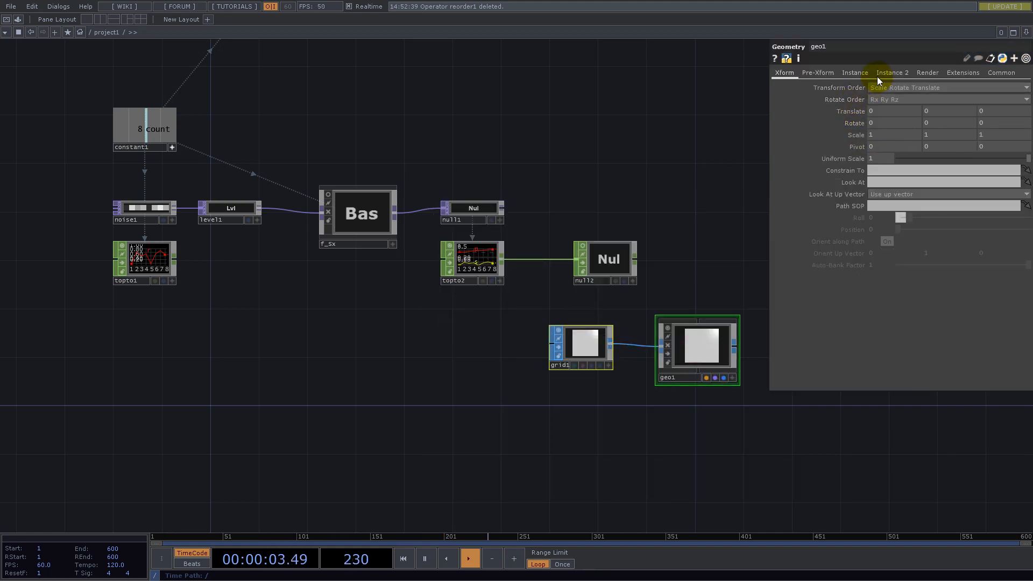
pyautogui.click(888, 87)
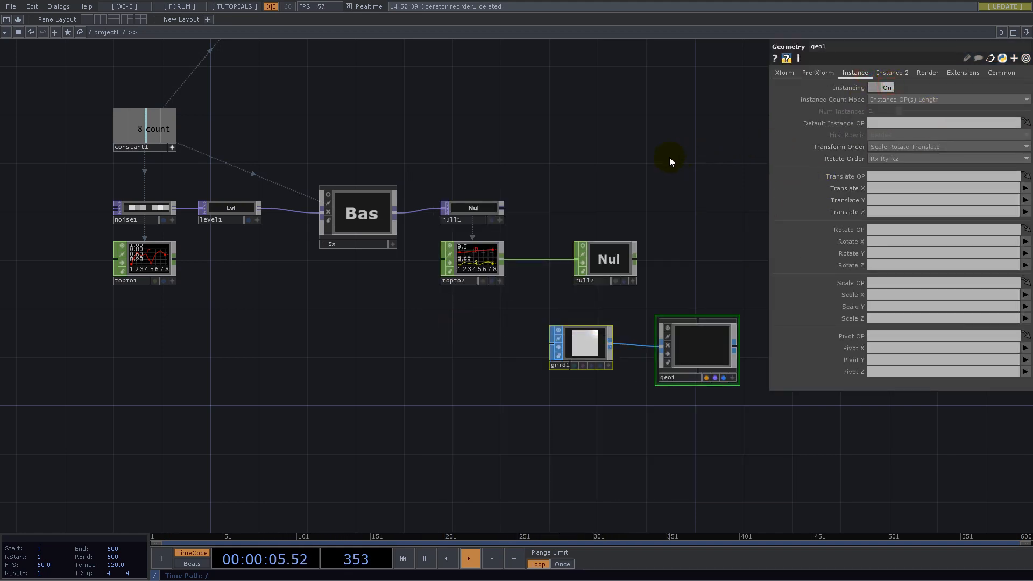
# - Set geo1's Default Instance OP to null2 and its instance Translate X to p
pyautogui.moveTo(669, 161); pyautogui.dragTo(560, 191)
pyautogui.moveTo(502, 290); pyautogui.dragTo(887, 123)
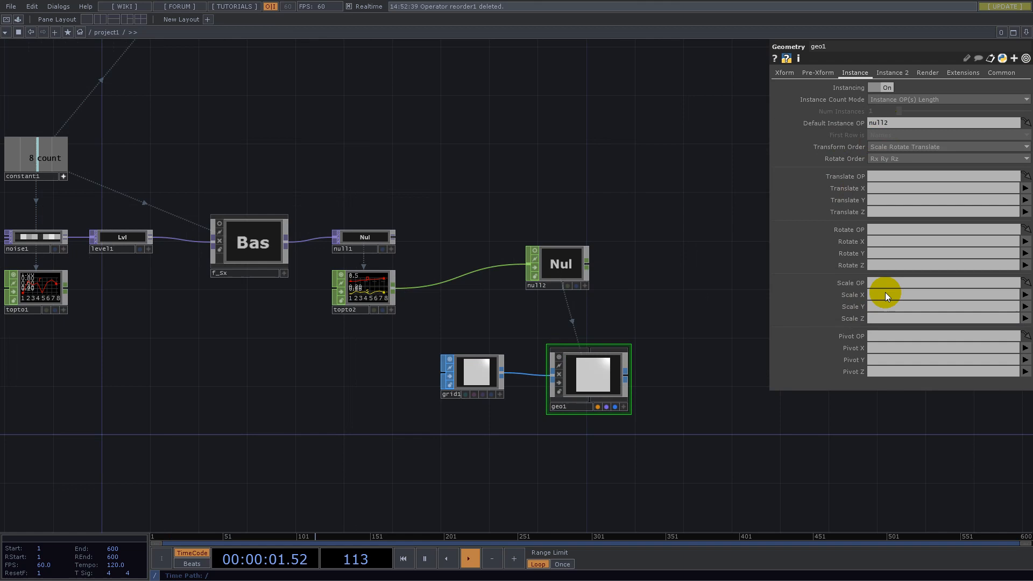
pyautogui.click(1025, 188)
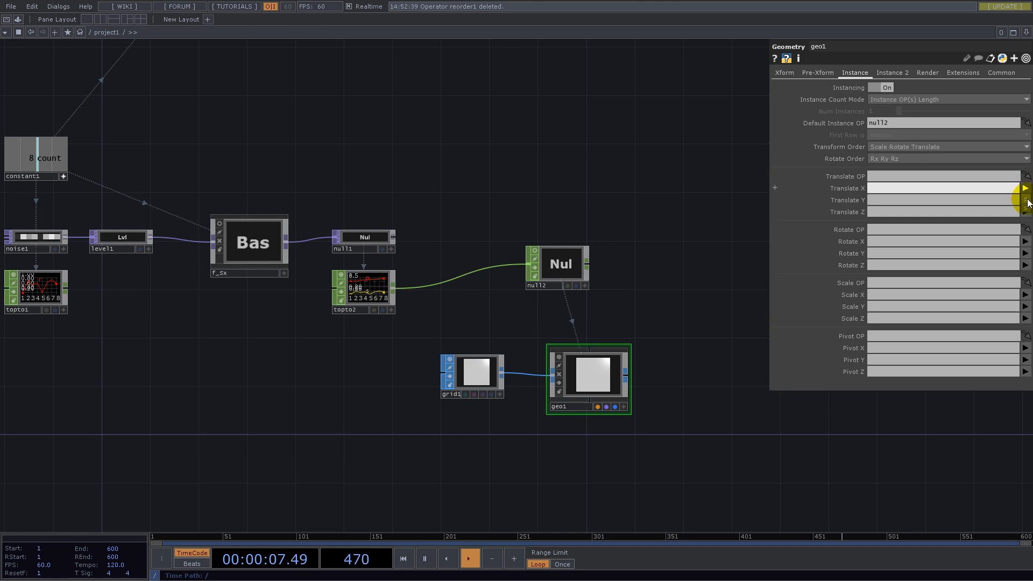
pyautogui.write('p')
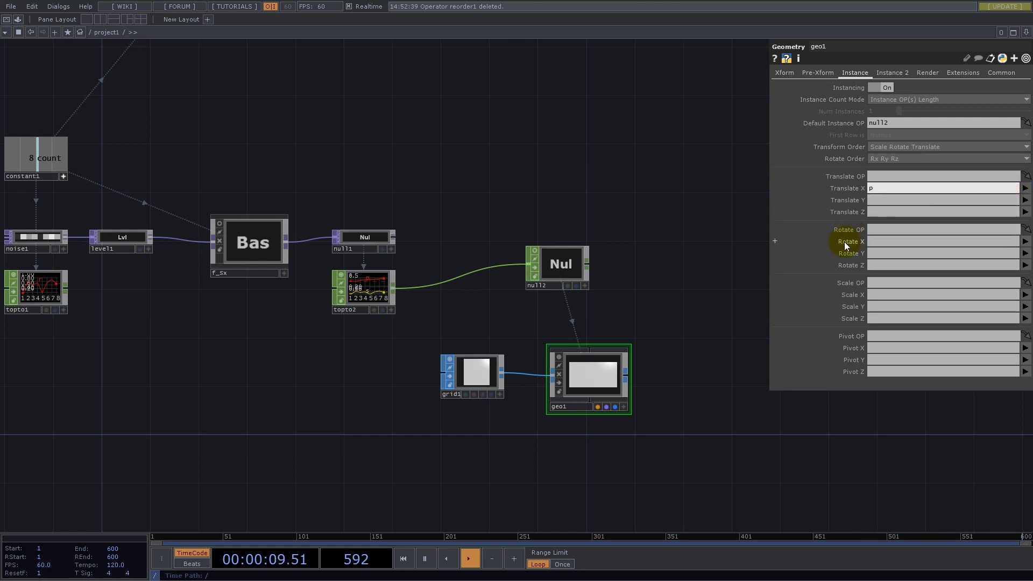
# - Split the network pane into two side by side and make the new one a Geometry Viewer
pyautogui.click(1025, 32)
pyautogui.click(949, 55)
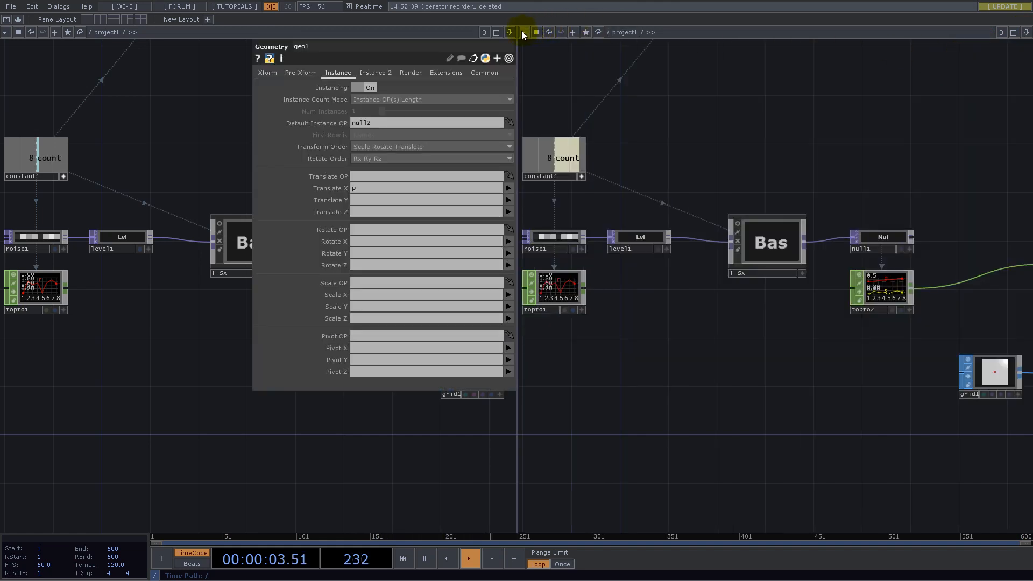
pyautogui.click(523, 31)
pyautogui.click(532, 66)
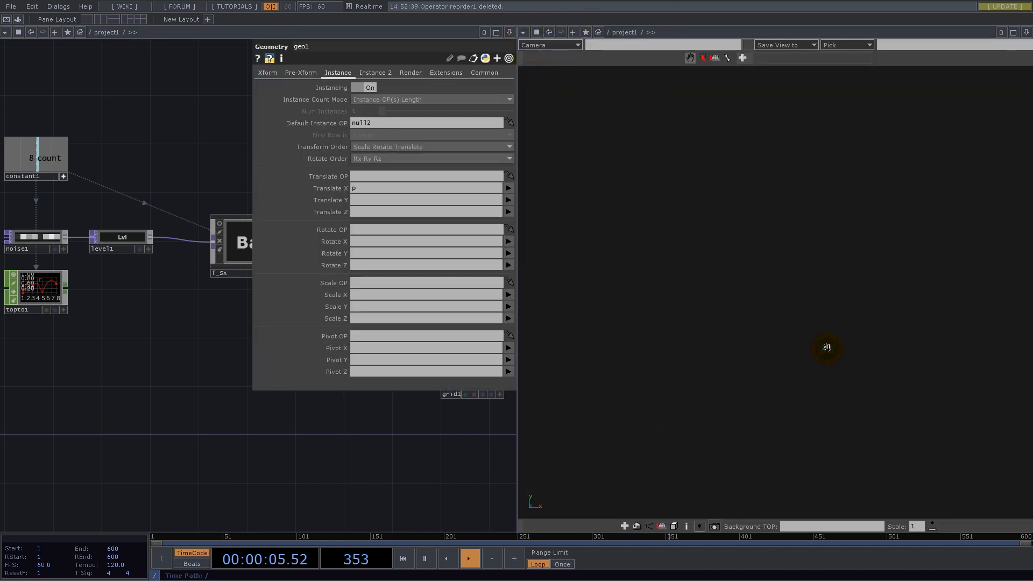
# - Frame the instanced geometry in the Geometry Viewer and switch it to wireframe display
pyautogui.press('h')
pyautogui.scroll(-5, 808, 313)
pyautogui.moveTo(724, 317); pyautogui.dragTo(750, 322)
pyautogui.moveTo(517, 458); pyautogui.dragTo(591, 473)
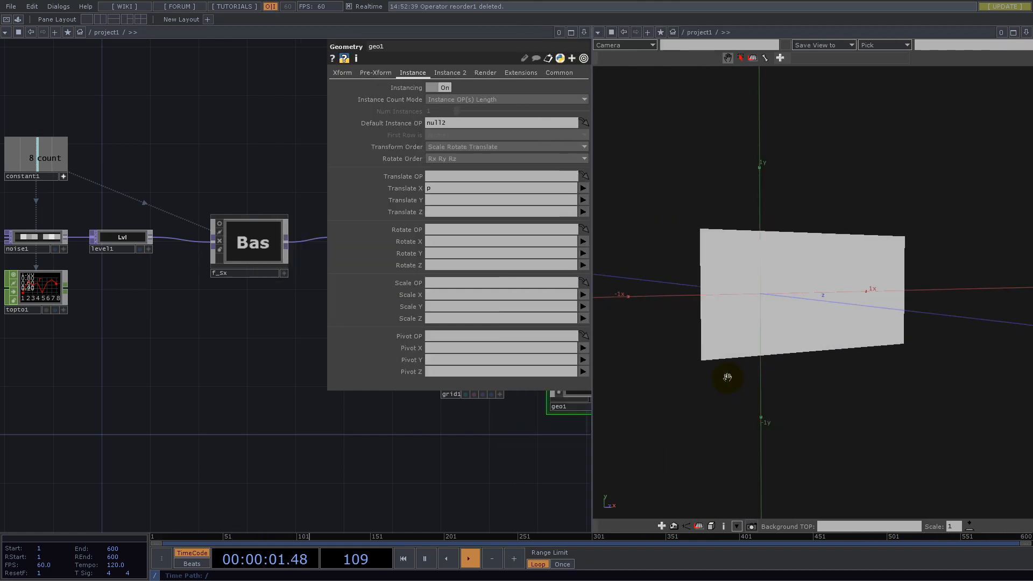
pyautogui.press('w')
pyautogui.moveTo(818, 303); pyautogui.dragTo(795, 296)
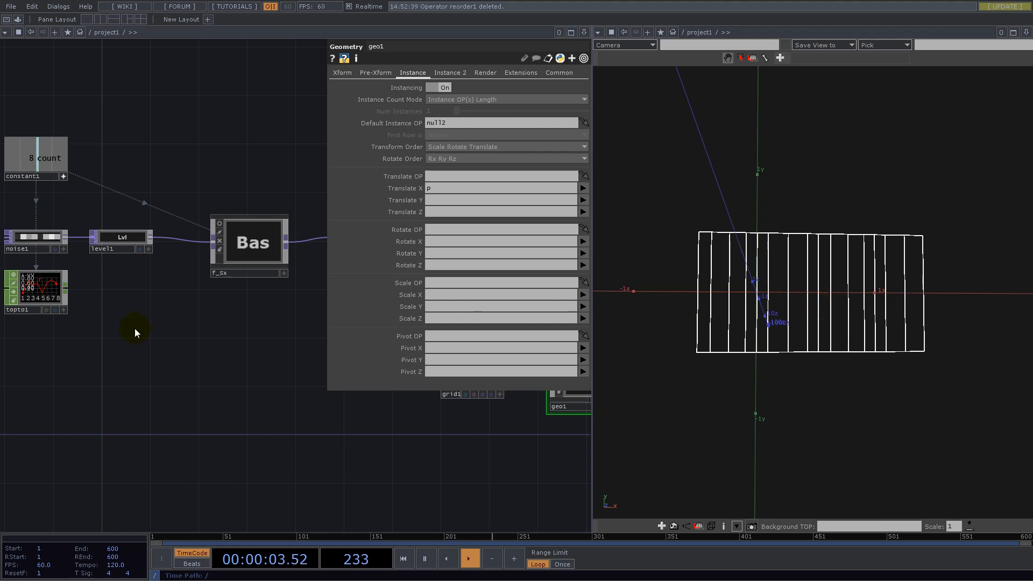
# - Set geo1's instance Scale X to s so each grid's width follows its segment size
pyautogui.moveTo(207, 367); pyautogui.dragTo(51, 394)
pyautogui.moveTo(218, 438); pyautogui.dragTo(113, 442)
pyautogui.click(331, 415)
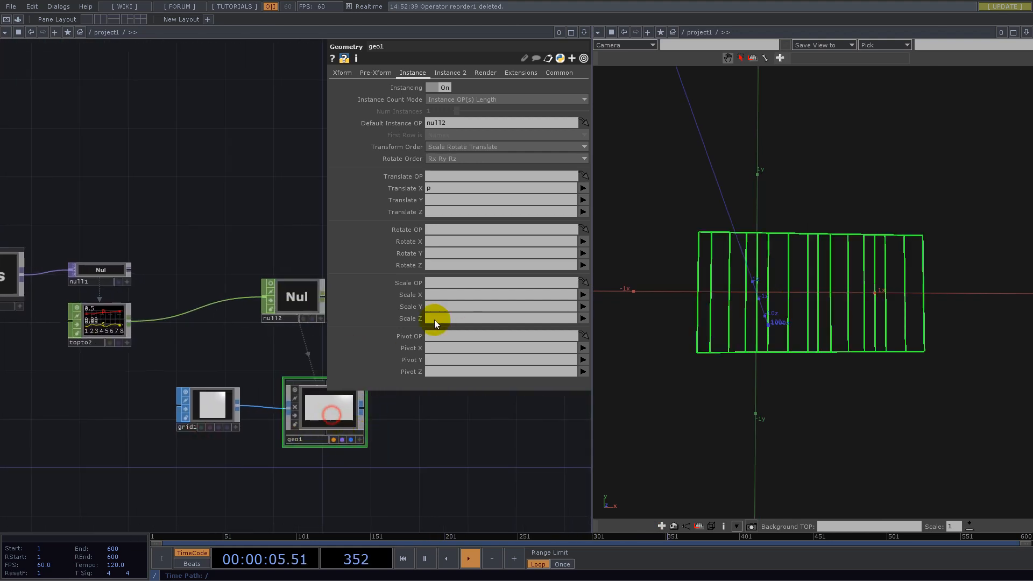
pyautogui.click(584, 295)
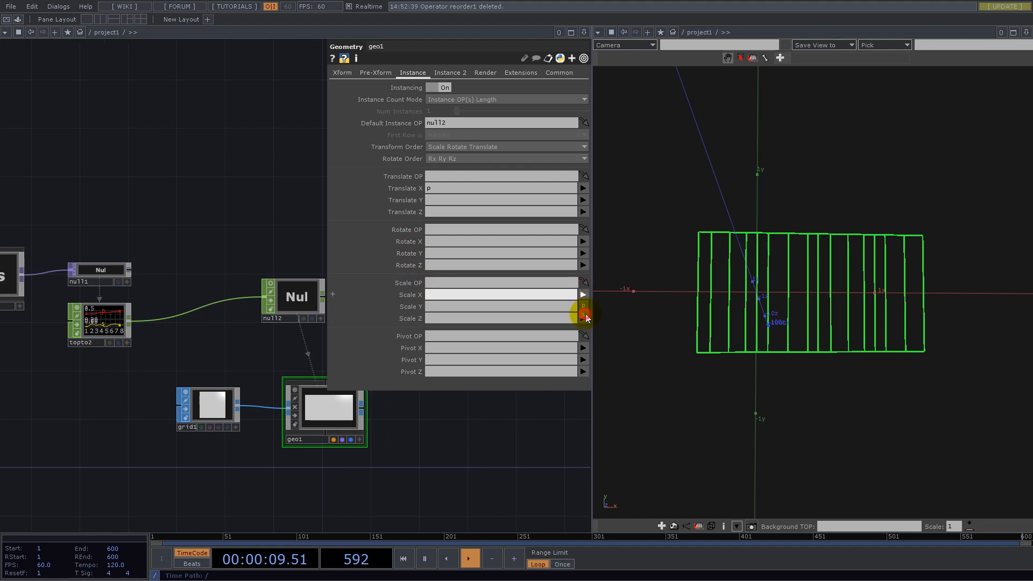
pyautogui.click(584, 315)
pyautogui.moveTo(795, 319); pyautogui.dragTo(857, 295)
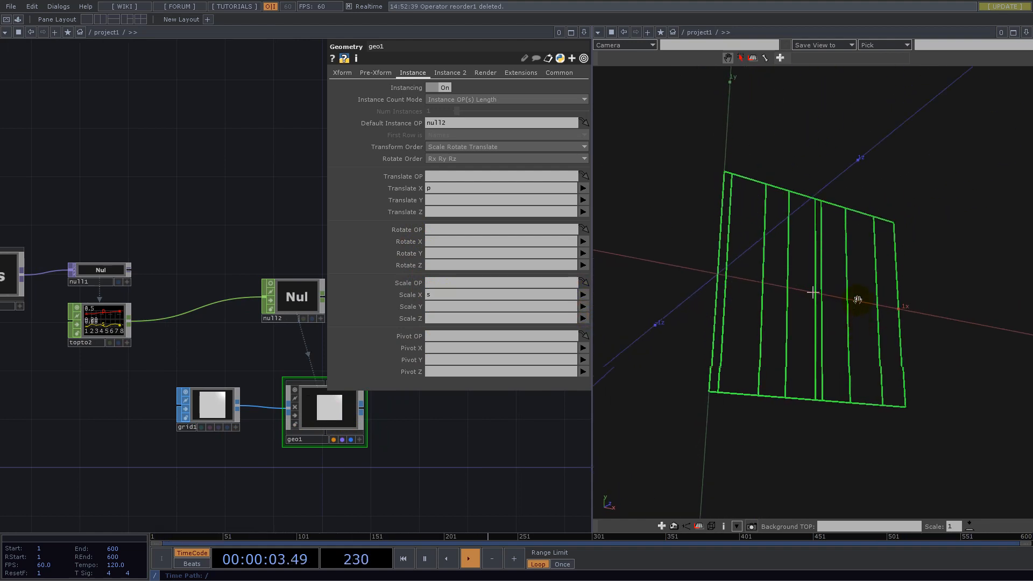
# - Animate noise1 by setting its Translate Z to the expression absTime.seconds/20, and view the moving instances
pyautogui.scroll(-5, 321, 437)
pyautogui.scroll(7, 189, 399)
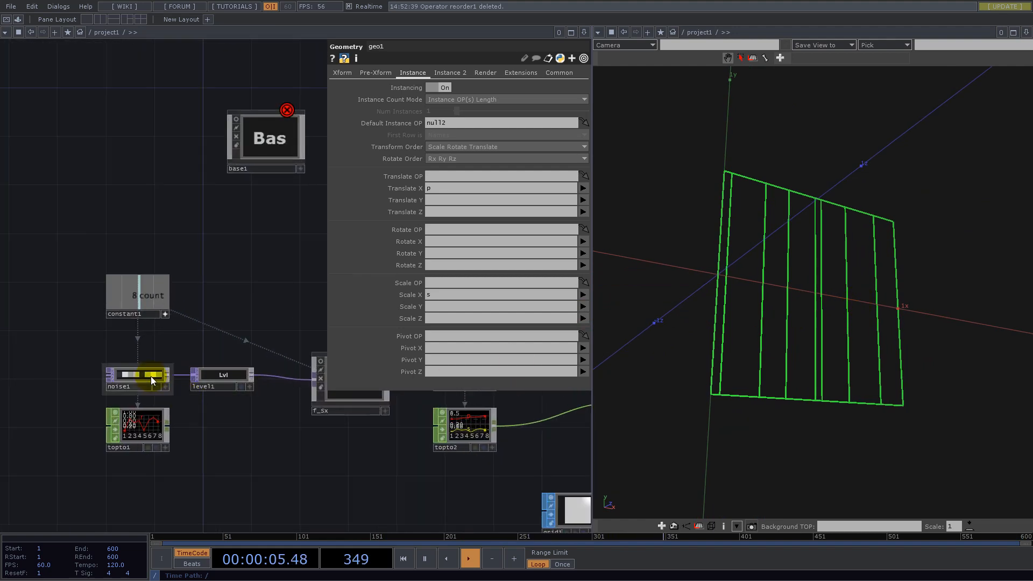
pyautogui.click(138, 375)
pyautogui.click(375, 74)
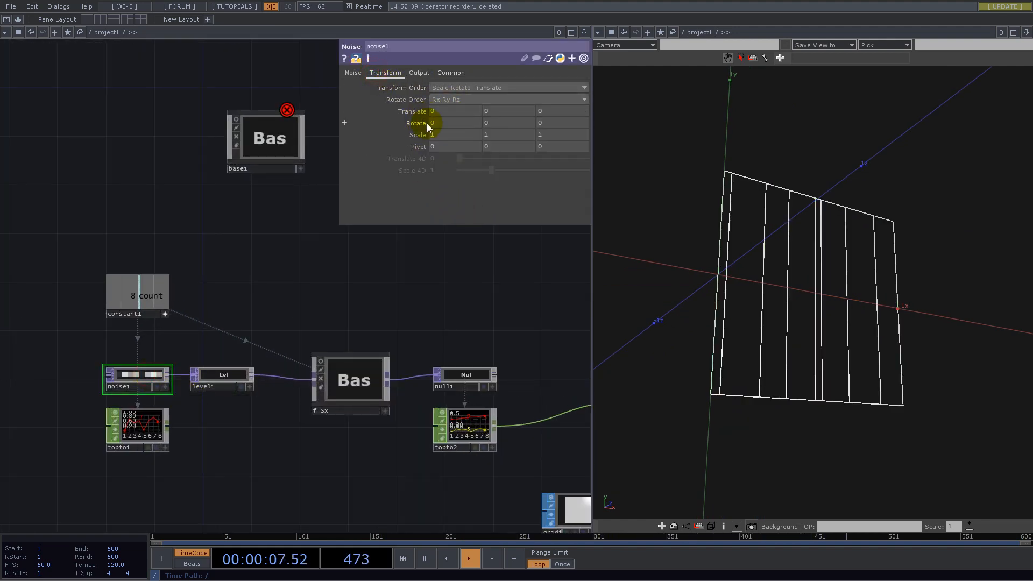
pyautogui.click(415, 113)
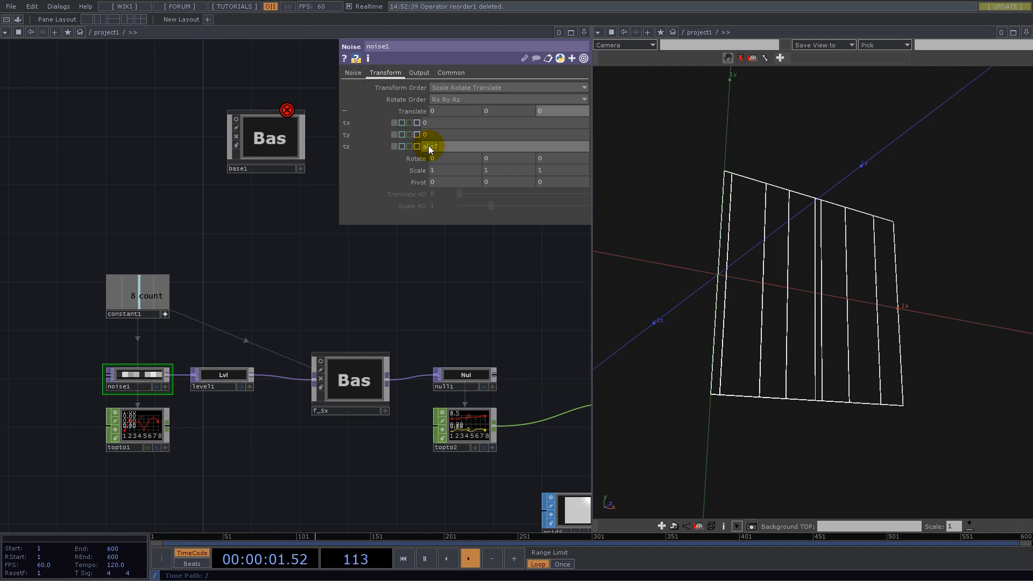
pyautogui.write('conds/20')
pyautogui.press('Return')
pyautogui.moveTo(687, 237); pyautogui.dragTo(857, 291)
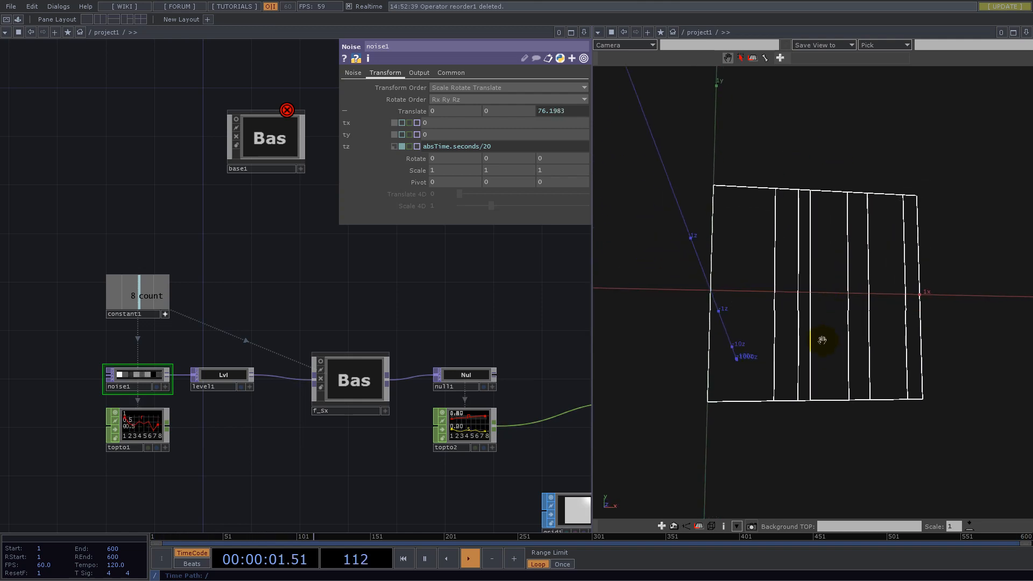
# - Insert a Transform SOP between grid1 and geo1 and set its Uniform Scale to 0.95
pyautogui.moveTo(475, 300); pyautogui.dragTo(350, 277)
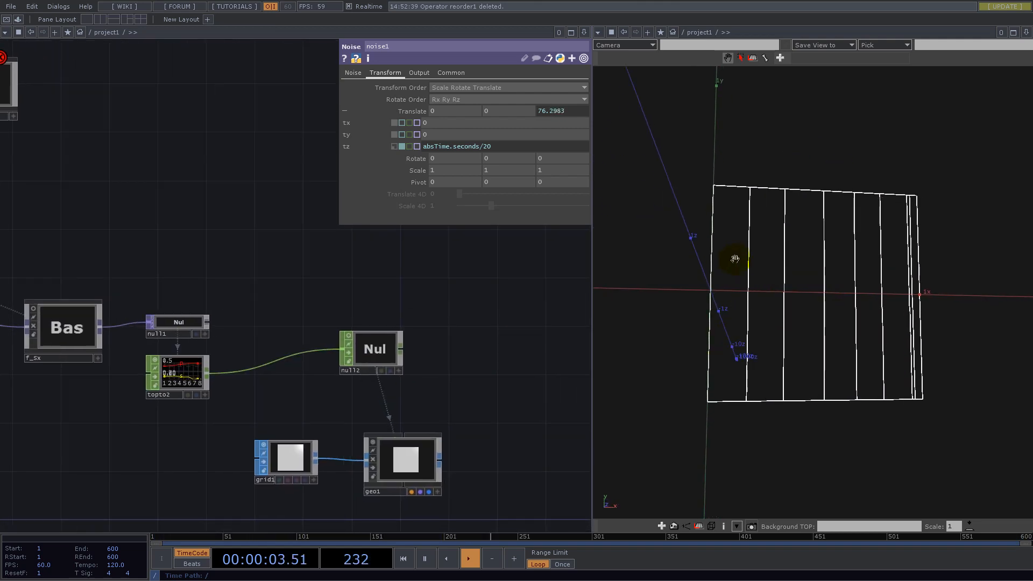
pyautogui.moveTo(318, 469); pyautogui.dragTo(198, 486)
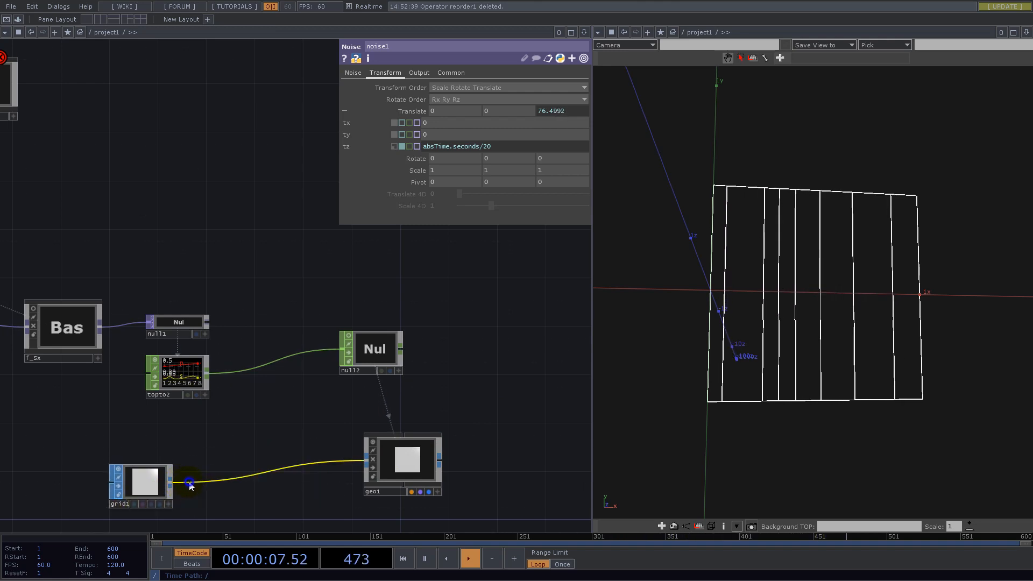
pyautogui.rightClick(190, 486)
pyautogui.click(204, 473)
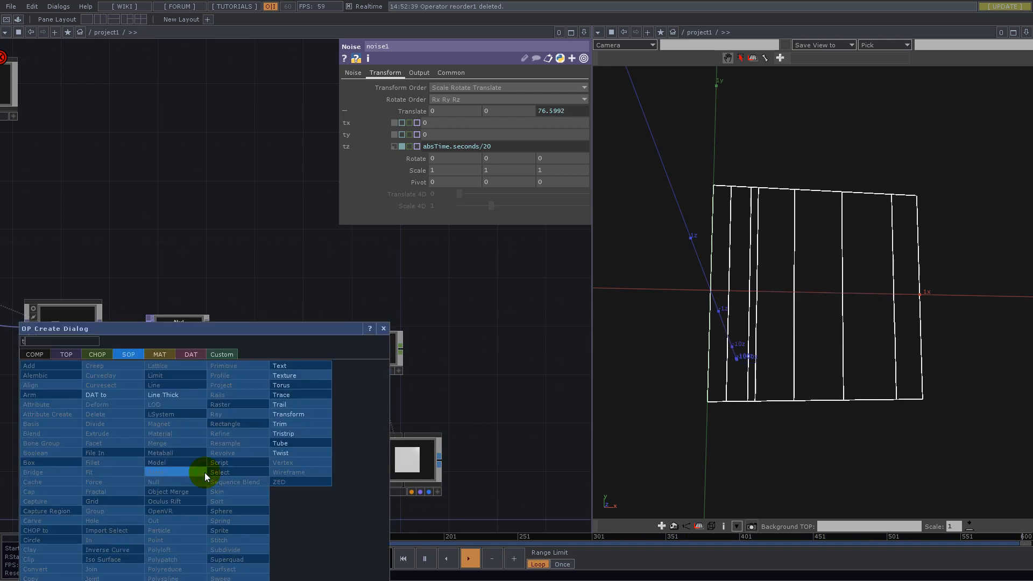
pyautogui.click(293, 416)
pyautogui.click(270, 471)
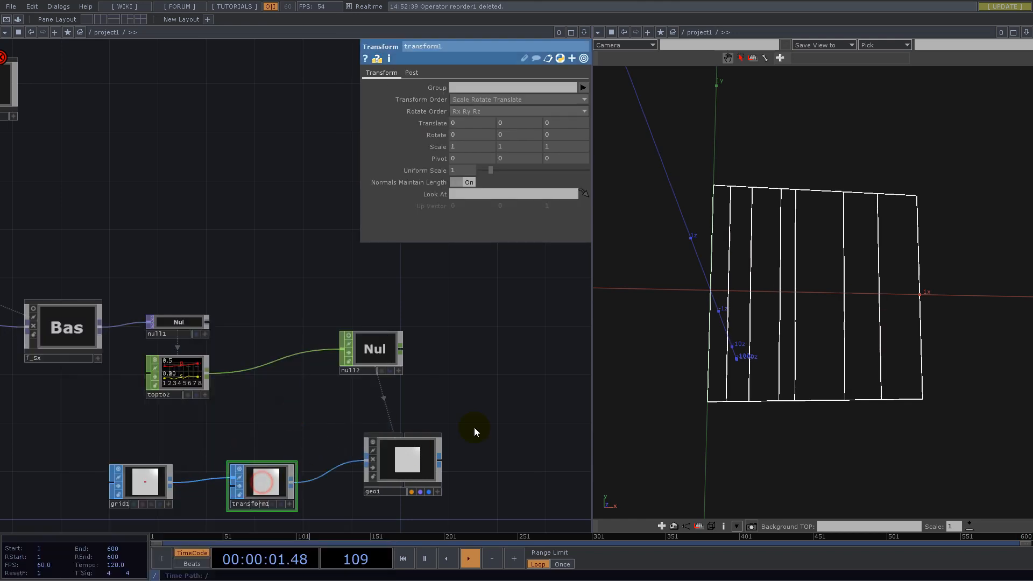
pyautogui.write('0.95')
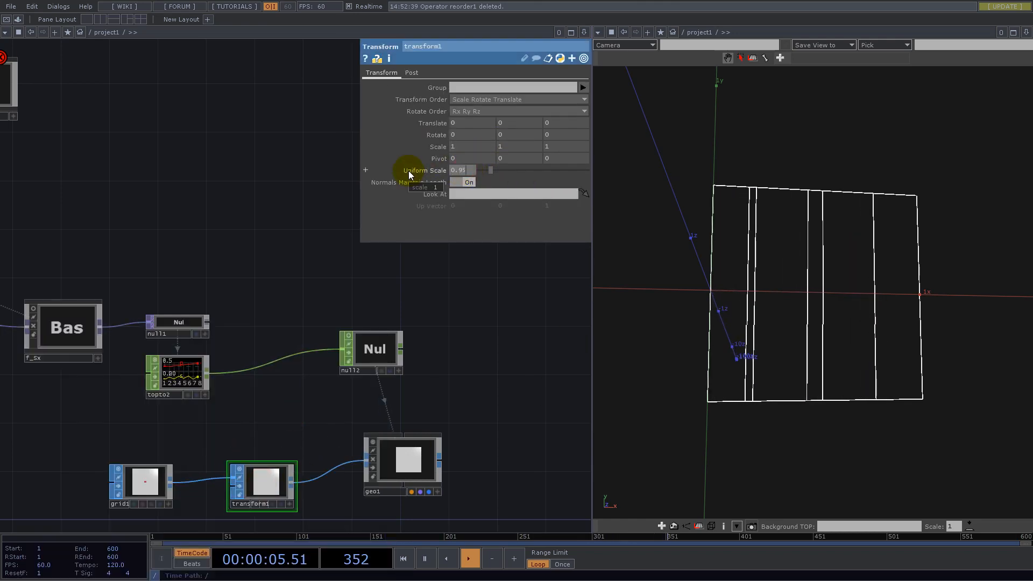
# - Inspect the gaps between the instanced grids up close and delete transform1
pyautogui.moveTo(833, 276); pyautogui.dragTo(816, 311)
pyautogui.moveTo(815, 311); pyautogui.dragTo(1025, 307, button='middle')
pyautogui.moveTo(846, 339); pyautogui.dragTo(877, 307)
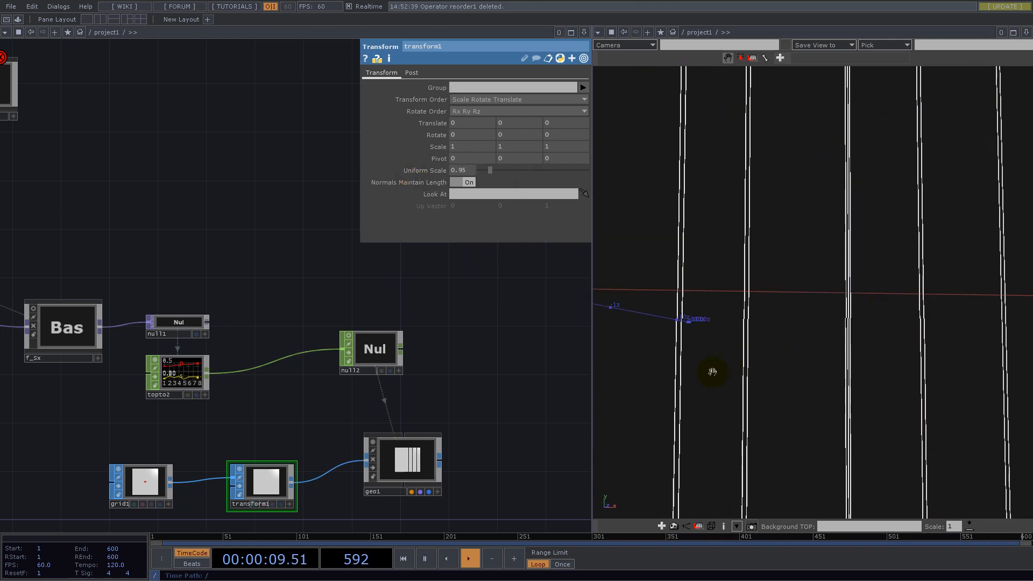
pyautogui.moveTo(784, 309); pyautogui.dragTo(673, 336, button='middle')
pyautogui.moveTo(259, 425); pyautogui.dragTo(348, 323)
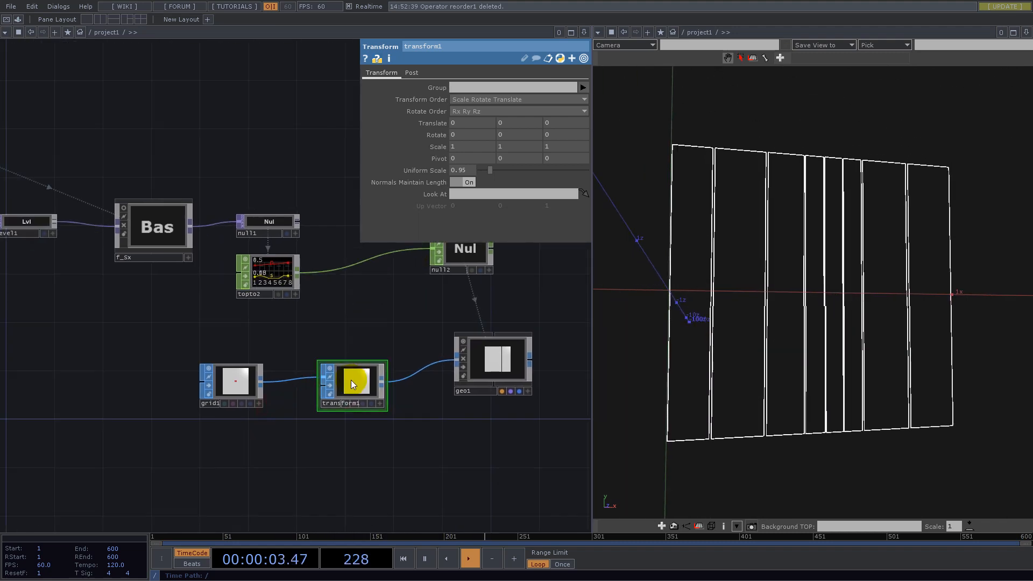
pyautogui.press('Delete')
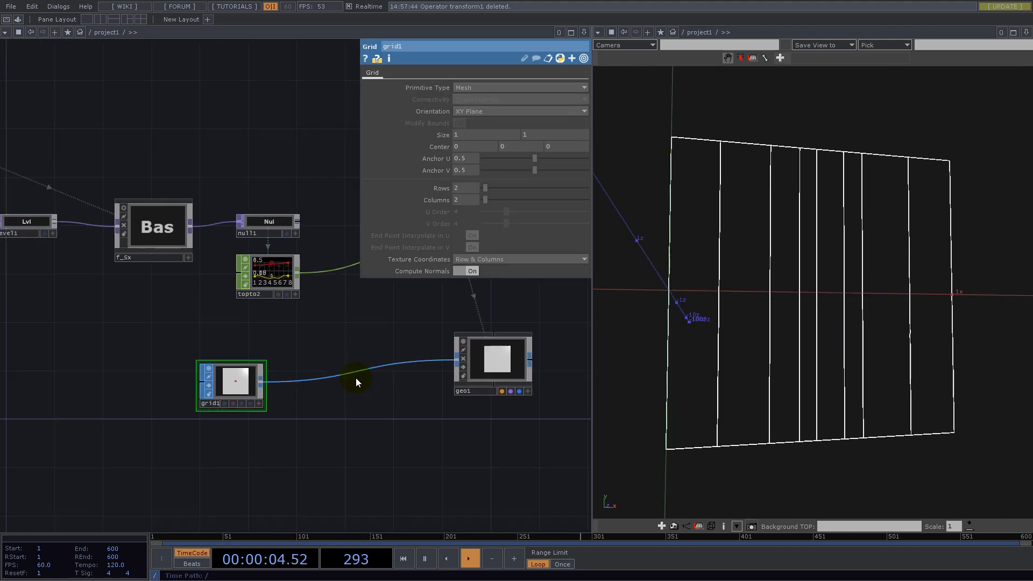
# - Add a Sphere SOP with a radius of 0.5 on all three axes and feed it into geo1 in place of grid1
pyautogui.doubleClick(214, 475)
pyautogui.write('sp')
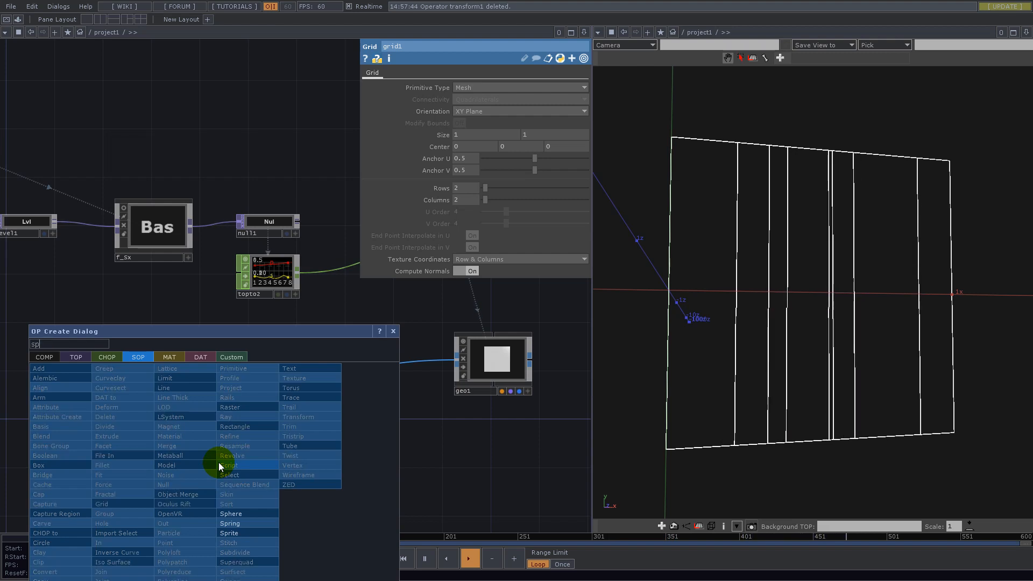
pyautogui.click(241, 517)
pyautogui.click(227, 450)
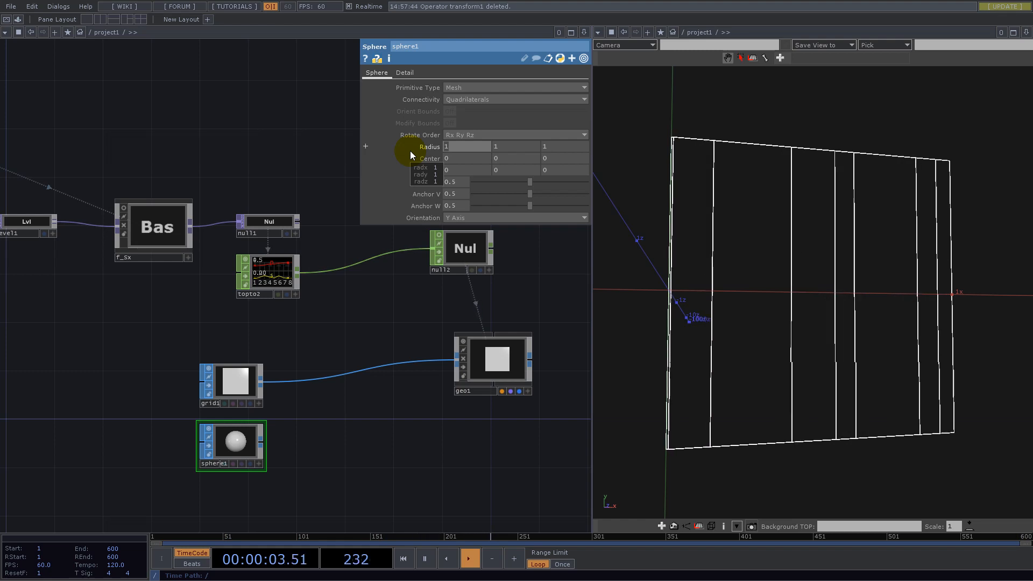
pyautogui.write('0.5')
pyautogui.press('Tab')
pyautogui.write('0.5')
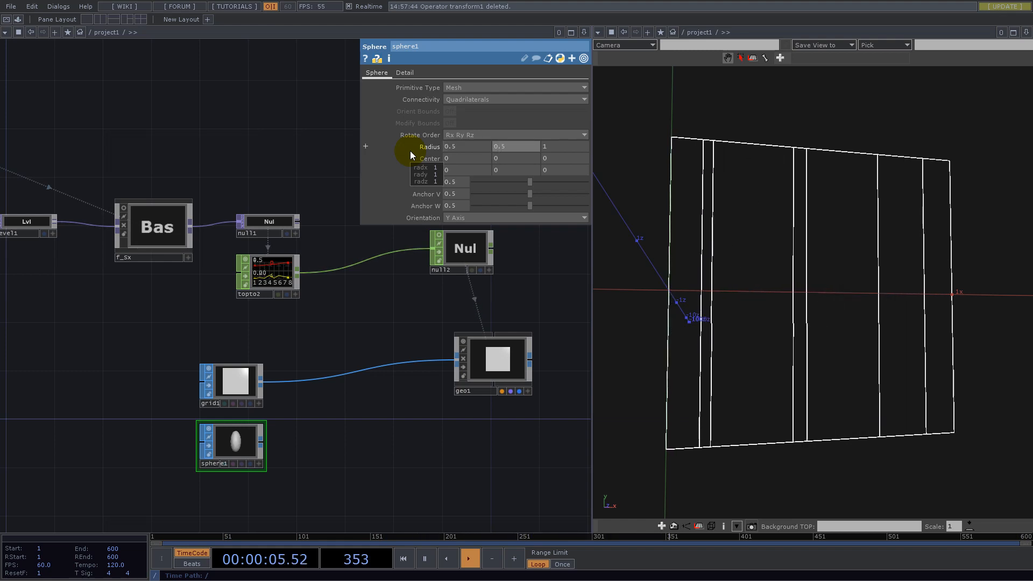
pyautogui.press('Tab')
pyautogui.write('0.5')
pyautogui.moveTo(261, 447); pyautogui.dragTo(314, 381)
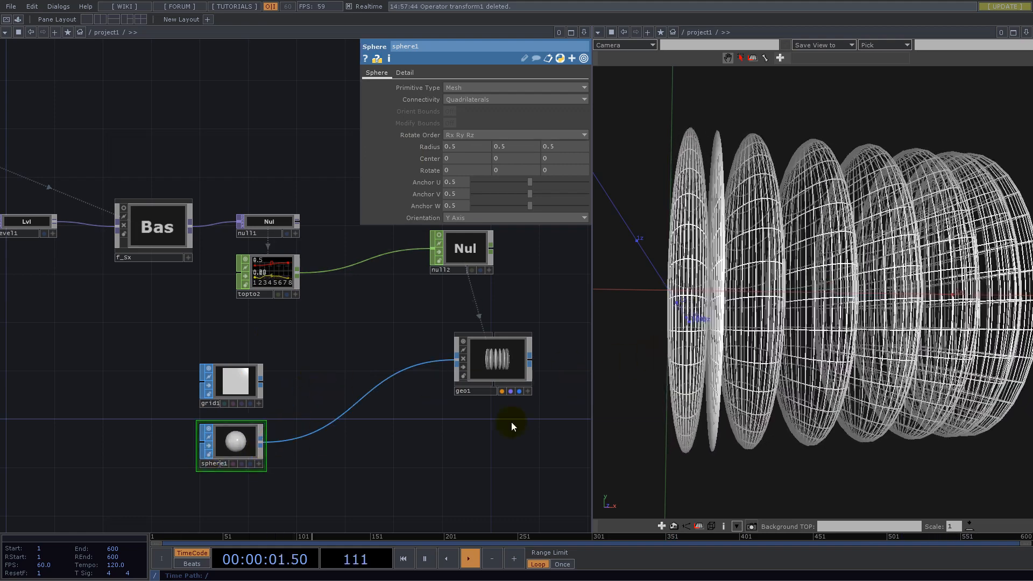
pyautogui.moveTo(846, 302)
pyautogui.mouseDown()
pyautogui.moveTo(751, 316)
pyautogui.moveTo(837, 311)
pyautogui.mouseUp()
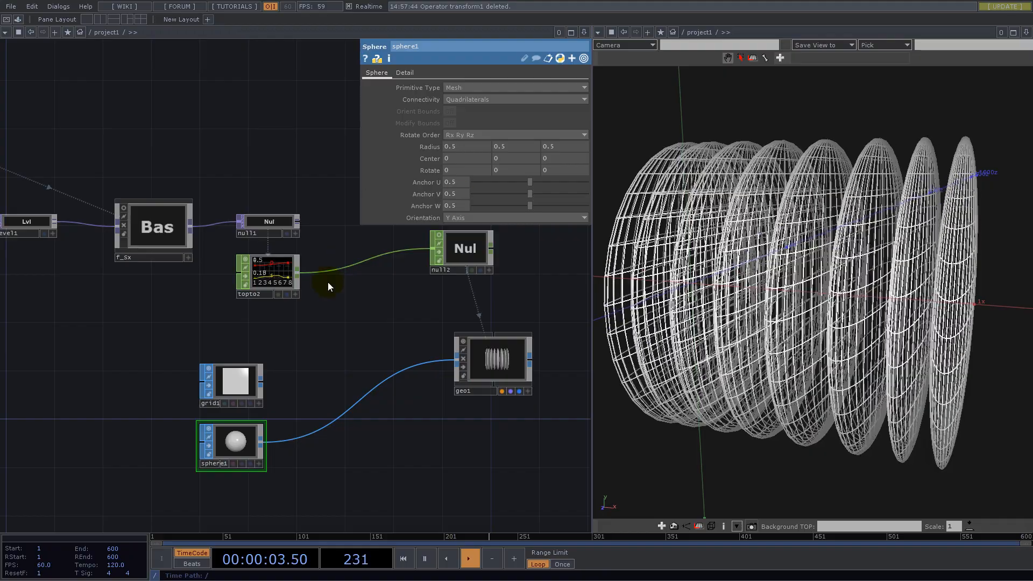
# - Set geo1's instance Scale Y and Scale Z to s and view the spheres with shaded display
pyautogui.click(493, 359)
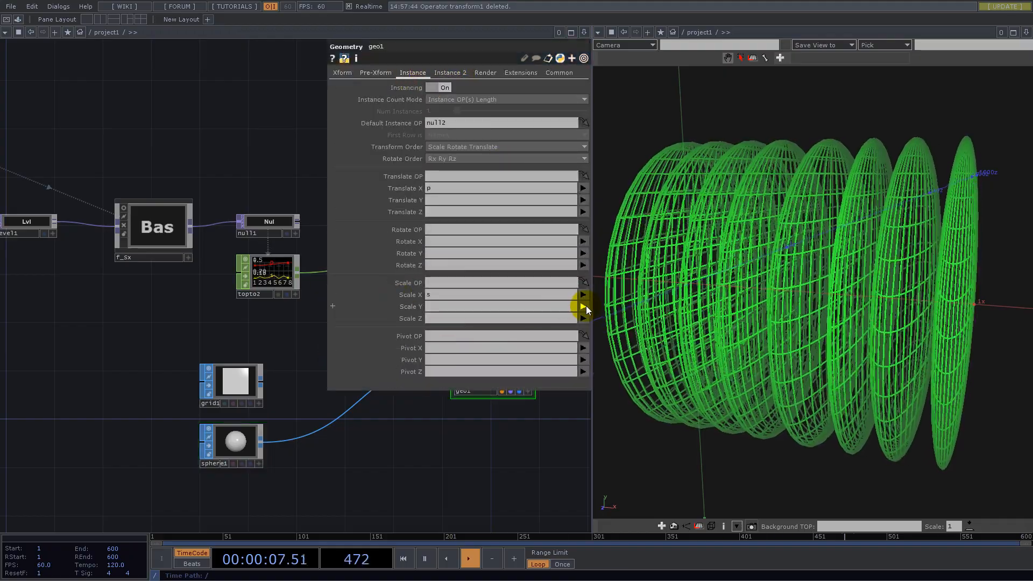
pyautogui.click(585, 310)
pyautogui.click(585, 327)
pyautogui.click(584, 321)
pyautogui.click(583, 338)
pyautogui.click(503, 447)
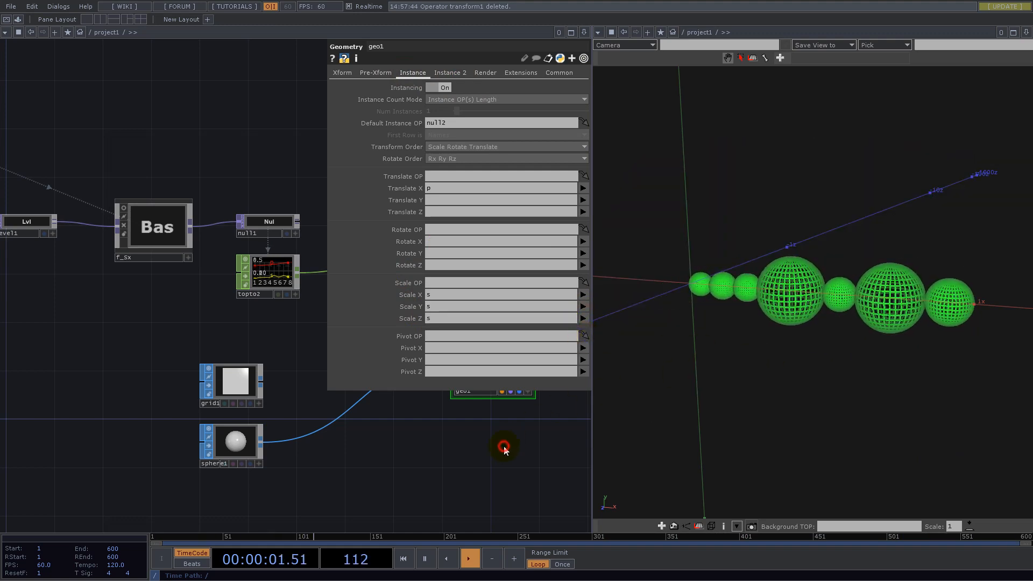
pyautogui.moveTo(820, 314); pyautogui.dragTo(789, 358)
pyautogui.moveTo(871, 302); pyautogui.dragTo(855, 332)
# - Feed grid1 into geo1 again in place of sphere1 and return the Geometry Viewer to wireframe display
pyautogui.moveTo(323, 478); pyautogui.dragTo(344, 404)
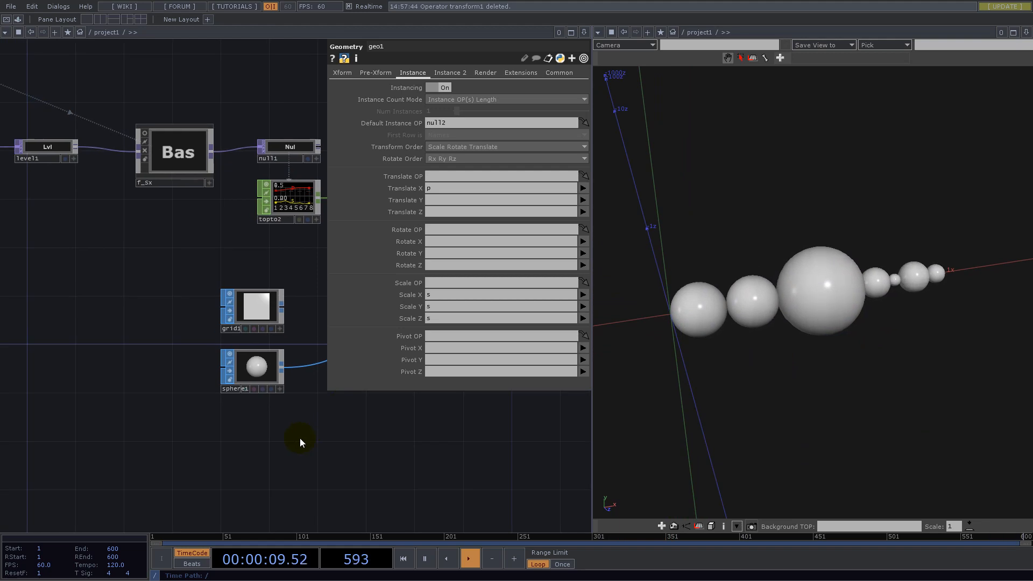
pyautogui.moveTo(299, 332); pyautogui.dragTo(244, 376)
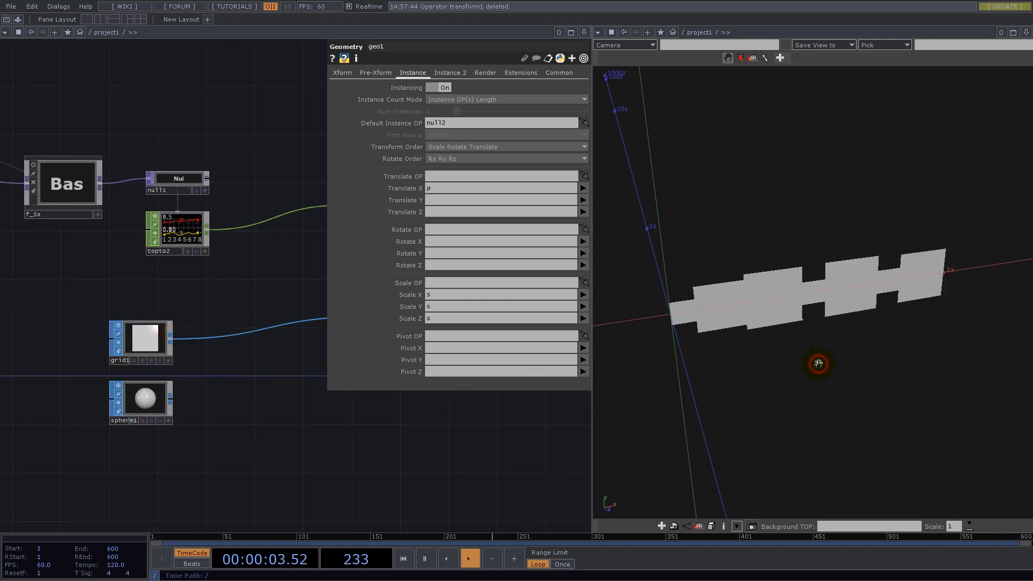
pyautogui.moveTo(822, 355); pyautogui.dragTo(859, 385)
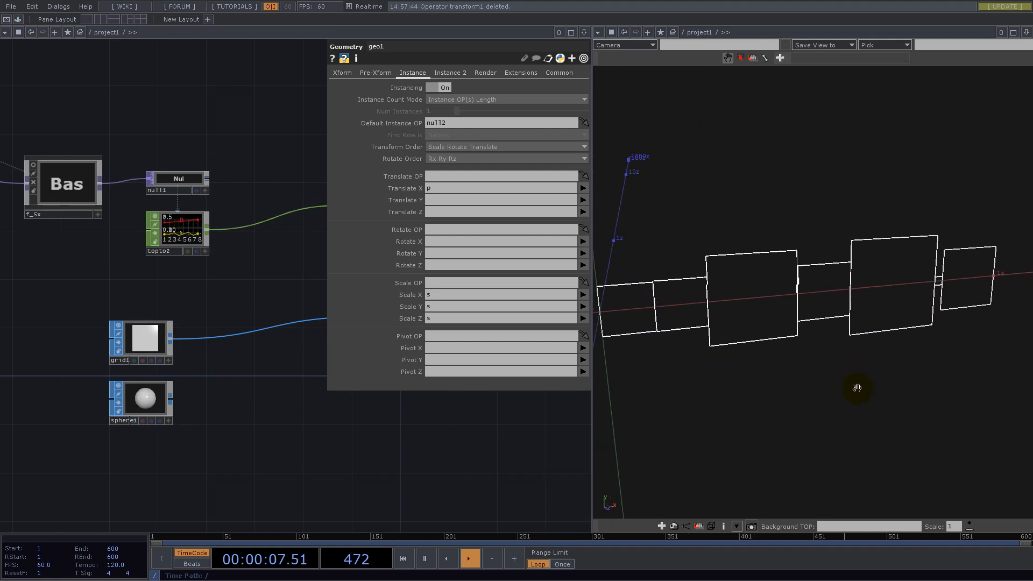
# - Look over the instanced squares and the network, and close the Geometry Viewer pane
pyautogui.scroll(-5, 240, 443)
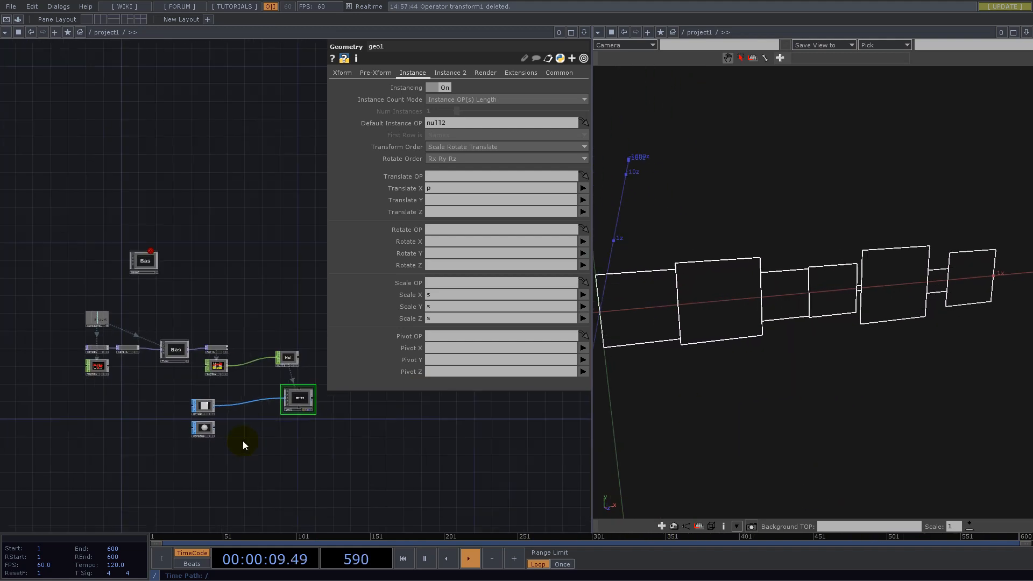
pyautogui.scroll(5, 253, 331)
pyautogui.moveTo(193, 334); pyautogui.dragTo(226, 312)
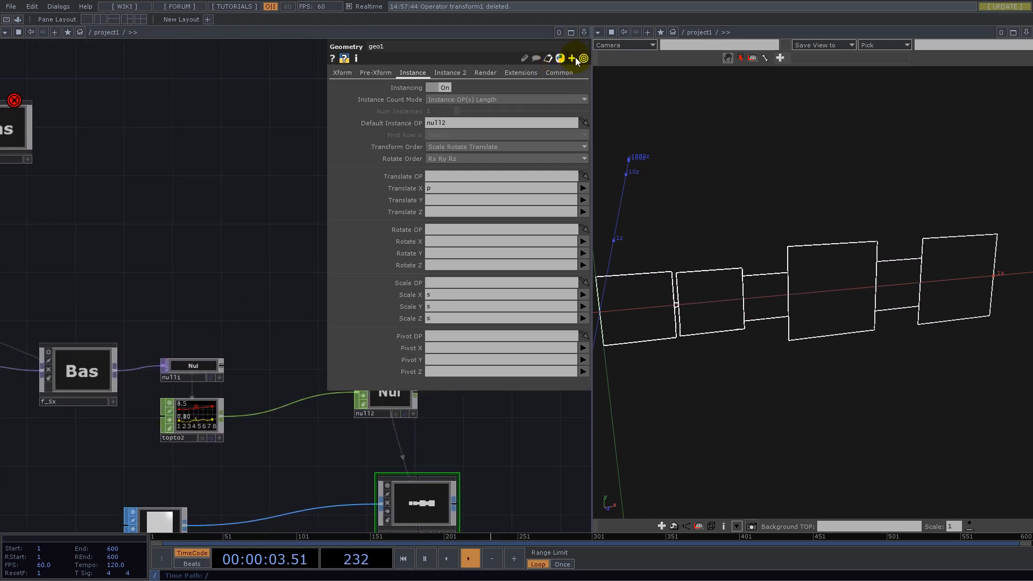
pyautogui.scroll(-3, 234, 322)
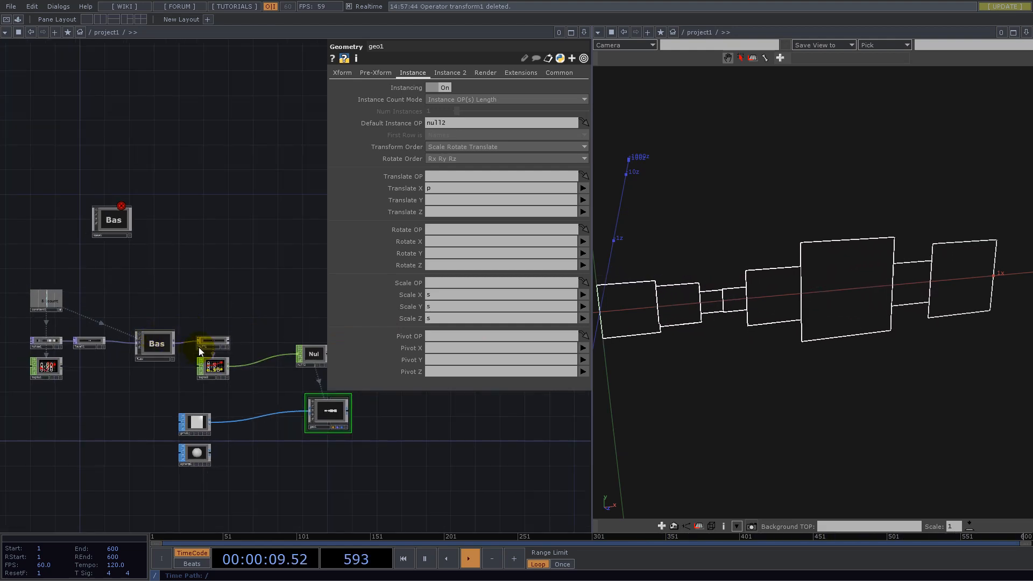
pyautogui.moveTo(876, 323); pyautogui.dragTo(883, 284)
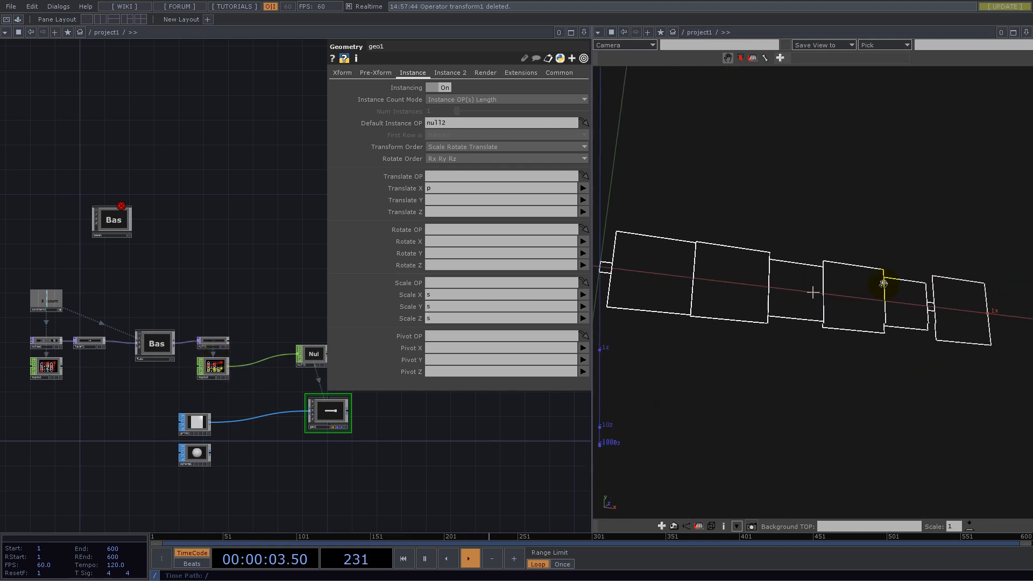
pyautogui.scroll(-2, 331, 474)
pyautogui.scroll(5, 180, 411)
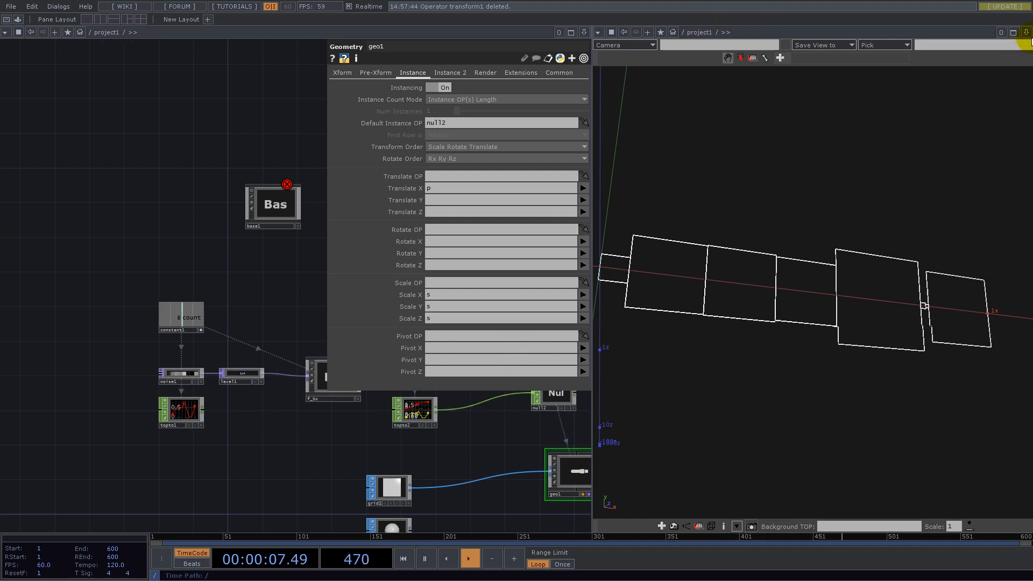
pyautogui.click(1026, 33)
pyautogui.click(970, 110)
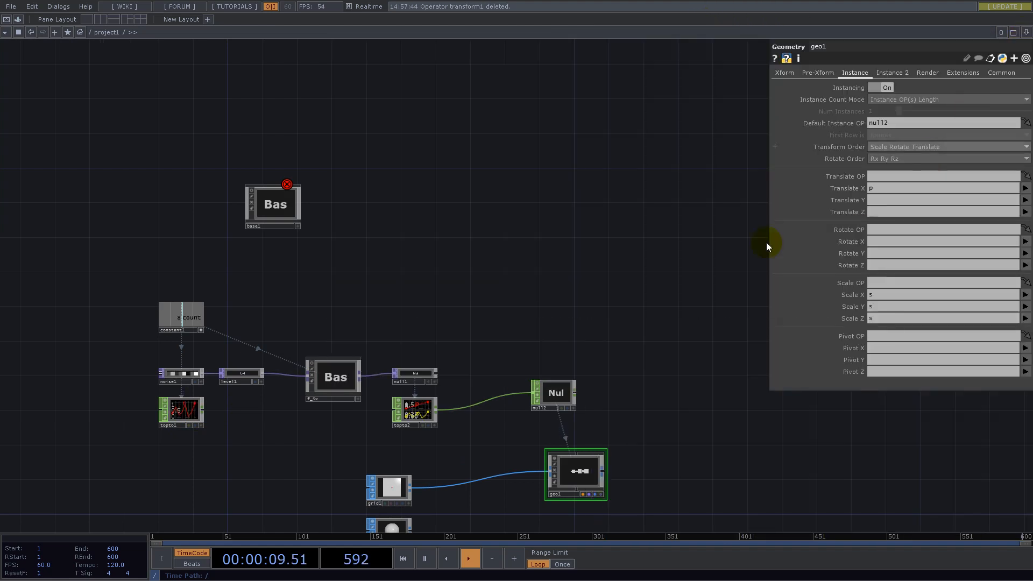
pyautogui.moveTo(304, 312); pyautogui.dragTo(421, 157)
pyautogui.scroll(4, 250, 255)
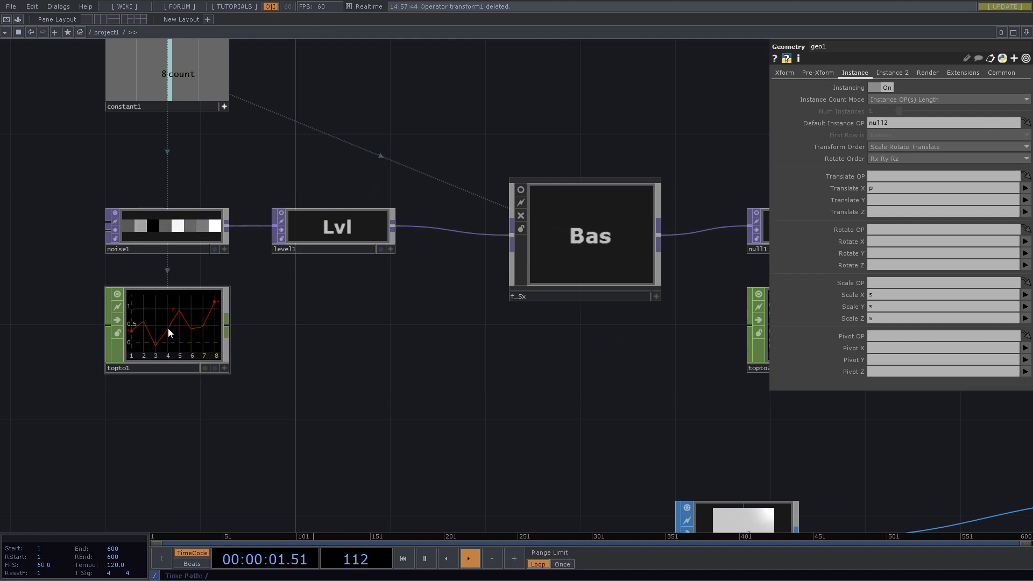
pyautogui.scroll(2, 150, 321)
pyautogui.scroll(-6, 207, 273)
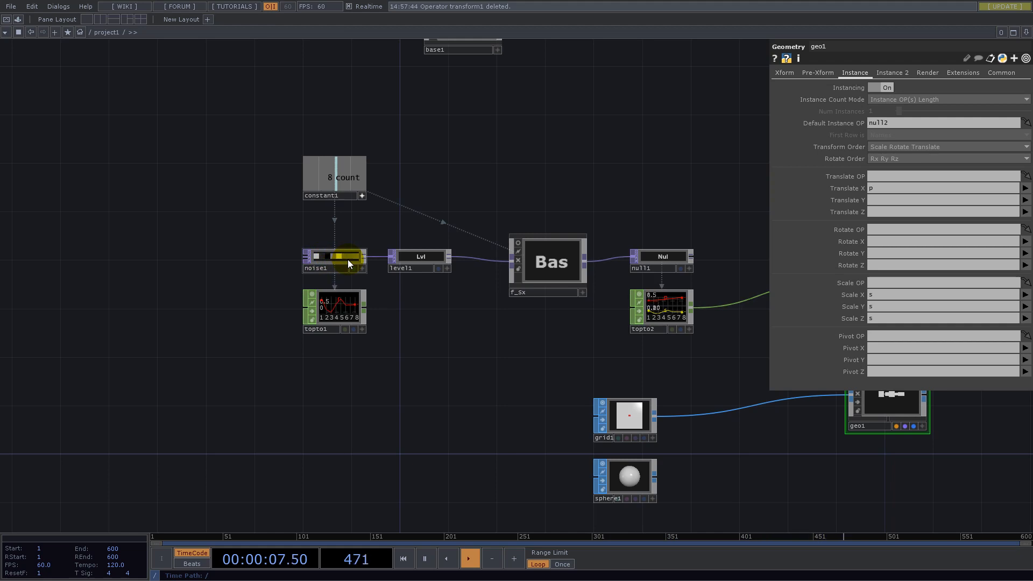
pyautogui.moveTo(480, 306); pyautogui.dragTo(261, 288)
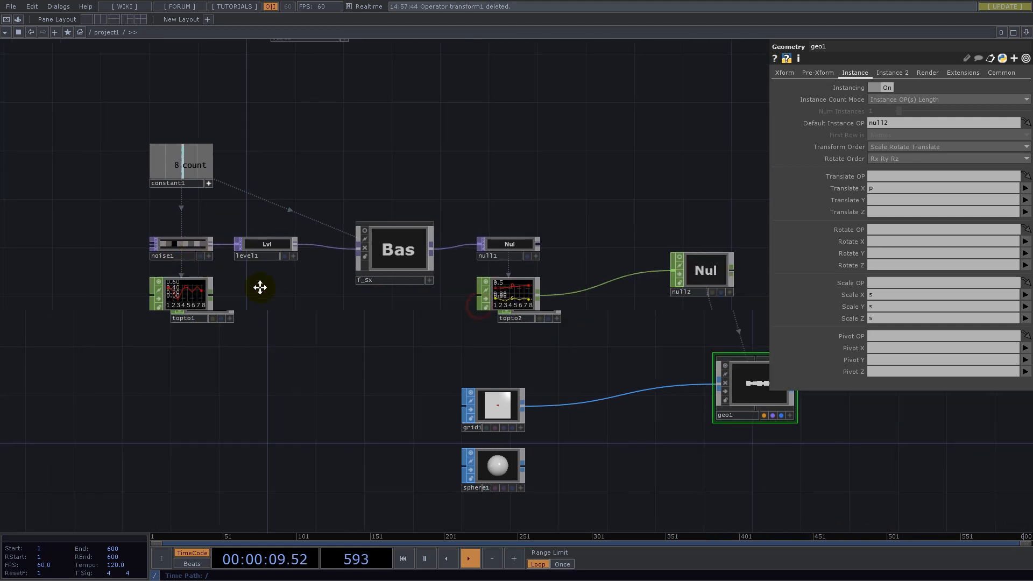
pyautogui.click(420, 234)
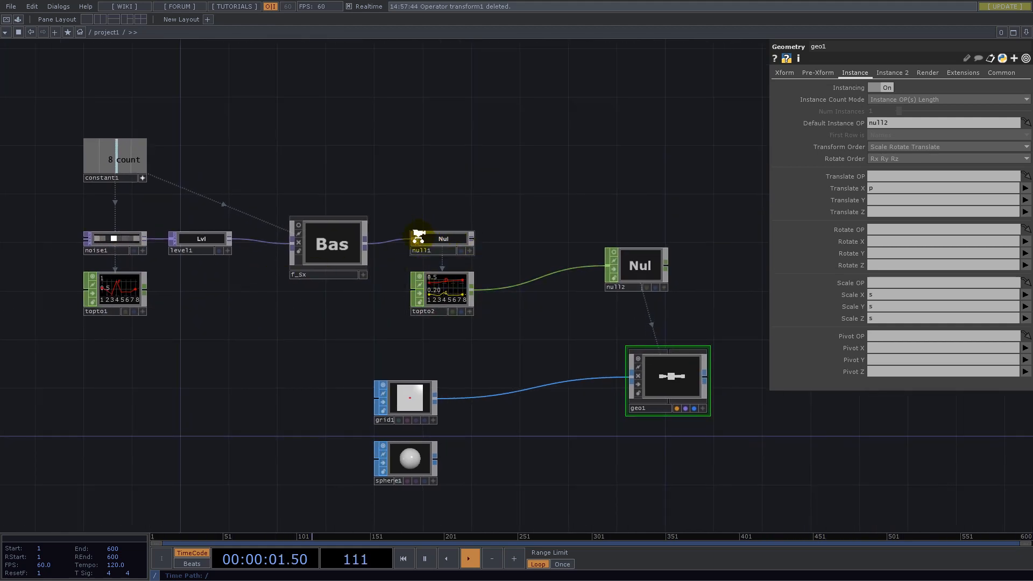
# - Nudge the topto1 and topto2 nodes apart from their neighbours and delete topto1 below noise1
pyautogui.scroll(5, 411, 232)
pyautogui.scroll(-10, 526, 269)
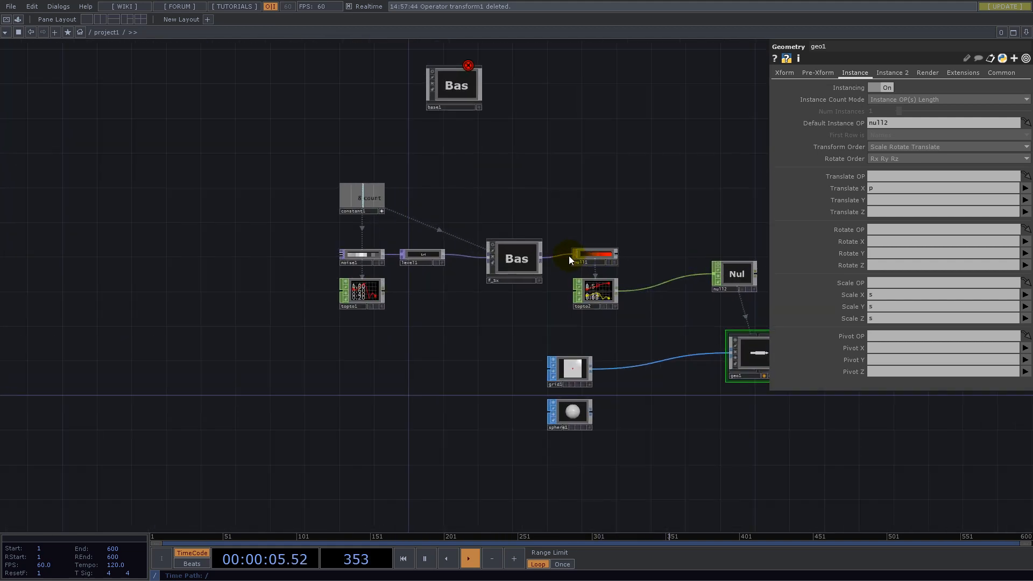
pyautogui.scroll(3, 634, 320)
pyautogui.moveTo(645, 327); pyautogui.dragTo(470, 248)
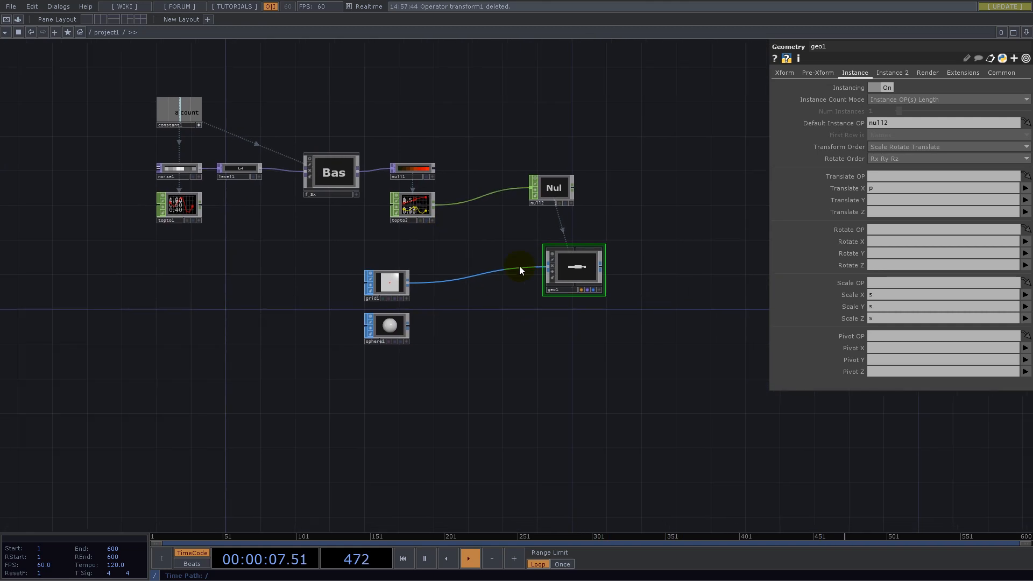
pyautogui.moveTo(264, 248); pyautogui.dragTo(399, 381)
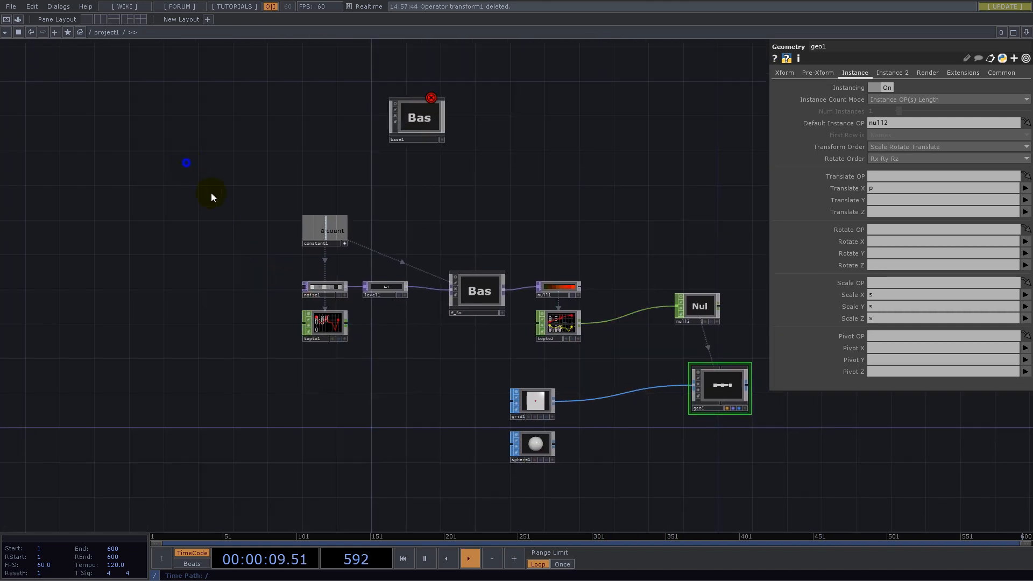
pyautogui.moveTo(608, 315); pyautogui.dragTo(637, 302, button='right')
pyautogui.moveTo(560, 287); pyautogui.dragTo(442, 243)
pyautogui.moveTo(324, 324); pyautogui.dragTo(203, 290)
pyautogui.moveTo(559, 324); pyautogui.dragTo(464, 281)
pyautogui.moveTo(283, 346); pyautogui.dragTo(405, 373)
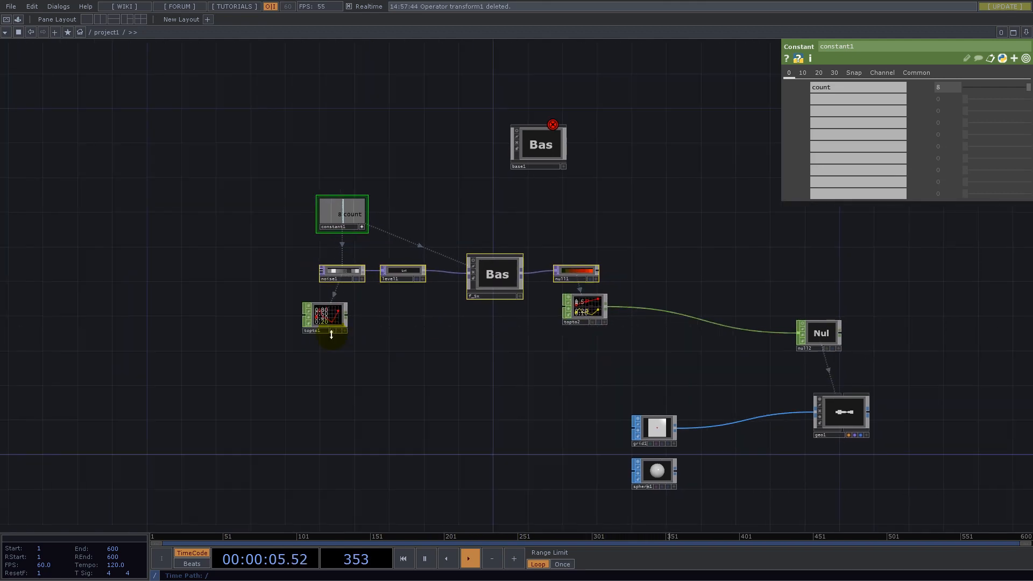
pyautogui.click(329, 325)
pyautogui.press('Delete')
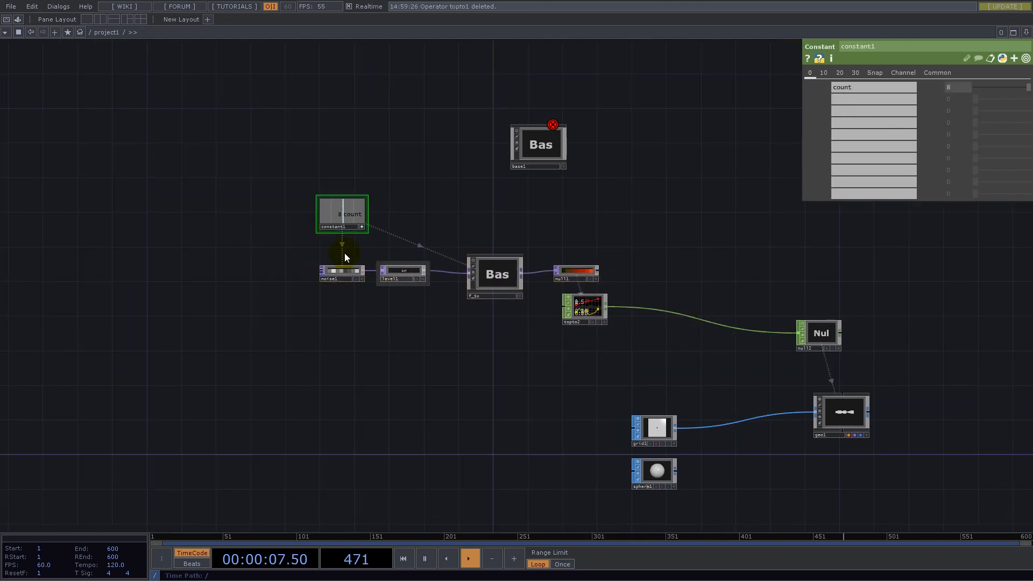
# - Duplicate the noise1, level1, f_Sx and null1 chain and place the copy as a second row beneath the original
pyautogui.moveTo(621, 286); pyautogui.dragTo(621, 281)
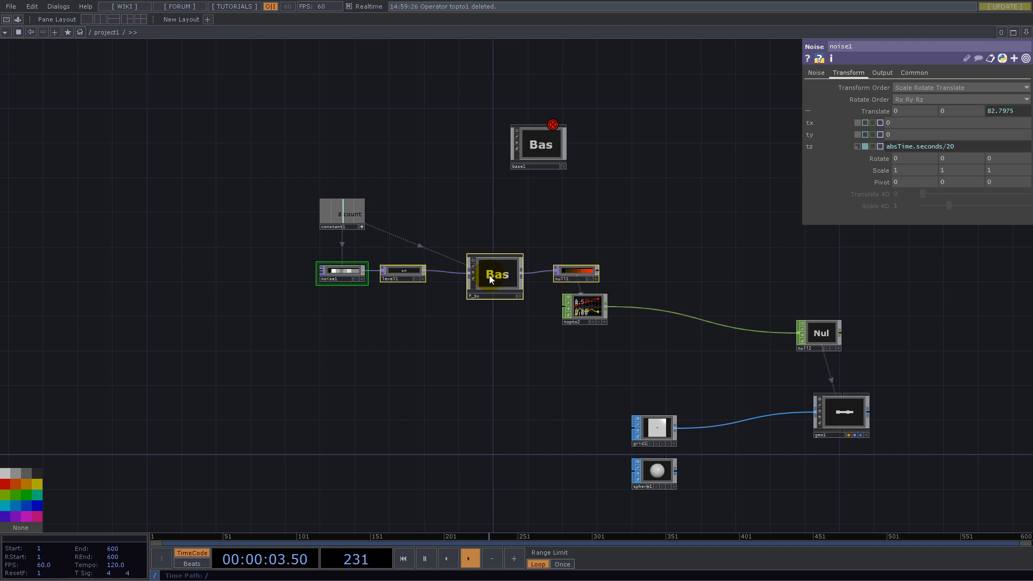
pyautogui.hotkey('ctrl', 'c')
pyautogui.hotkey('ctrl', 'v')
pyautogui.moveTo(508, 331); pyautogui.dragTo(508, 375)
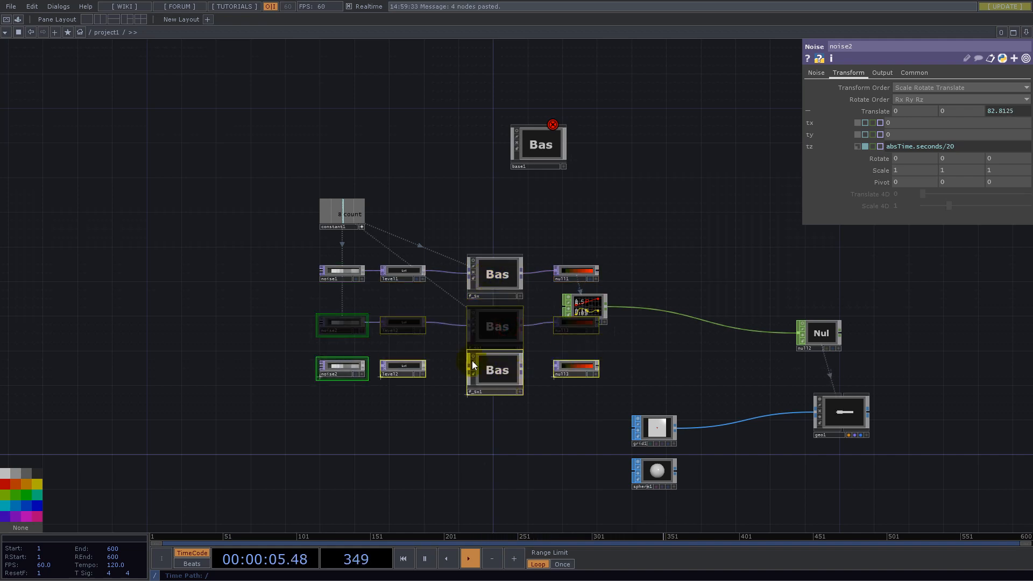
# - Set the Seed of the duplicated noise, noise2, to 2
pyautogui.scroll(4, 366, 389)
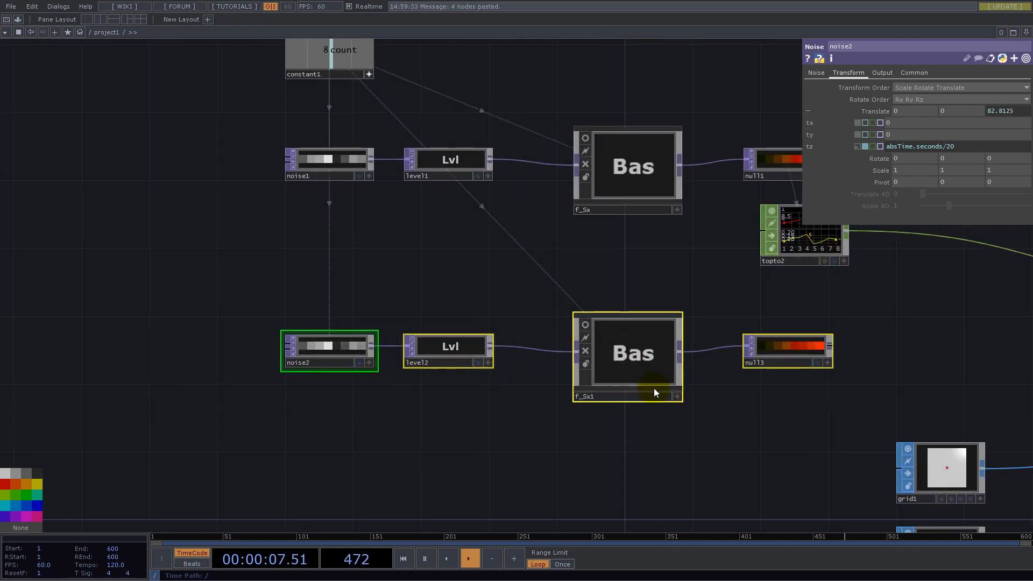
pyautogui.click(319, 349)
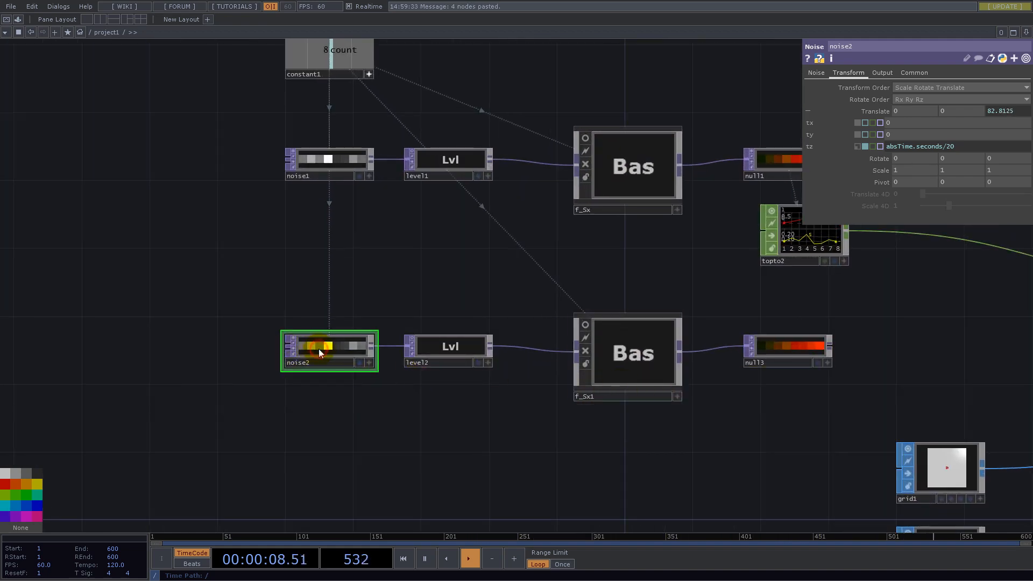
pyautogui.click(819, 73)
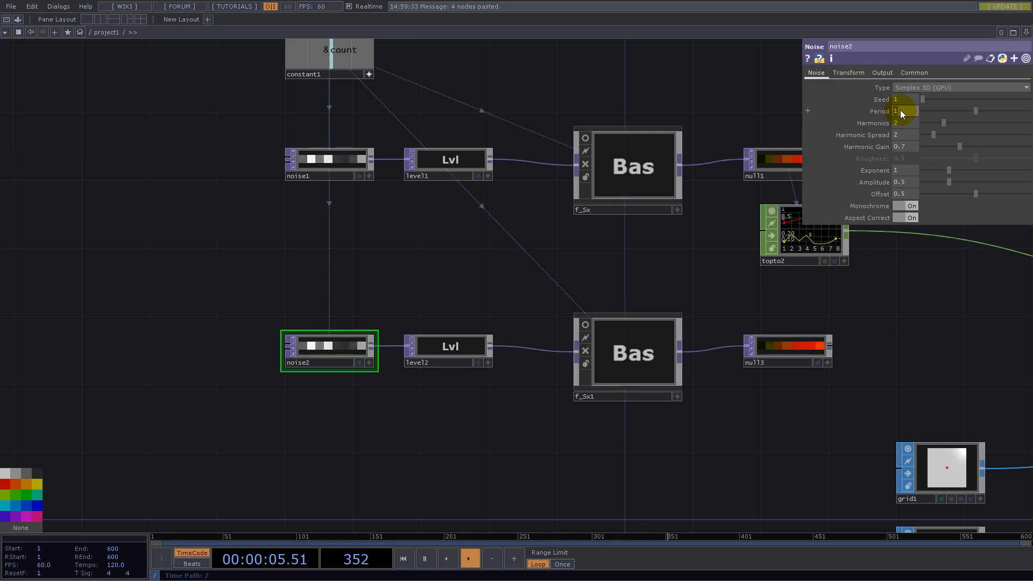
pyautogui.moveTo(911, 100); pyautogui.dragTo(822, 99)
pyautogui.write('2')
pyautogui.press('Return')
# - Move topto2, null2, geo1, grid1 and sphere1 well away from null1 and null3 to free space for new nodes
pyautogui.moveTo(657, 253); pyautogui.dragTo(469, 256)
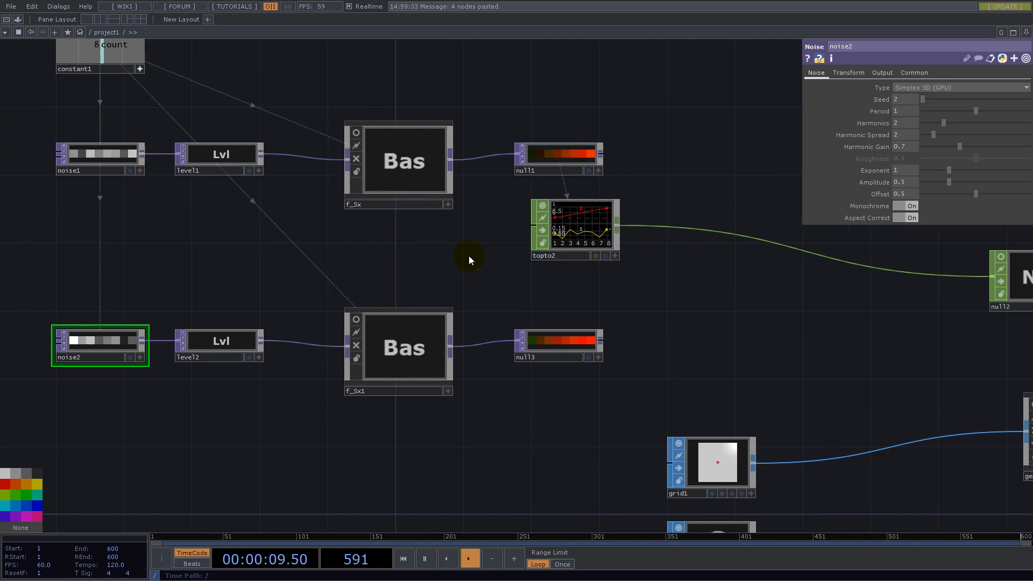
pyautogui.scroll(-3, 562, 338)
pyautogui.scroll(2, 570, 341)
pyautogui.scroll(3, 579, 349)
pyautogui.moveTo(691, 292)
pyautogui.mouseDown()
pyautogui.moveTo(574, 308)
pyautogui.moveTo(550, 286)
pyautogui.moveTo(711, 298)
pyautogui.mouseUp()
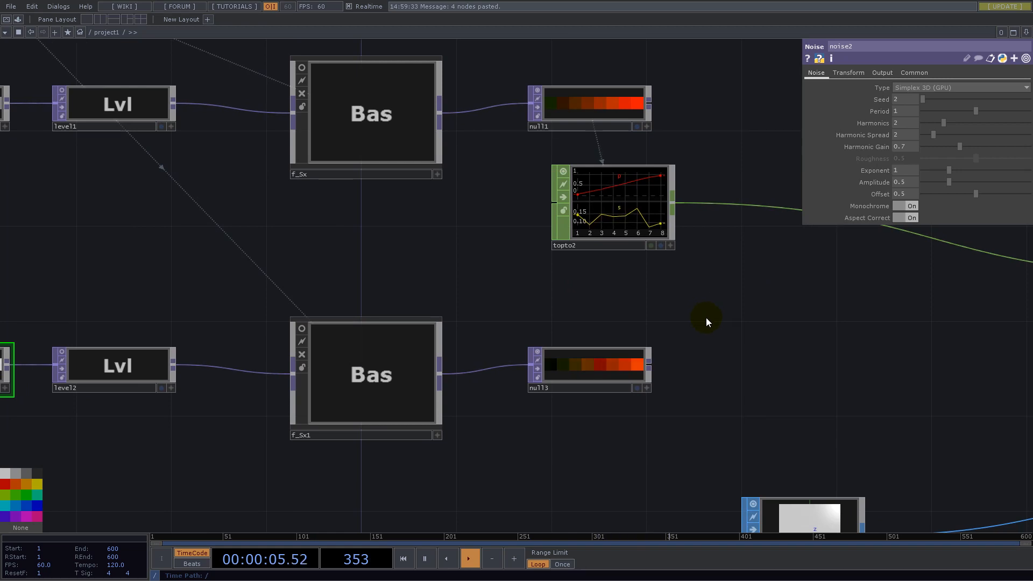
pyautogui.moveTo(559, 305); pyautogui.dragTo(445, 291)
pyautogui.scroll(-5, 355, 240)
pyautogui.moveTo(409, 228); pyautogui.dragTo(556, 206)
pyautogui.moveTo(633, 246); pyautogui.dragTo(649, 203)
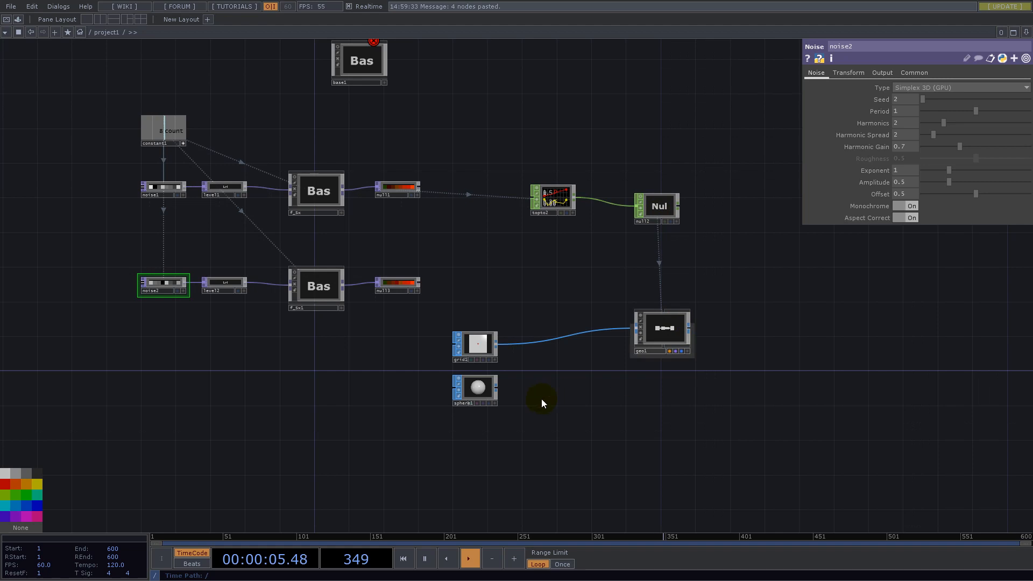
pyautogui.moveTo(882, 464); pyautogui.dragTo(470, 135, button='right')
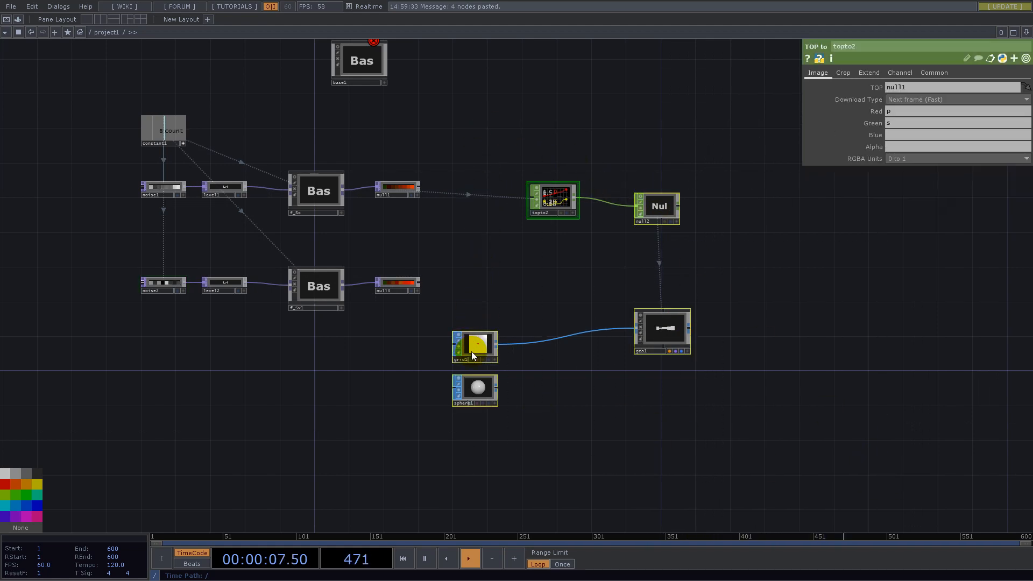
pyautogui.moveTo(472, 351); pyautogui.dragTo(818, 316)
# - Add a Select TOP above and beyond null1 and set its TOP source to null1
pyautogui.moveTo(529, 234); pyautogui.dragTo(547, 316)
pyautogui.scroll(5, 392, 260)
pyautogui.moveTo(595, 205); pyautogui.dragTo(409, 263)
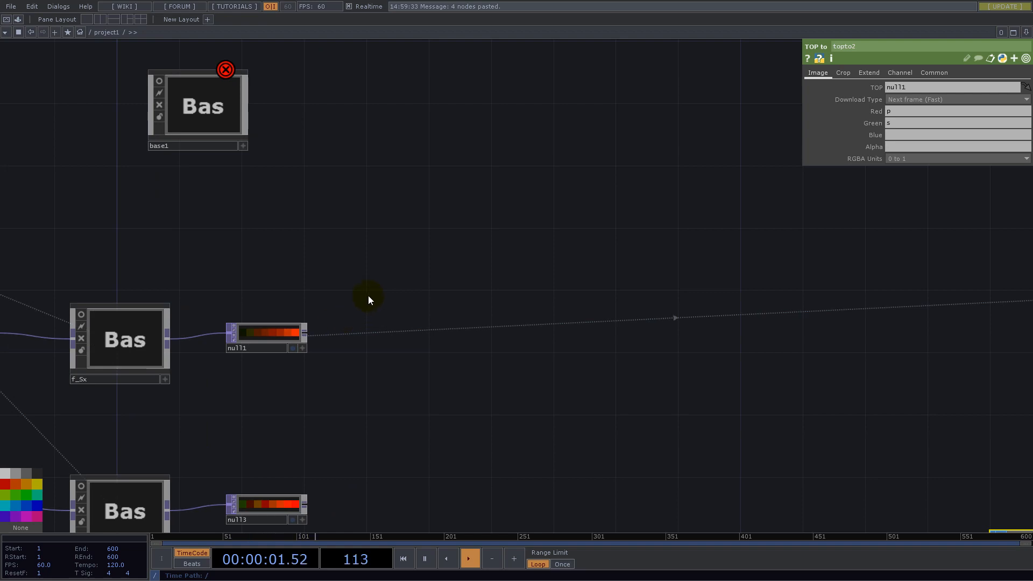
pyautogui.rightClick(308, 337)
pyautogui.write('sel')
pyautogui.click(347, 342)
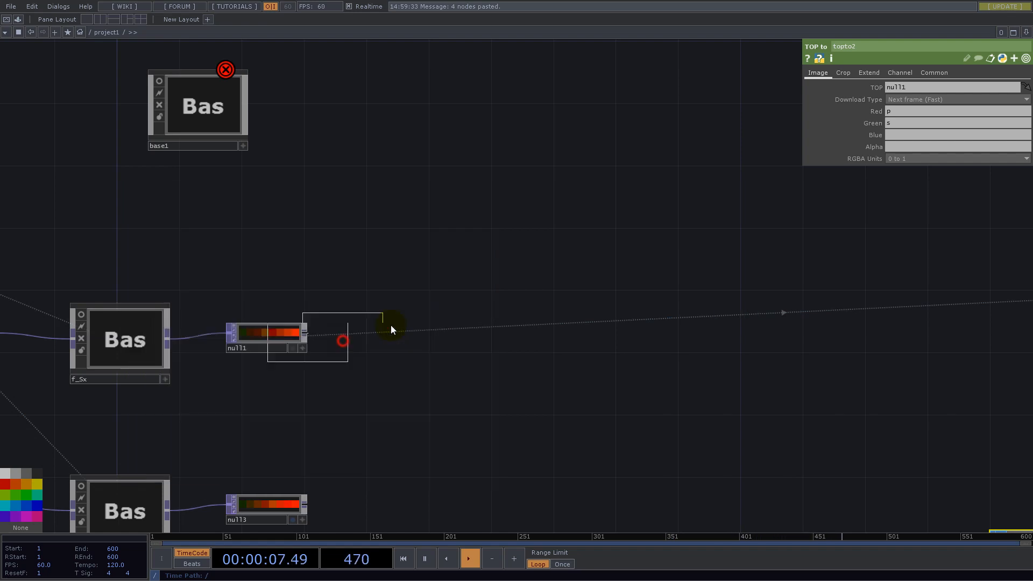
pyautogui.click(467, 216)
pyautogui.moveTo(278, 334); pyautogui.dragTo(904, 88)
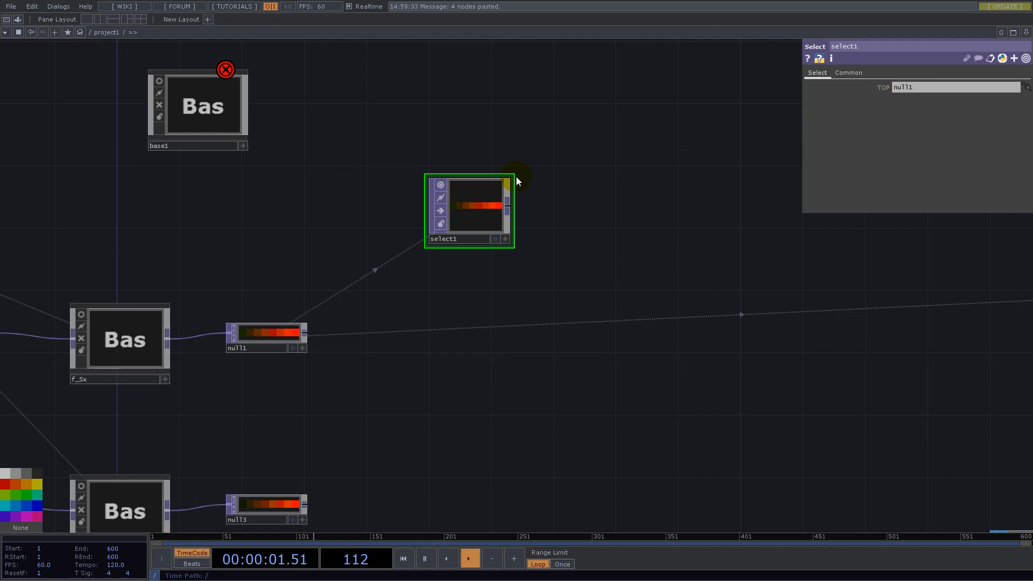
pyautogui.click(848, 73)
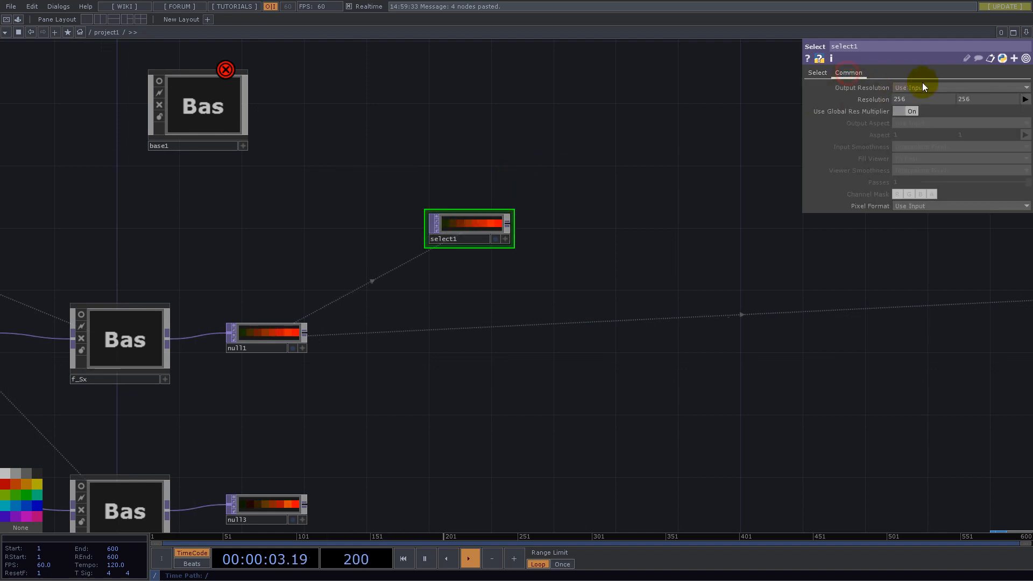
pyautogui.click(815, 73)
# - Add a Reorder TOP fed by select1
pyautogui.scroll(3, 529, 220)
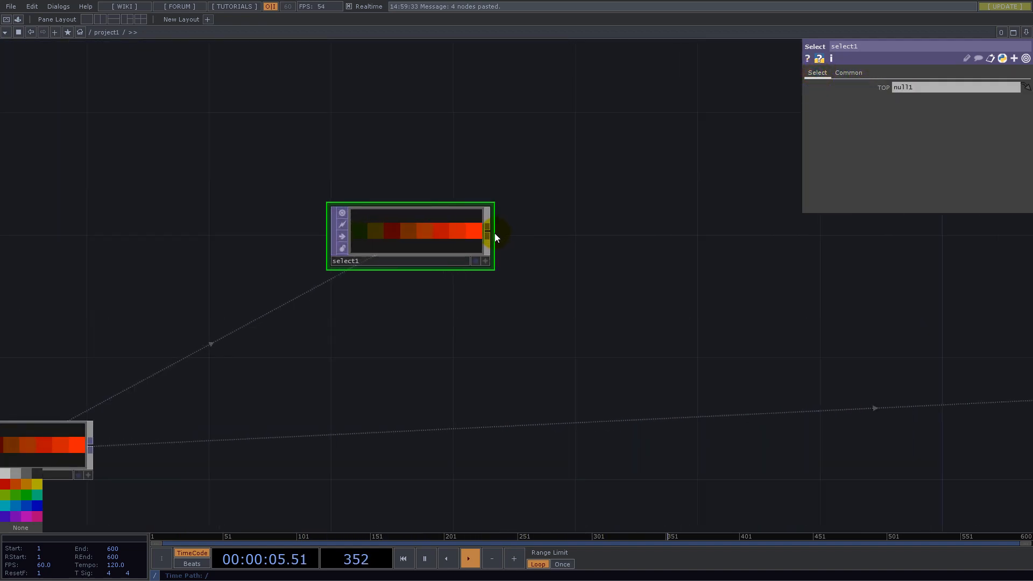
pyautogui.rightClick(490, 234)
pyautogui.write('re')
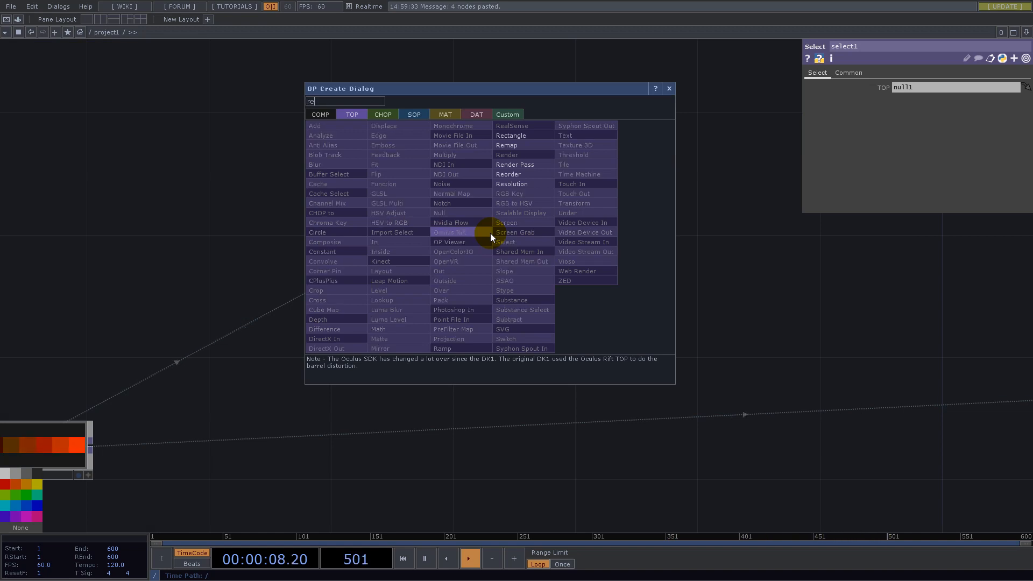
pyautogui.click(515, 174)
pyautogui.click(625, 149)
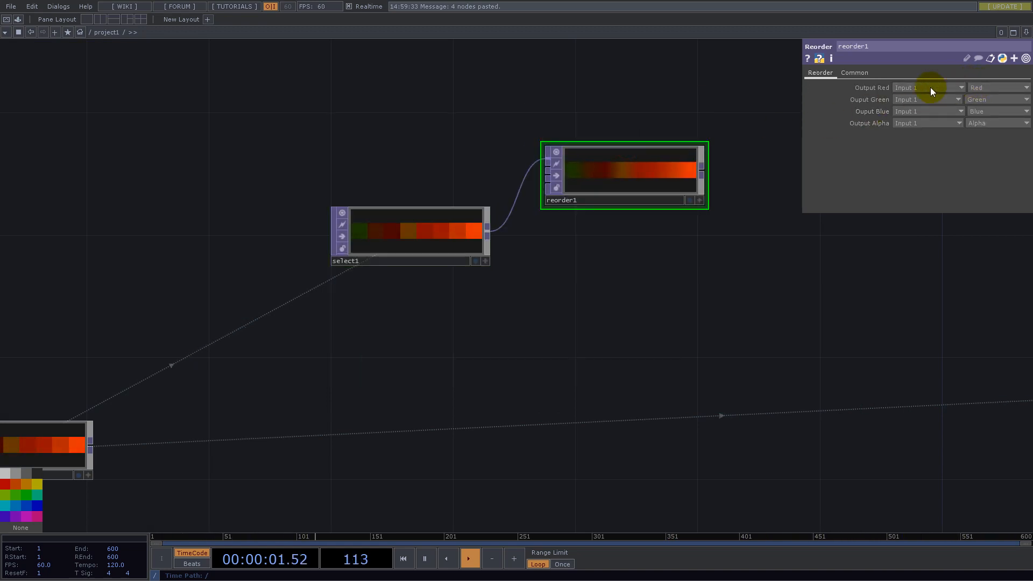
# - Set reorder1's Pixel Format to 32-bit float (Mono) and colour its node red
pyautogui.click(856, 72)
pyautogui.click(935, 204)
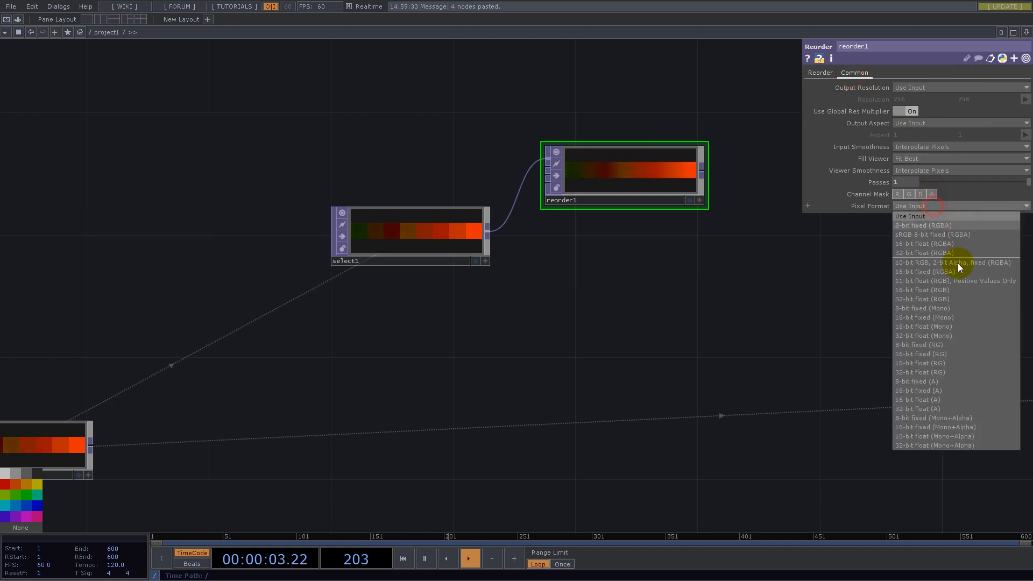
pyautogui.click(950, 336)
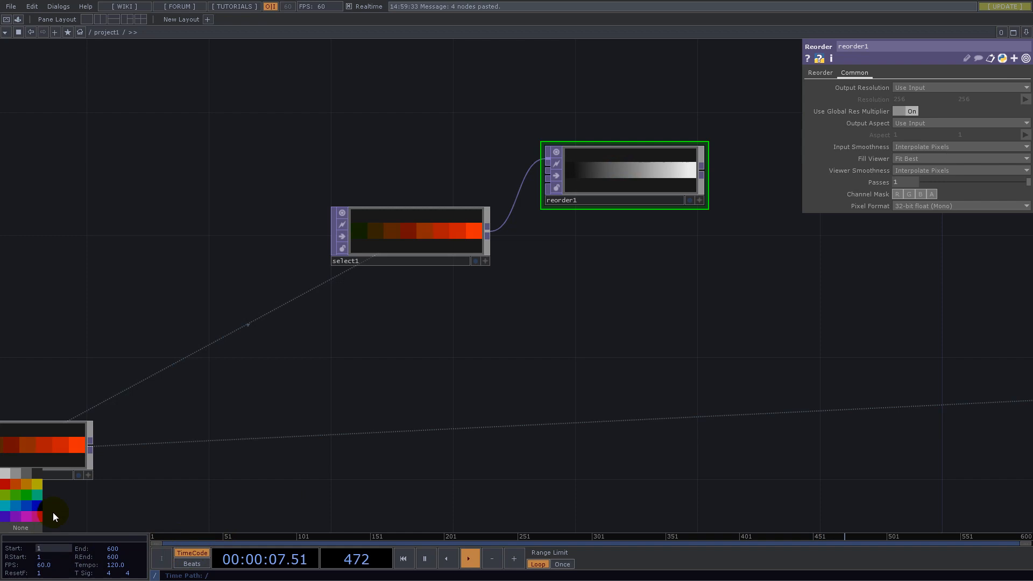
pyautogui.click(4, 483)
pyautogui.moveTo(593, 188); pyautogui.dragTo(652, 168)
pyautogui.moveTo(615, 320); pyautogui.dragTo(441, 389)
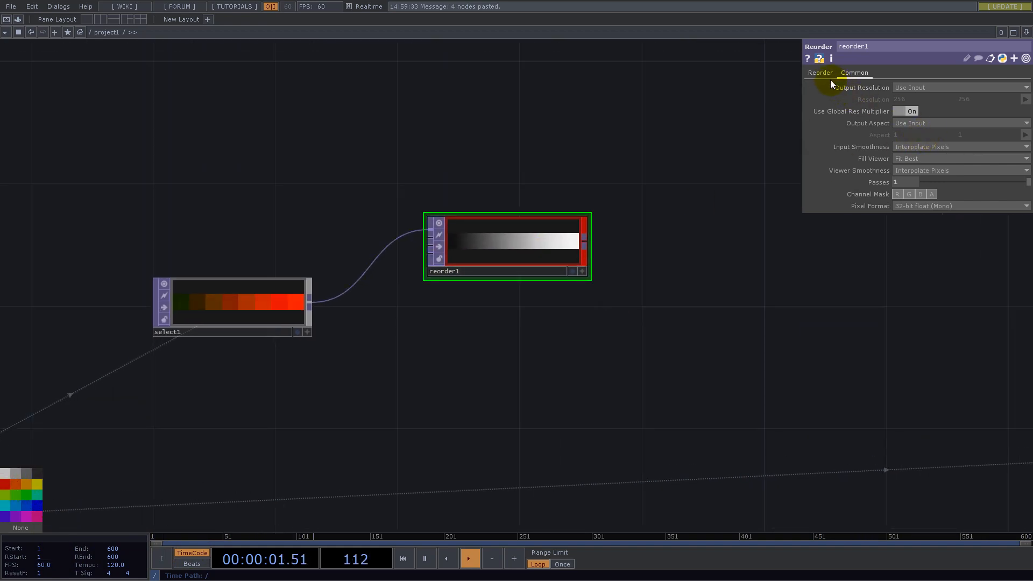
# - Duplicate reorder1 with its select1 input, place the copy below it and colour the copy green
pyautogui.click(496, 254)
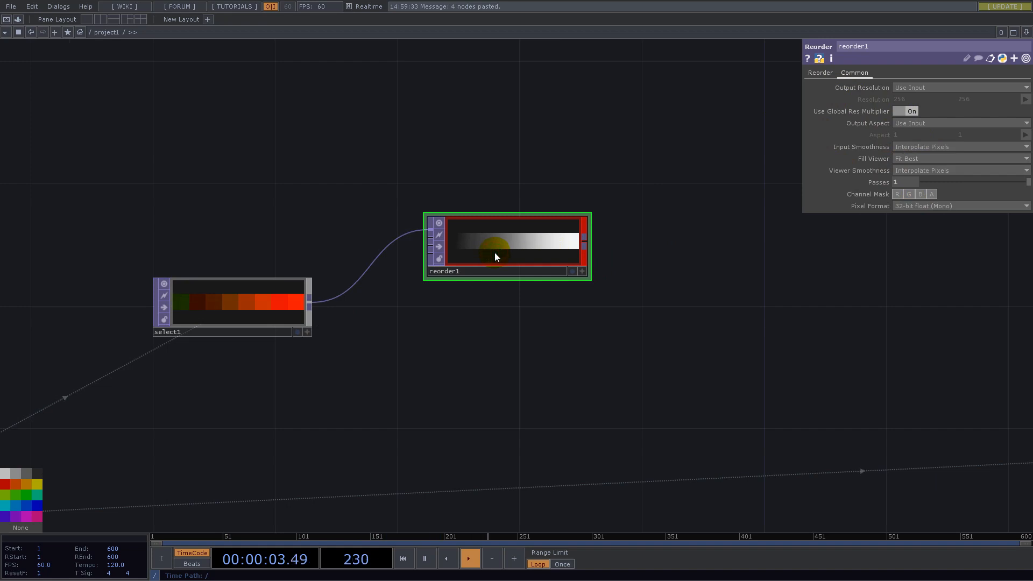
pyautogui.hotkey('ctrl', 'c')
pyautogui.hotkey('ctrl', 'v')
pyautogui.click(477, 348)
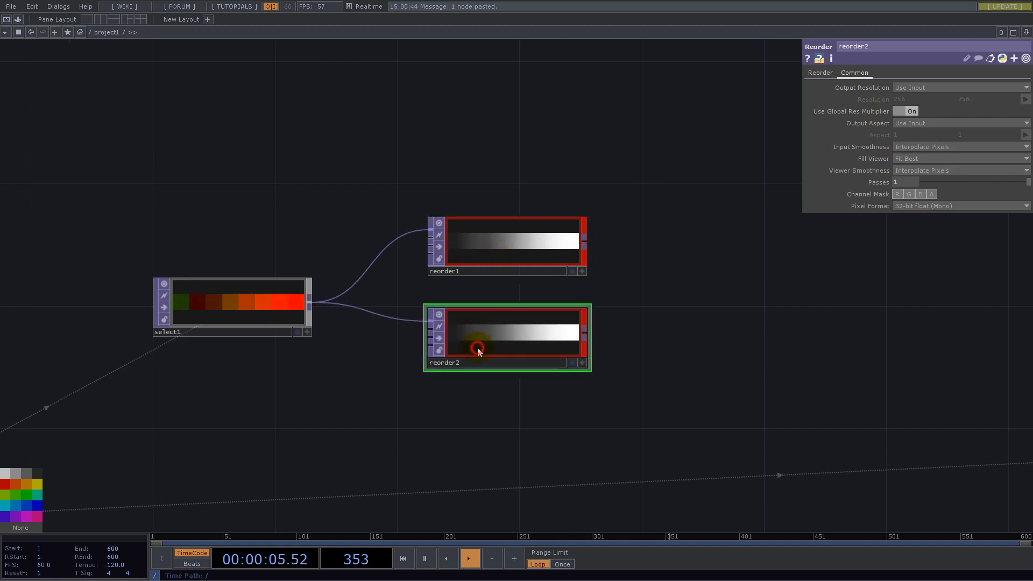
pyautogui.click(13, 496)
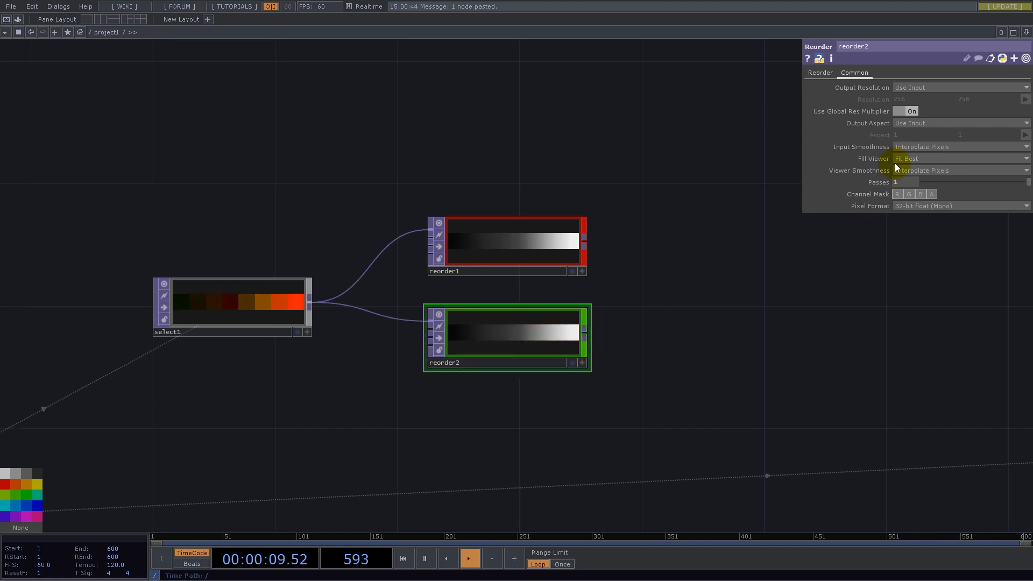
# - Set reorder2's Output Red to the Green channel of Input 1
pyautogui.click(821, 74)
pyautogui.click(980, 88)
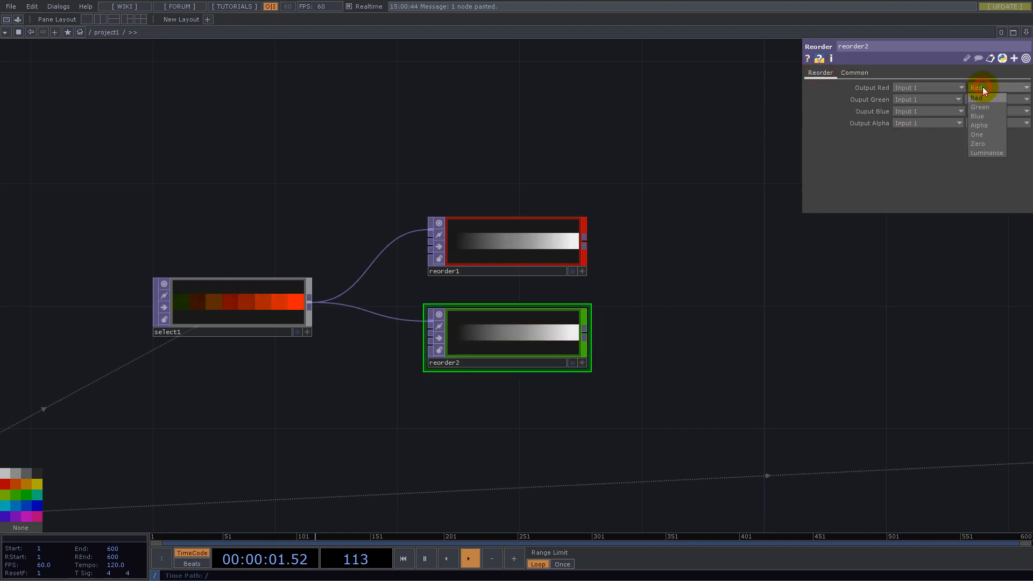
pyautogui.click(981, 101)
pyautogui.moveTo(721, 331); pyautogui.dragTo(783, 282)
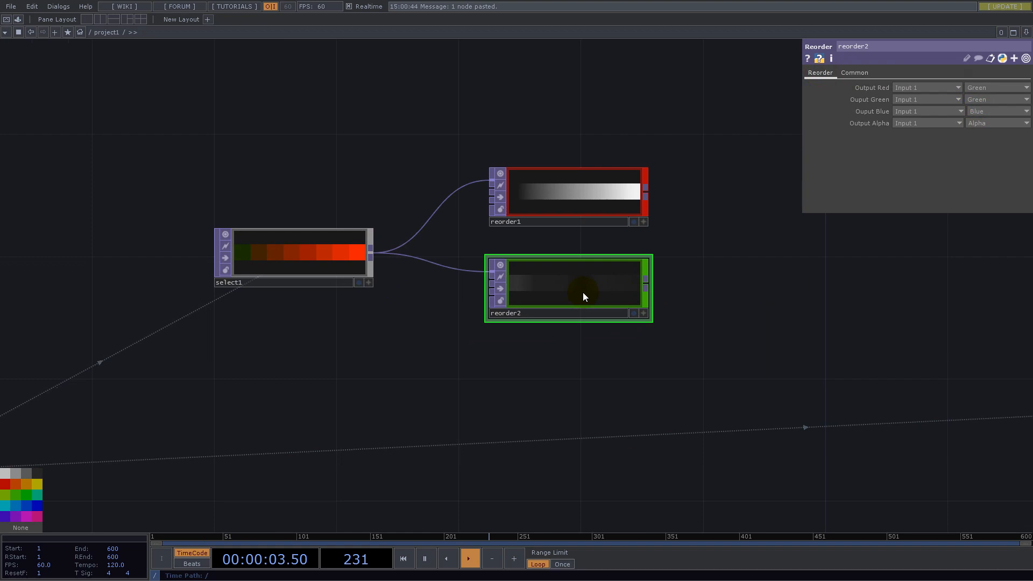
# - Set Input Smoothness and Viewer Smoothness to Nearest Pixel on both Reorder TOPs and space reorder2 further below reorder1
pyautogui.click(855, 73)
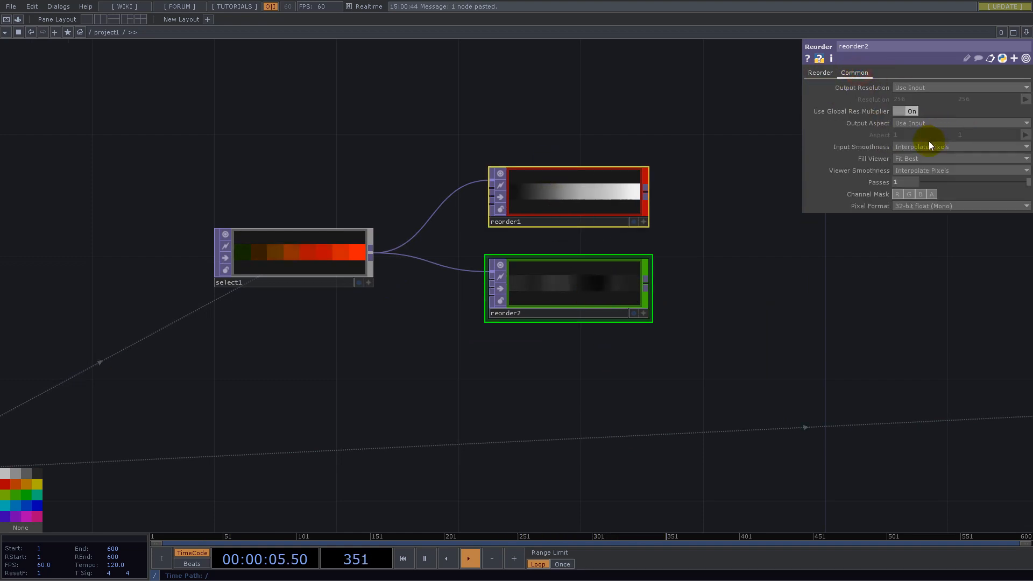
pyautogui.click(917, 158)
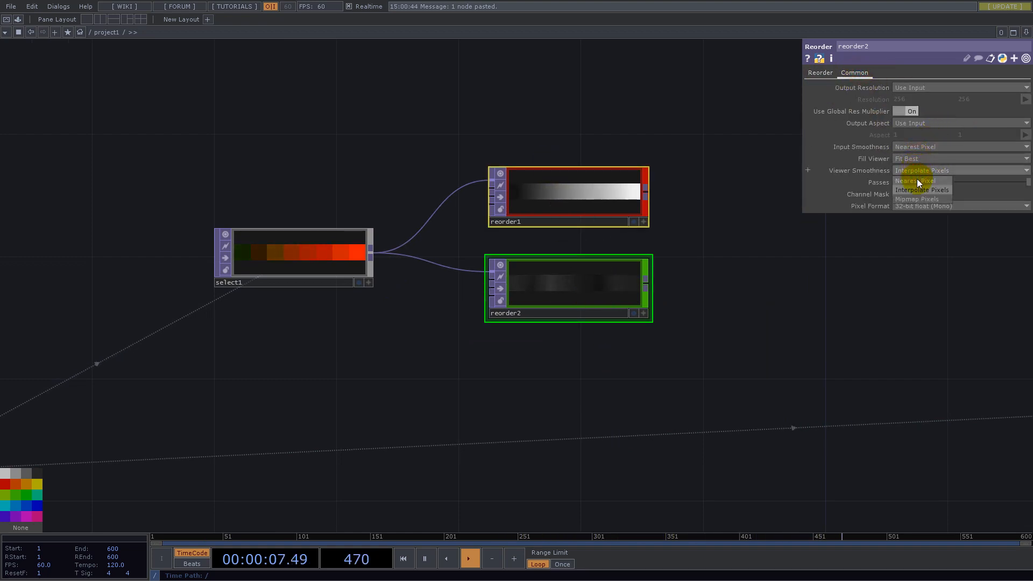
pyautogui.click(916, 181)
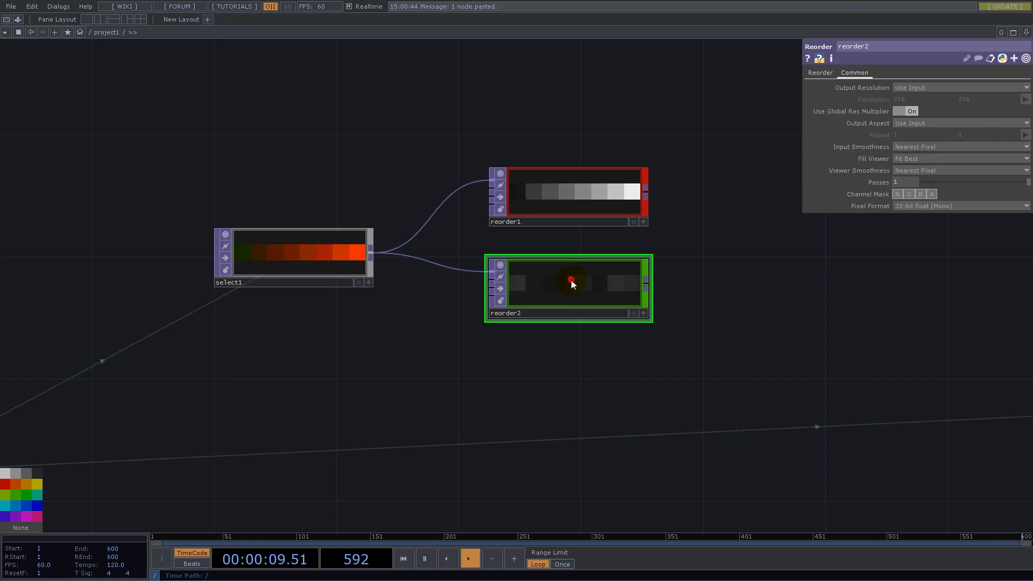
pyautogui.moveTo(571, 281); pyautogui.dragTo(575, 311)
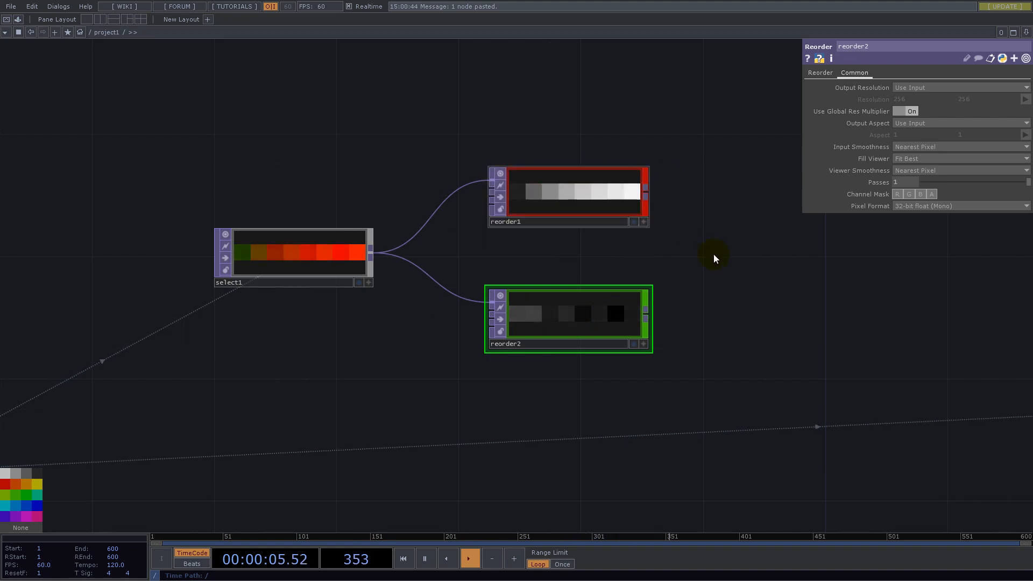
# - Duplicate select1 with both of its Reorder TOPs and place the copies beside null3
pyautogui.scroll(-5, 706, 252)
pyautogui.moveTo(592, 163); pyautogui.dragTo(556, 142)
pyautogui.hotkey('ctrl', 'c')
pyautogui.hotkey('ctrl', 'v')
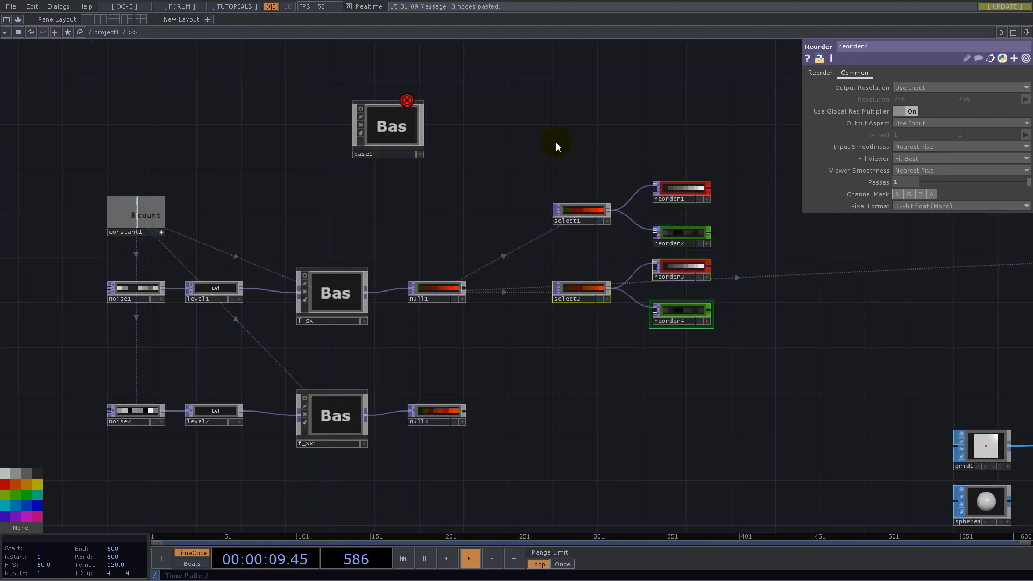
pyautogui.moveTo(591, 292); pyautogui.dragTo(554, 417)
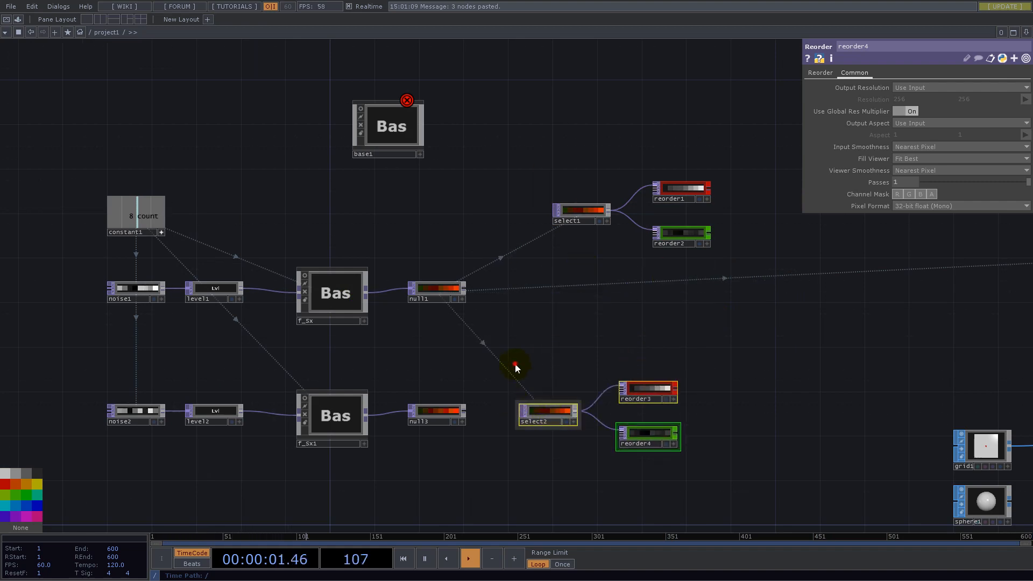
# - Point select2 at null3 and place it with reorder3 and reorder4 directly below the select1 group
pyautogui.moveTo(433, 418); pyautogui.dragTo(906, 86)
pyautogui.moveTo(579, 372); pyautogui.dragTo(393, 386)
pyautogui.moveTo(294, 359); pyautogui.dragTo(353, 394, button='right')
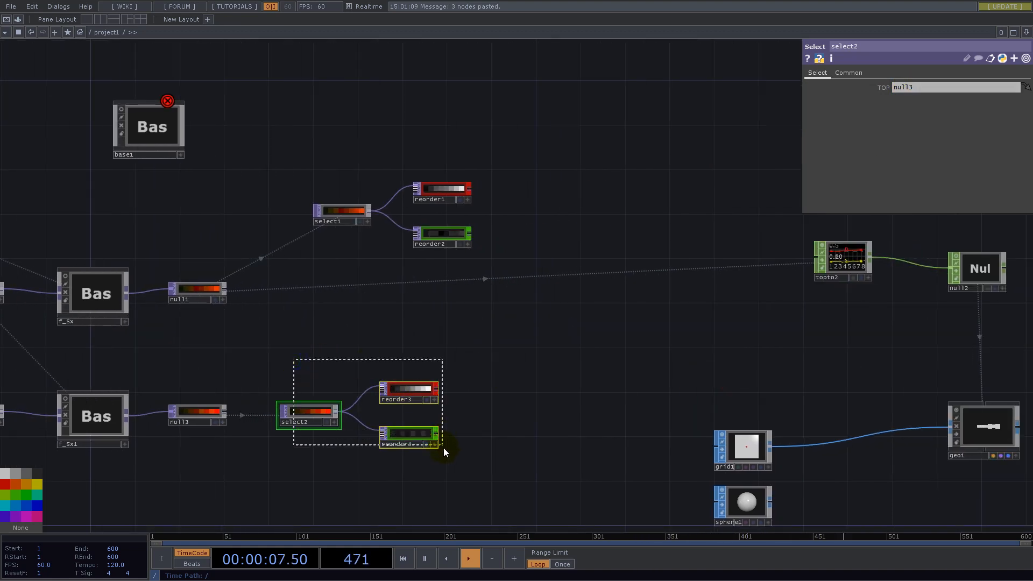
pyautogui.moveTo(321, 414); pyautogui.dragTo(350, 309)
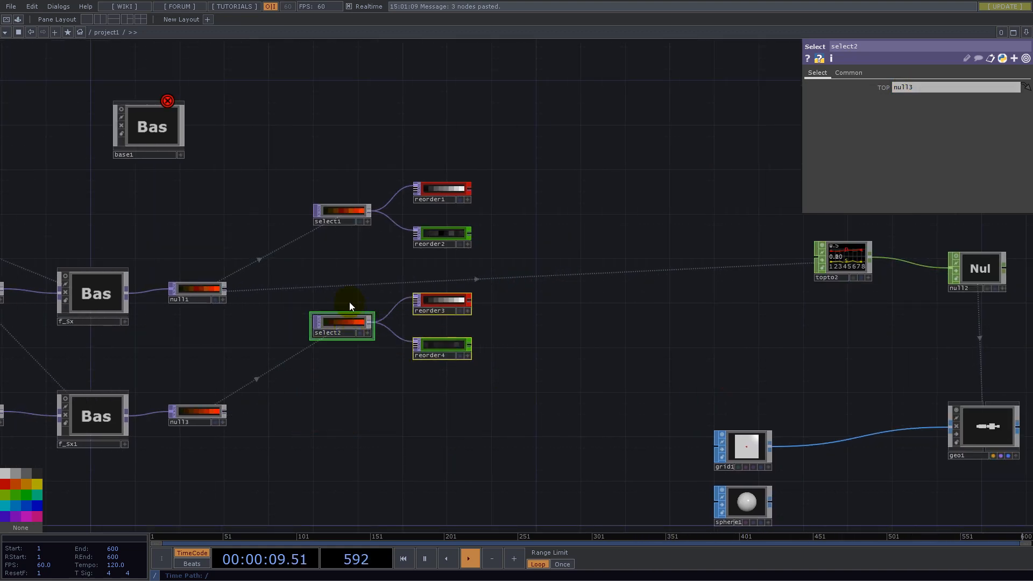
# - Move both select and reorder groups together into the empty network area above the noise chains
pyautogui.scroll(-5, 491, 409)
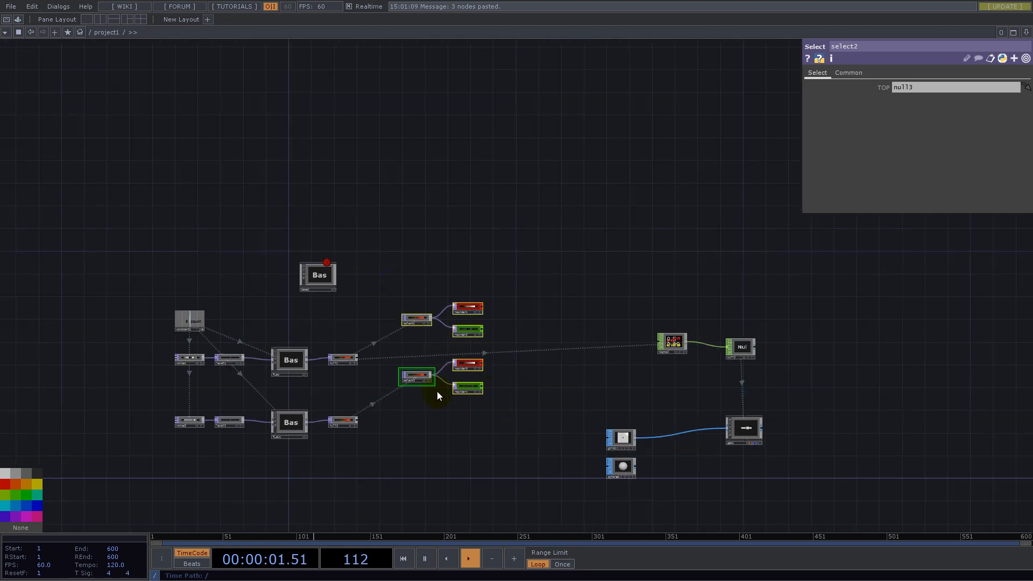
pyautogui.moveTo(419, 376); pyautogui.dragTo(460, 198)
pyautogui.moveTo(606, 171); pyautogui.dragTo(566, 250)
pyautogui.scroll(7, 468, 372)
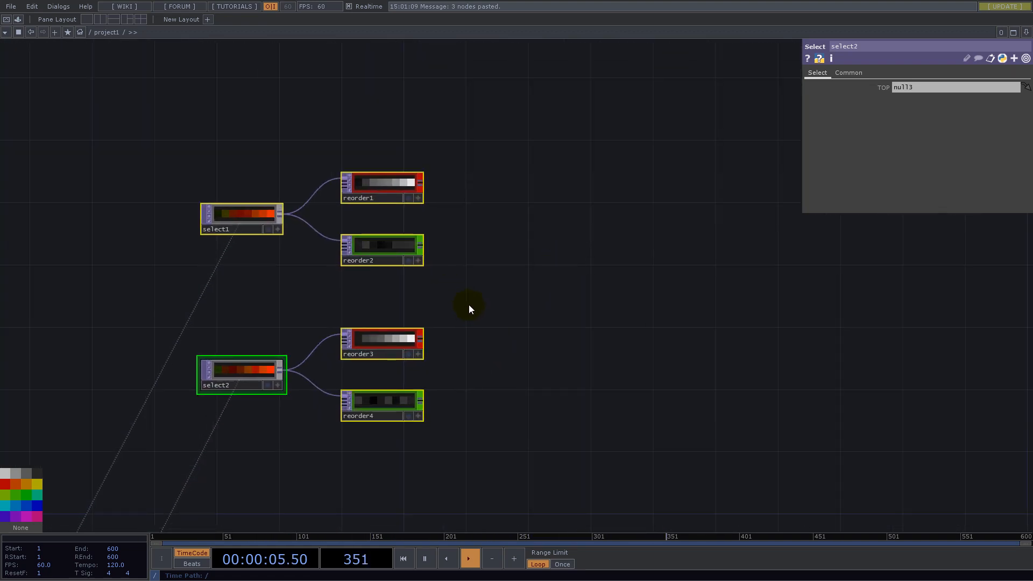
# - Append a Fit TOP to reorder1's output
pyautogui.click(423, 183)
pyautogui.write('fit')
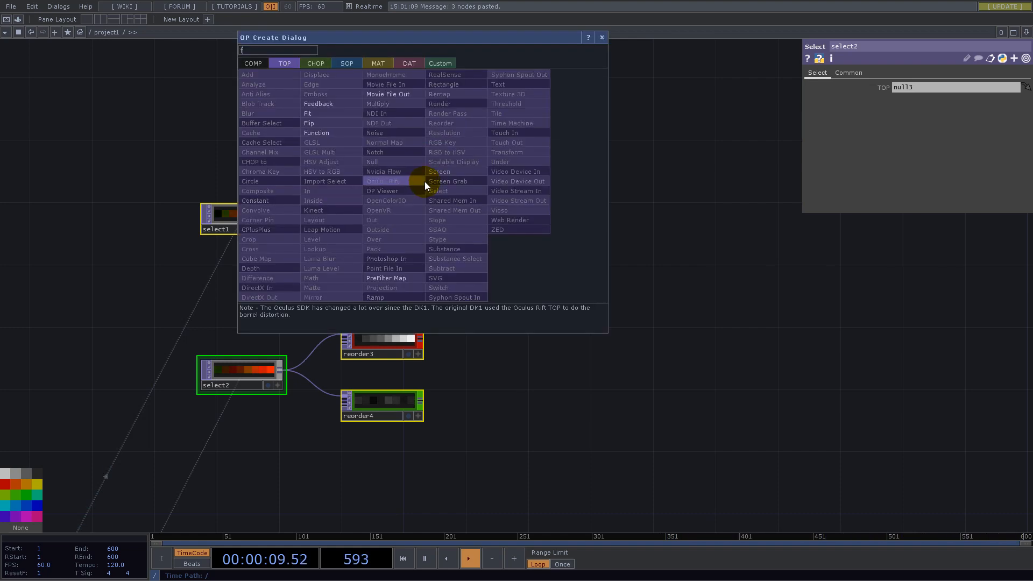
pyautogui.click(316, 115)
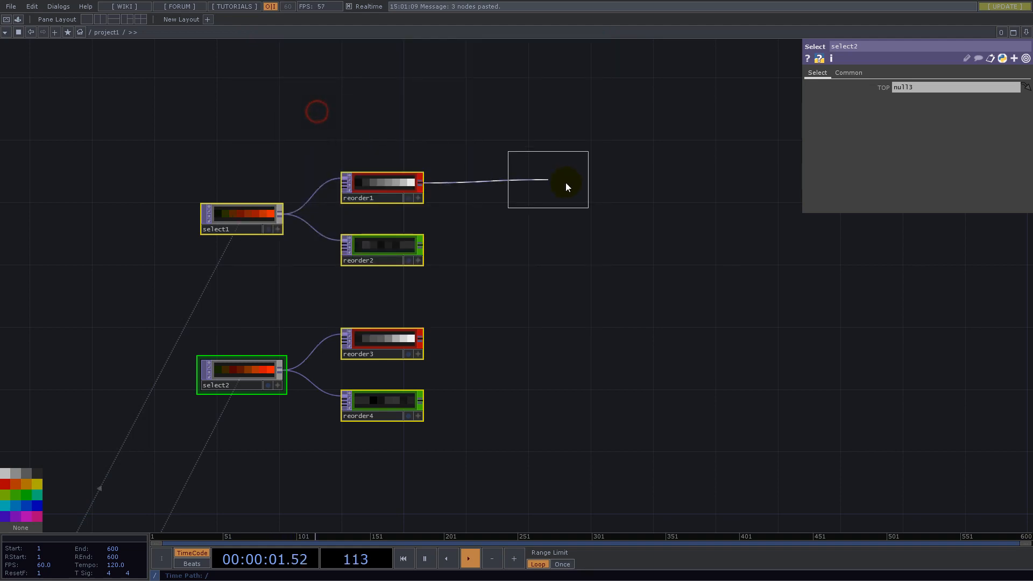
pyautogui.click(500, 183)
# - Drive both resolution values of fit1 with constant1's count channel as a CHOP export
pyautogui.scroll(-10, 731, 294)
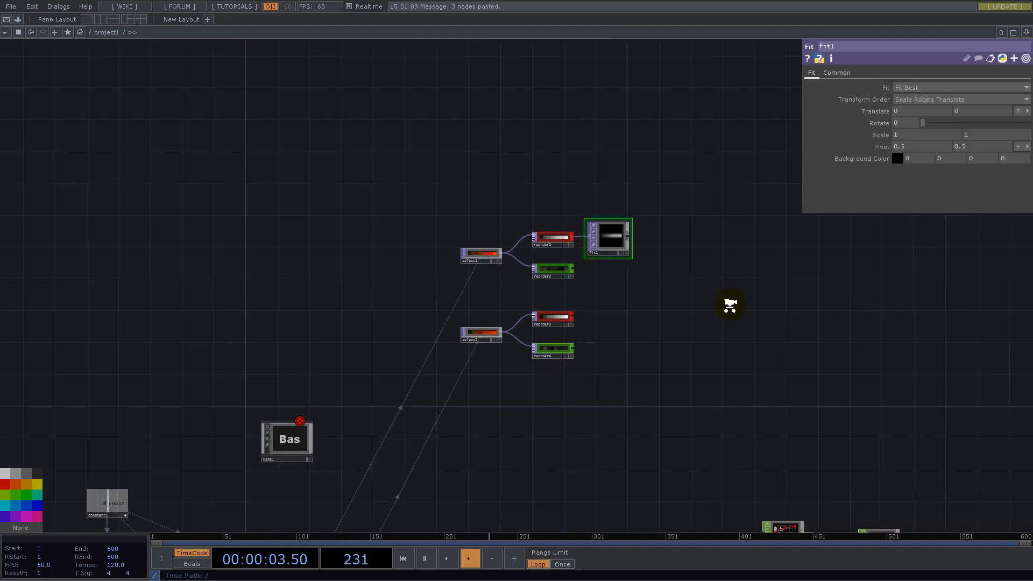
pyautogui.scroll(5, 722, 203)
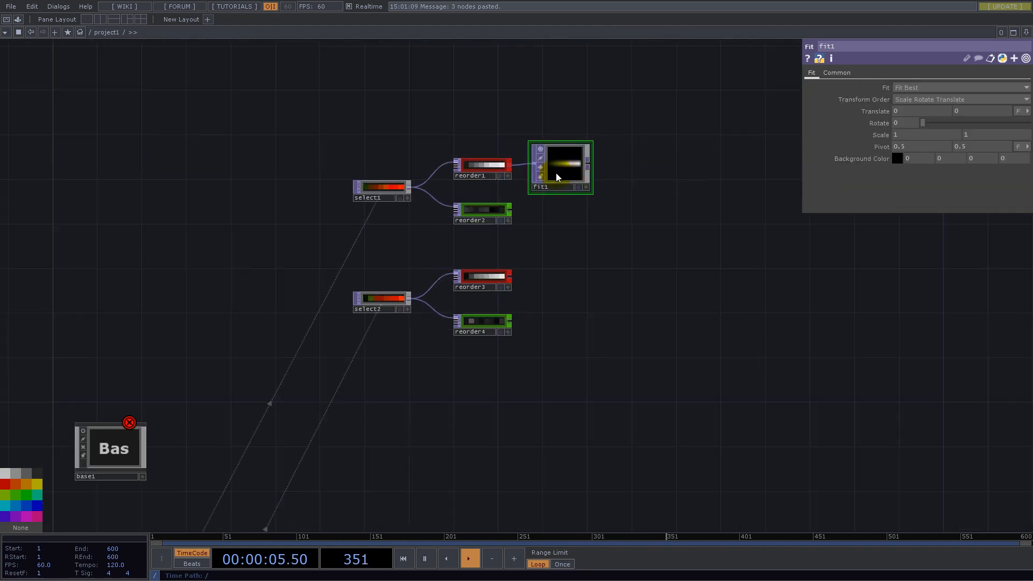
pyautogui.scroll(-3, 740, 325)
pyautogui.moveTo(178, 506); pyautogui.dragTo(868, 100)
pyautogui.click(879, 97)
pyautogui.scroll(3, 753, 204)
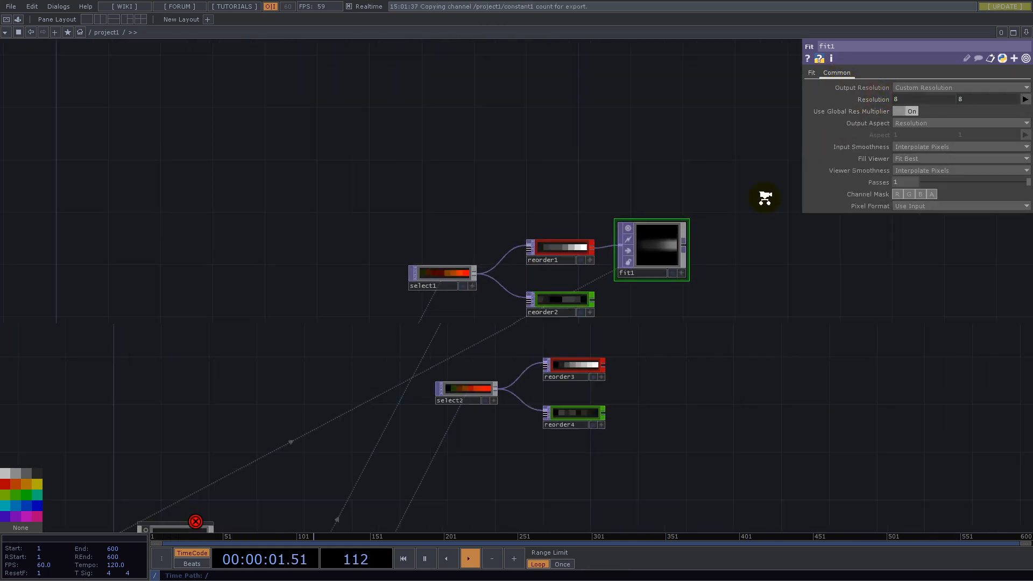
# - Set fit1's Fit mode to Fill
pyautogui.click(812, 73)
pyautogui.click(905, 88)
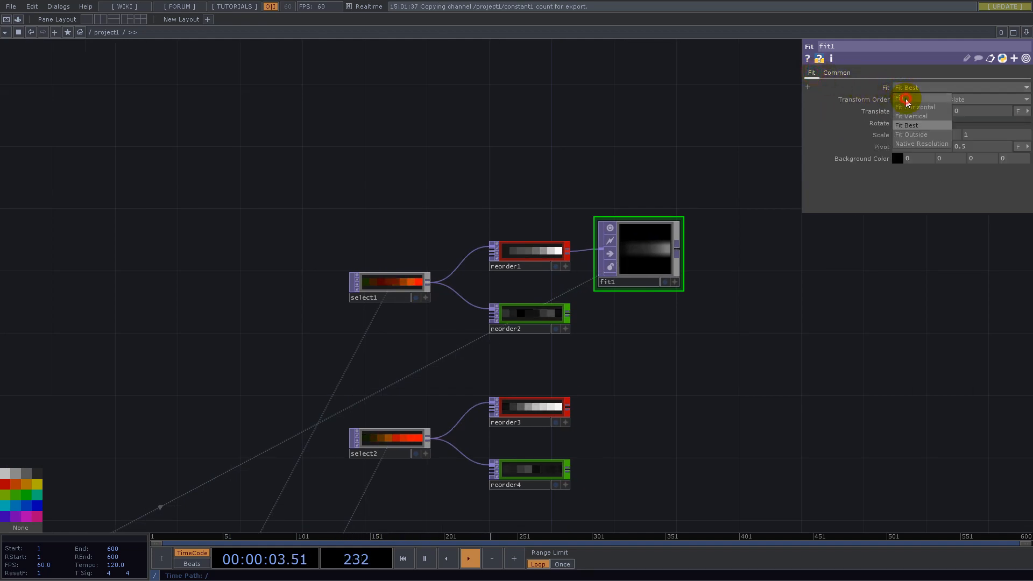
pyautogui.click(903, 100)
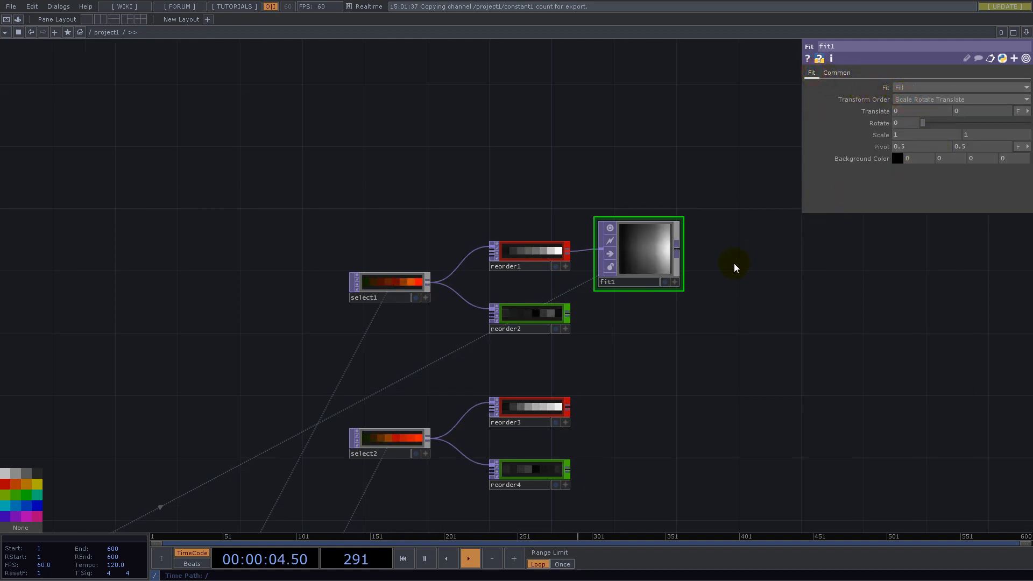
# - Set fit1's Input Smoothness and Viewer Smoothness to Nearest Pixel and space it further away from reorder1
pyautogui.click(839, 72)
pyautogui.click(922, 157)
pyautogui.click(922, 170)
pyautogui.click(924, 180)
pyautogui.moveTo(773, 310); pyautogui.dragTo(663, 141)
pyautogui.moveTo(611, 211); pyautogui.dragTo(611, 289)
pyautogui.moveTo(531, 140); pyautogui.dragTo(579, 140)
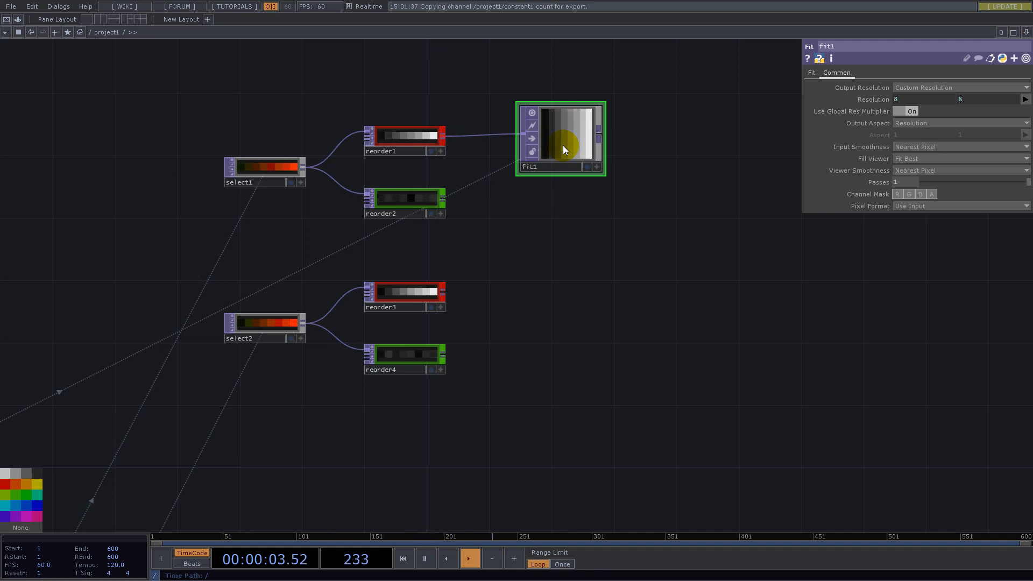
# - Undo the mistaken paste of the select group and duplicate fit1 three times in a column below it
pyautogui.hotkey('ctrl', 'v')
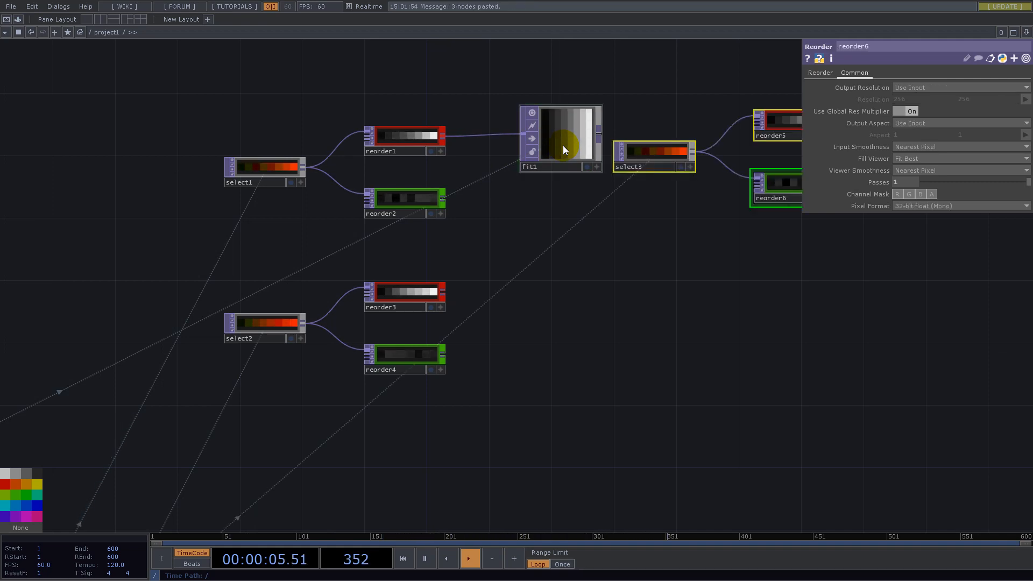
pyautogui.hotkey('ctrl', 'z')
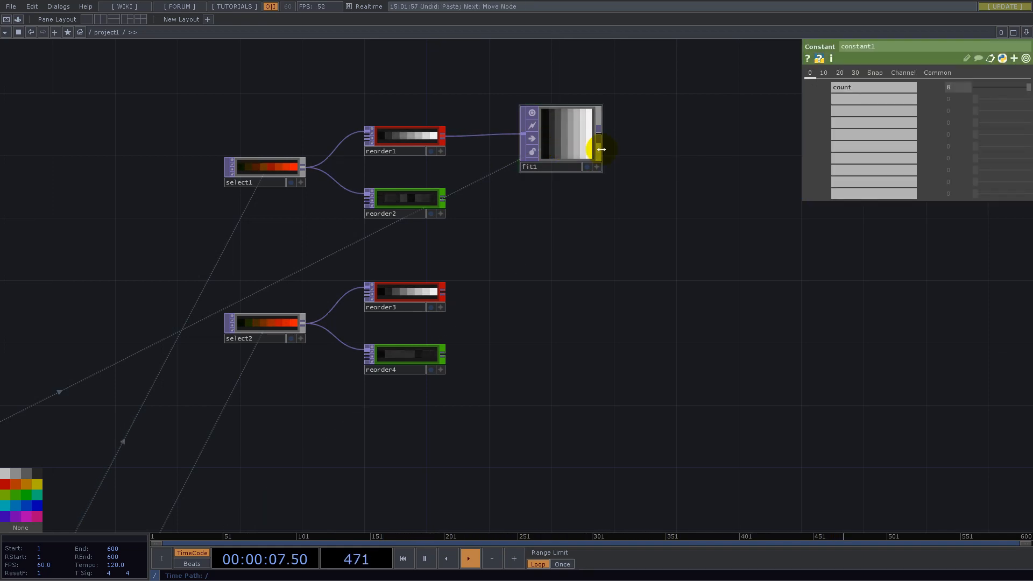
pyautogui.click(569, 144)
pyautogui.hotkey('ctrl', 'c')
pyautogui.hotkey('ctrl', 'v')
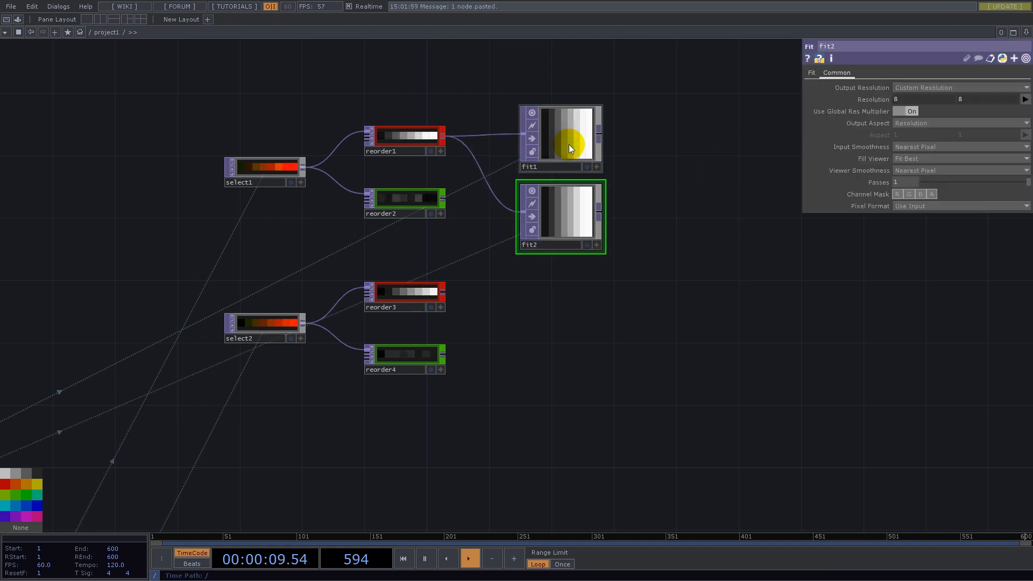
pyautogui.hotkey('ctrl', 'v')
pyautogui.hotkey('ctrl', 'v')
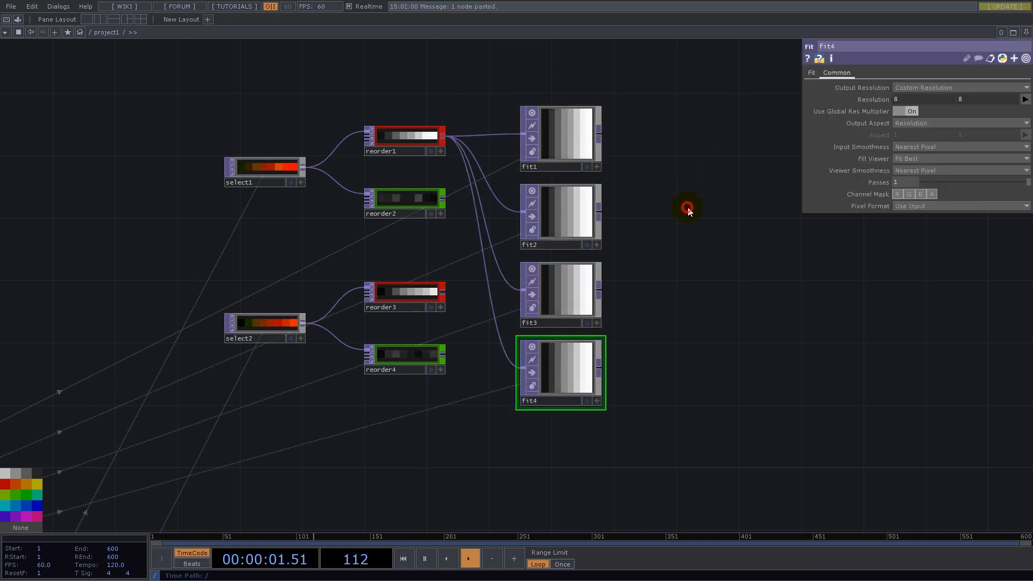
# - Rewire the Fit copies so reorder2 feeds fit2, reorder3 feeds fit3 and reorder4 feeds fit4
pyautogui.click(444, 198)
pyautogui.click(523, 211)
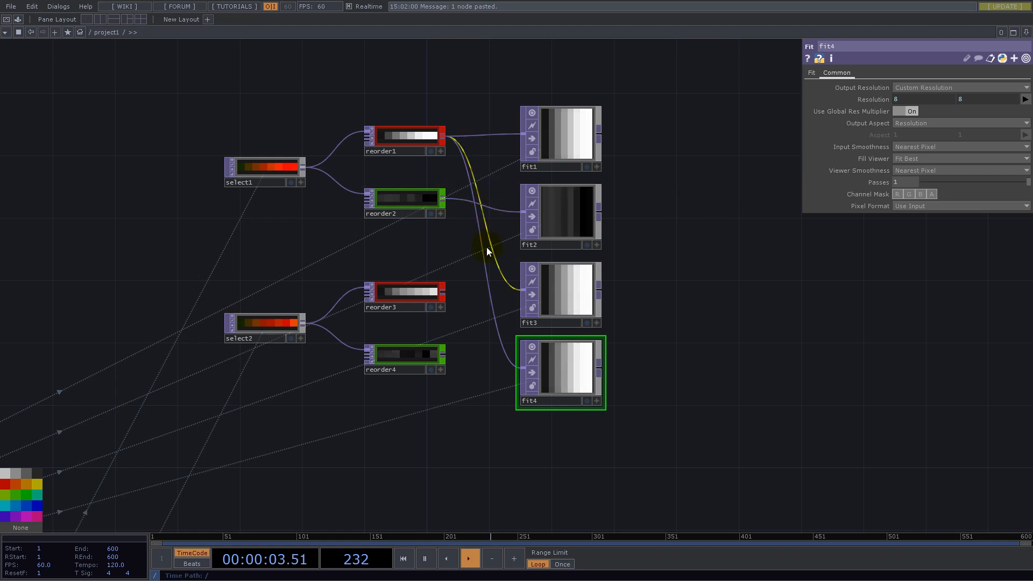
pyautogui.click(446, 293)
pyautogui.click(523, 290)
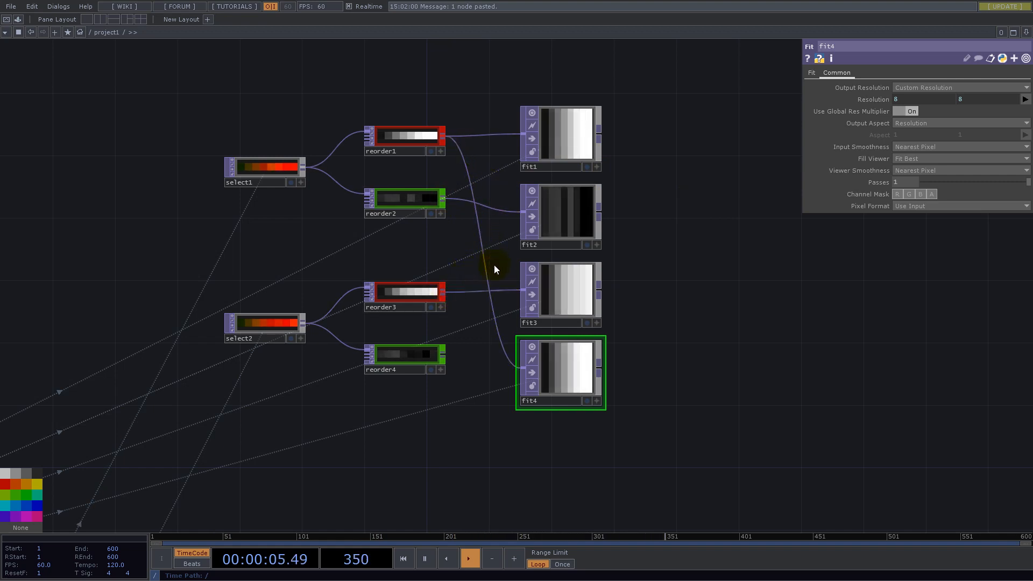
pyautogui.click(444, 355)
pyautogui.click(522, 367)
# - Add a Reorder TOP with fit1 as its first input and fit3 as its second input
pyautogui.moveTo(671, 193); pyautogui.dragTo(588, 318)
pyautogui.click(482, 418)
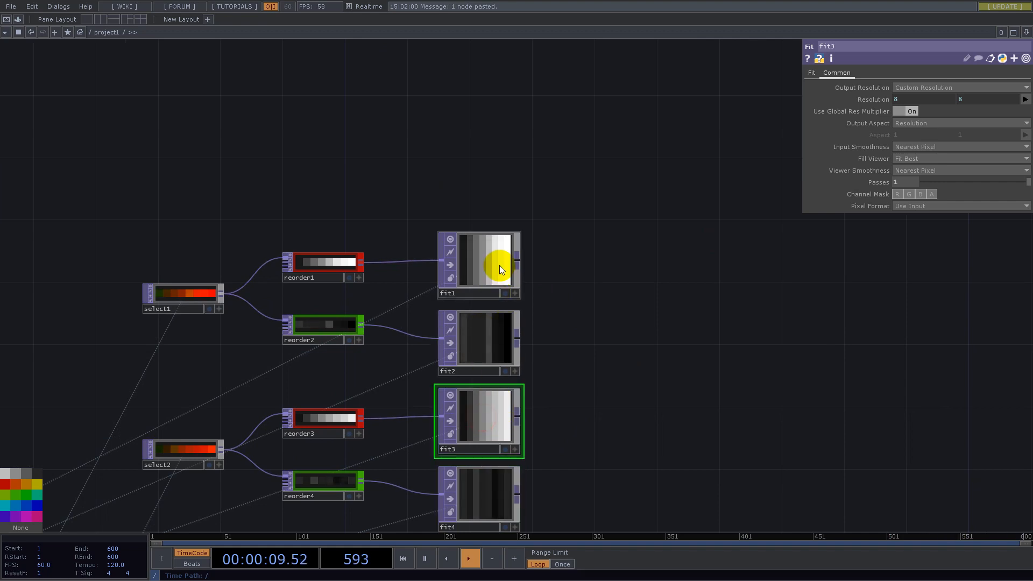
pyautogui.rightClick(517, 262)
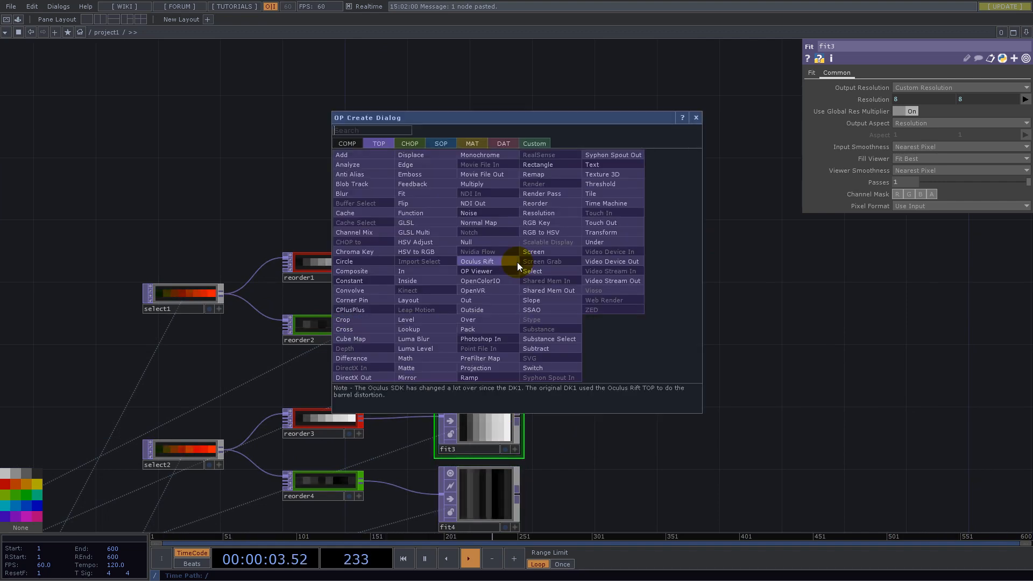
pyautogui.write('re')
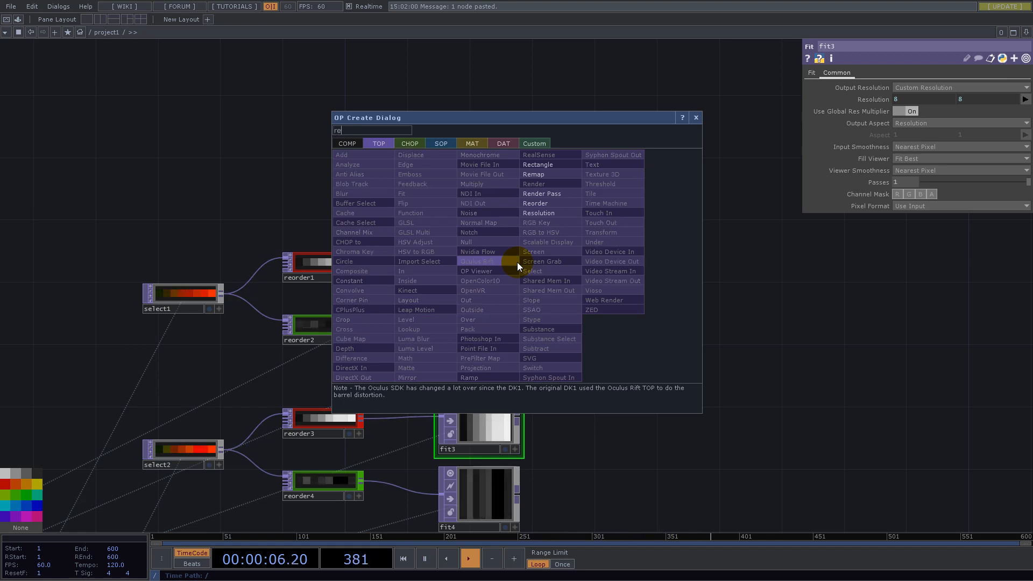
pyautogui.click(544, 203)
pyautogui.click(649, 313)
pyautogui.moveTo(517, 418); pyautogui.dragTo(611, 303)
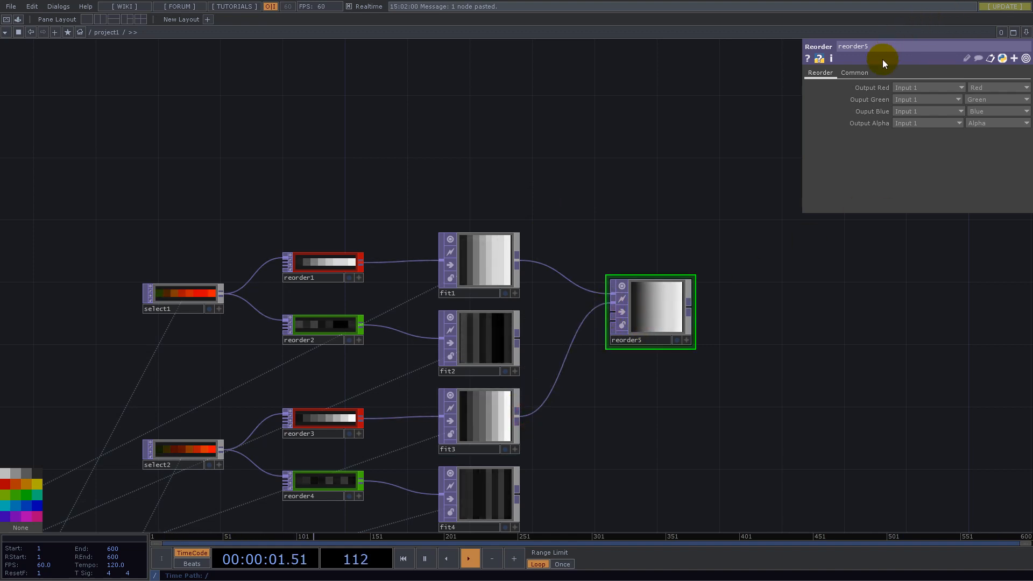
# - Set reorder5's Pixel Format to 32-bit float (RG) and its Input and Viewer Smoothness to Nearest Pixel
pyautogui.click(872, 75)
pyautogui.click(940, 204)
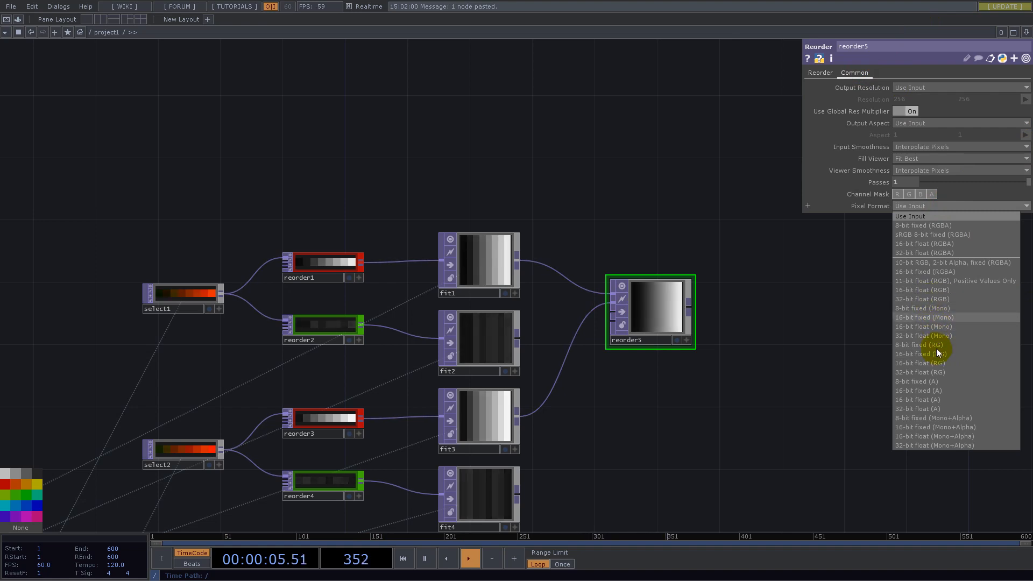
pyautogui.click(937, 371)
pyautogui.click(911, 146)
pyautogui.click(912, 156)
pyautogui.click(912, 170)
pyautogui.click(915, 181)
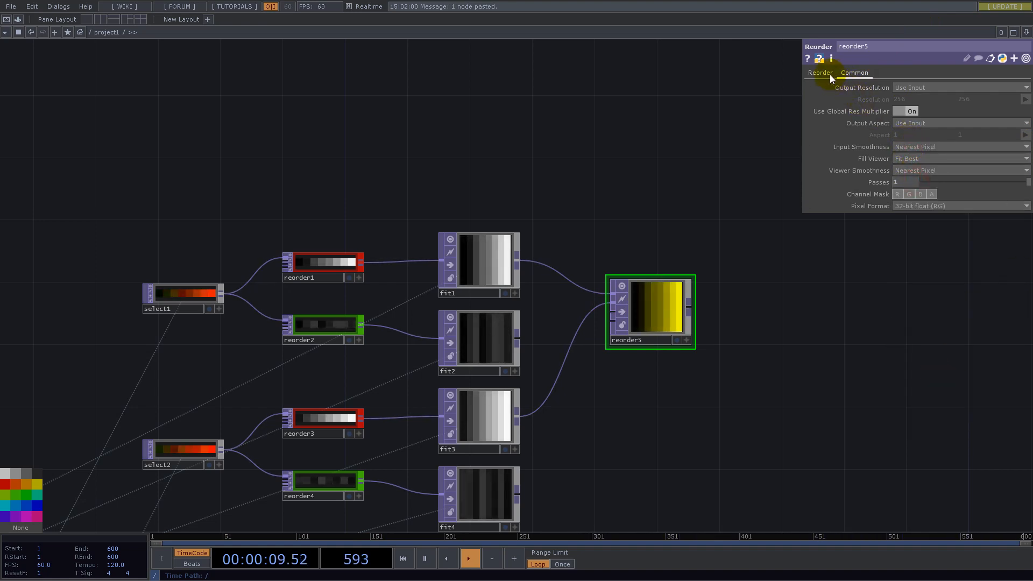
# - Set reorder5's Output Green to the Red channel of Input 2
pyautogui.click(820, 72)
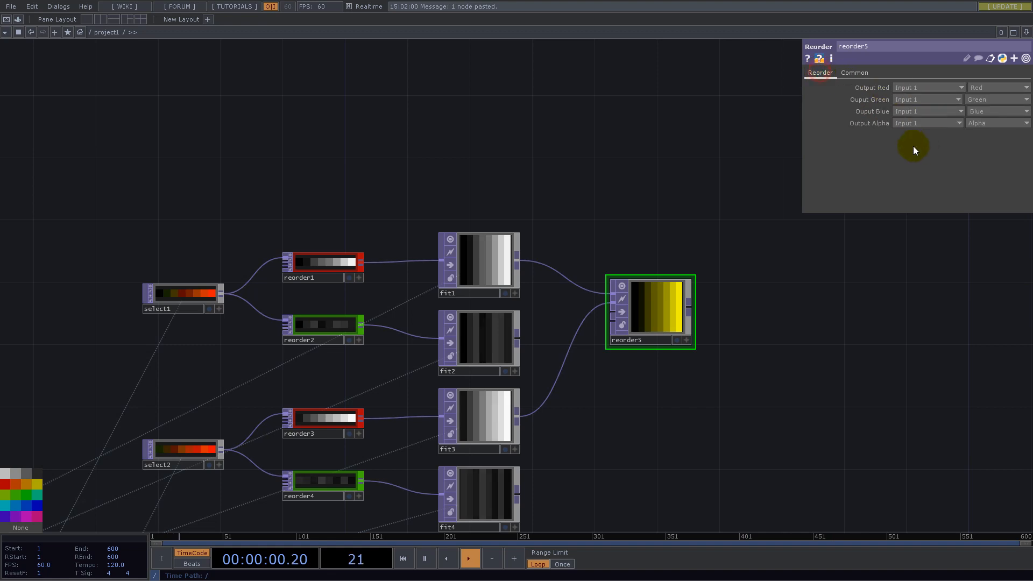
pyautogui.click(913, 100)
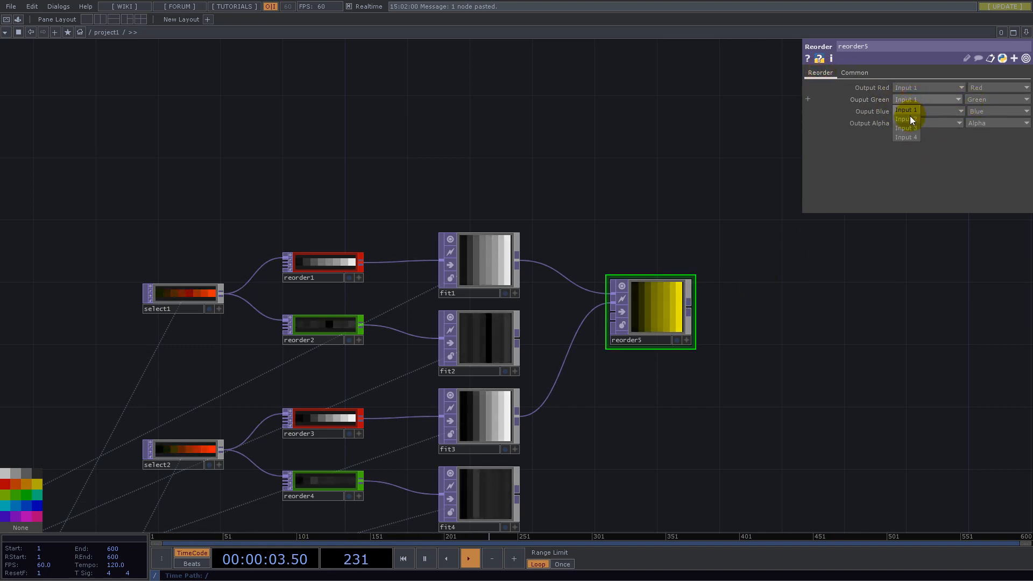
pyautogui.click(911, 119)
pyautogui.click(978, 102)
pyautogui.click(971, 129)
pyautogui.moveTo(818, 318); pyautogui.dragTo(759, 273)
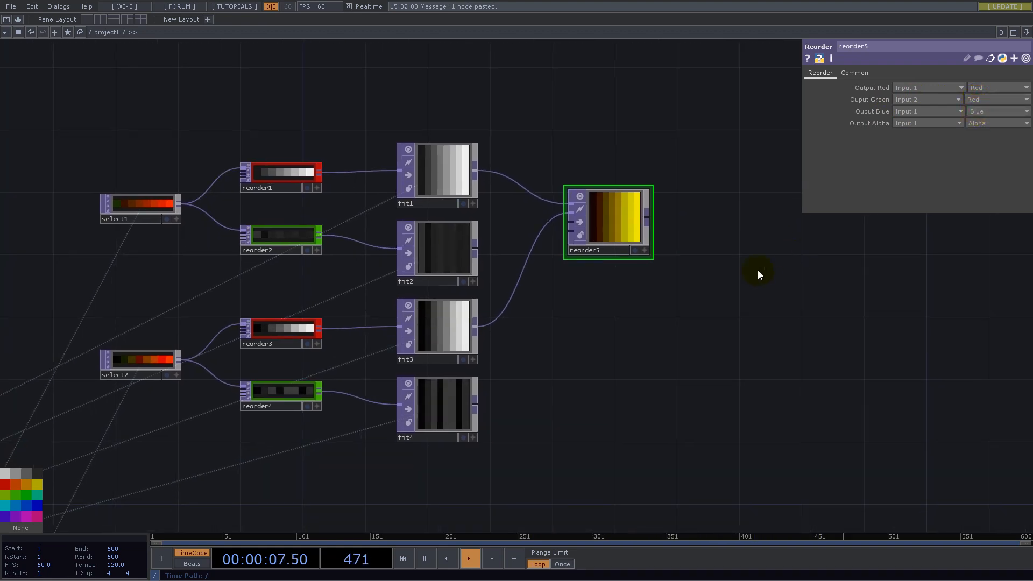
# - Duplicate reorder5, place the copy below it, and feed the copy from fit2 and fit4
pyautogui.click(596, 216)
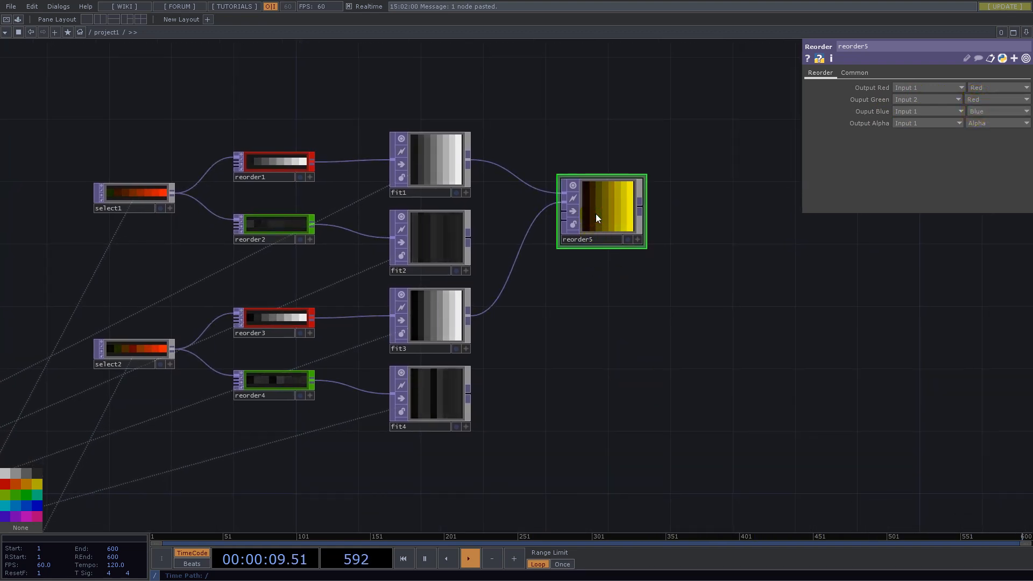
pyautogui.hotkey('ctrl', 'v')
pyautogui.moveTo(611, 291); pyautogui.dragTo(589, 336)
pyautogui.moveTo(470, 238); pyautogui.dragTo(505, 227)
pyautogui.moveTo(476, 398); pyautogui.dragTo(586, 335)
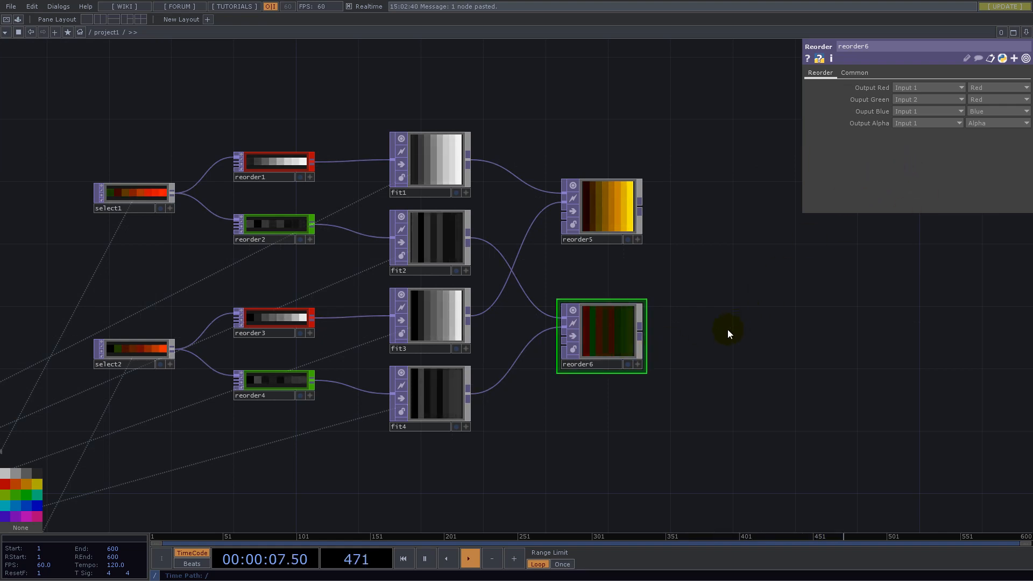
# - Examine how the combined reorder5 and reorder6 branch is laid out relative to the topto2 and geo1 instancing network
pyautogui.moveTo(753, 283); pyautogui.dragTo(643, 317)
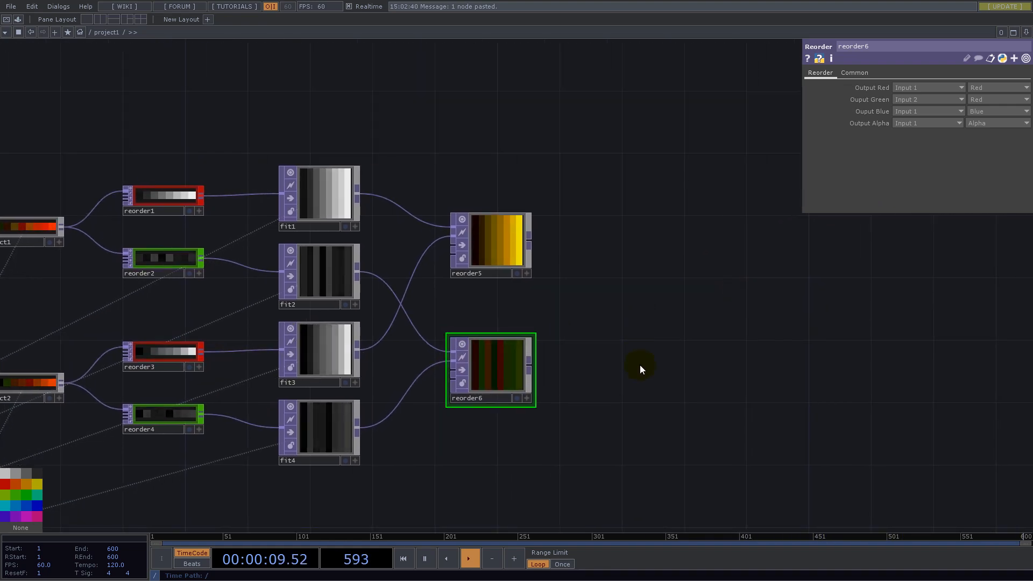
pyautogui.scroll(-4, 627, 384)
pyautogui.moveTo(649, 321); pyautogui.dragTo(597, 154)
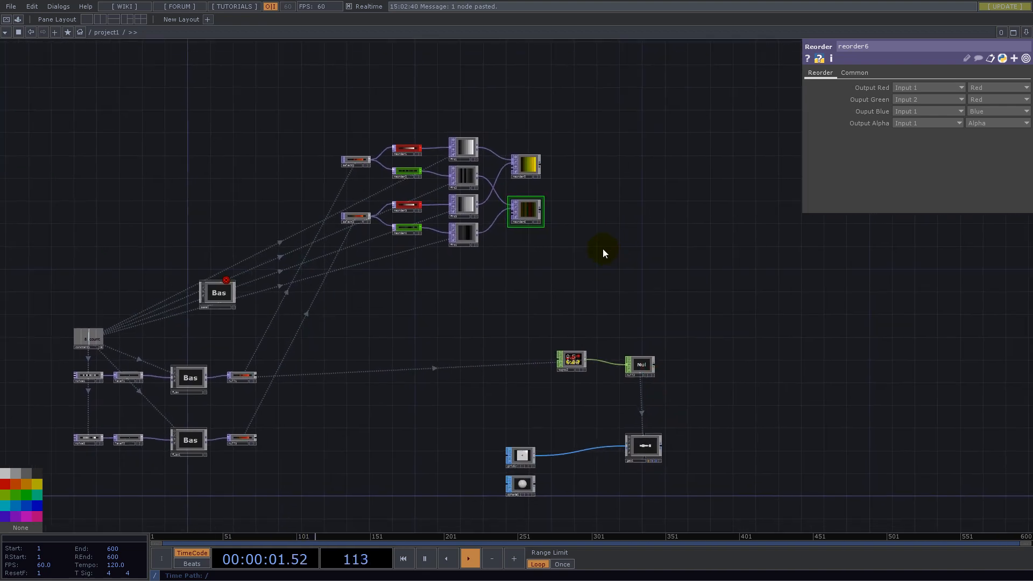
pyautogui.scroll(5, 525, 168)
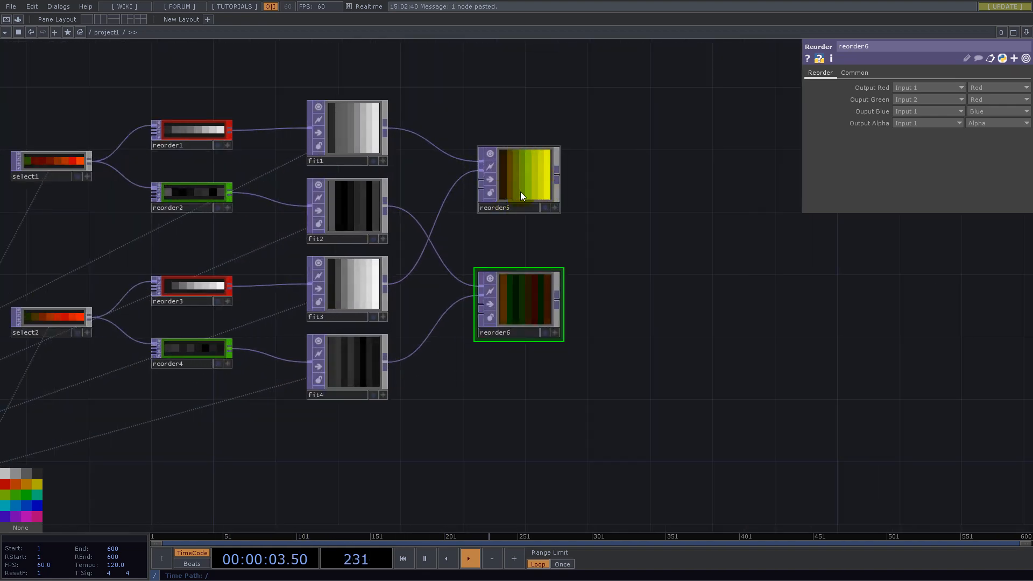
pyautogui.scroll(-3, 602, 266)
pyautogui.moveTo(686, 392); pyautogui.dragTo(553, 214)
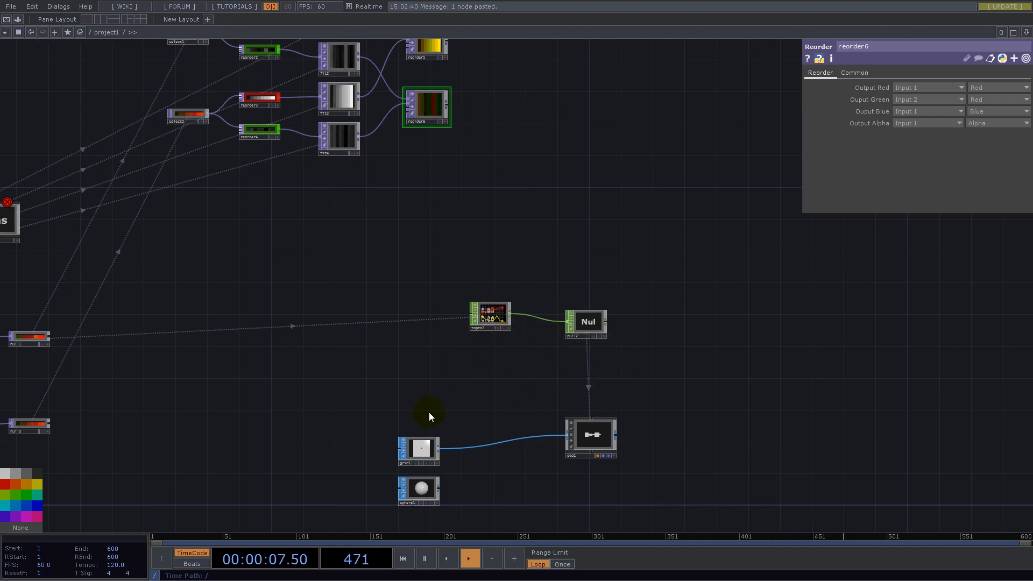
pyautogui.moveTo(571, 153); pyautogui.dragTo(600, 373)
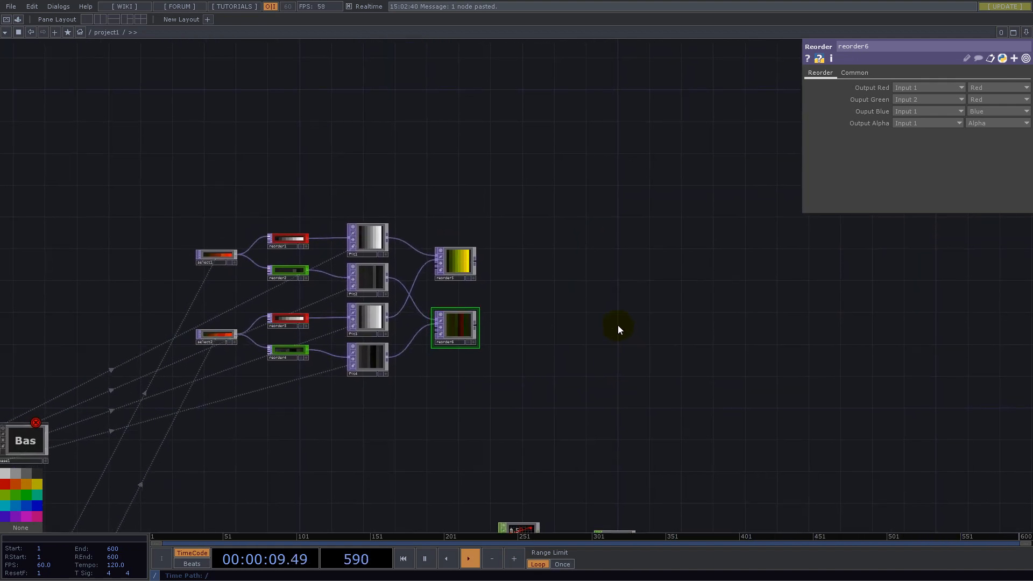
pyautogui.scroll(2, 487, 306)
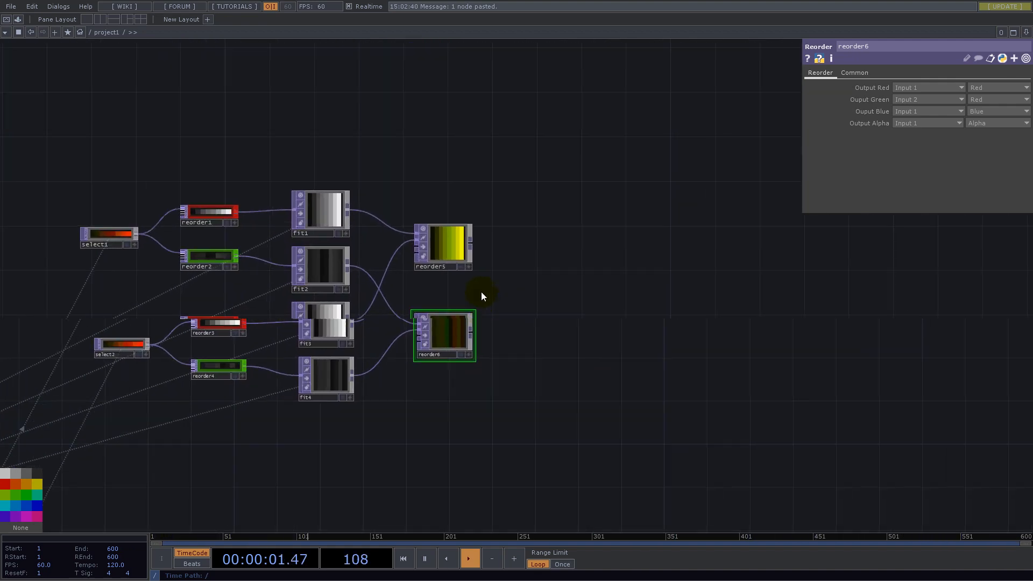
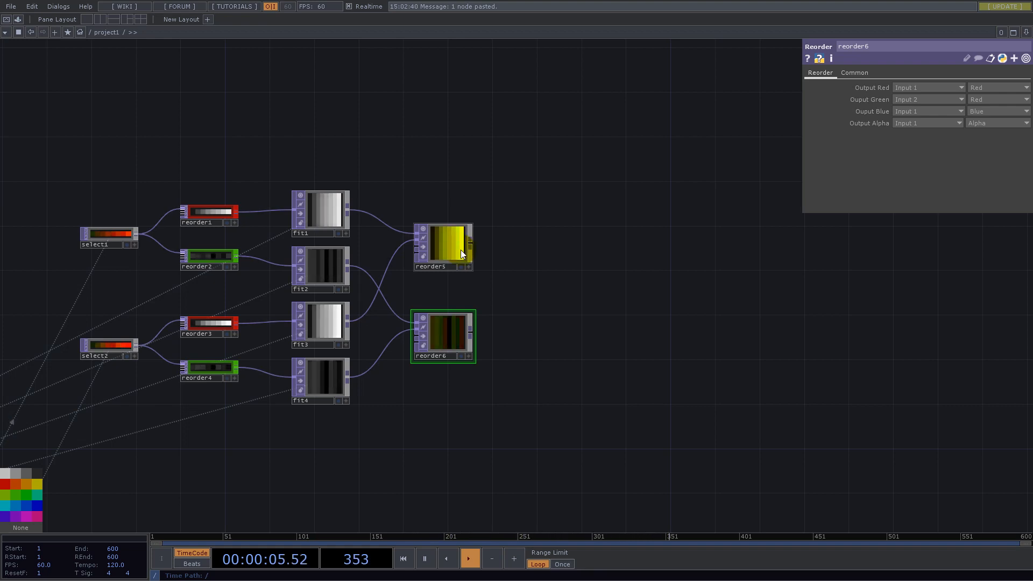
# - Add a Null TOP after reorder5 and name it pos
pyautogui.click(471, 243)
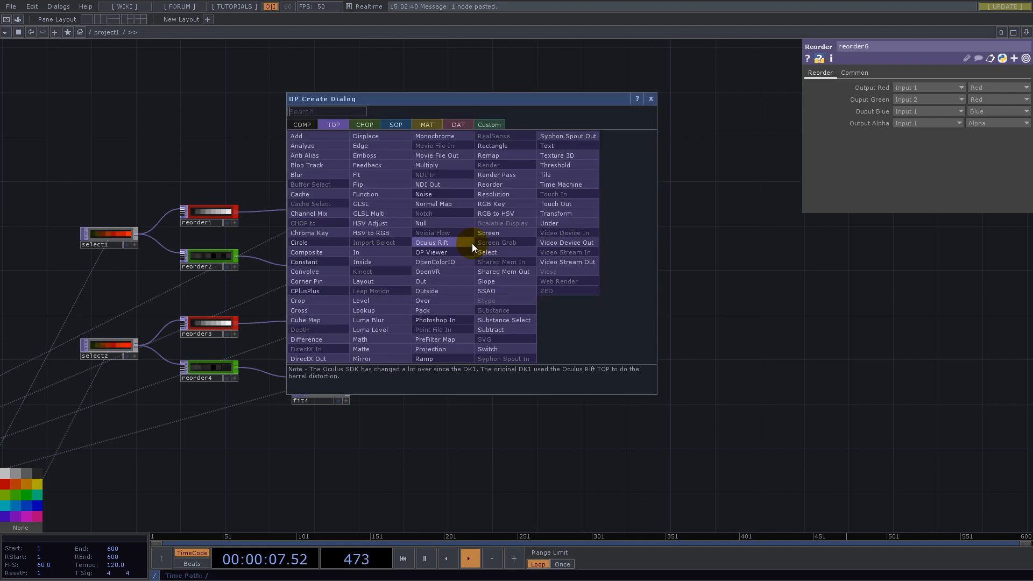
pyautogui.write('nul')
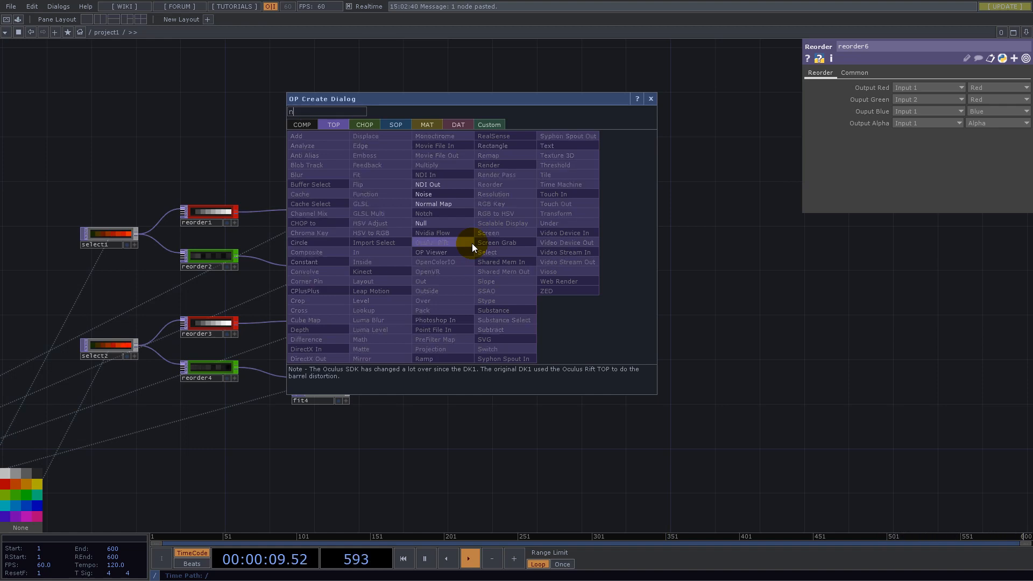
pyautogui.click(439, 222)
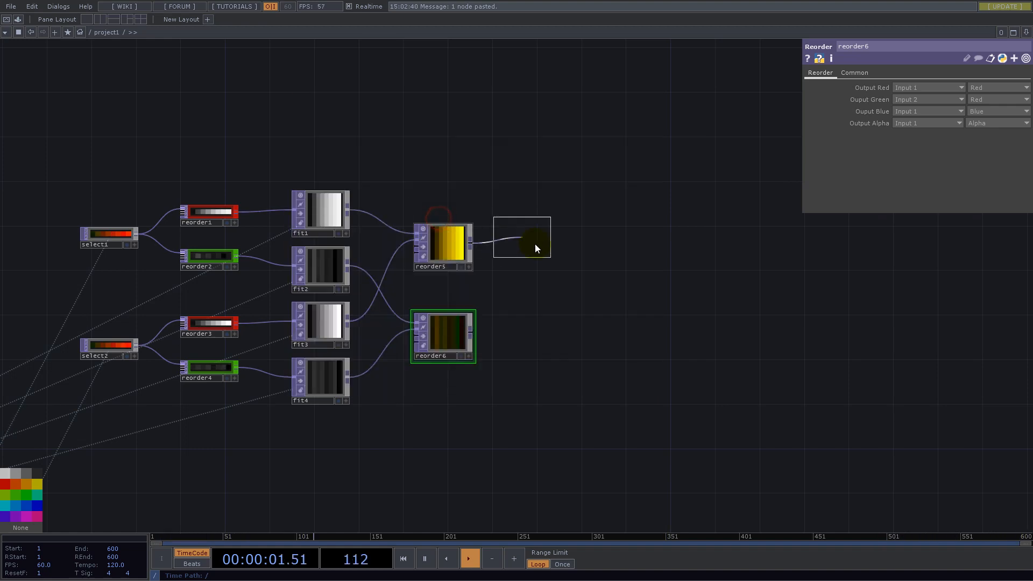
pyautogui.click(536, 243)
pyautogui.click(525, 266)
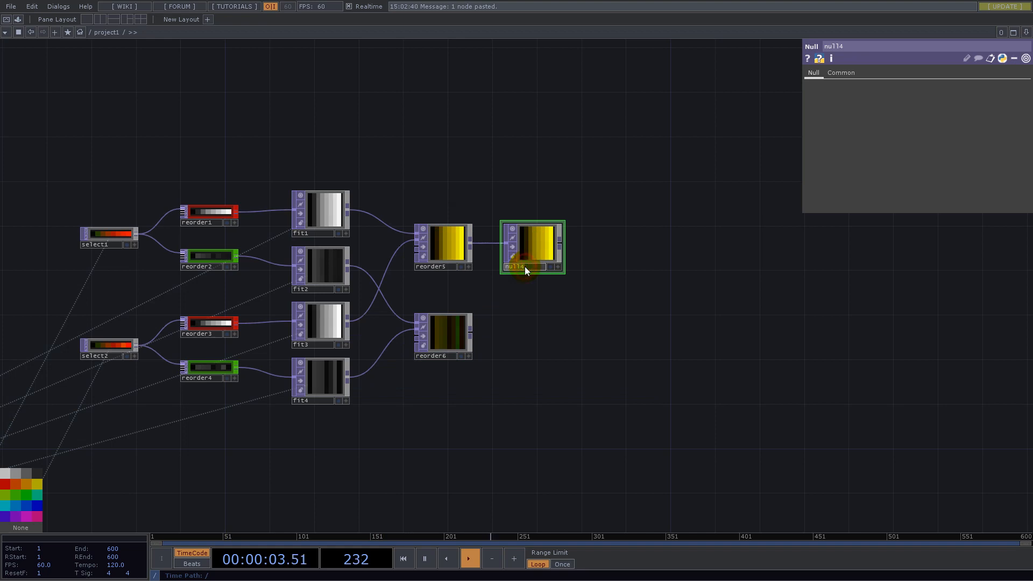
pyautogui.write('pos')
pyautogui.press('Return')
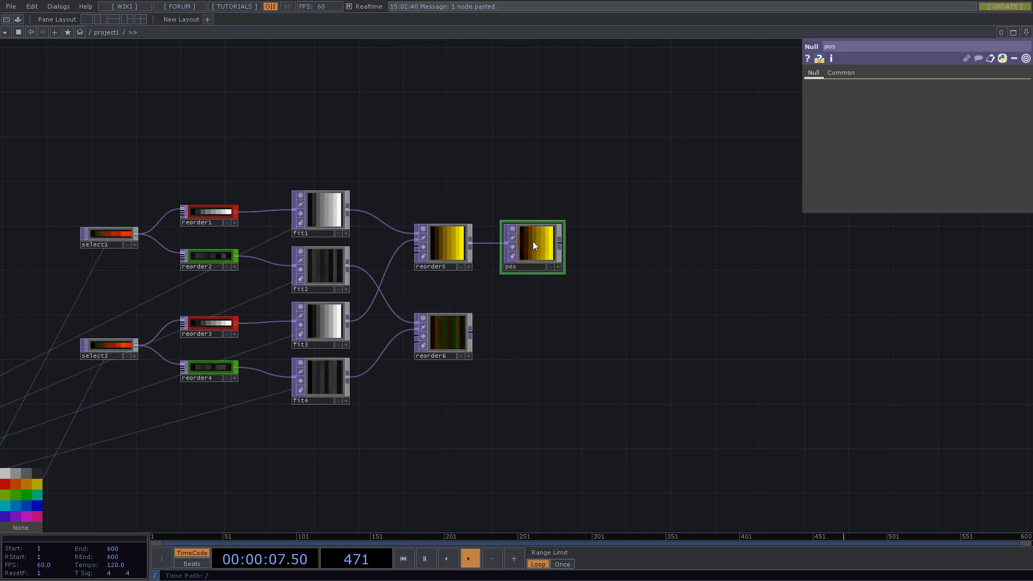
# - Add a Null TOP after reorder6, name it scale, and line it up with reorder6
pyautogui.rightClick(470, 334)
pyautogui.write('sc')
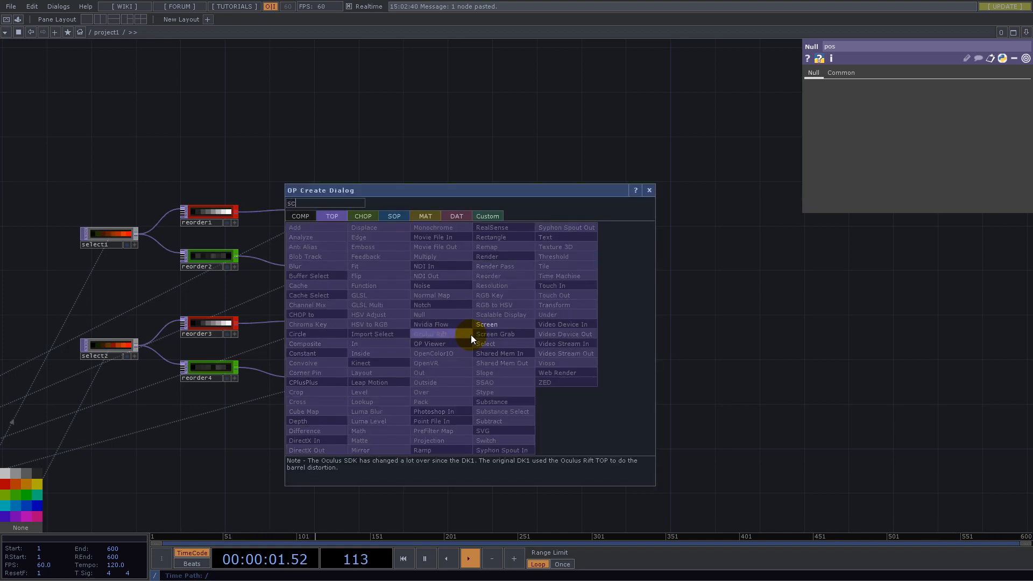
pyautogui.write('nul')
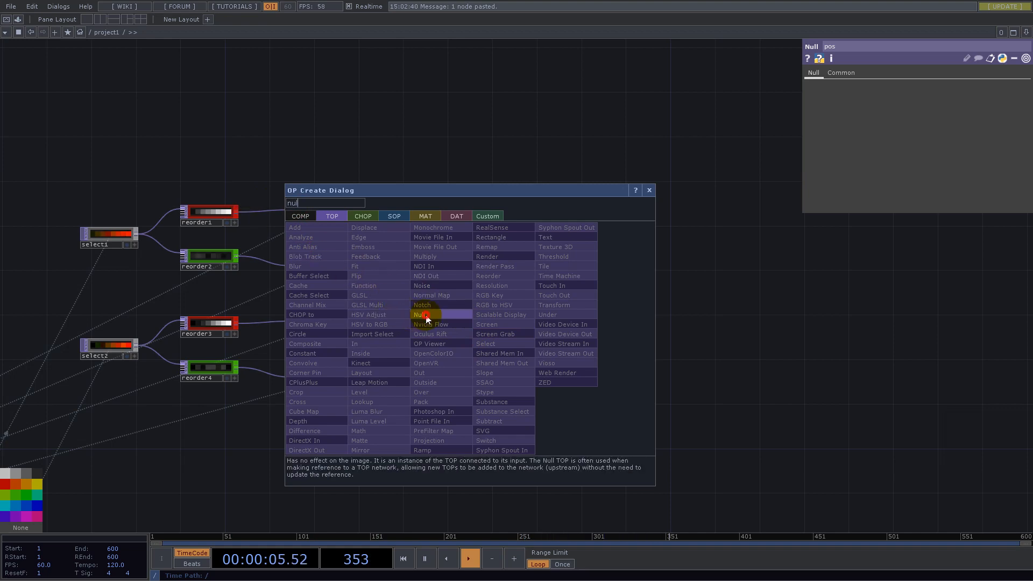
pyautogui.click(425, 316)
pyautogui.click(537, 341)
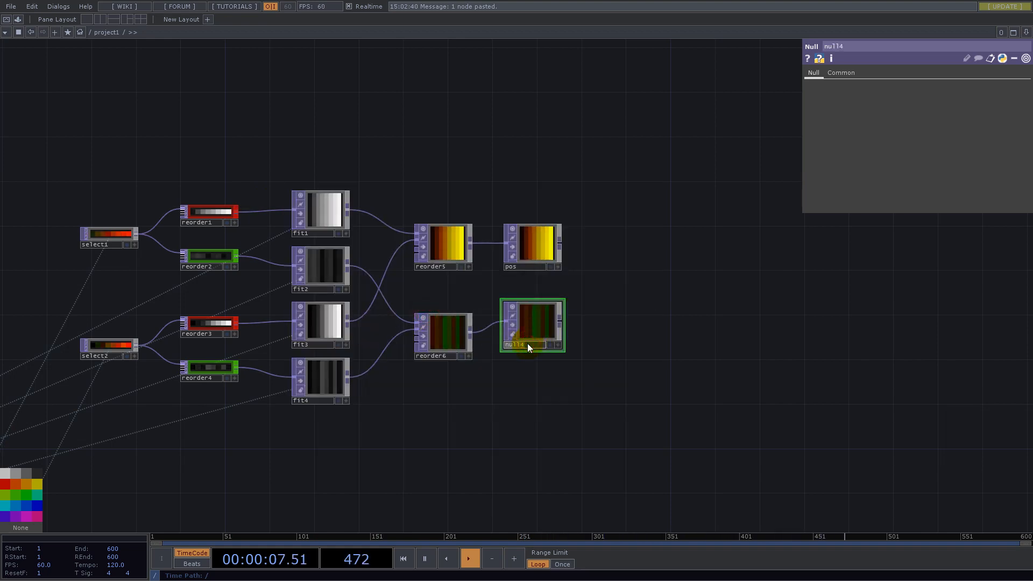
pyautogui.press('Return')
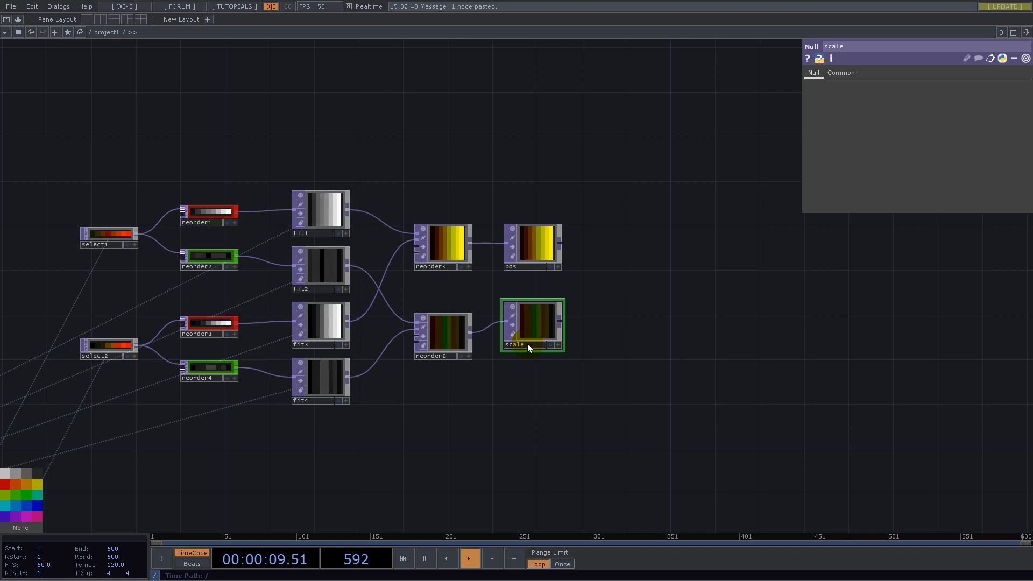
pyautogui.moveTo(531, 322)
pyautogui.mouseDown()
pyautogui.moveTo(528, 342)
pyautogui.moveTo(534, 335)
pyautogui.mouseUp()
# - Assign the pos TOP as geo1's instancing Translate OP
pyautogui.moveTo(742, 430); pyautogui.dragTo(696, 302)
pyautogui.scroll(-6, 694, 306)
pyautogui.scroll(4, 691, 435)
pyautogui.scroll(-2, 519, 429)
pyautogui.moveTo(440, 403); pyautogui.dragTo(513, 485)
pyautogui.moveTo(486, 437); pyautogui.dragTo(553, 432)
pyautogui.moveTo(685, 362); pyautogui.dragTo(591, 341)
pyautogui.click(515, 415)
pyautogui.scroll(4, 515, 417)
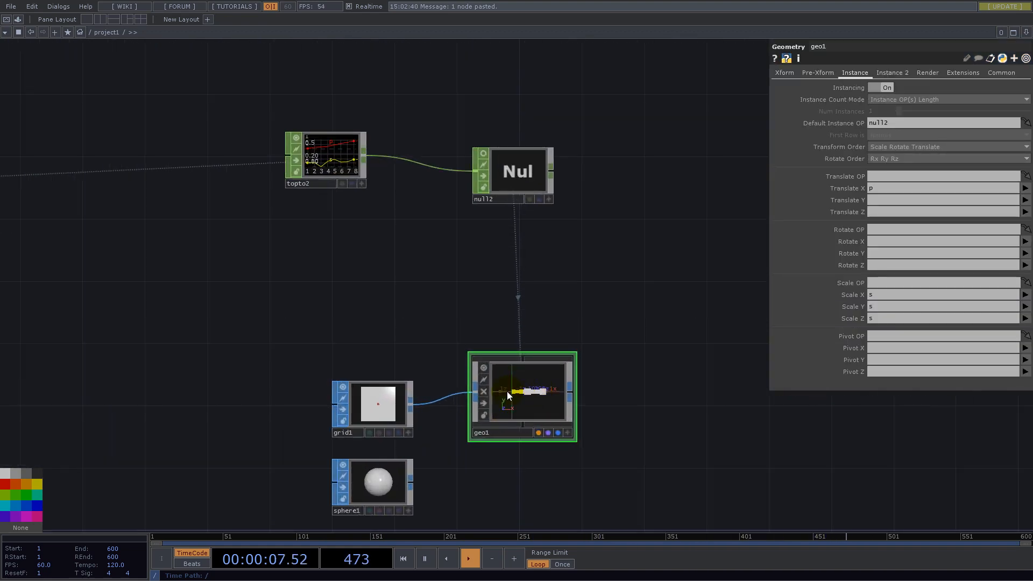
pyautogui.scroll(-3, 534, 398)
pyautogui.moveTo(609, 260); pyautogui.dragTo(609, 430)
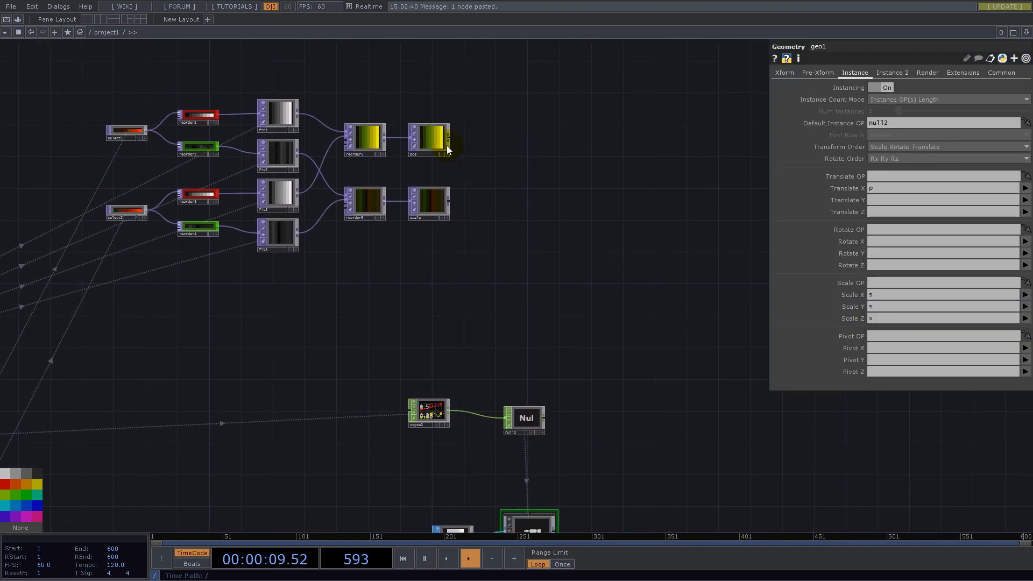
pyautogui.moveTo(430, 135); pyautogui.dragTo(885, 178)
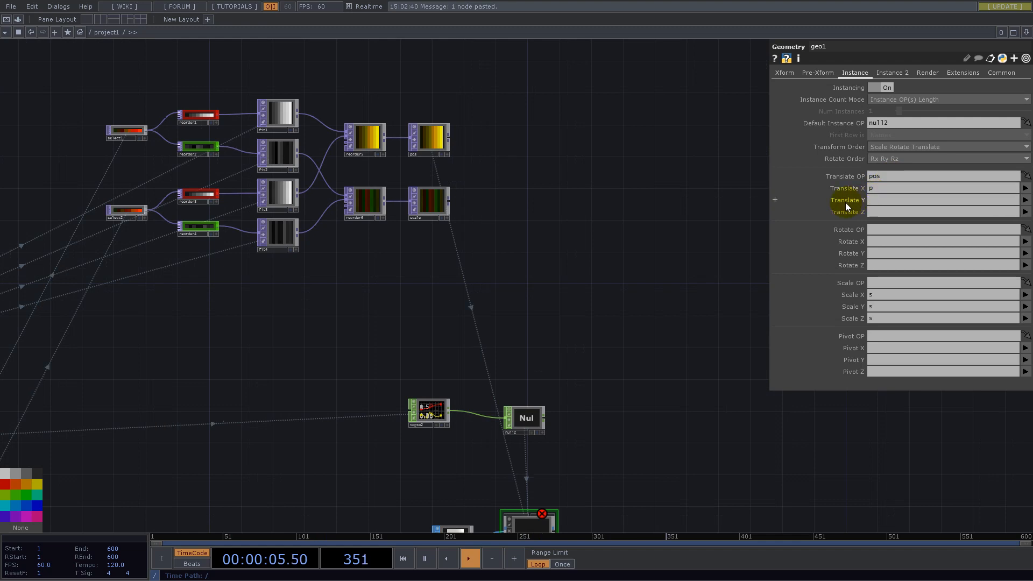
# - Set geo1's instance Translate X to the r channel and Translate Y to g
pyautogui.click(1026, 189)
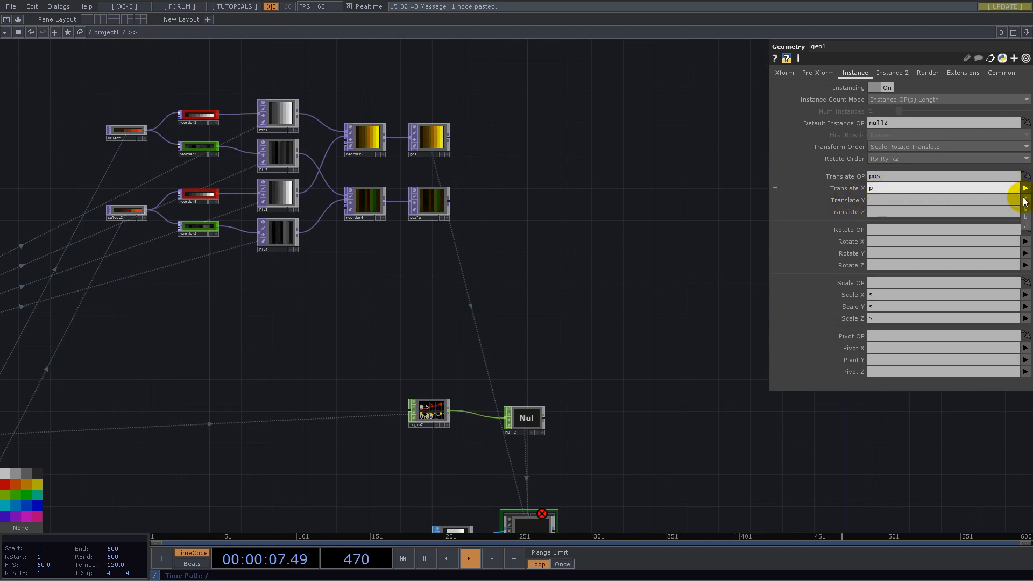
pyautogui.click(1026, 202)
pyautogui.click(1025, 200)
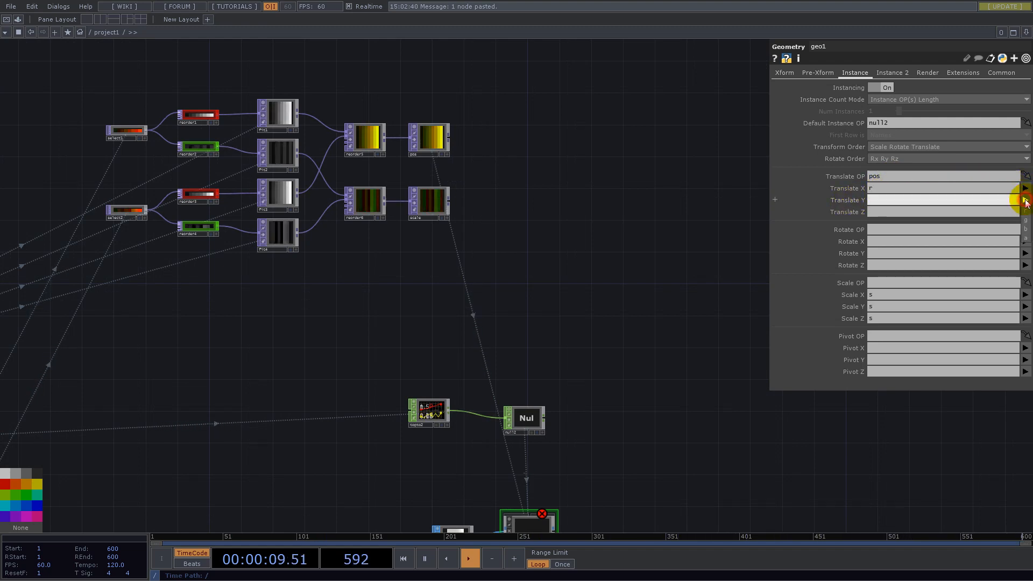
pyautogui.click(1026, 223)
# - Assign the scale TOP as geo1's instancing Scale OP
pyautogui.moveTo(556, 292); pyautogui.dragTo(530, 138)
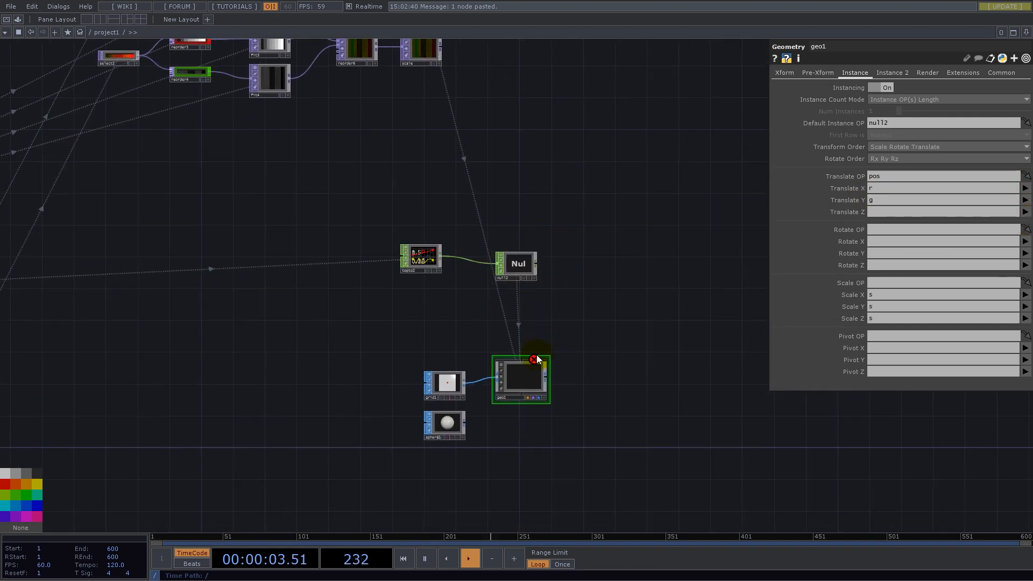
pyautogui.moveTo(461, 83); pyautogui.dragTo(518, 213)
pyautogui.moveTo(482, 176); pyautogui.dragTo(835, 283)
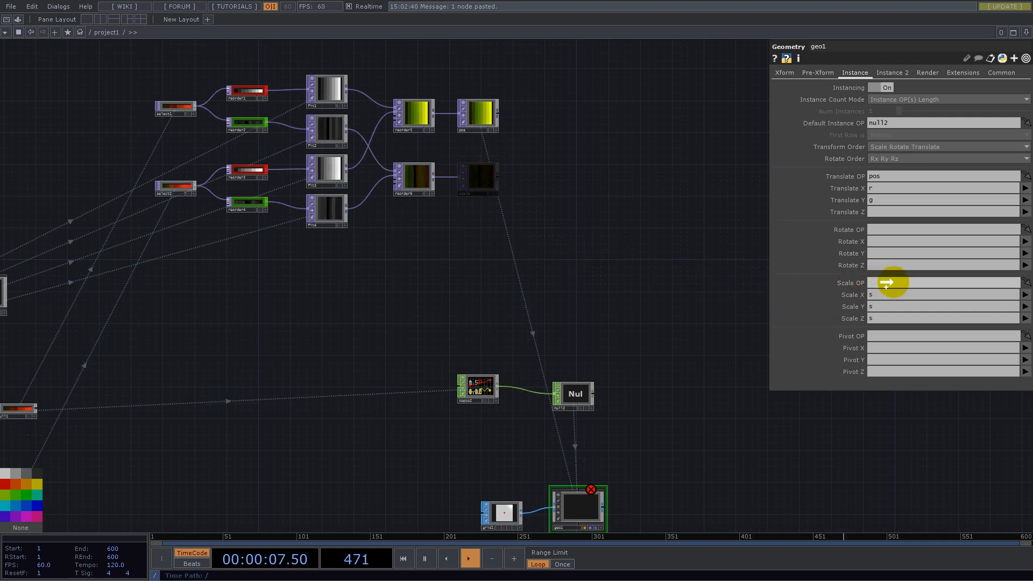
# - Set geo1's instance Scale X to r and Scale Y to g, and clear Scale Z
pyautogui.click(1025, 294)
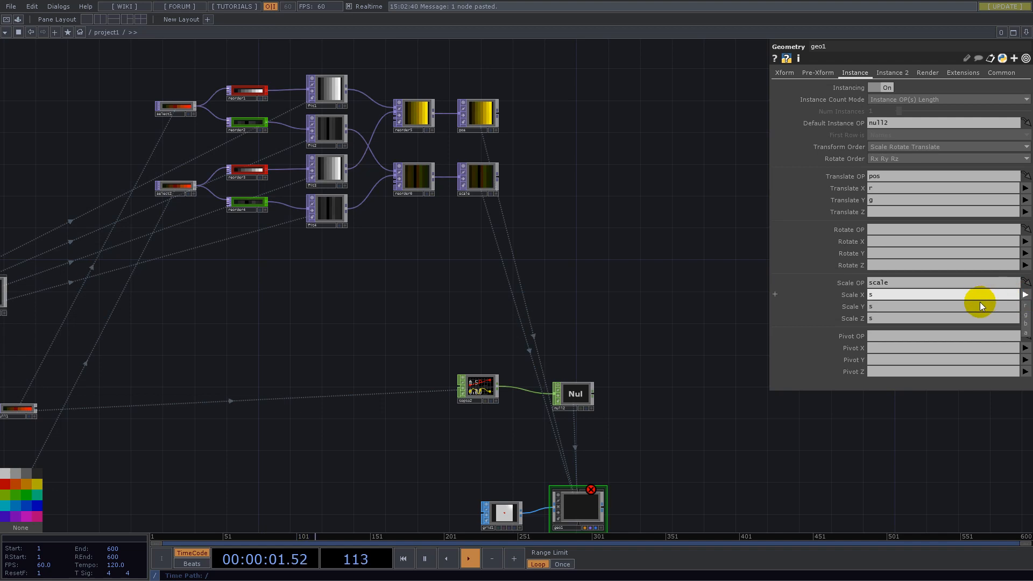
pyautogui.click(1025, 305)
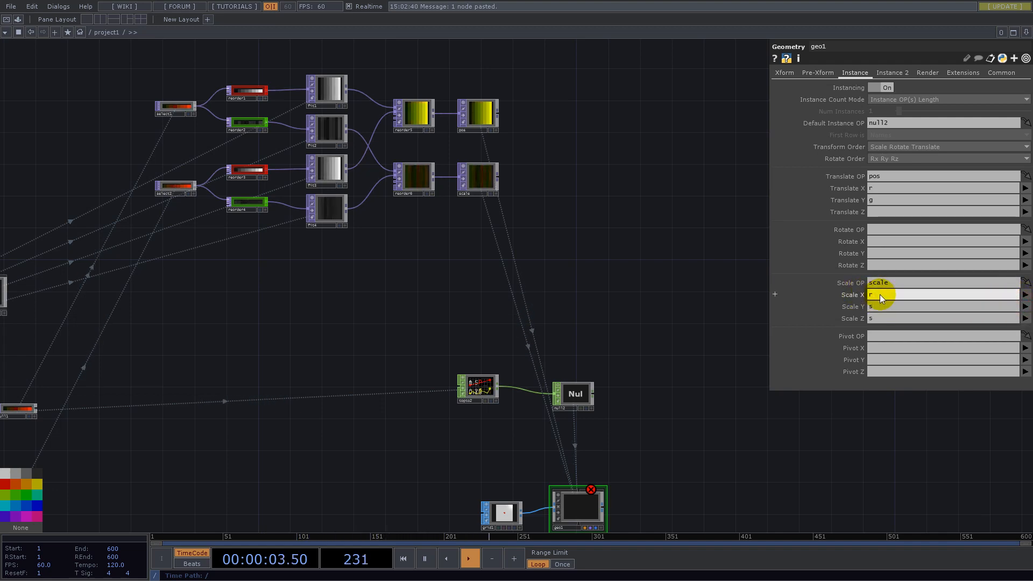
pyautogui.click(1025, 306)
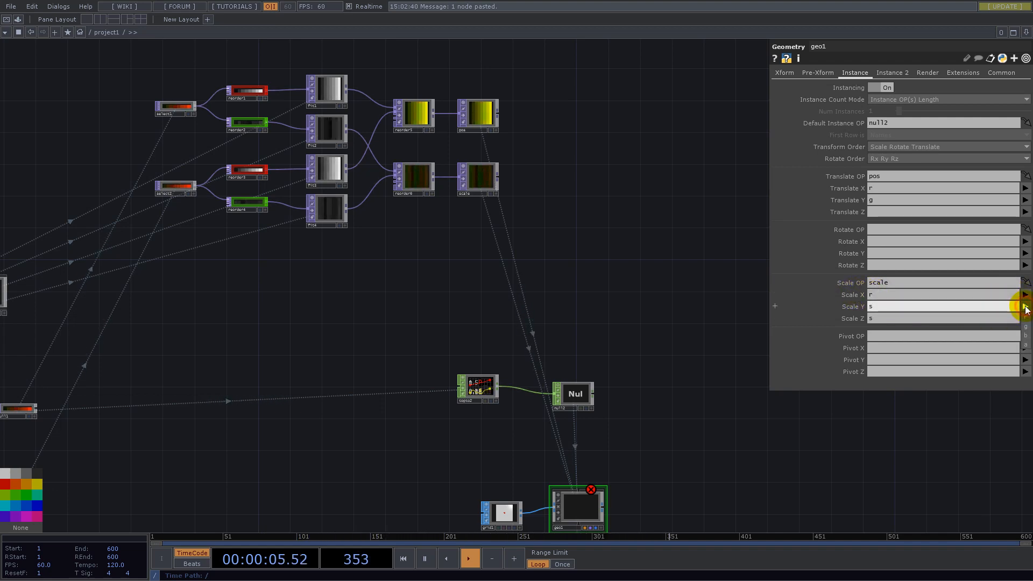
pyautogui.click(1026, 329)
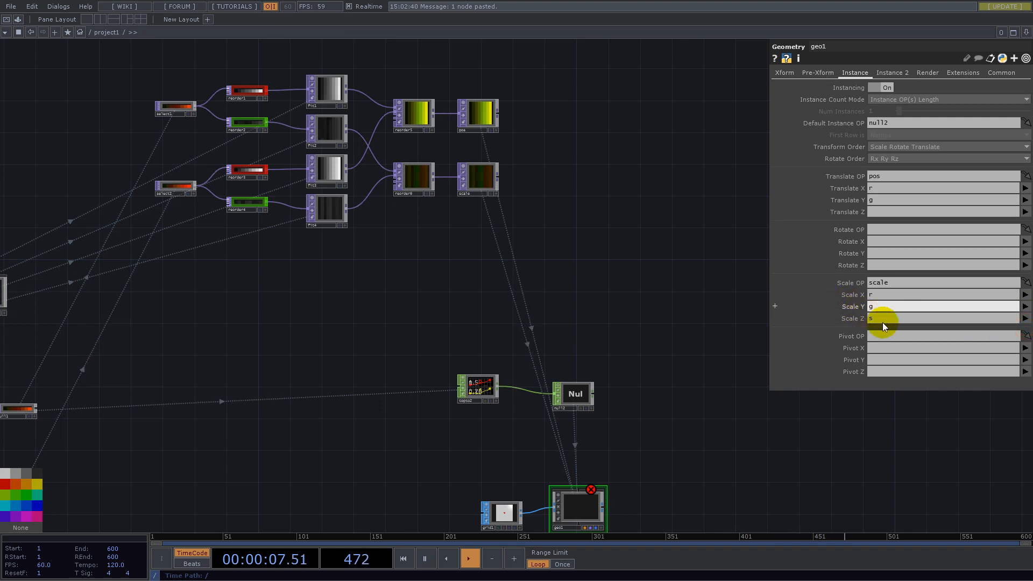
pyautogui.press('BackSpace')
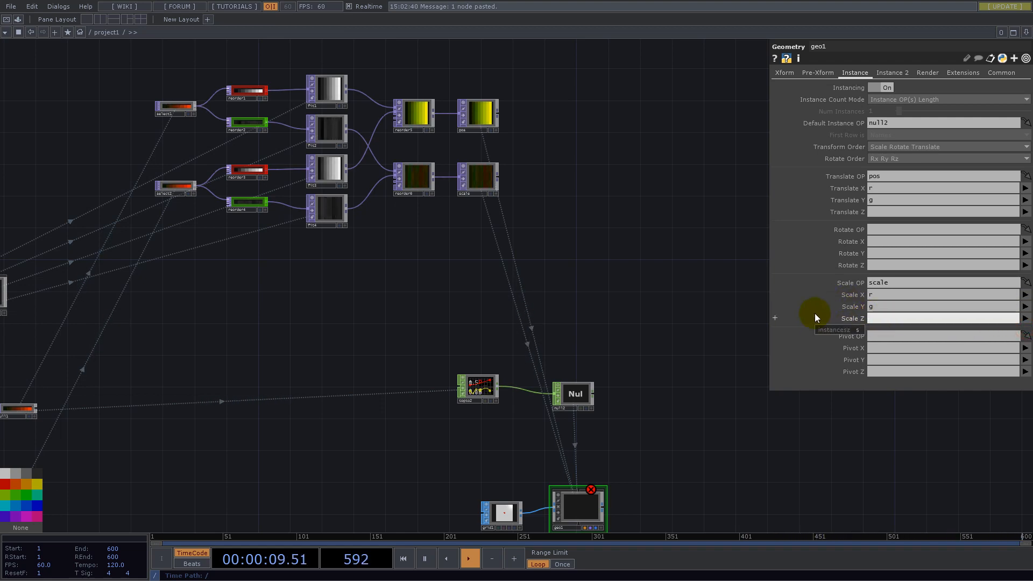
# - Clear geo1's Default Instance OP so null2 is no longer referenced
pyautogui.click(600, 295)
pyautogui.moveTo(686, 372); pyautogui.dragTo(640, 266)
pyautogui.click(903, 123)
pyautogui.press('BackSpace')
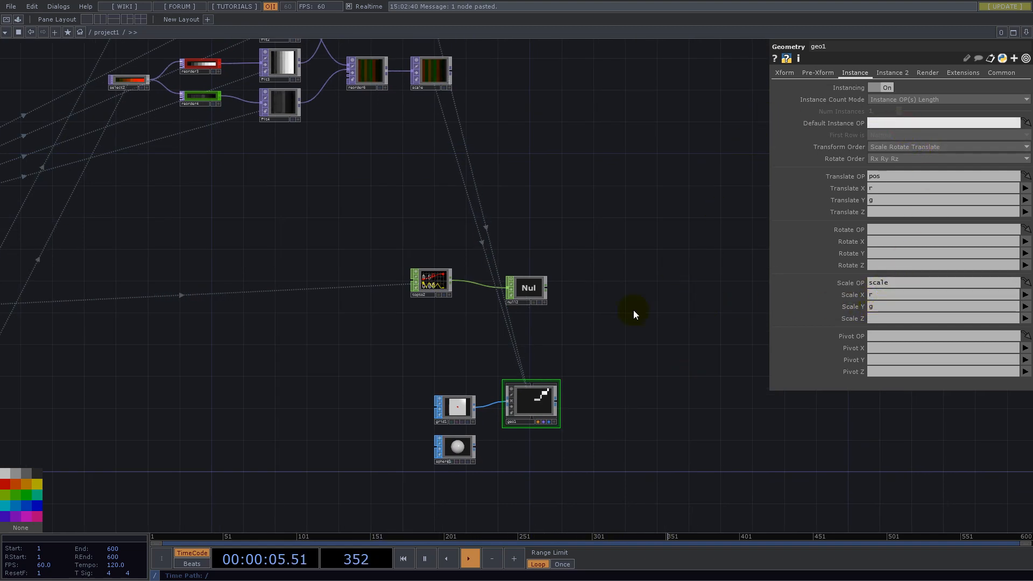
pyautogui.scroll(5, 576, 378)
pyautogui.scroll(-5, 570, 366)
pyautogui.moveTo(613, 228); pyautogui.dragTo(570, 299)
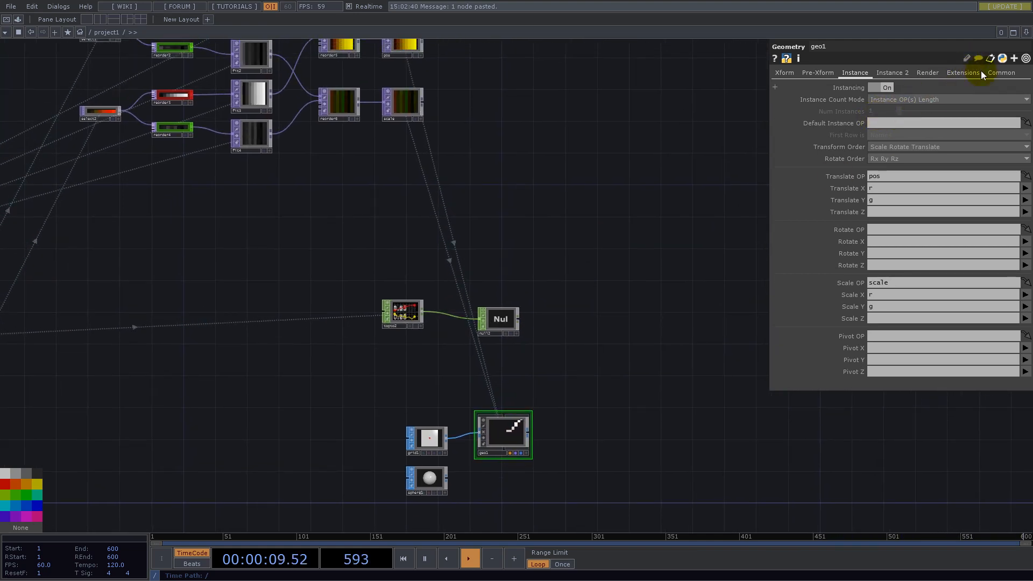
# - Split the network pane left/right, make the new pane a Geometry Viewer showing the instances at an angle, and widen the network pane
pyautogui.click(1026, 32)
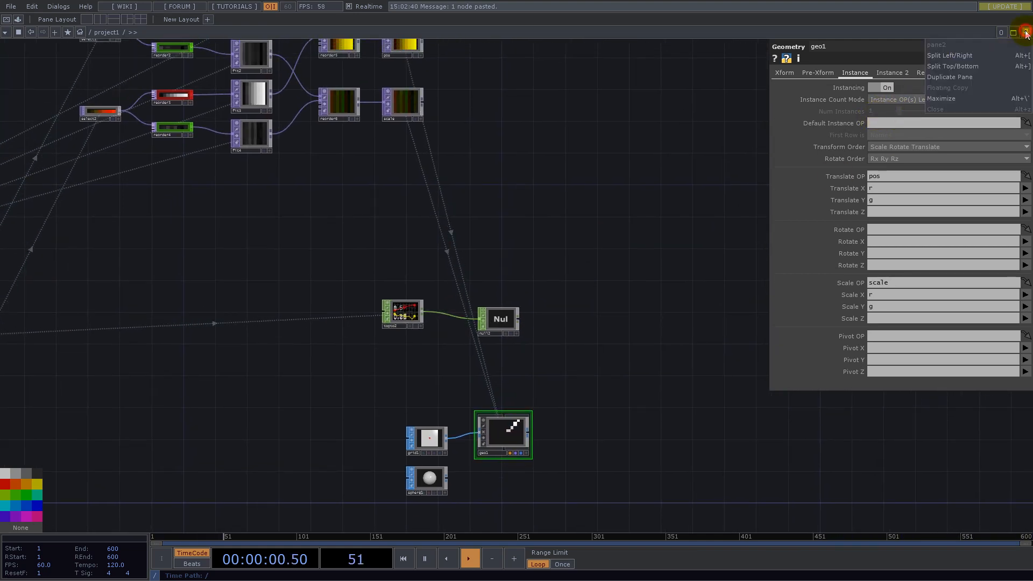
pyautogui.click(954, 56)
pyautogui.click(530, 32)
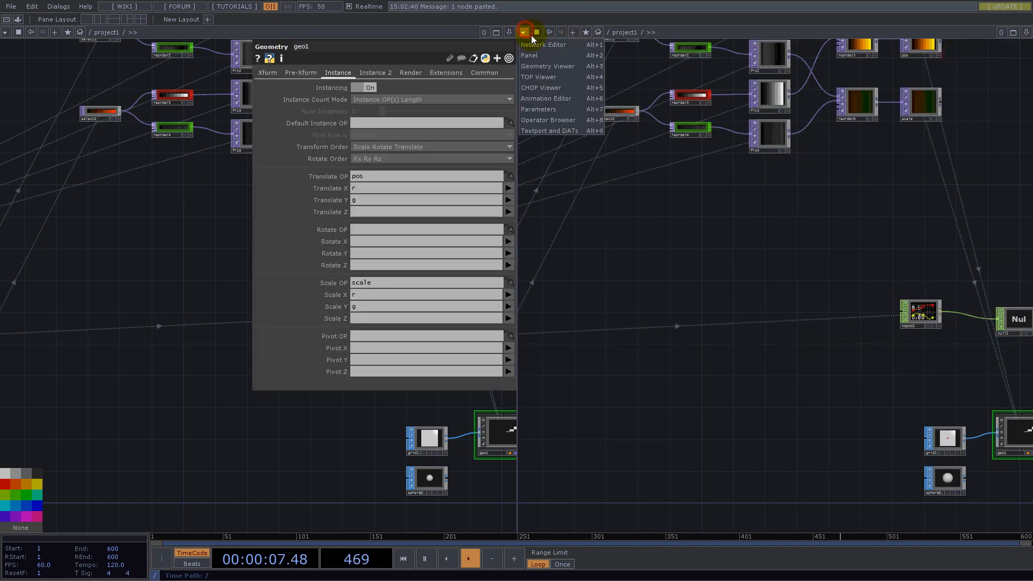
pyautogui.click(554, 65)
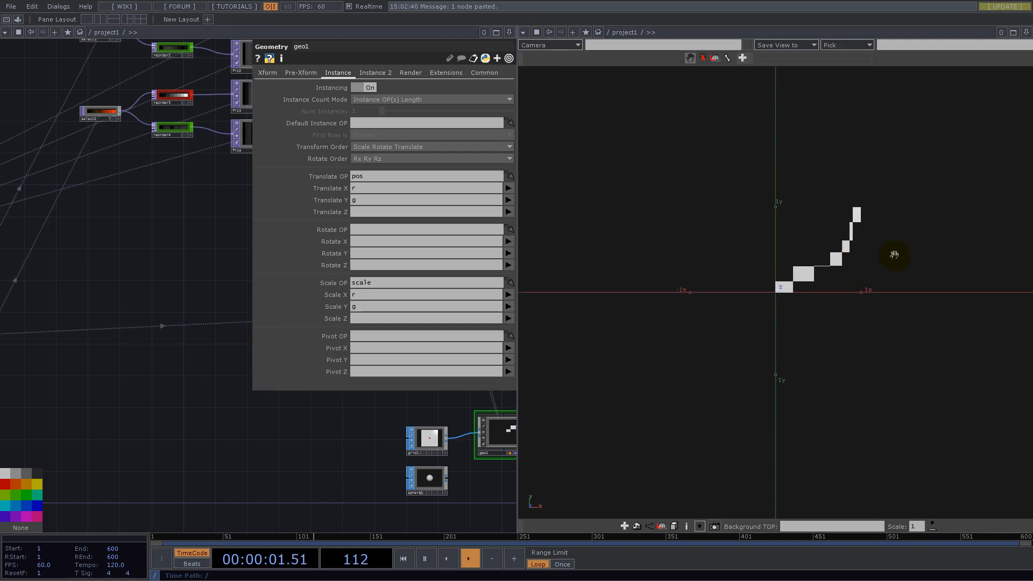
pyautogui.moveTo(975, 240); pyautogui.dragTo(806, 361)
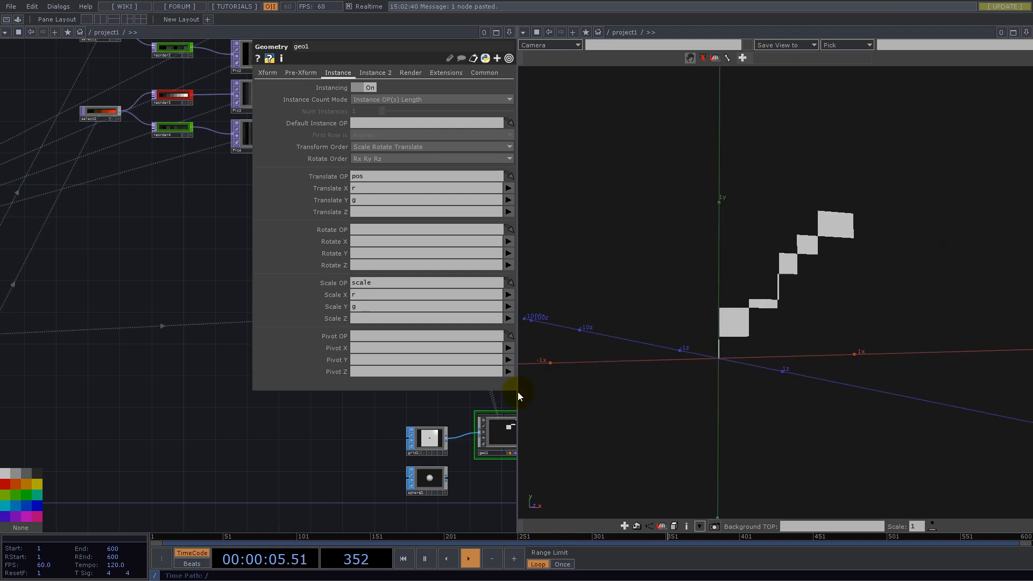
pyautogui.moveTo(517, 393); pyautogui.dragTo(618, 402)
pyautogui.moveTo(603, 403); pyautogui.dragTo(591, 410)
# - Insert a Flip TOP on the wire between fit3 and reorder5 and place it beside fit3
pyautogui.moveTo(210, 269); pyautogui.dragTo(211, 399)
pyautogui.moveTo(233, 356); pyautogui.dragTo(68, 421)
pyautogui.scroll(6, 109, 276)
pyautogui.rightClick(146, 294)
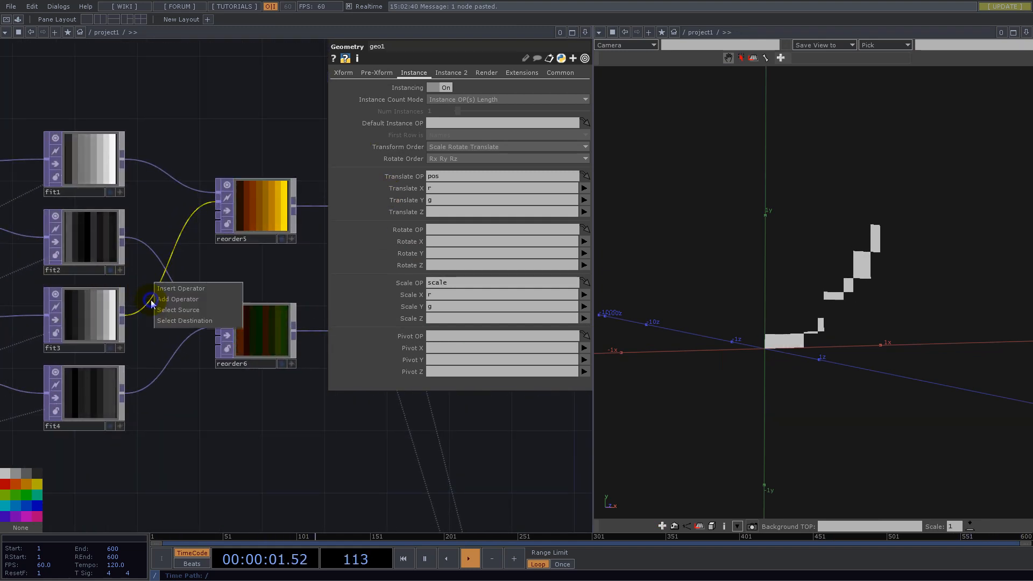
pyautogui.click(159, 288)
pyautogui.write('flip')
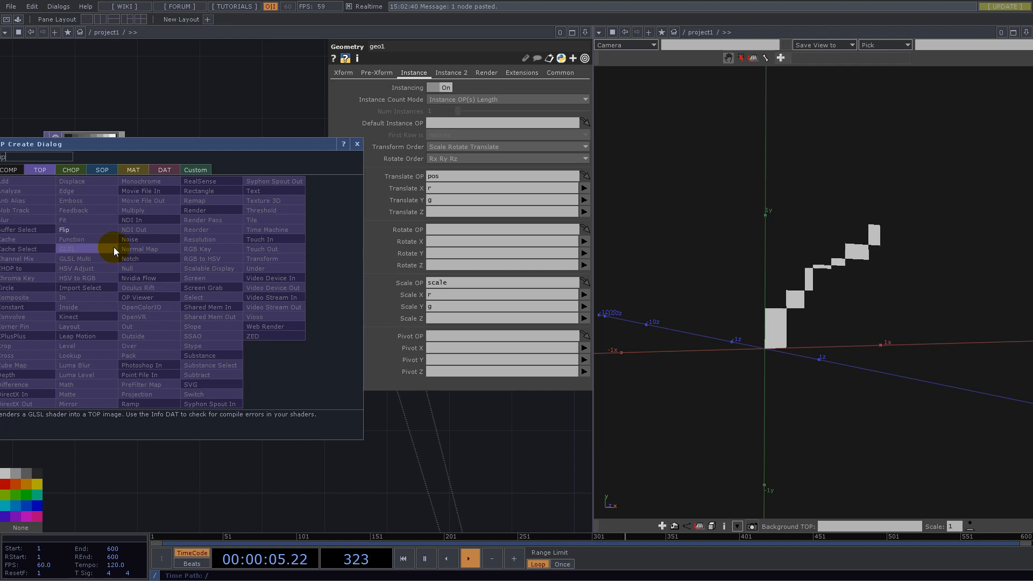
pyautogui.click(88, 232)
pyautogui.click(171, 316)
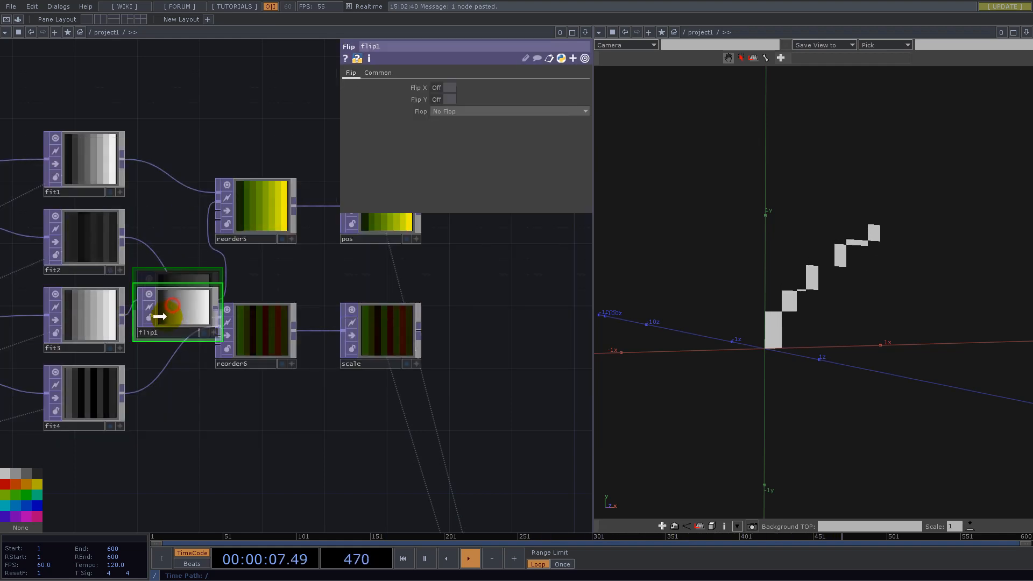
# - Set flip1's Flop to Bottom Left and its Input and Viewer Smoothness to Nearest Pixel
pyautogui.click(451, 111)
pyautogui.click(448, 131)
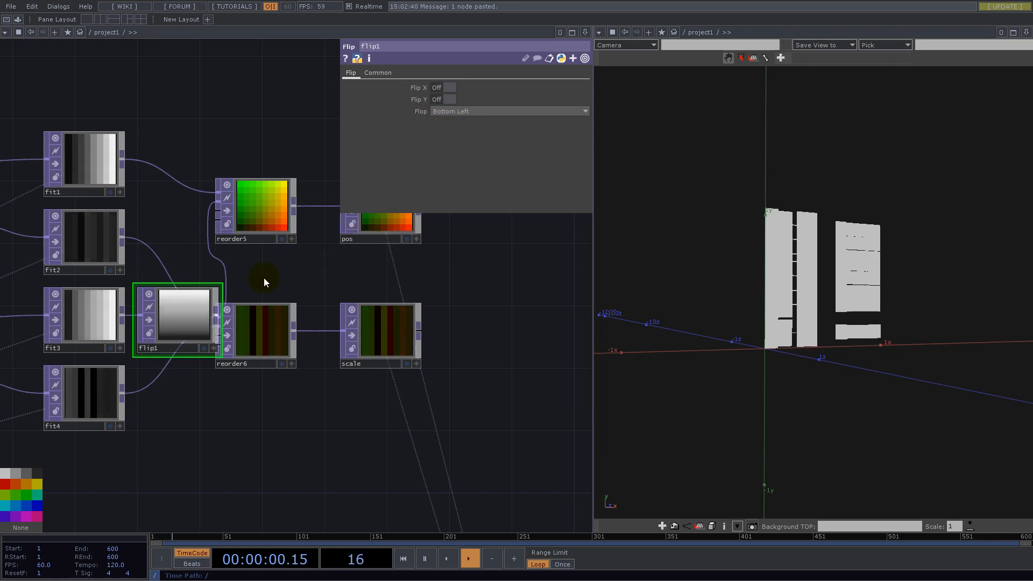
pyautogui.click(377, 72)
pyautogui.click(454, 146)
pyautogui.click(454, 156)
pyautogui.click(458, 170)
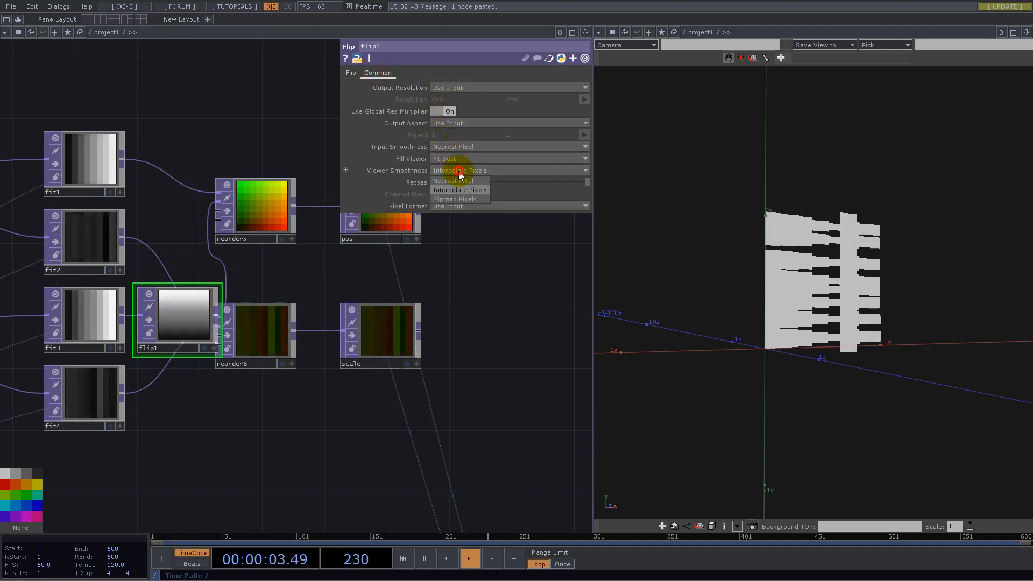
pyautogui.click(460, 181)
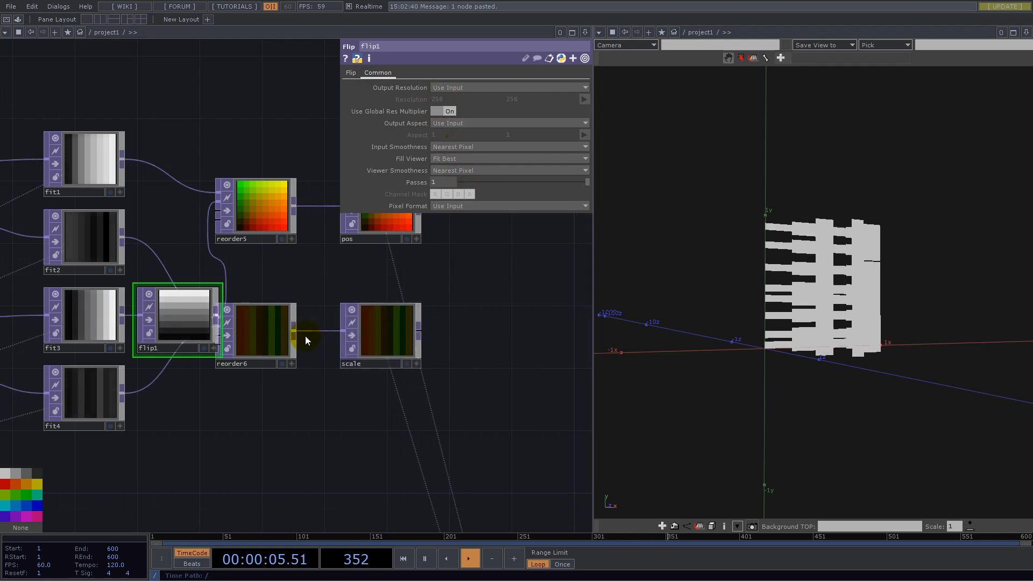
# - Move reorder5, reorder6, pos and scale farther from the fit nodes to make room around flip1
pyautogui.moveTo(389, 328); pyautogui.dragTo(546, 344)
pyautogui.moveTo(311, 346); pyautogui.dragTo(316, 346)
pyautogui.moveTo(415, 279); pyautogui.dragTo(273, 298)
pyautogui.scroll(-3, 274, 296)
pyautogui.moveTo(256, 254); pyautogui.dragTo(353, 262)
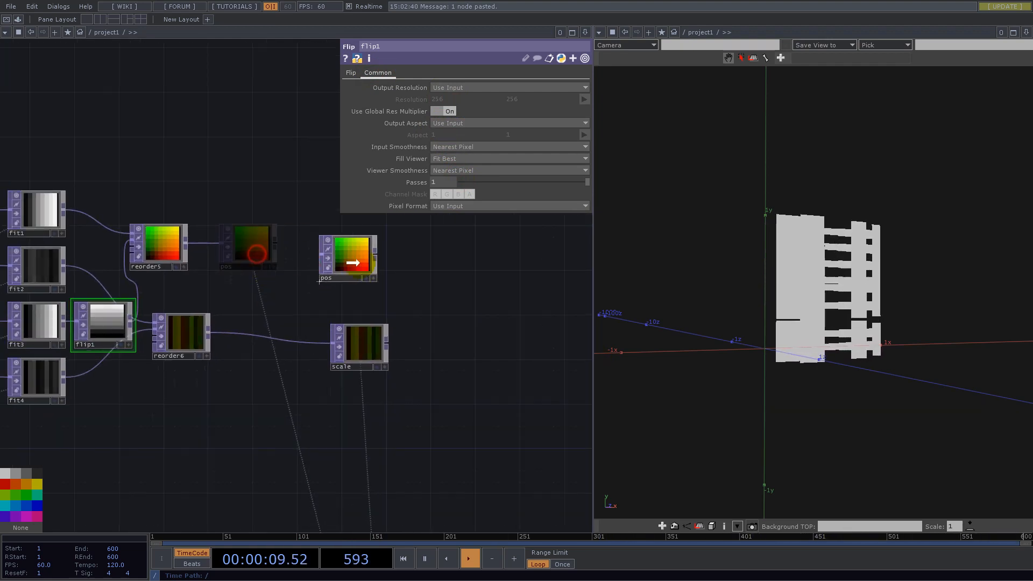
pyautogui.moveTo(160, 243); pyautogui.dragTo(232, 272)
pyautogui.click(188, 332)
pyautogui.moveTo(205, 340); pyautogui.dragTo(253, 361)
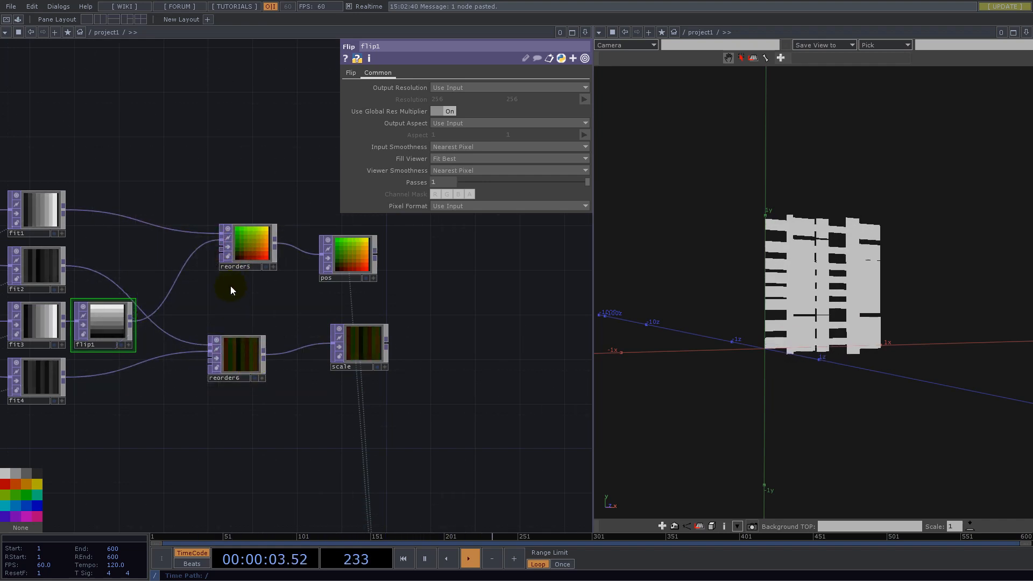
# - Duplicate flip1, wire the copy between fit4 and reorder6, and place it beneath flip1
pyautogui.moveTo(228, 291); pyautogui.dragTo(411, 299)
pyautogui.click(289, 343)
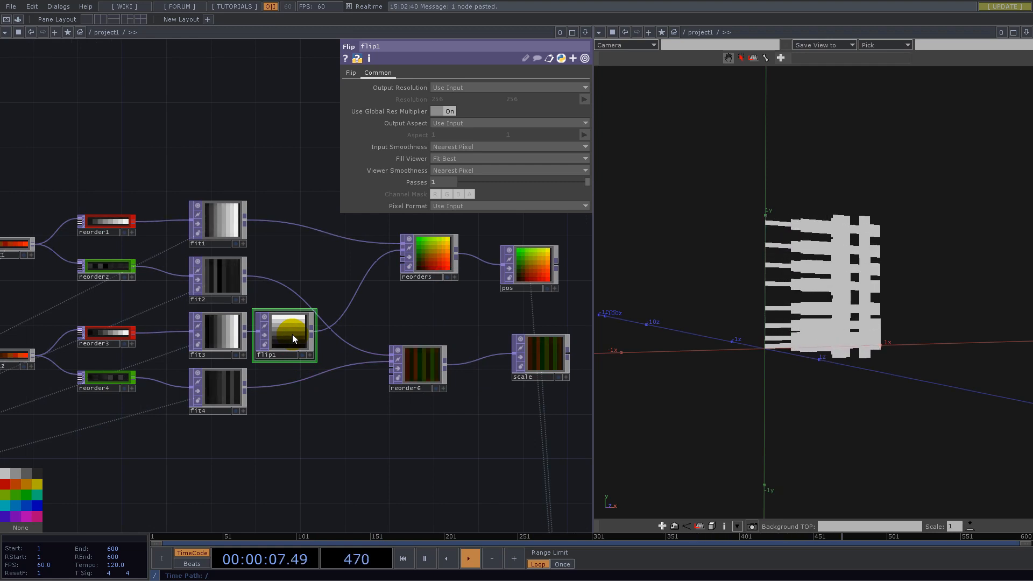
pyautogui.hotkey('ctrl', 'v')
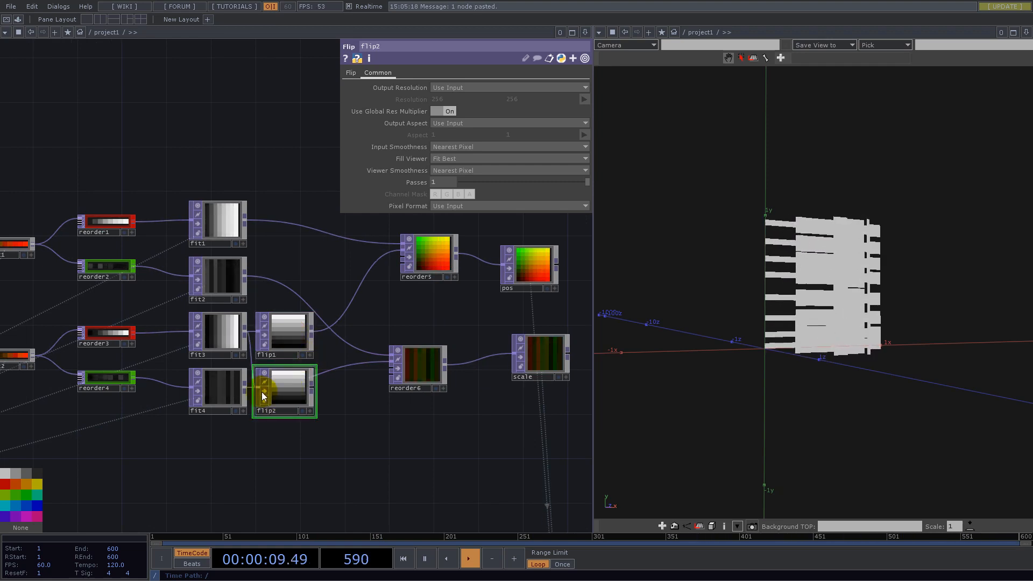
pyautogui.moveTo(284, 397); pyautogui.dragTo(316, 430)
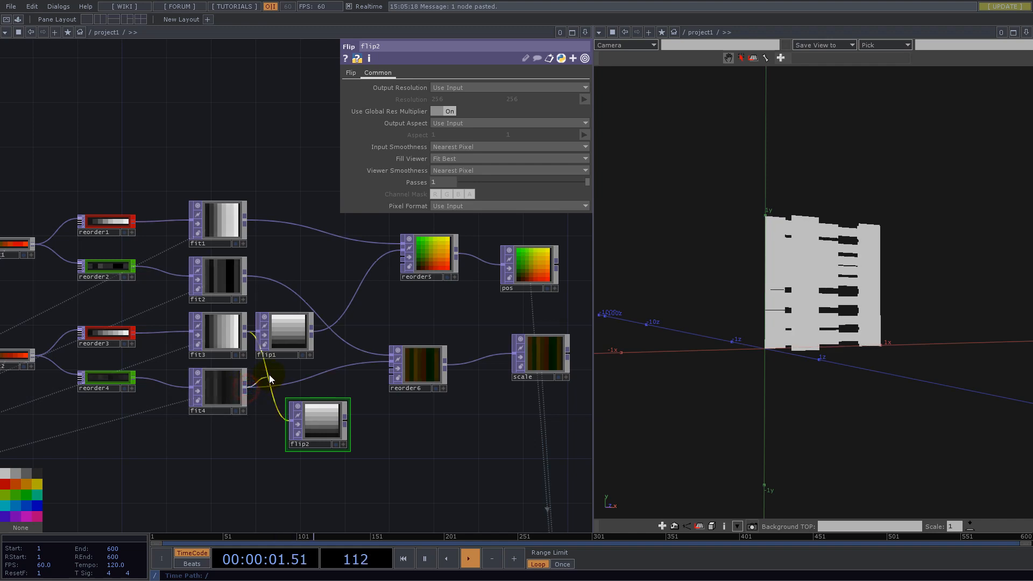
pyautogui.click(290, 420)
pyautogui.click(346, 423)
pyautogui.click(347, 371)
pyautogui.moveTo(323, 421); pyautogui.dragTo(301, 387)
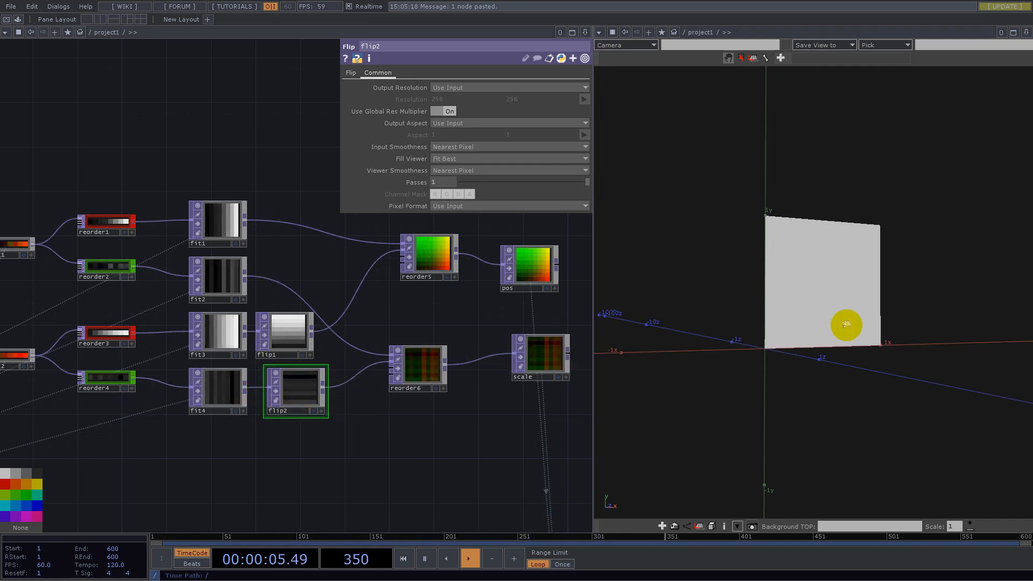
# - Orbit the geometry viewer to face the lattice more directly and display the instances as wireframe
pyautogui.moveTo(837, 301); pyautogui.dragTo(761, 327)
pyautogui.moveTo(312, 432); pyautogui.dragTo(278, 427)
pyautogui.moveTo(323, 355); pyautogui.dragTo(351, 337)
pyautogui.scroll(-3, 352, 393)
pyautogui.scroll(-3, 352, 393)
pyautogui.moveTo(406, 373); pyautogui.dragTo(390, 313)
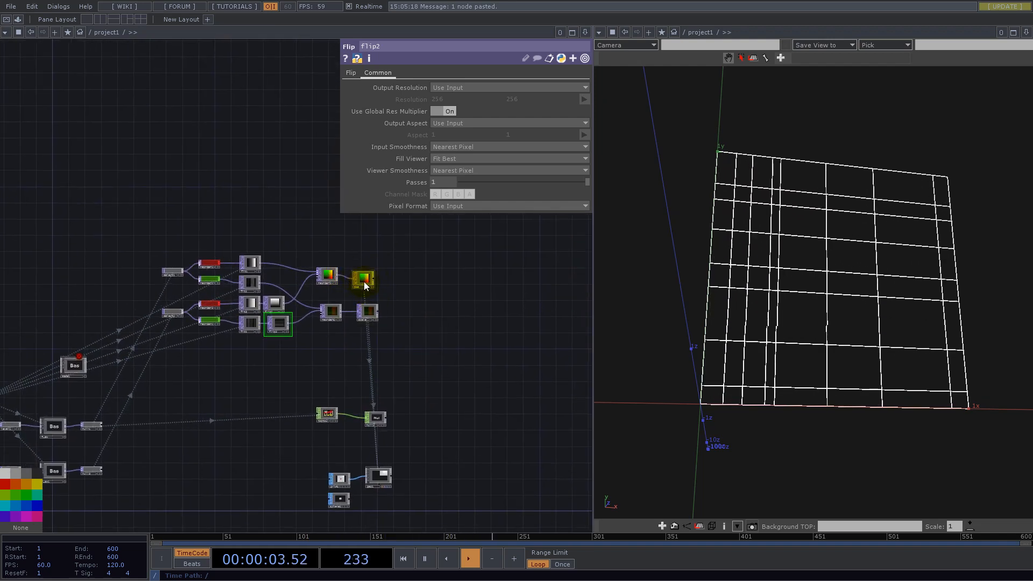
# - Line up pos and scale in one column, level with reorder5 and reorder6, and inspect the scale texture up close
pyautogui.moveTo(452, 293); pyautogui.dragTo(437, 338)
pyautogui.scroll(4, 363, 301)
pyautogui.scroll(2, 363, 303)
pyautogui.moveTo(434, 422); pyautogui.dragTo(410, 358)
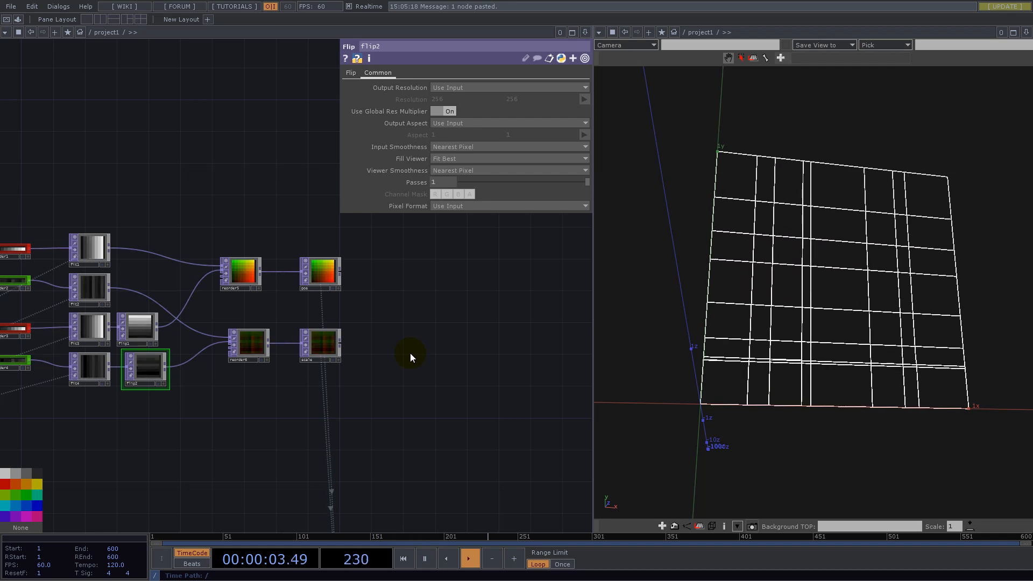
pyautogui.scroll(6, 317, 355)
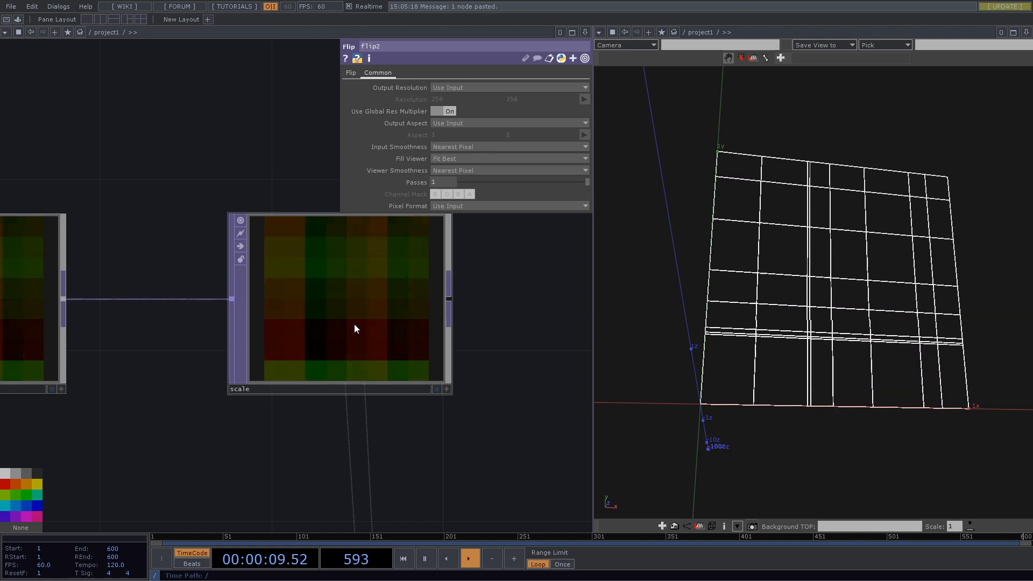
pyautogui.scroll(-6, 354, 324)
pyautogui.moveTo(437, 304); pyautogui.dragTo(399, 334)
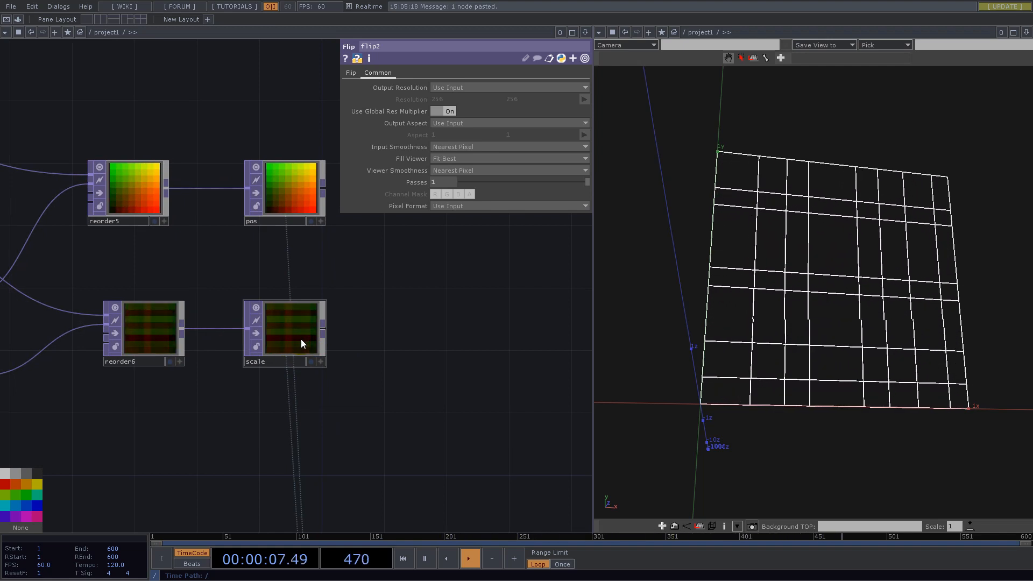
# - Add a Select TOP below scale and set its TOP reference to scale
pyautogui.click(423, 314)
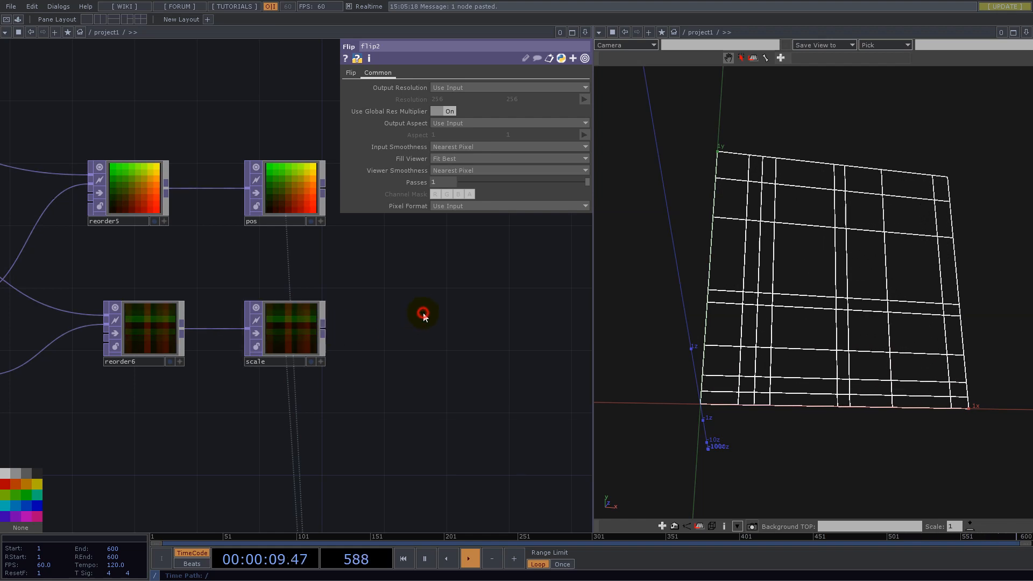
pyautogui.press('Tab')
pyautogui.write('sel')
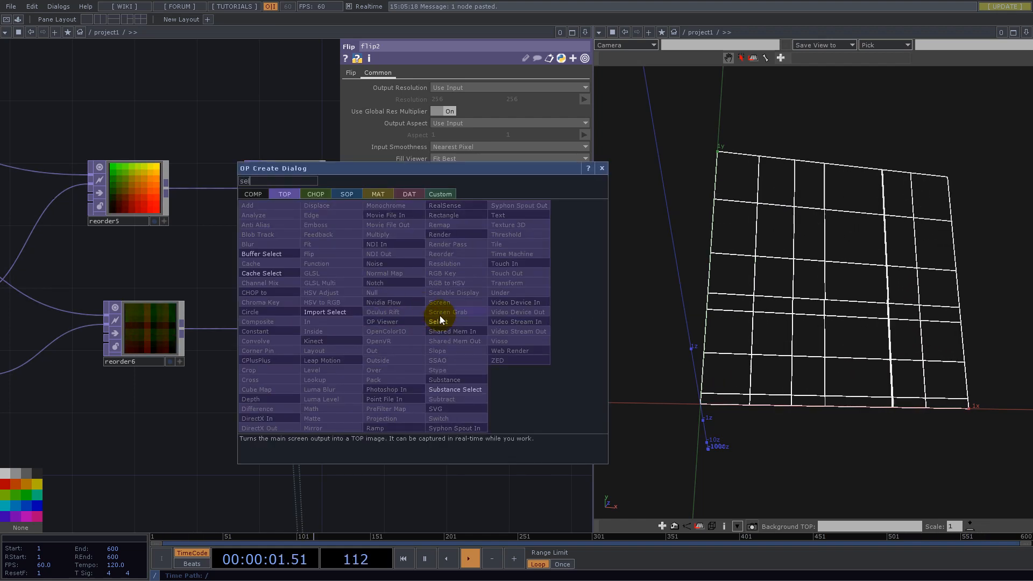
pyautogui.click(443, 321)
pyautogui.scroll(-5, 301, 394)
pyautogui.click(271, 415)
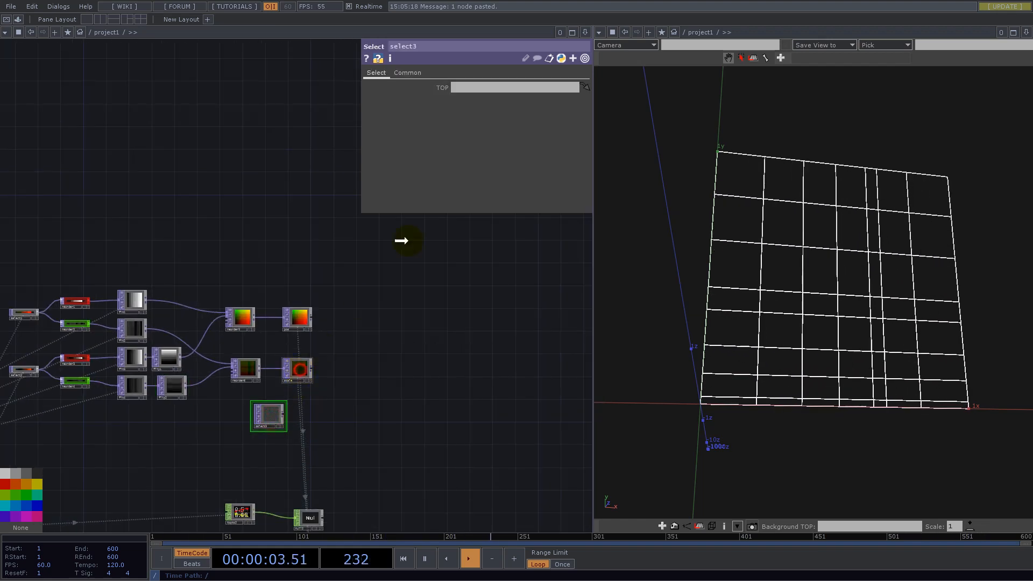
pyautogui.moveTo(297, 369); pyautogui.dragTo(460, 87)
pyautogui.scroll(3, 258, 468)
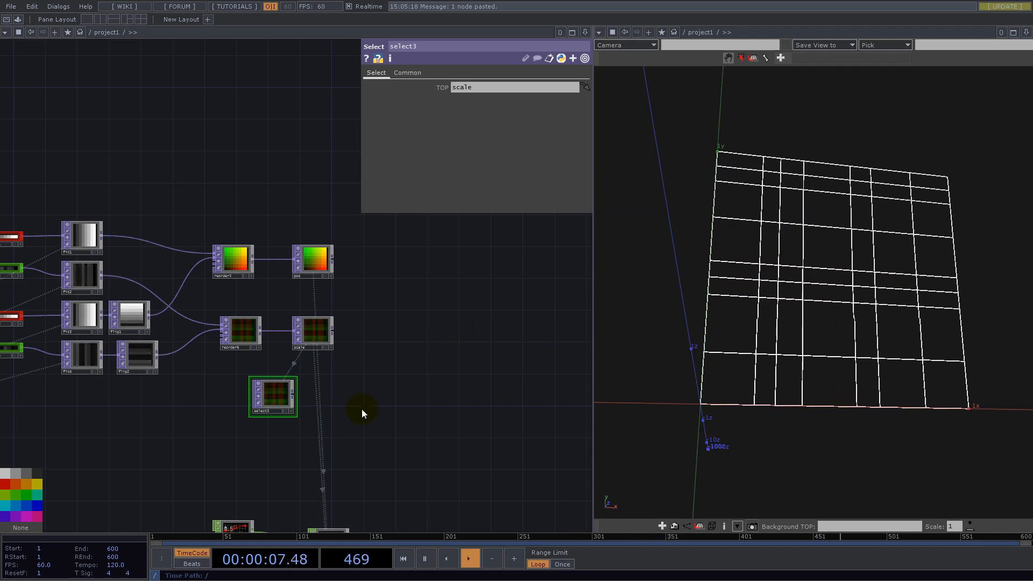
# - Append a Math TOP to the output of select3 and place it alongside
pyautogui.scroll(4, 276, 419)
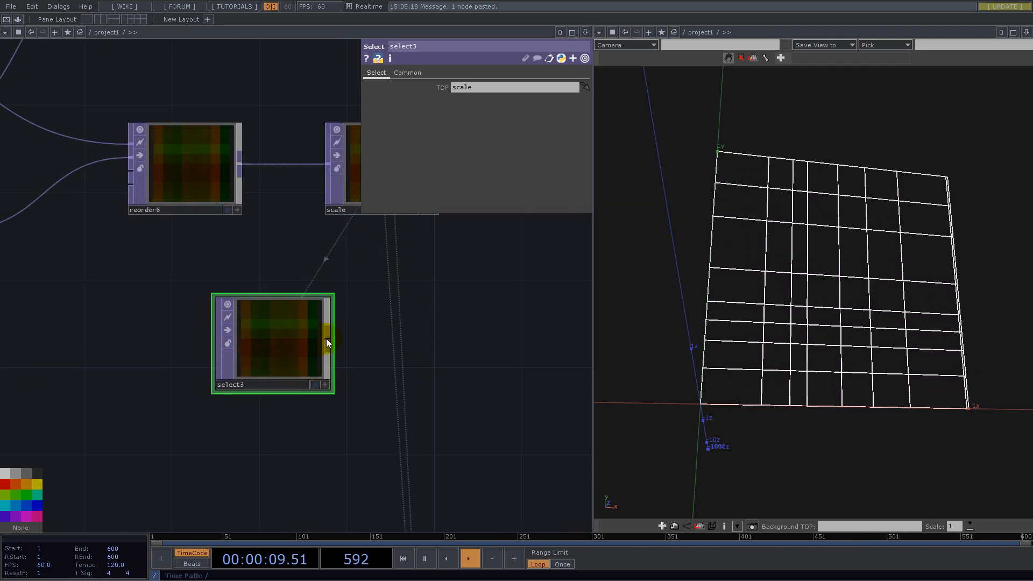
pyautogui.rightClick(327, 341)
pyautogui.write('maty')
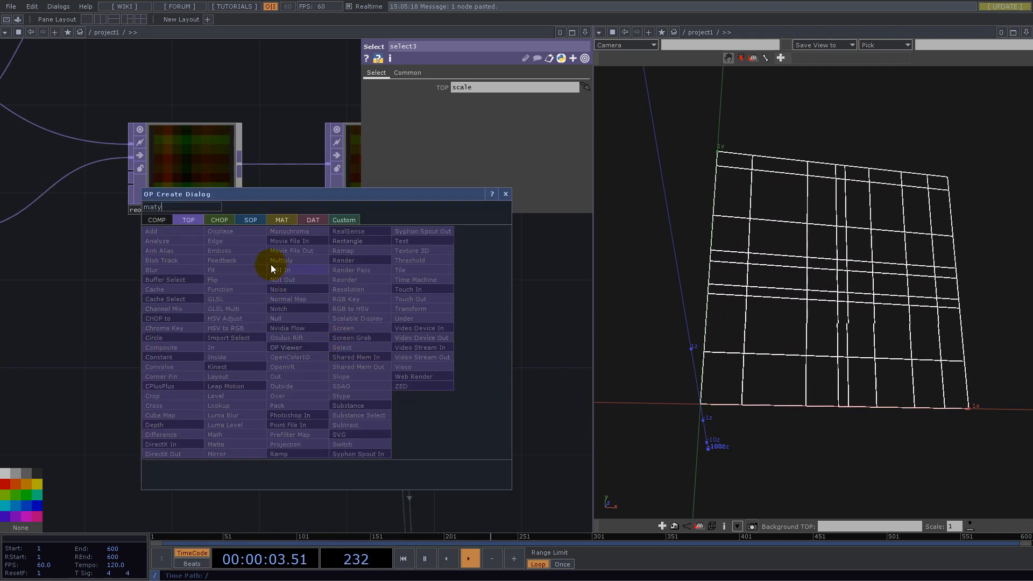
pyautogui.press('BackSpace')
pyautogui.write('h')
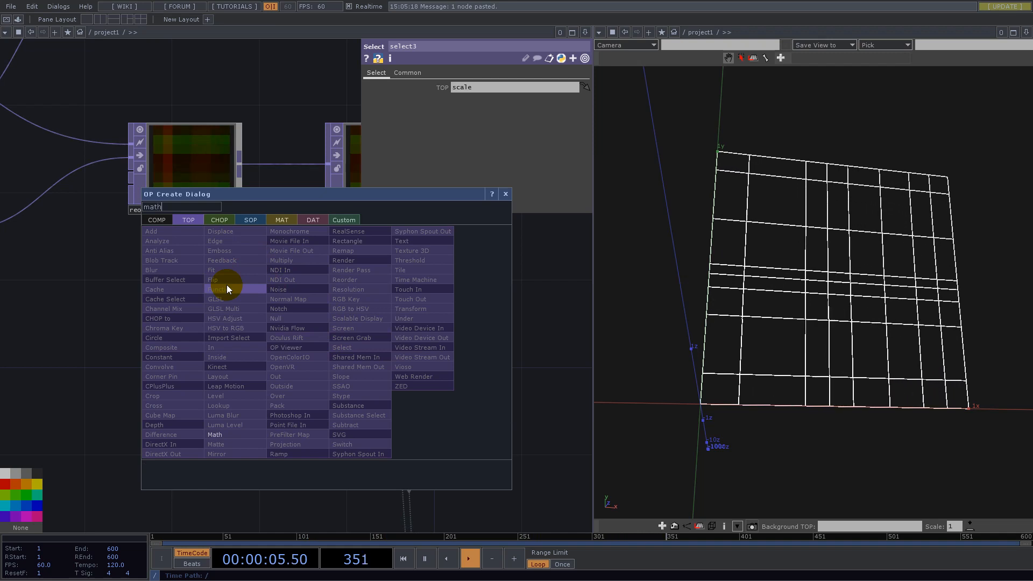
pyautogui.click(218, 434)
pyautogui.click(418, 347)
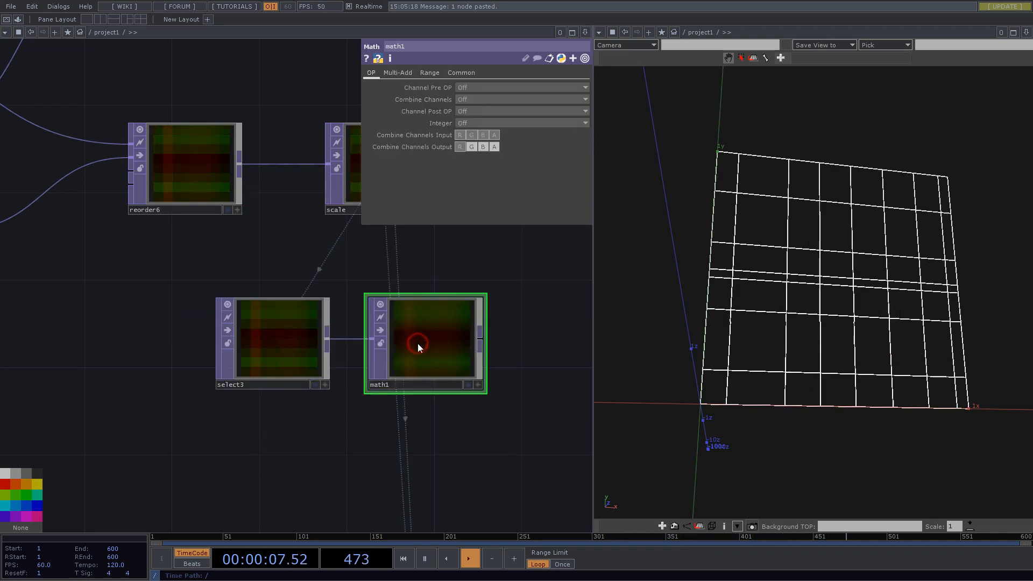
# - Set math1's Combine Channels to Multiply and limit the combined input channels to R and G
pyautogui.click(472, 100)
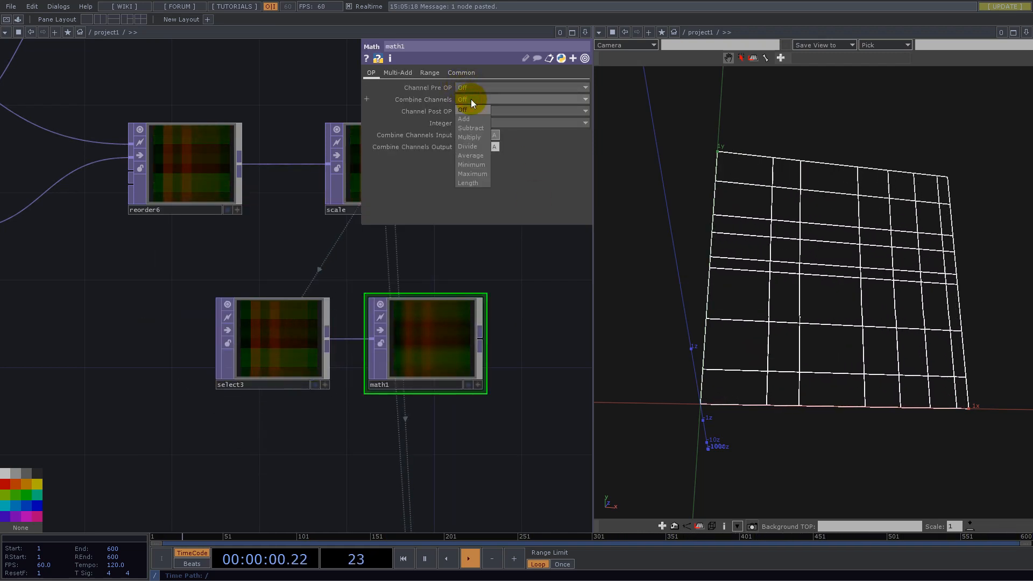
pyautogui.click(476, 136)
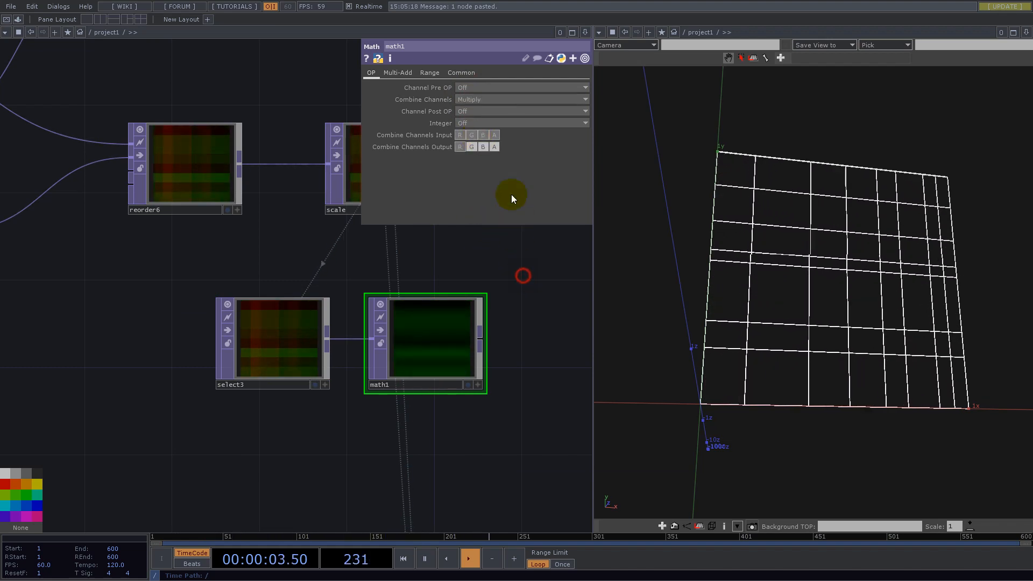
pyautogui.click(495, 135)
pyautogui.moveTo(530, 323); pyautogui.dragTo(430, 347)
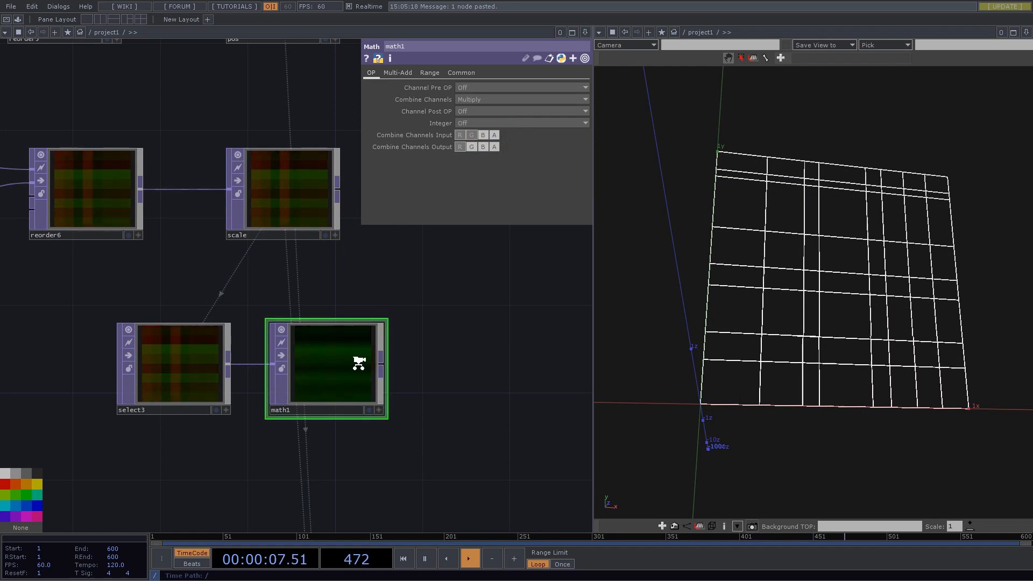
# - Set math1's Input Smoothness and Viewer Smoothness to Nearest Pixel
pyautogui.scroll(-5, 358, 362)
pyautogui.click(460, 72)
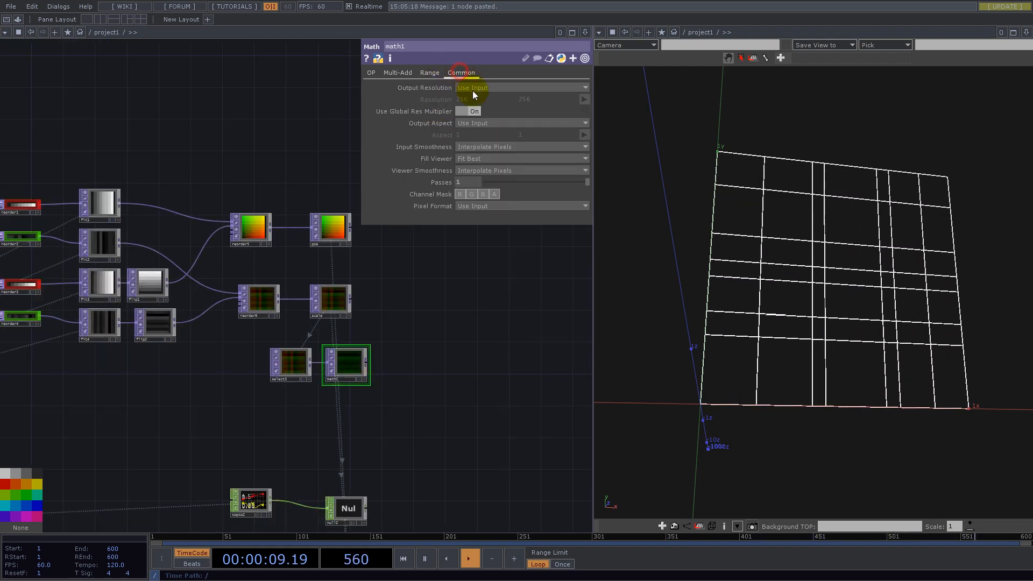
pyautogui.click(484, 146)
pyautogui.click(487, 157)
pyautogui.click(487, 171)
pyautogui.click(487, 181)
# - Append a Null TOP to math1's output, leaving some space between the two nodes
pyautogui.rightClick(367, 361)
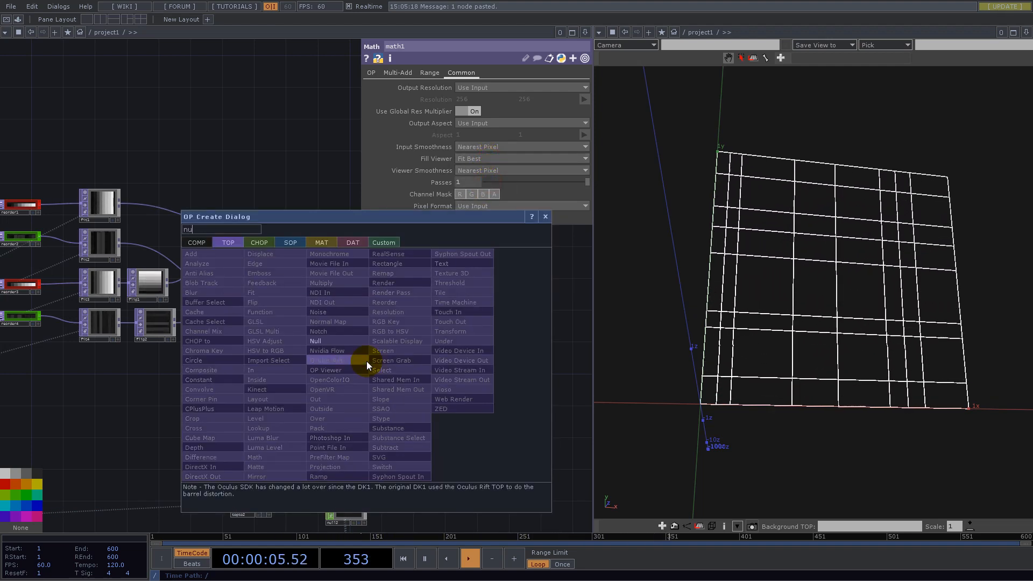
pyautogui.click(342, 341)
pyautogui.click(427, 361)
pyautogui.scroll(5, 350, 363)
pyautogui.scroll(-5, 256, 364)
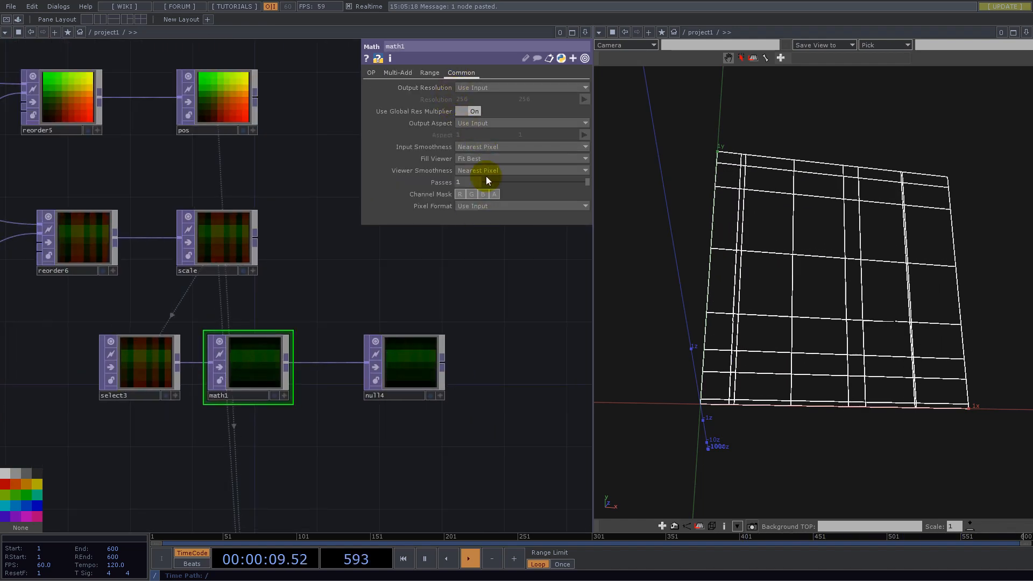
# - Set math1's Pixel Format to 32-bit float (Mono) and turn off select3's node viewer
pyautogui.click(502, 206)
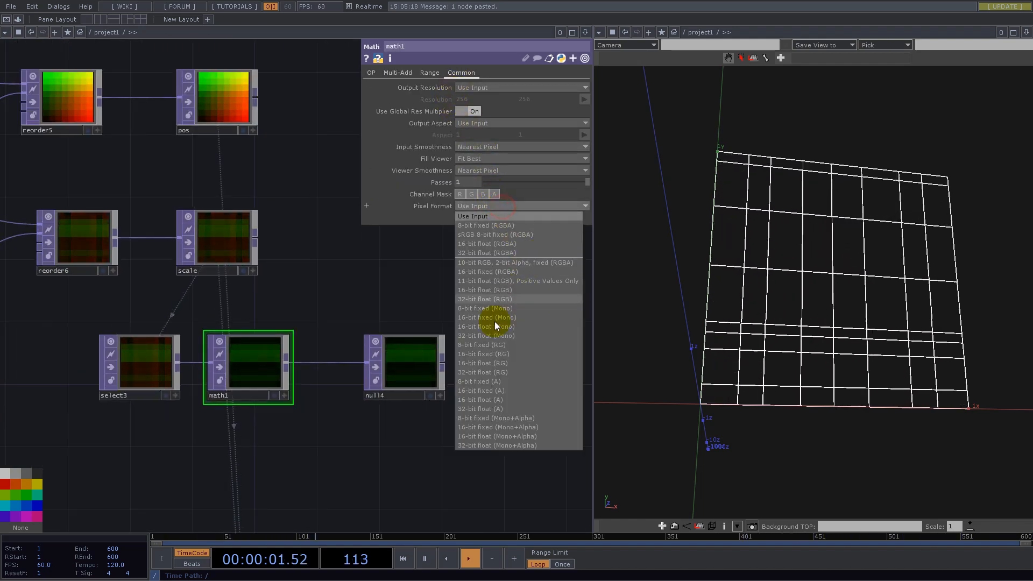
pyautogui.click(491, 342)
pyautogui.click(110, 343)
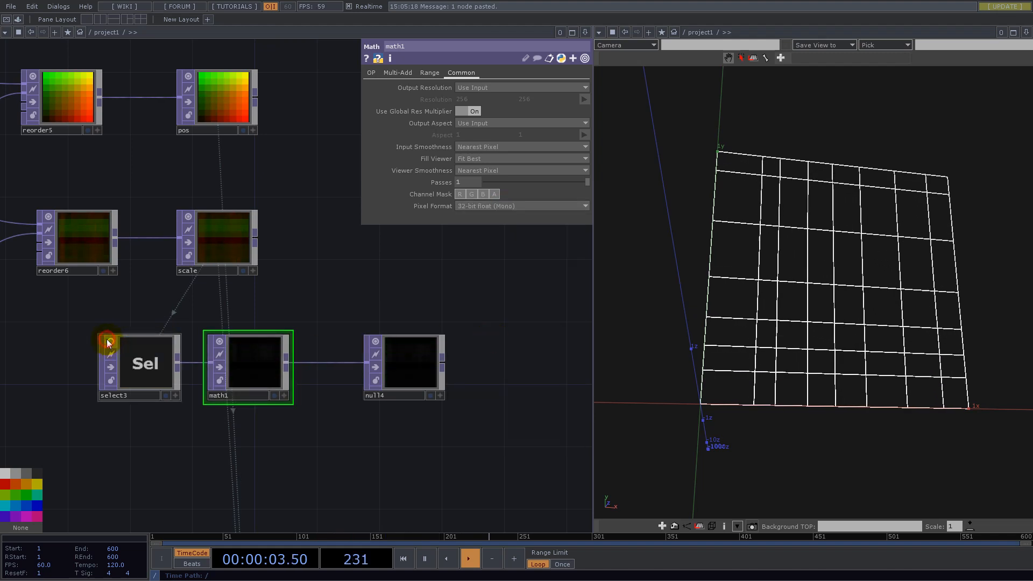
# - Move null4 farther away, insert a Noise TOP between math1 and null4, and also wire math1 into the noise's second input
pyautogui.moveTo(418, 366); pyautogui.dragTo(539, 362)
pyautogui.moveTo(440, 280); pyautogui.dragTo(276, 230)
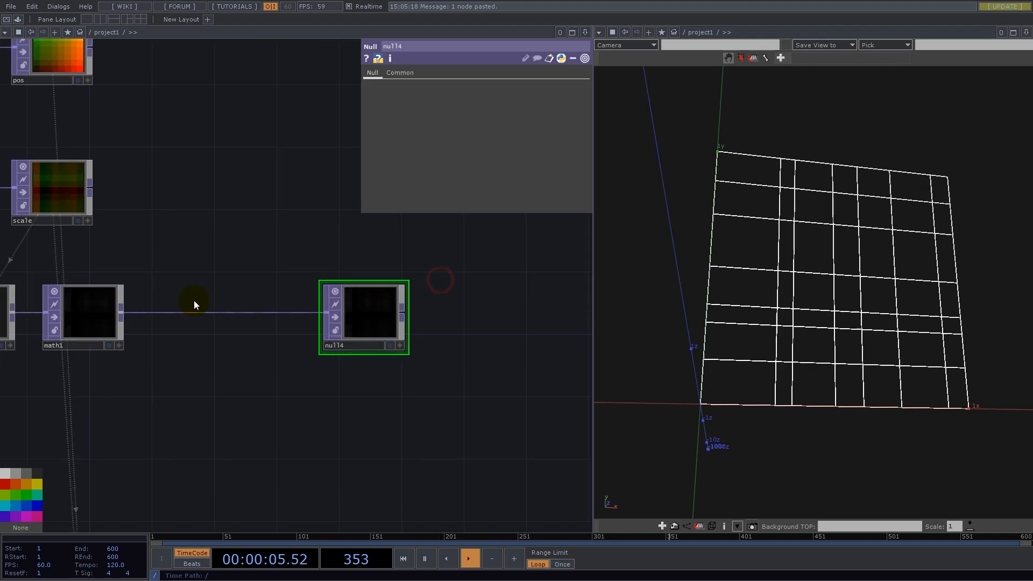
pyautogui.rightClick(137, 312)
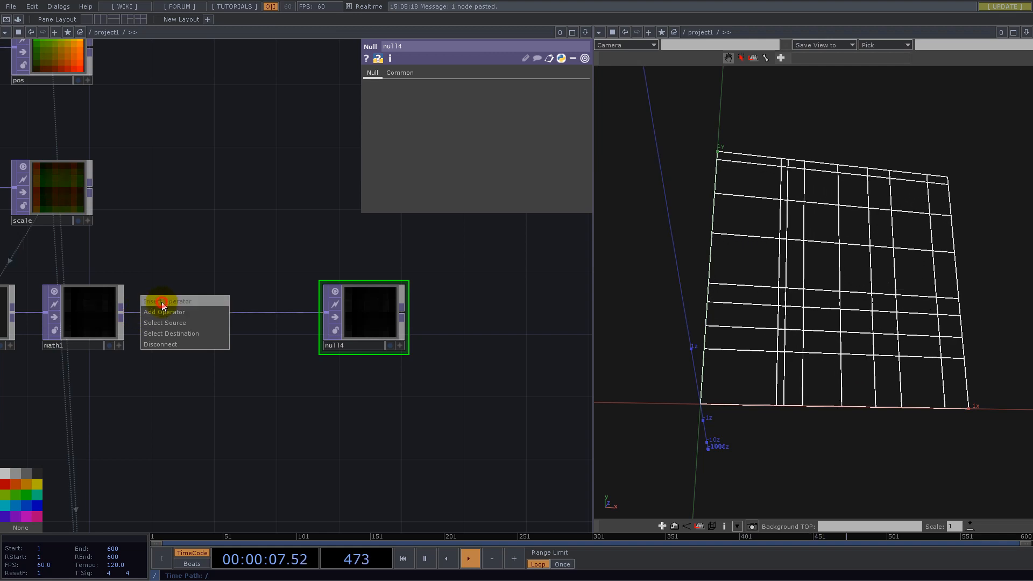
pyautogui.click(163, 302)
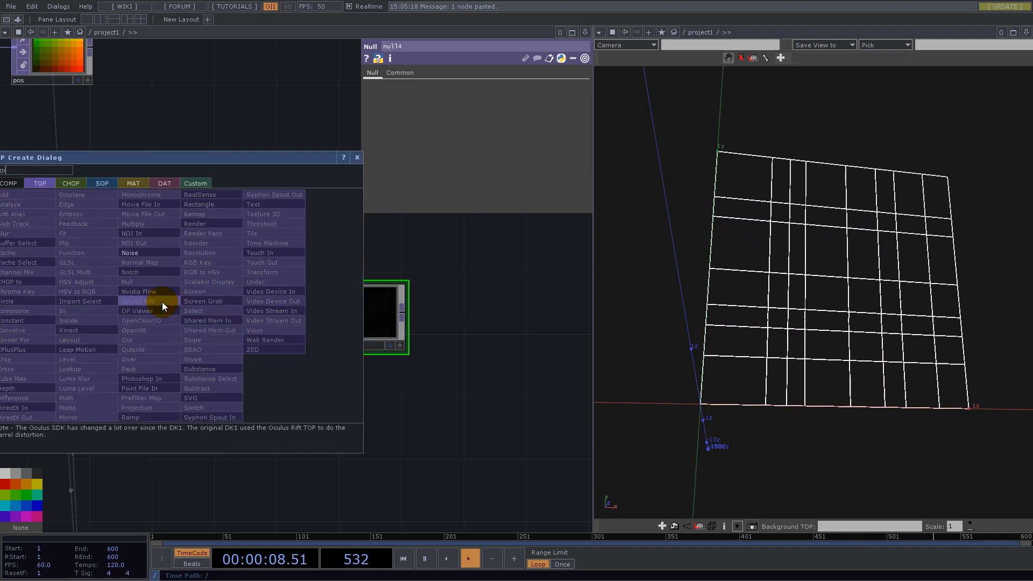
pyautogui.click(131, 251)
pyautogui.click(220, 331)
pyautogui.moveTo(124, 310); pyautogui.dragTo(198, 320)
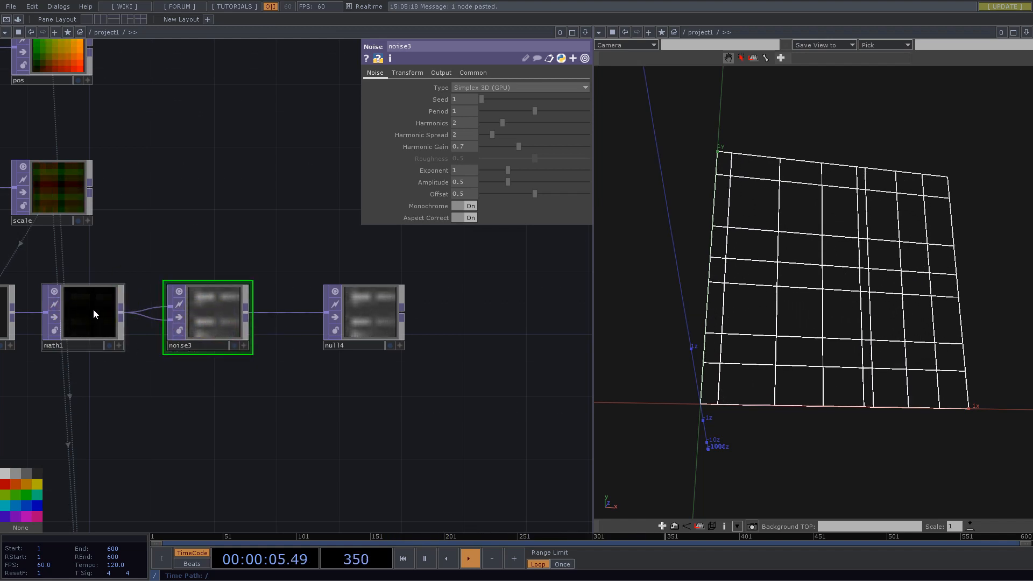
# - Turn off Monochrome on noise3, then set its Pixel Format to 32-bit float (RGBA) and Viewer Smoothness to Nearest Pixel
pyautogui.click(464, 206)
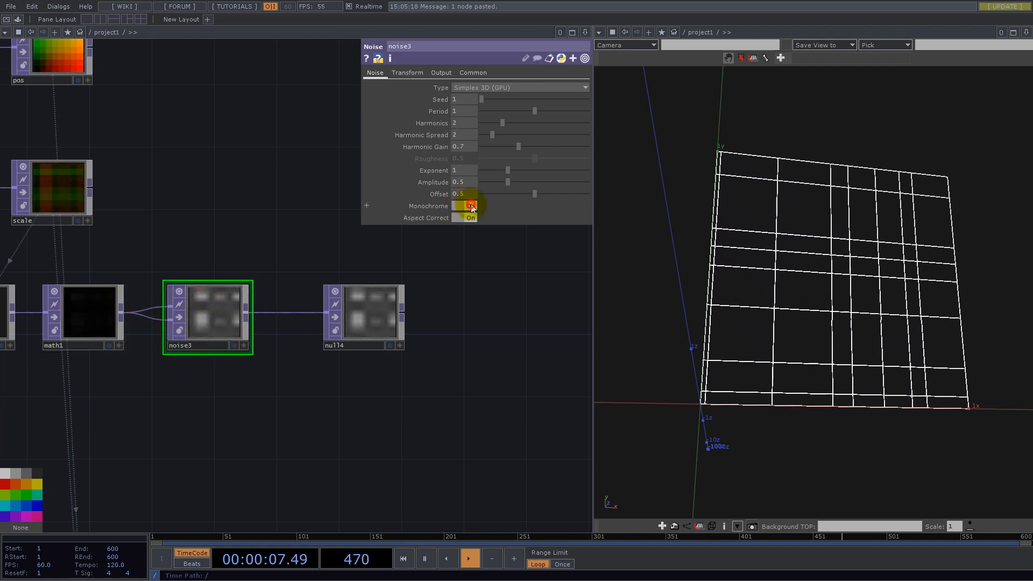
pyautogui.click(473, 72)
pyautogui.click(498, 170)
pyautogui.click(496, 170)
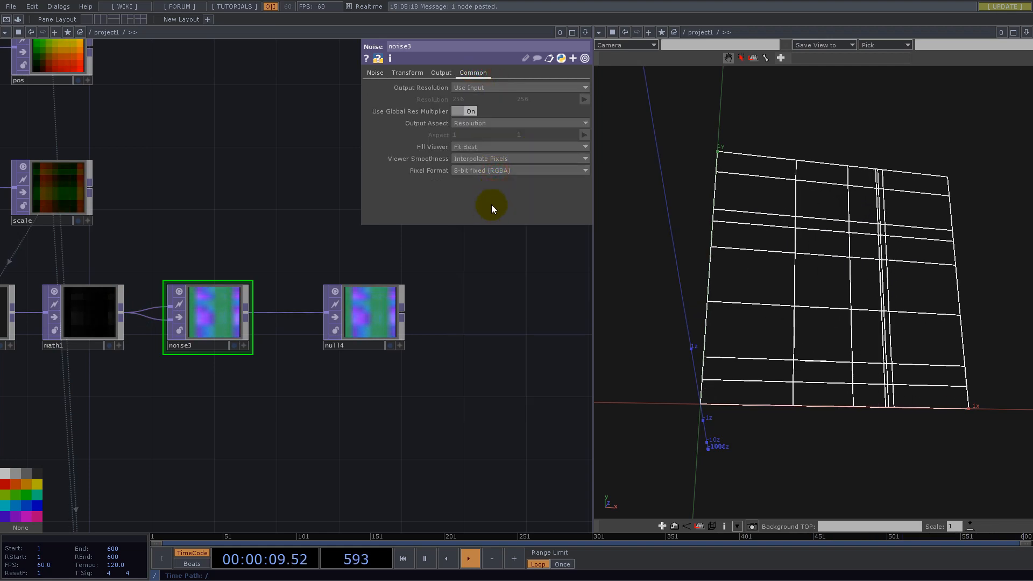
pyautogui.click(484, 170)
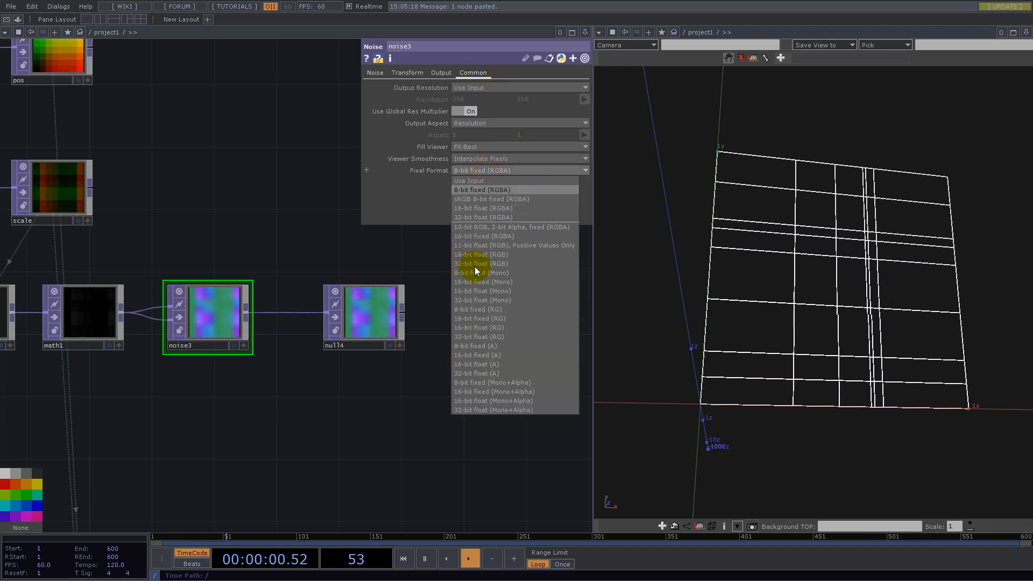
pyautogui.click(477, 217)
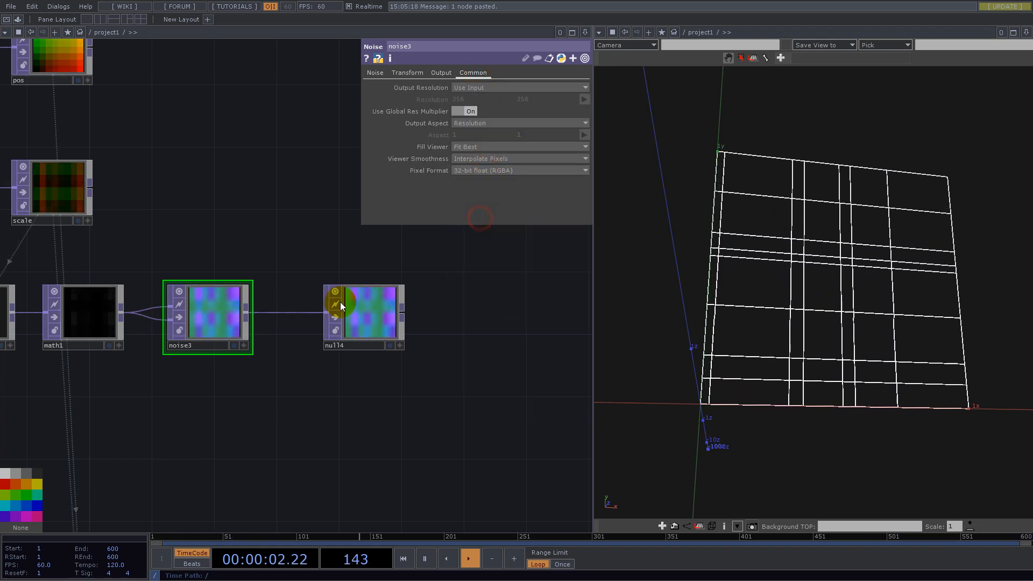
pyautogui.click(480, 160)
pyautogui.click(479, 168)
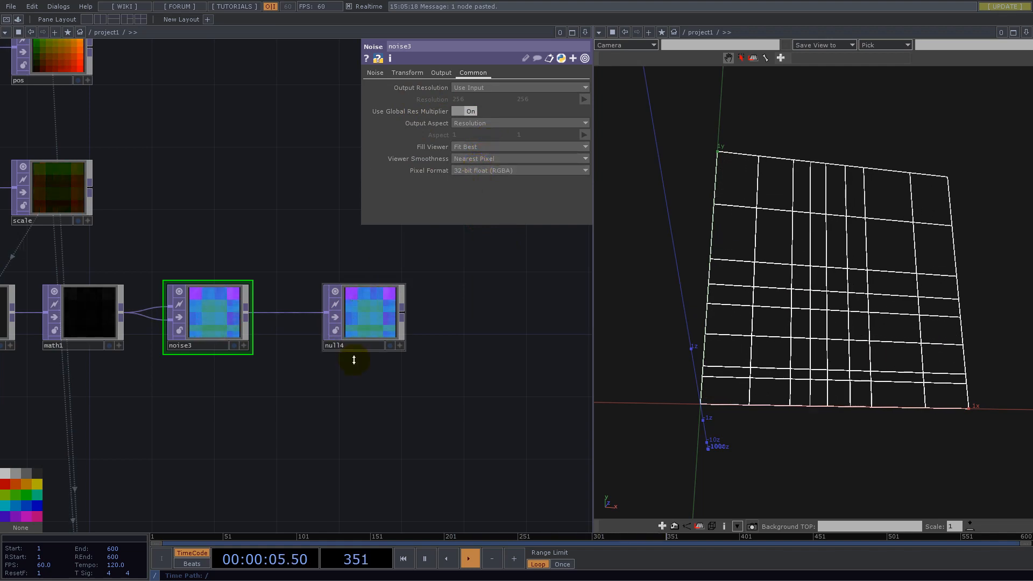
# - Set geo1's instance Color OP to null4 and map the R, G and B color channels to r, g and b
pyautogui.scroll(-5, 398, 409)
pyautogui.click(315, 430)
pyautogui.moveTo(293, 325); pyautogui.dragTo(189, 334)
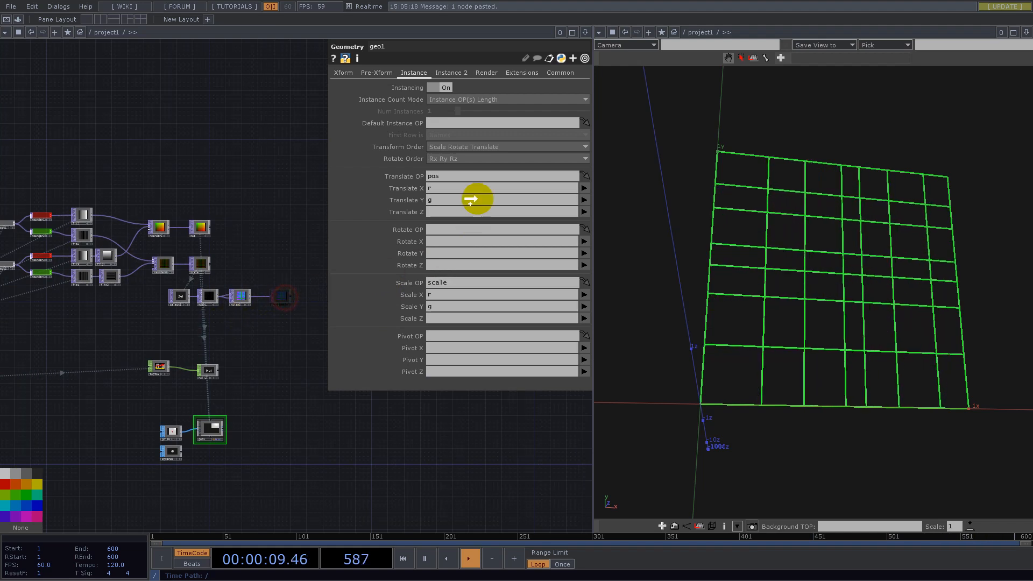
pyautogui.moveTo(457, 76); pyautogui.dragTo(469, 295)
pyautogui.click(584, 306)
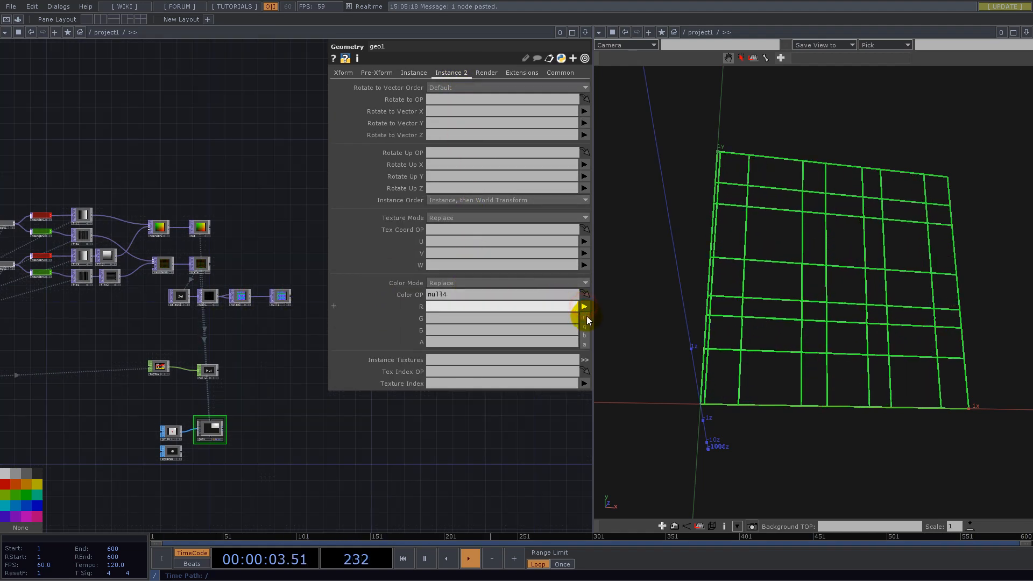
pyautogui.click(583, 318)
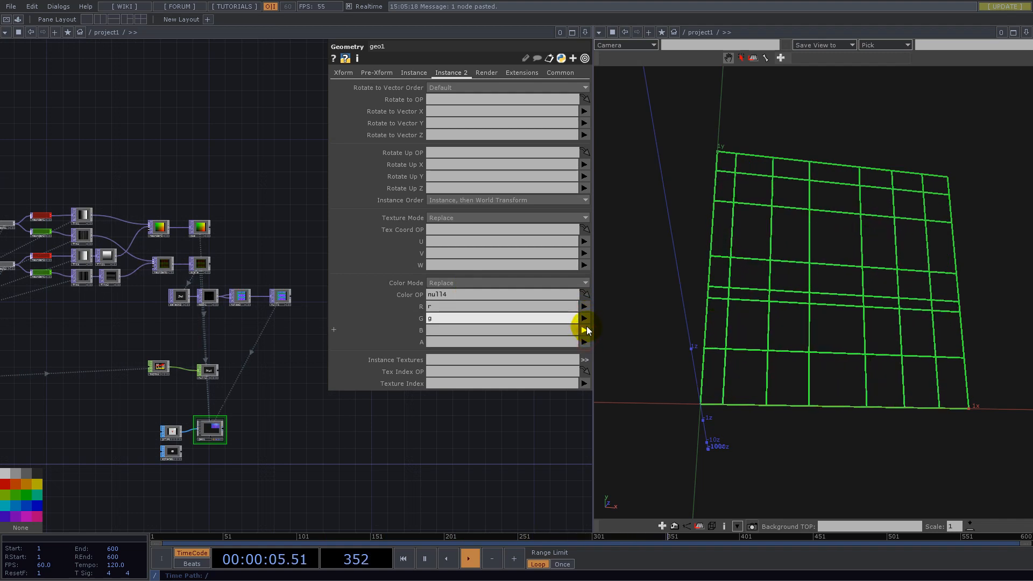
pyautogui.click(585, 330)
pyautogui.click(585, 359)
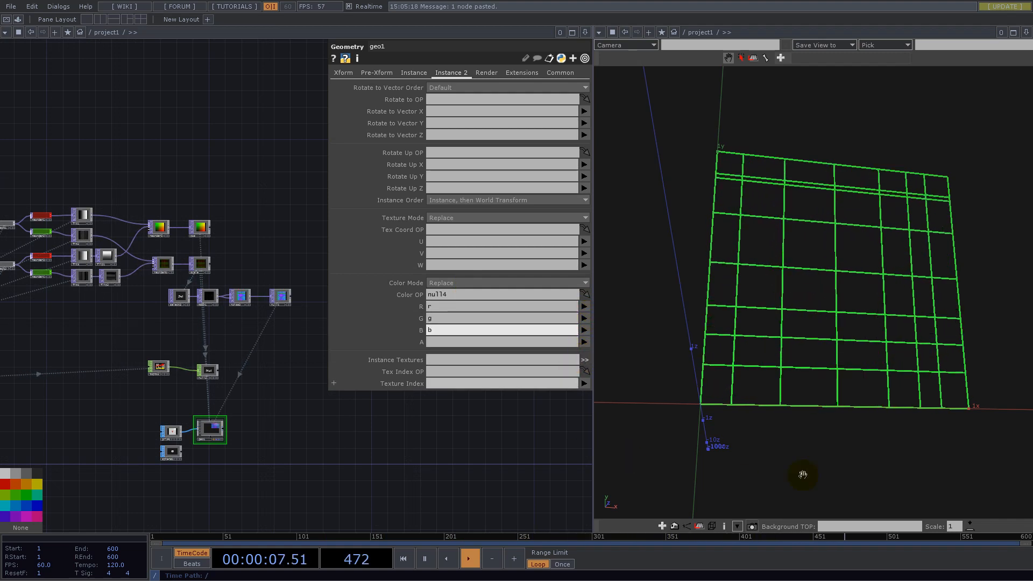
# - Switch the geometry viewer from wireframe to shaded display to inspect the colored instances
pyautogui.moveTo(850, 311); pyautogui.dragTo(813, 259)
pyautogui.click(467, 480)
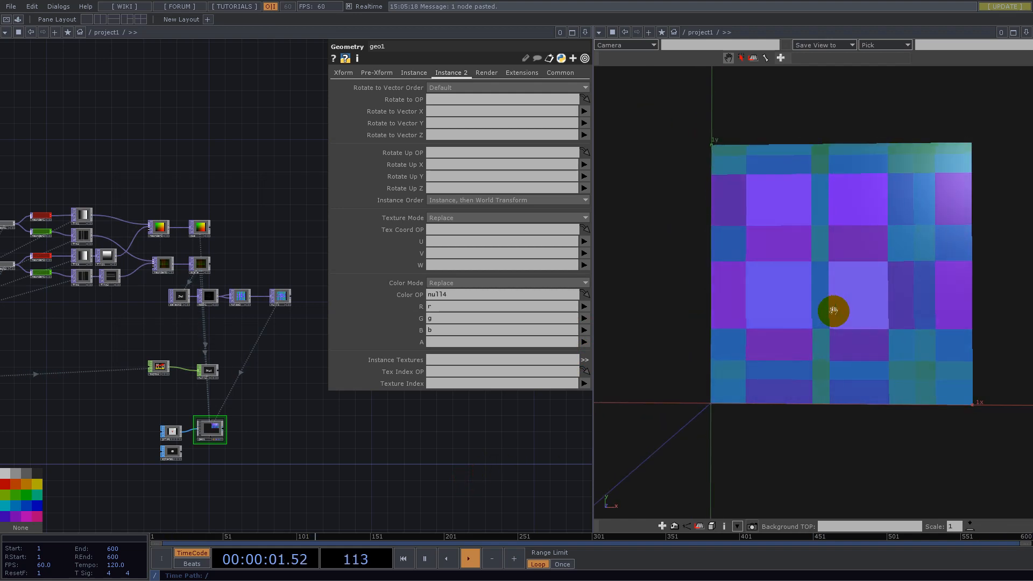
pyautogui.scroll(3, 883, 310)
pyautogui.moveTo(883, 310); pyautogui.dragTo(889, 316)
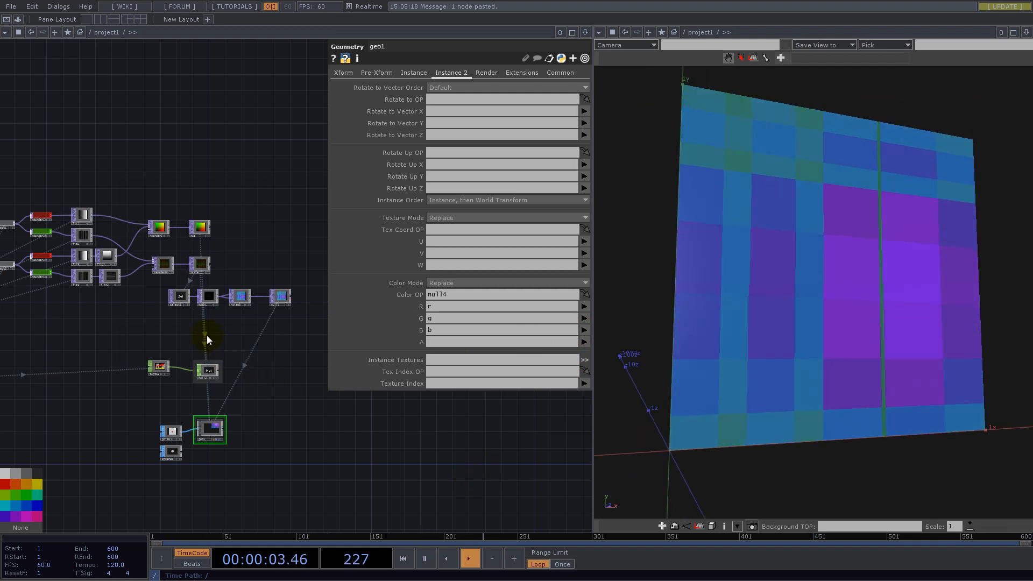
# - Set the count channel of constant1 to 32
pyautogui.moveTo(250, 237); pyautogui.dragTo(568, 443)
pyautogui.moveTo(143, 445); pyautogui.dragTo(261, 207)
pyautogui.scroll(4, 232, 324)
pyautogui.click(268, 319)
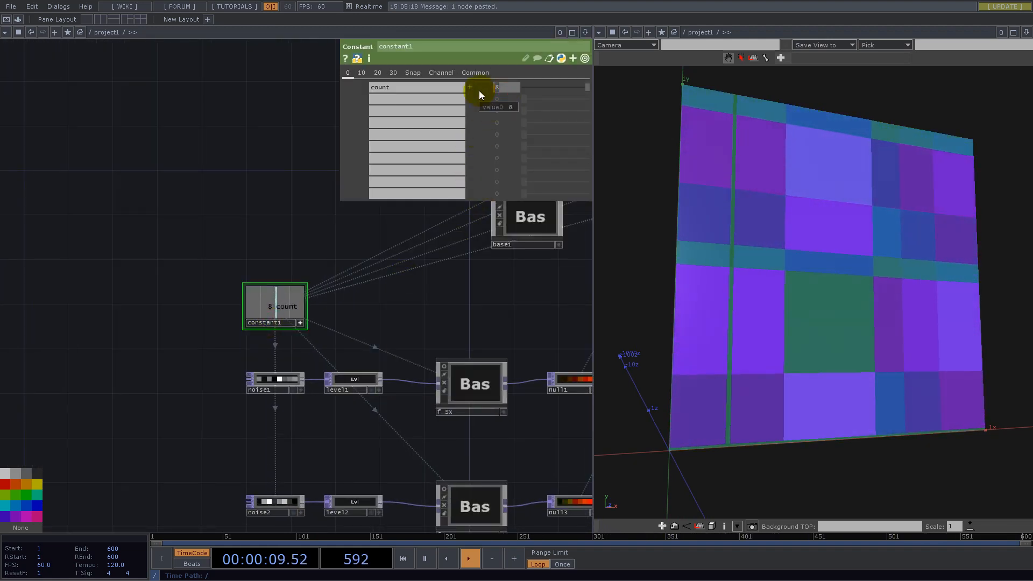
pyautogui.write('32')
pyautogui.press('Return')
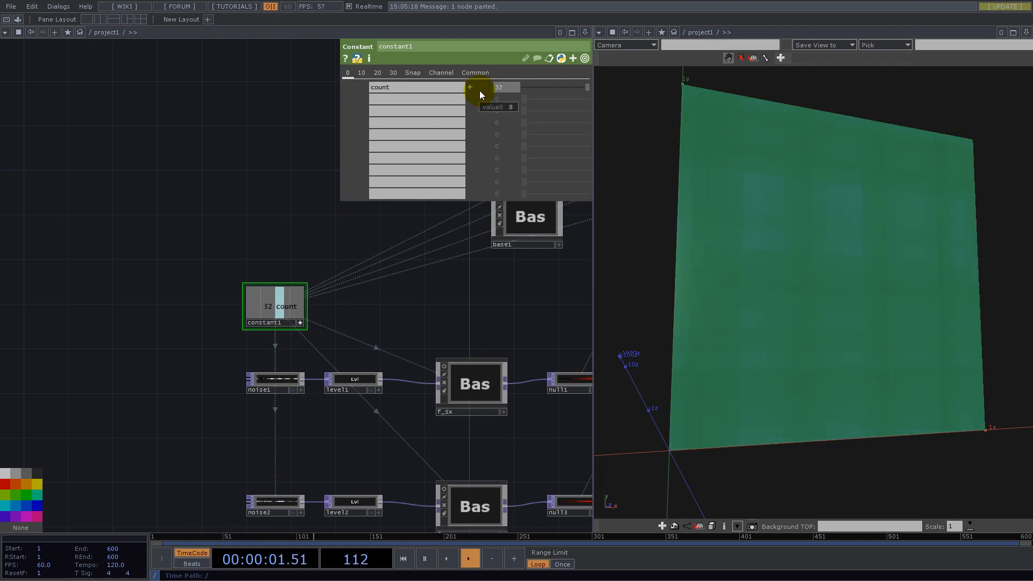
# - Disconnect math1 from the first input of noise3, keeping only the wire to its second input
pyautogui.moveTo(529, 327); pyautogui.dragTo(223, 299)
pyautogui.moveTo(749, 253); pyautogui.dragTo(794, 217)
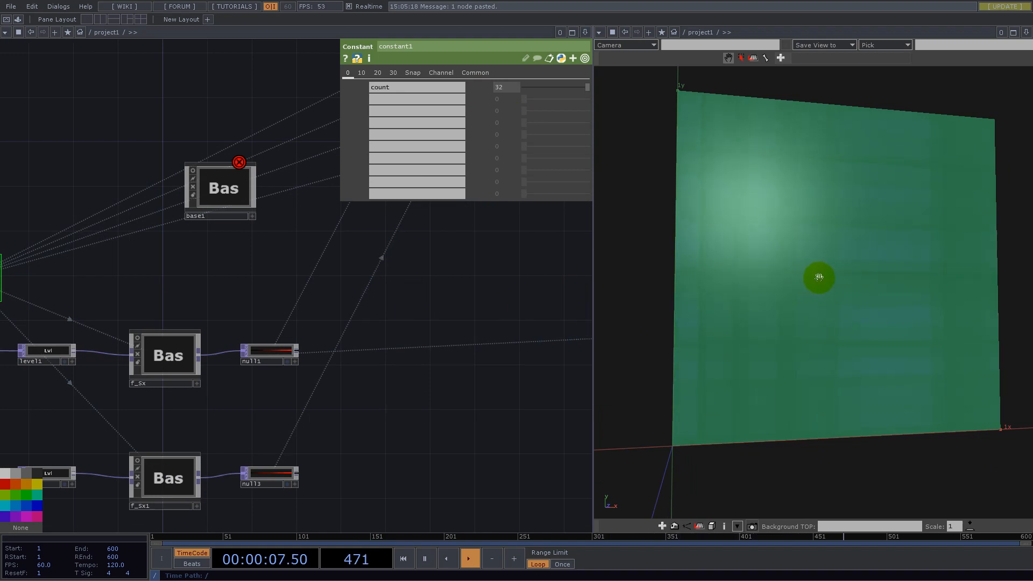
pyautogui.moveTo(411, 403); pyautogui.dragTo(219, 307)
pyautogui.moveTo(218, 338); pyautogui.dragTo(427, 332, button='middle')
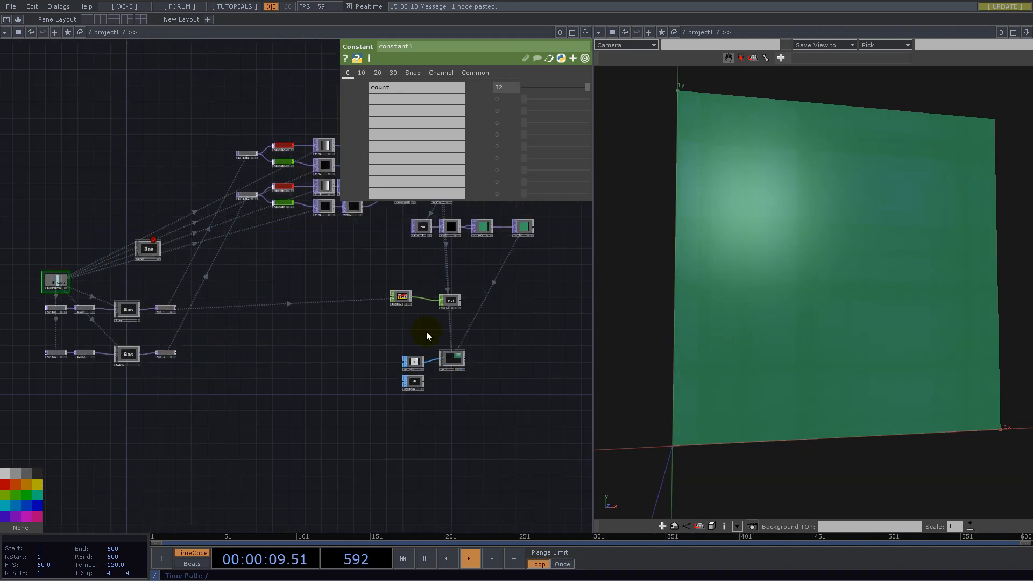
pyautogui.scroll(5, 462, 370)
pyautogui.scroll(5, 381, 339)
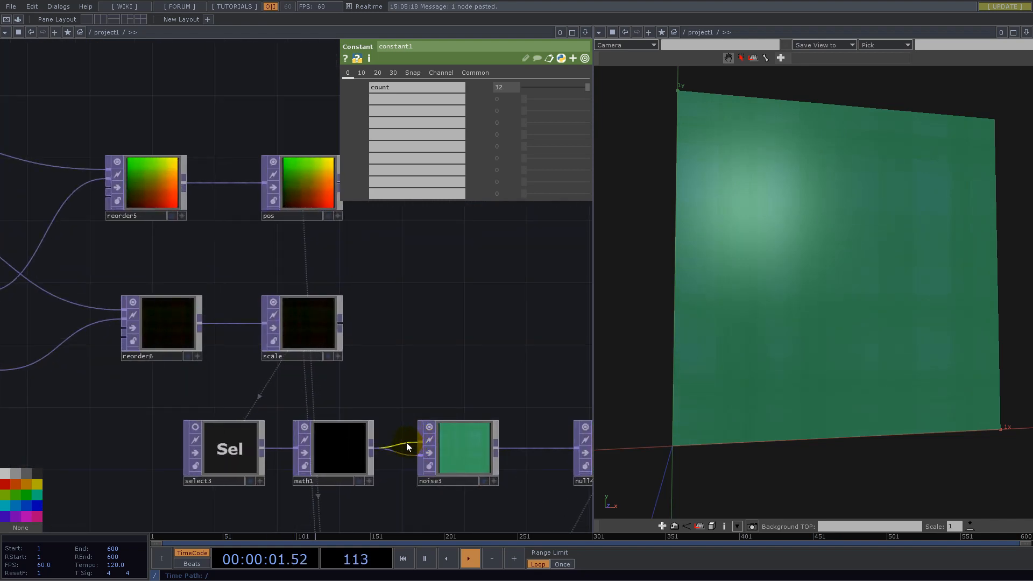
pyautogui.rightClick(405, 444)
pyautogui.click(427, 472)
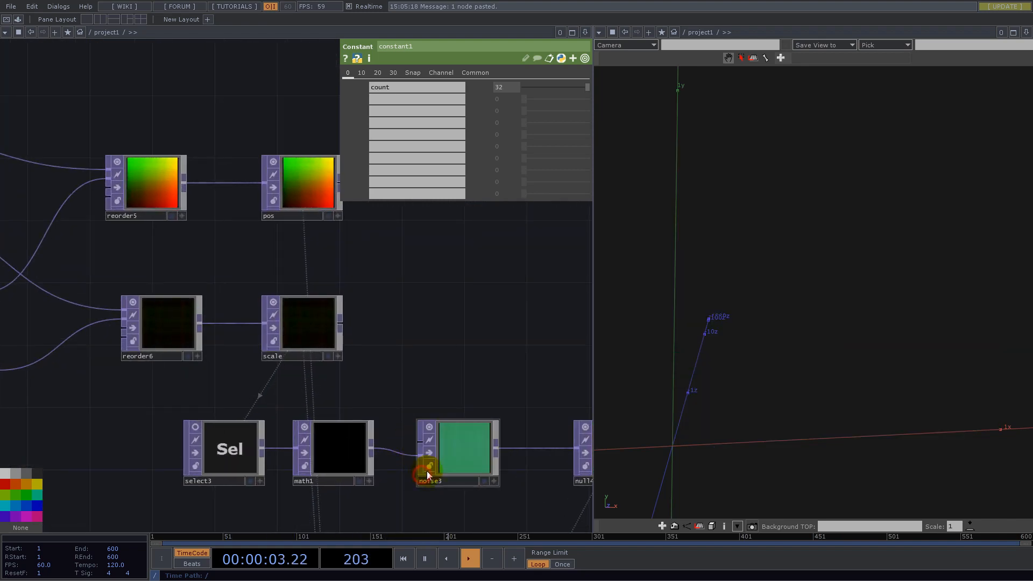
# - Select noise3, show its noise parameters, and reconnect math1 to its first input
pyautogui.click(460, 455)
pyautogui.click(375, 74)
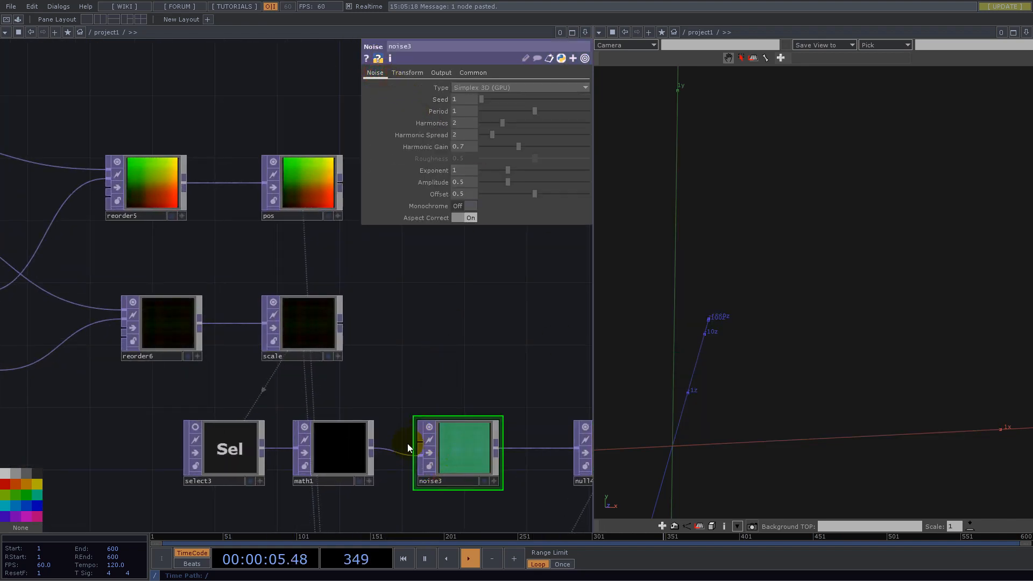
pyautogui.moveTo(395, 443); pyautogui.dragTo(420, 442)
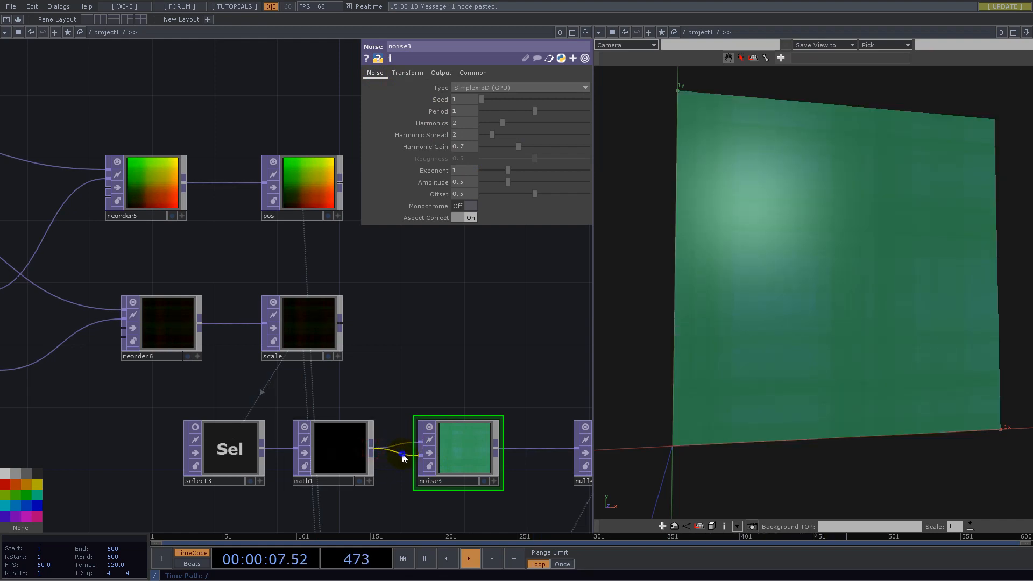
# - Disconnect math1 from noise3's second input and raise the noise Period to 2
pyautogui.rightClick(403, 453)
pyautogui.click(410, 486)
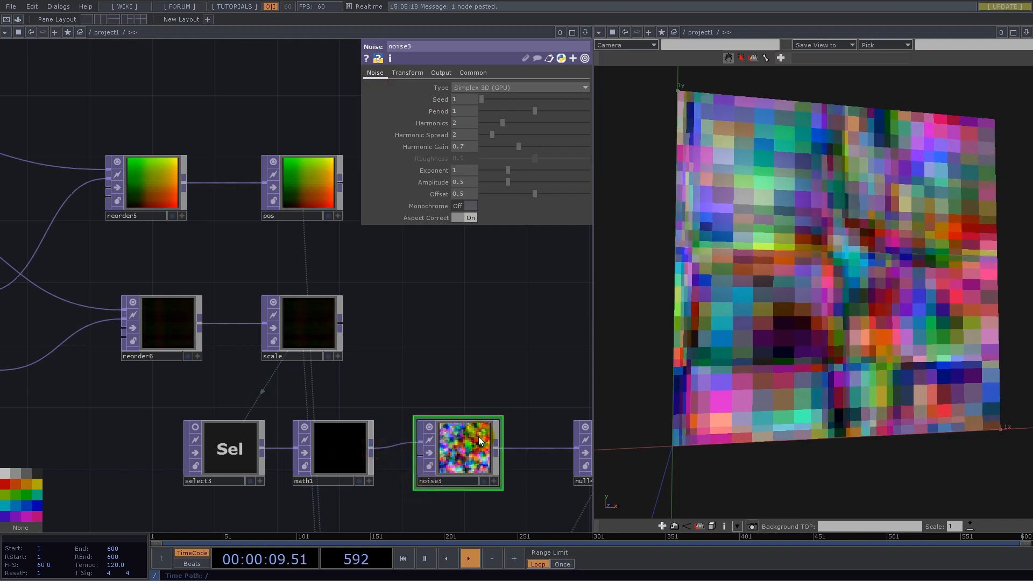
pyautogui.moveTo(352, 310); pyautogui.dragTo(174, 177, button='middle')
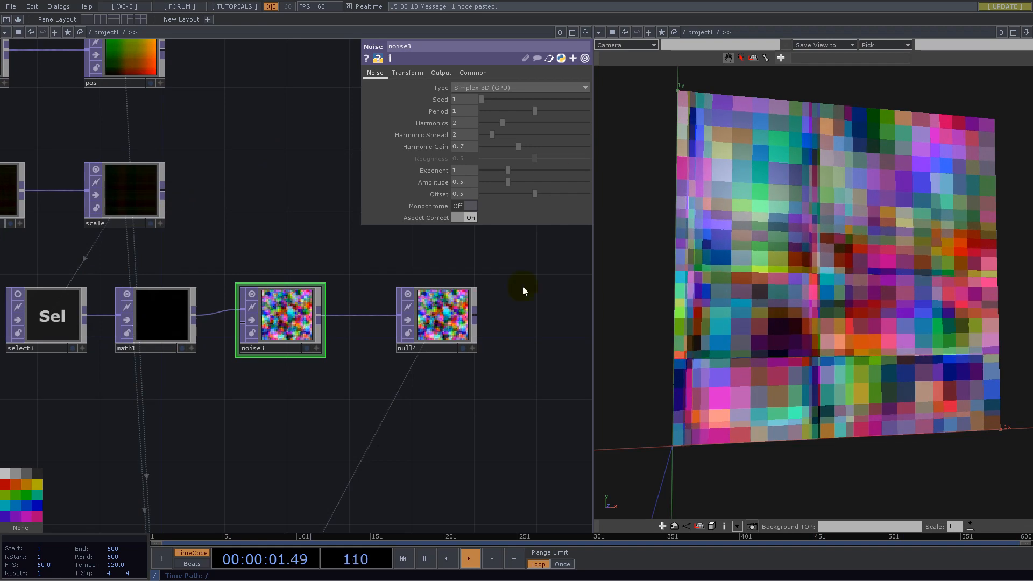
pyautogui.moveTo(534, 115); pyautogui.dragTo(590, 122)
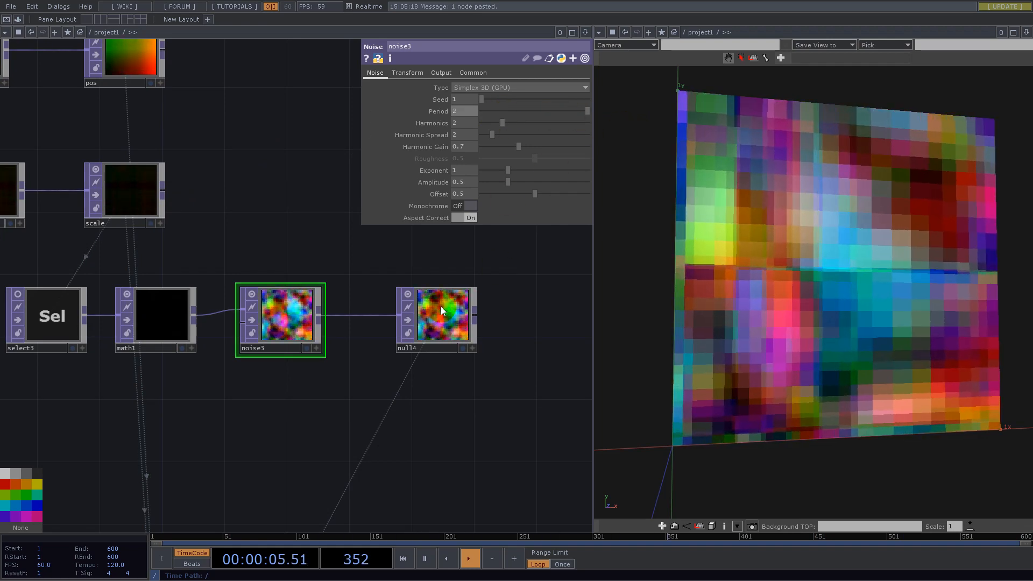
# - Set the transform Scale of noise3 to 0.2 on all three axes
pyautogui.click(418, 73)
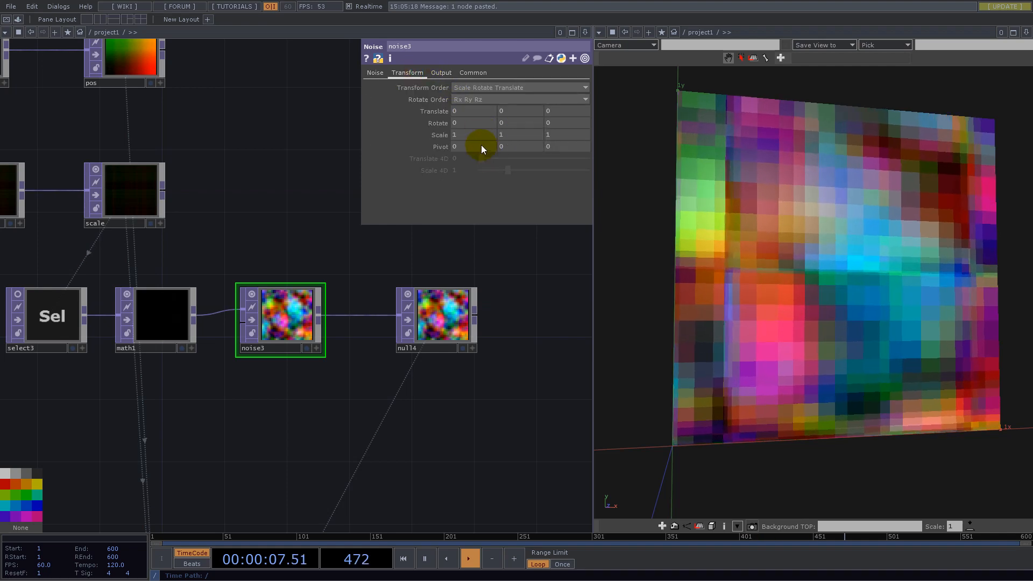
pyautogui.click(474, 135)
pyautogui.write('0.2')
pyautogui.press('Tab')
pyautogui.write('0.2')
pyautogui.press('Tab')
pyautogui.write('0.2')
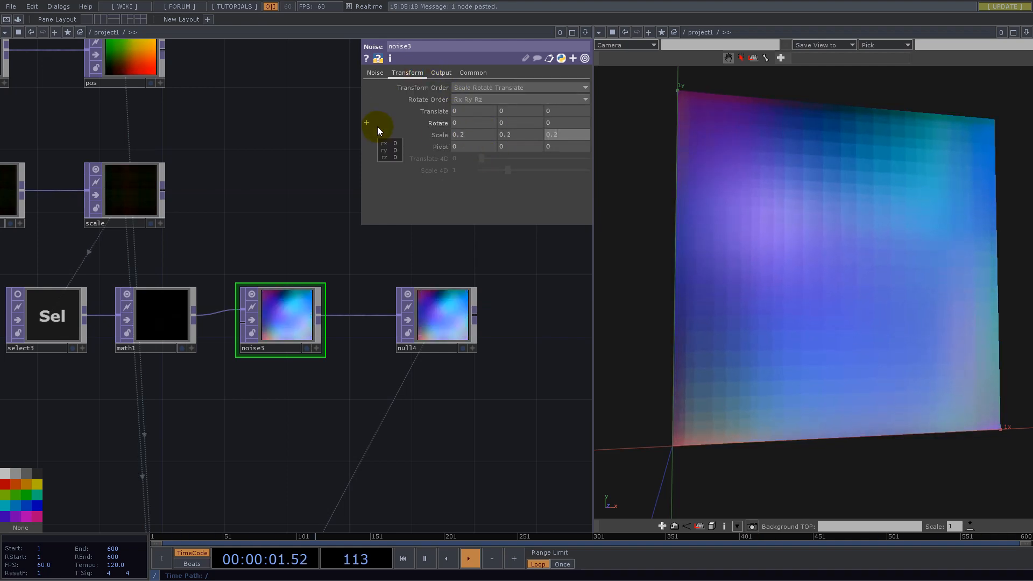
# - Wire math1 back into noise3's second input and lower the noise Period to 0.01
pyautogui.moveTo(193, 315); pyautogui.dragTo(239, 329)
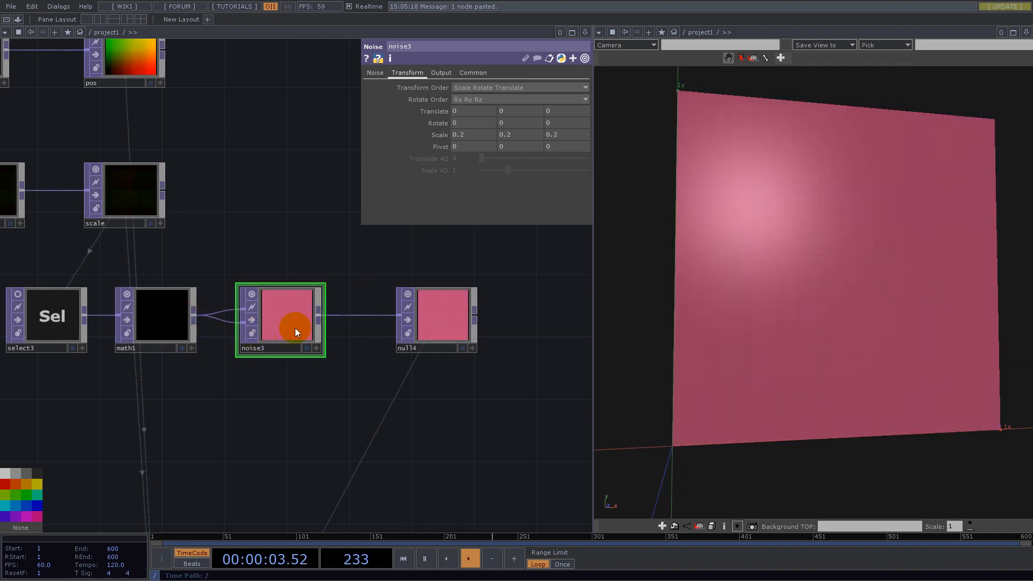
pyautogui.click(376, 74)
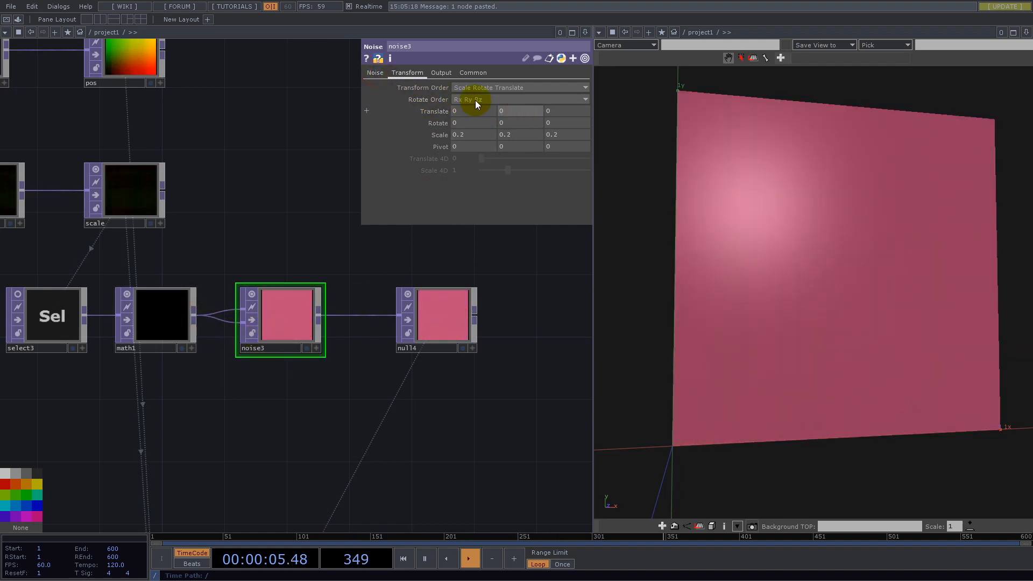
pyautogui.click(376, 74)
pyautogui.moveTo(538, 112); pyautogui.dragTo(483, 111)
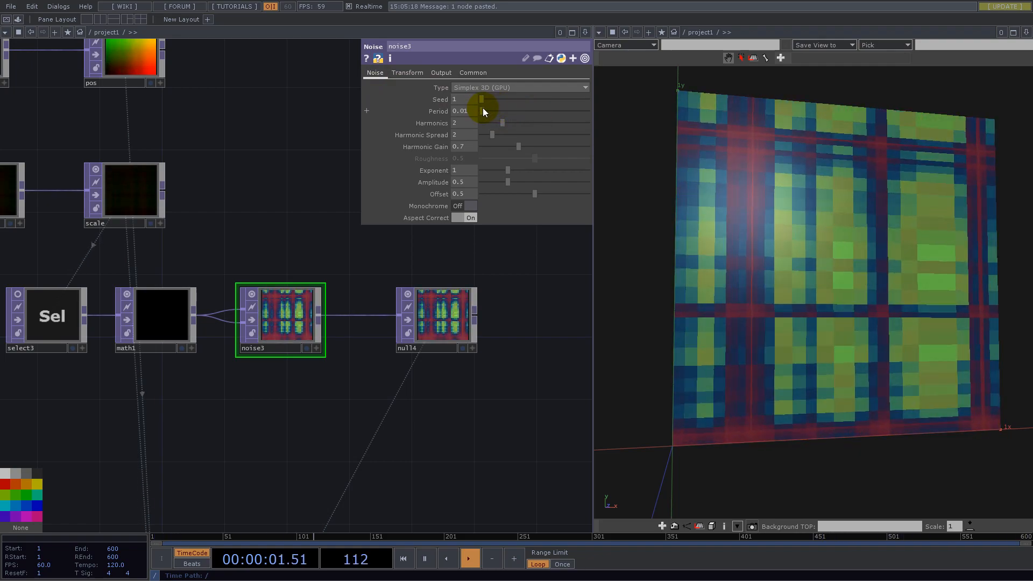
# - Switch the geometry viewer back to wireframe display and view the grid at an angle
pyautogui.moveTo(774, 277); pyautogui.dragTo(821, 254)
pyautogui.press('w')
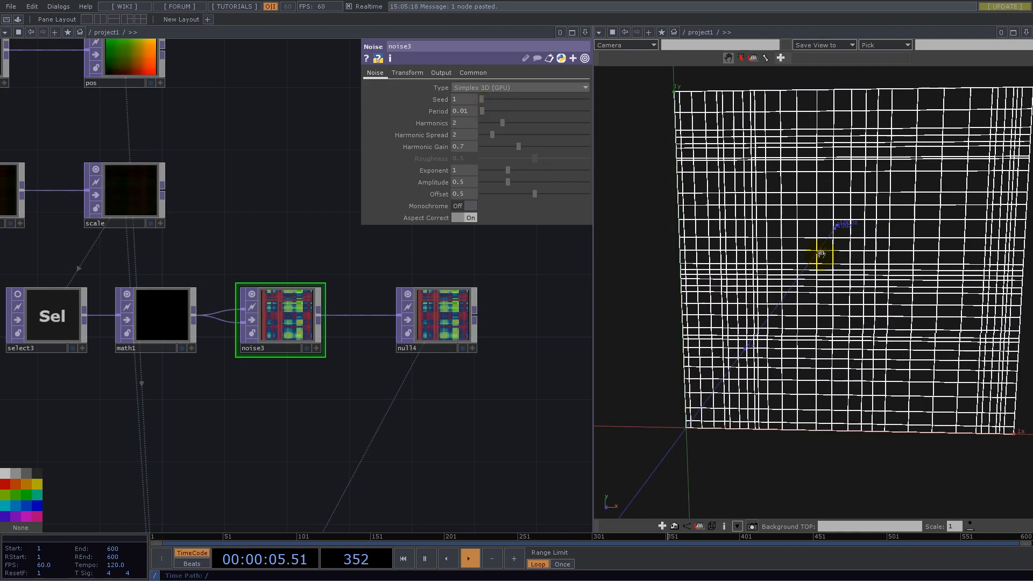
pyautogui.moveTo(862, 336)
pyautogui.mouseDown()
pyautogui.moveTo(853, 369)
pyautogui.moveTo(865, 341)
pyautogui.mouseUp()
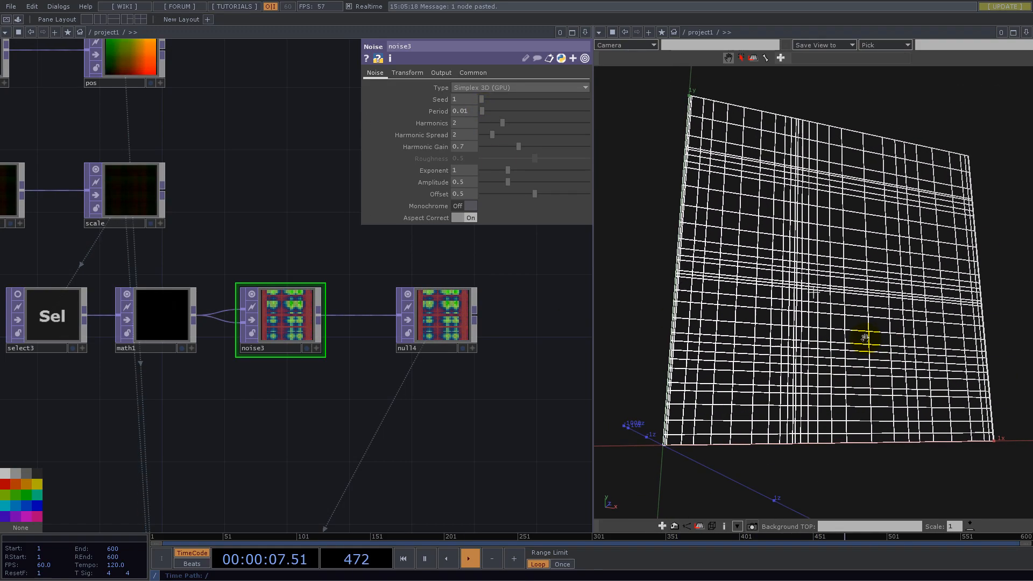